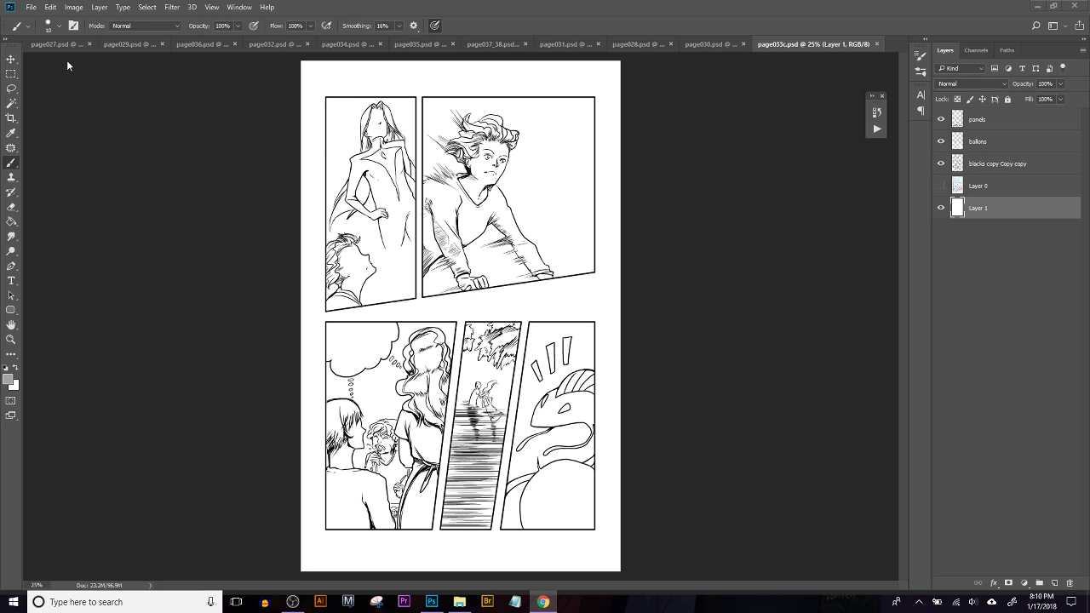
Look over the toned page027.psd and the inked page036.psd, and bring page029.psd to the front
left_click(51, 44)
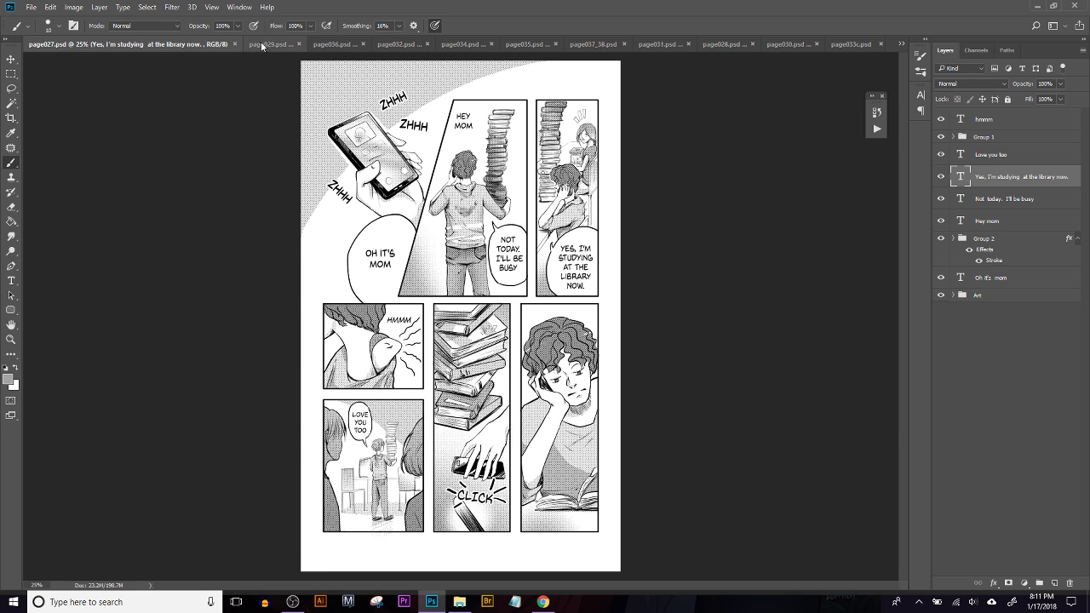
left_click(336, 44)
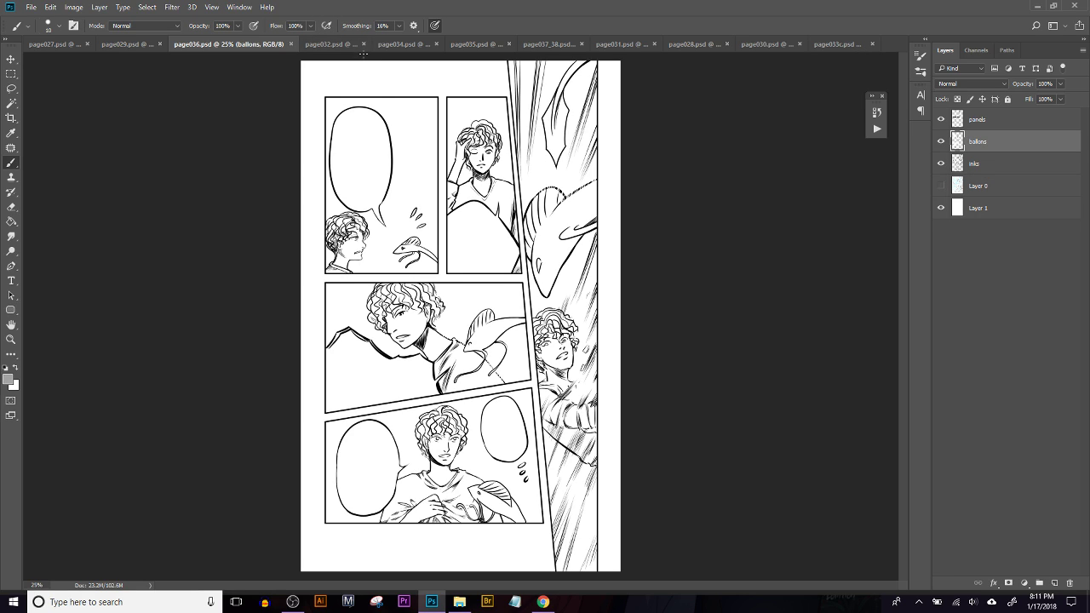
left_click(132, 43)
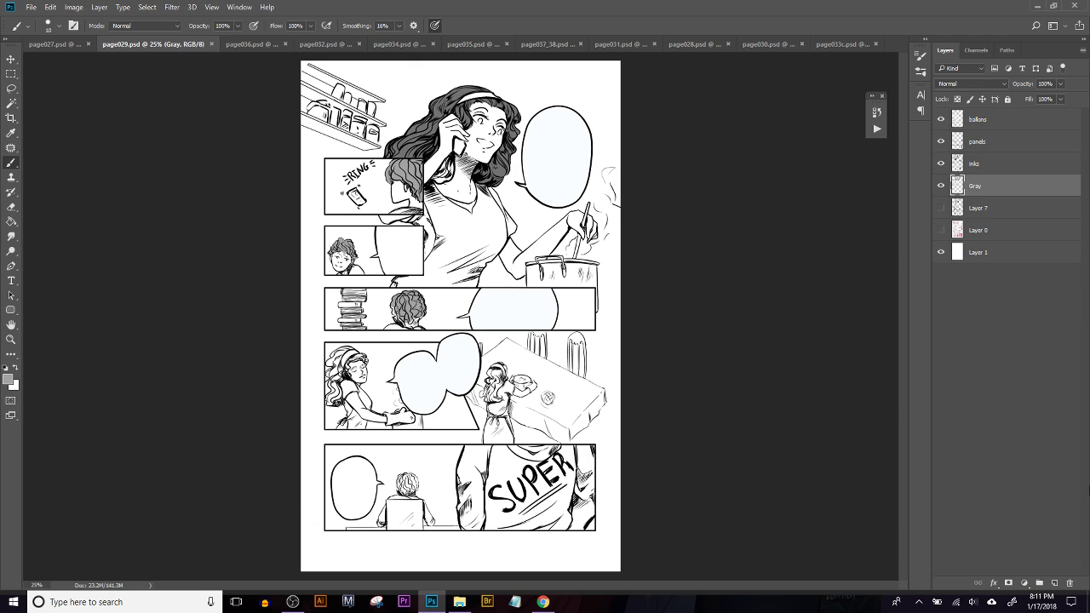
key("alt+Tab")
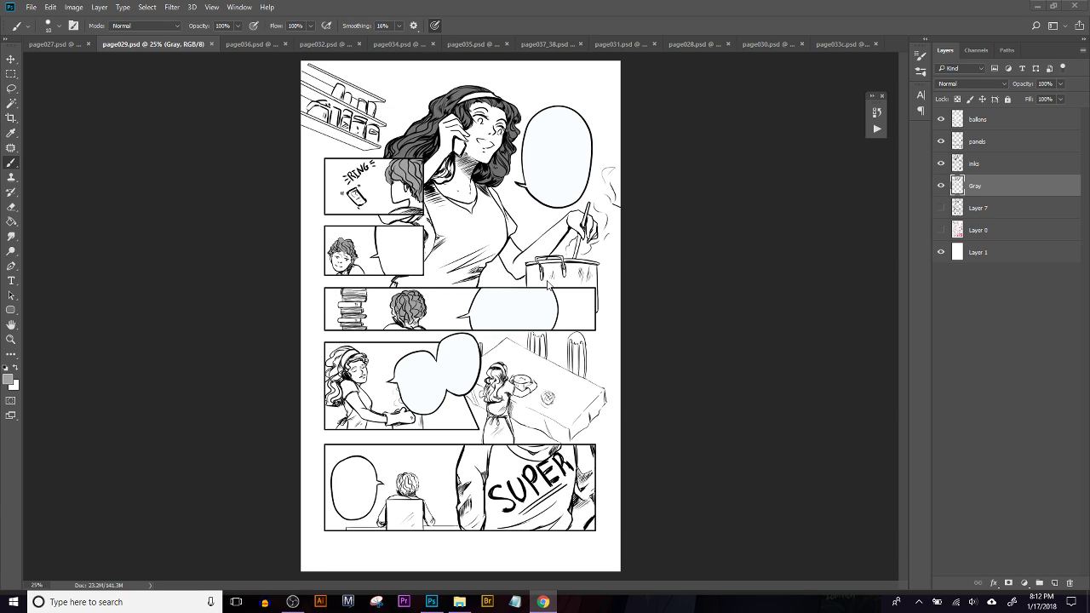
key("XF86AudioLowerVolume")
left_click(772, 234)
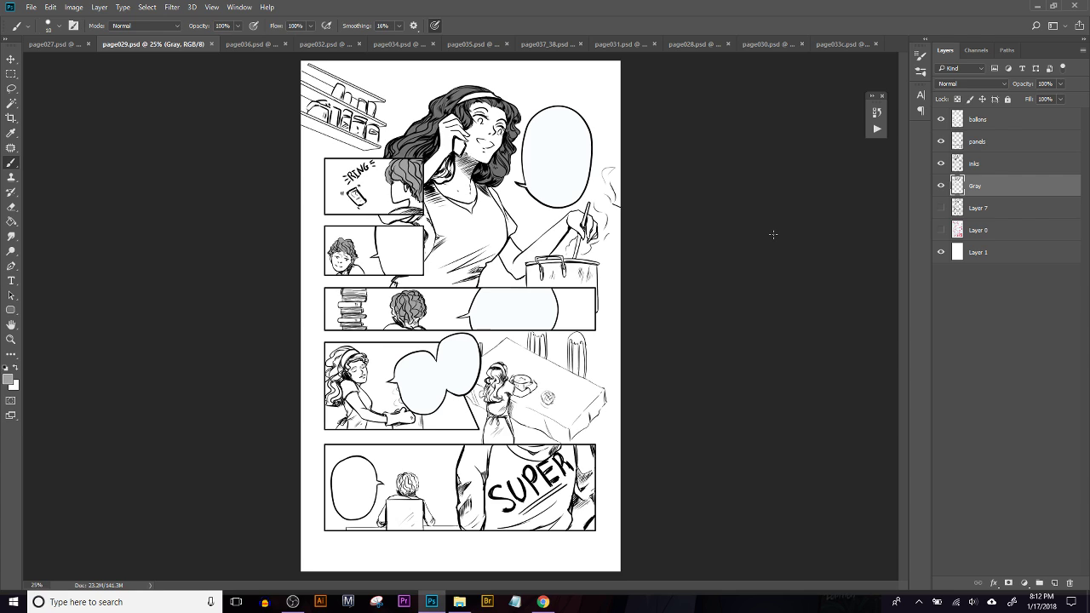
Examine the hair of the large woman on the phone in page029.psd up close for areas without gray tone
key("ctrl+plus")
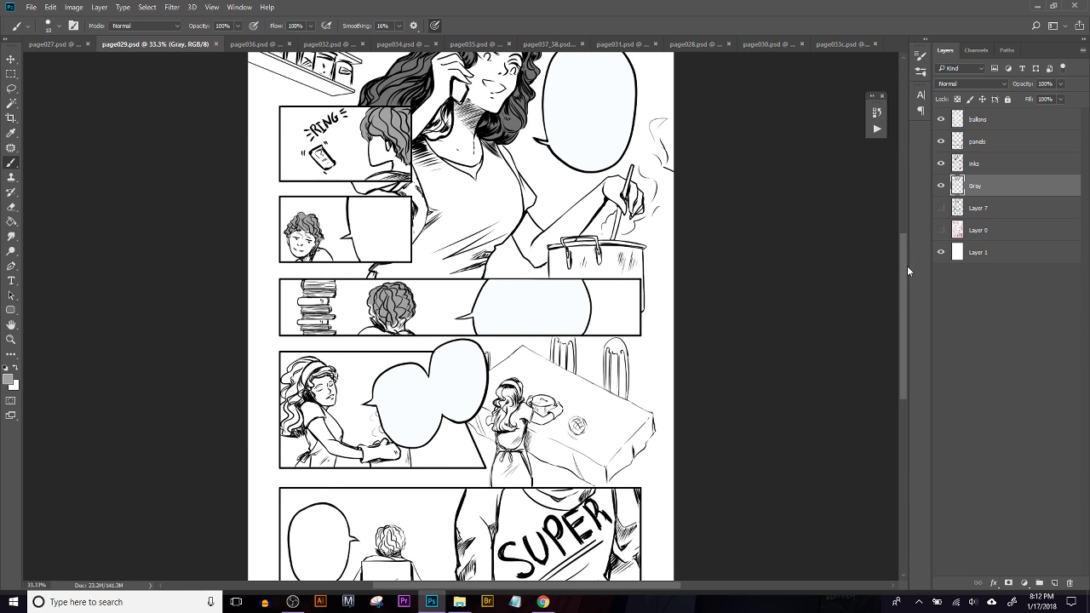
left_click(858, 296)
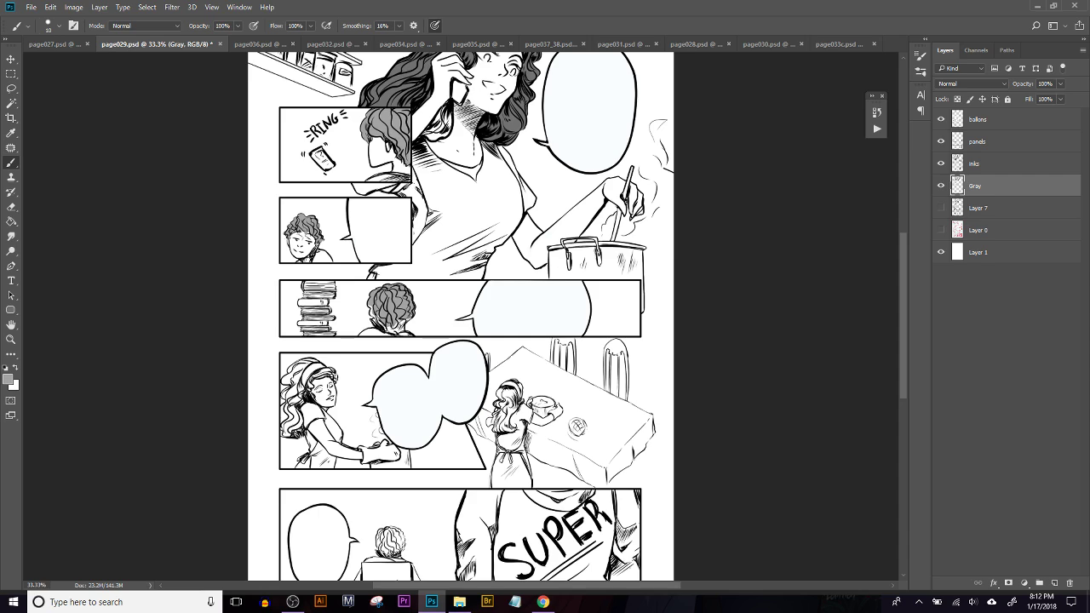
left_click_drag(904, 254, 909, 182)
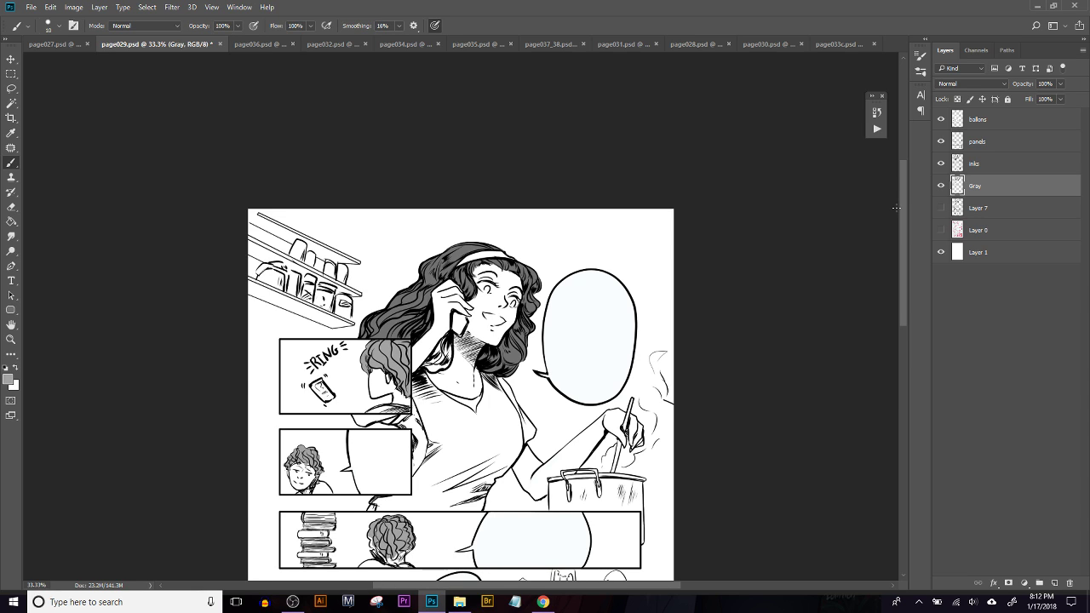
scroll(474, 207, "down", 5)
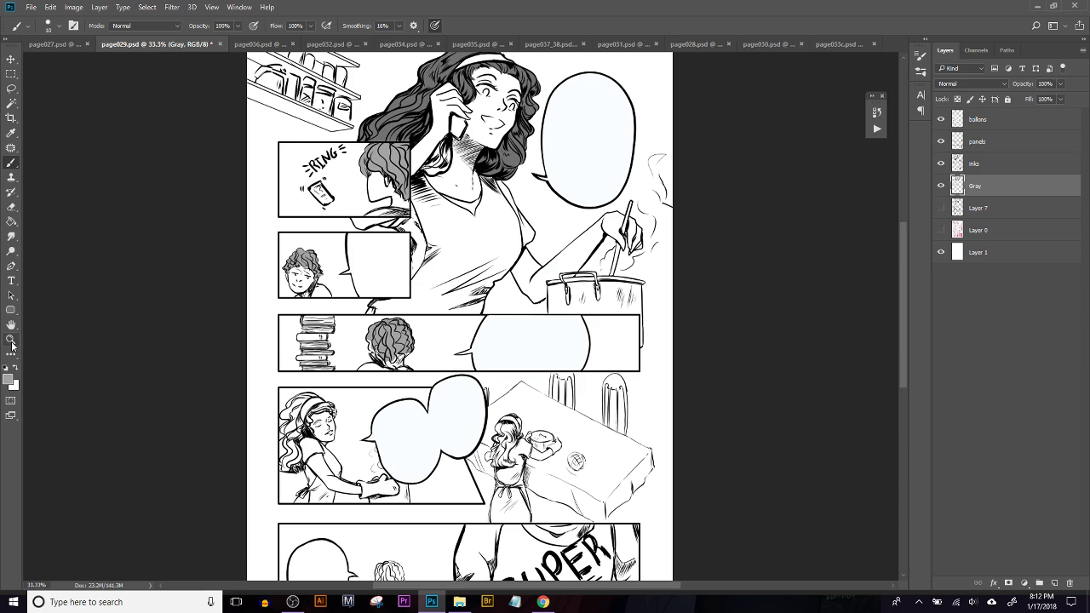
left_click(10, 342)
left_click(386, 219)
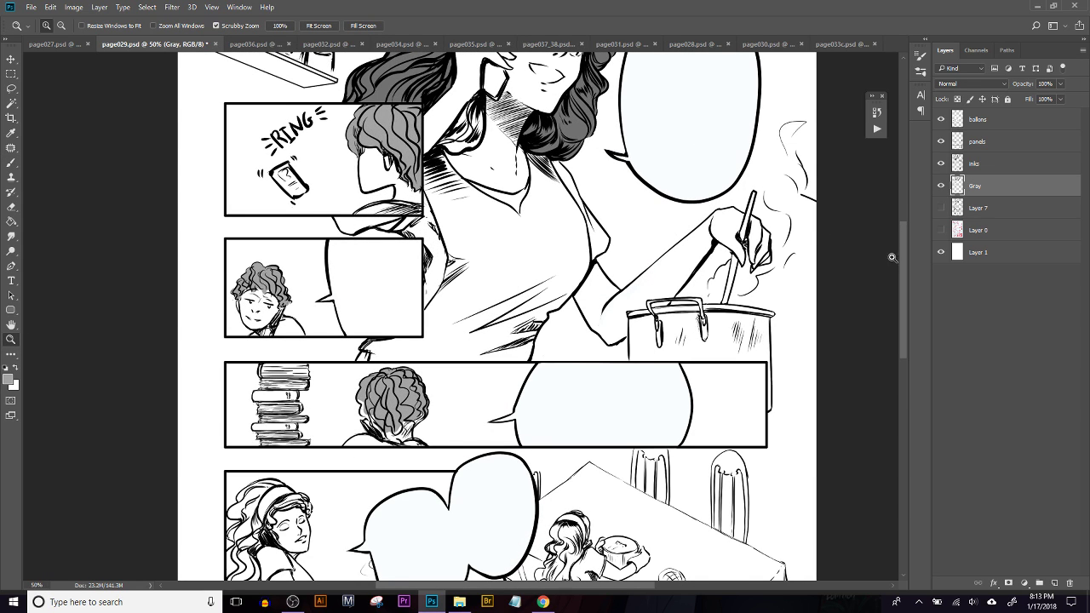
left_click_drag(905, 260, 901, 213)
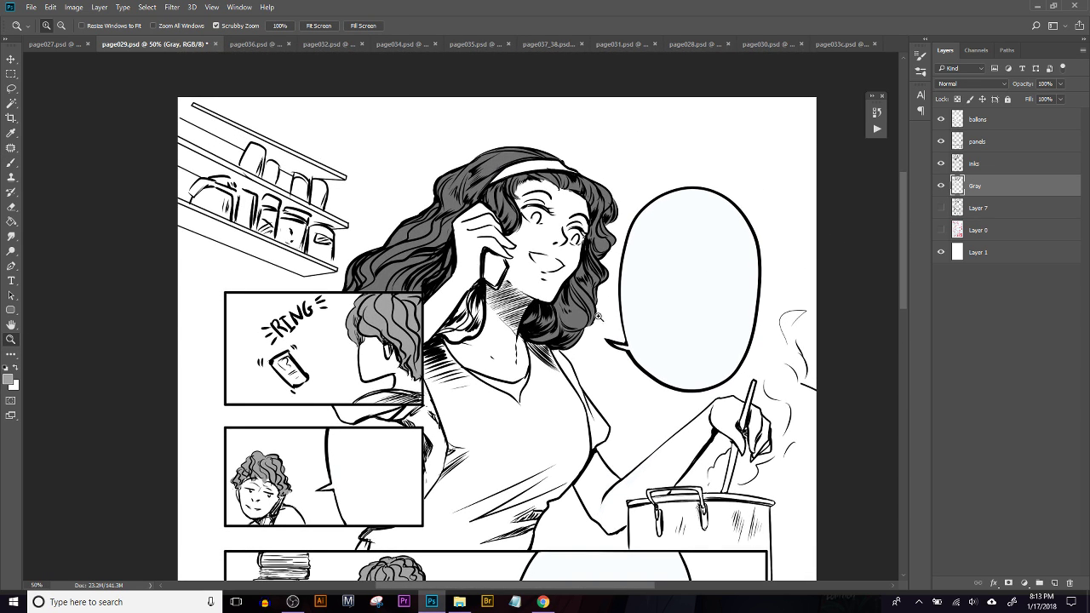
left_click(627, 316)
key("b")
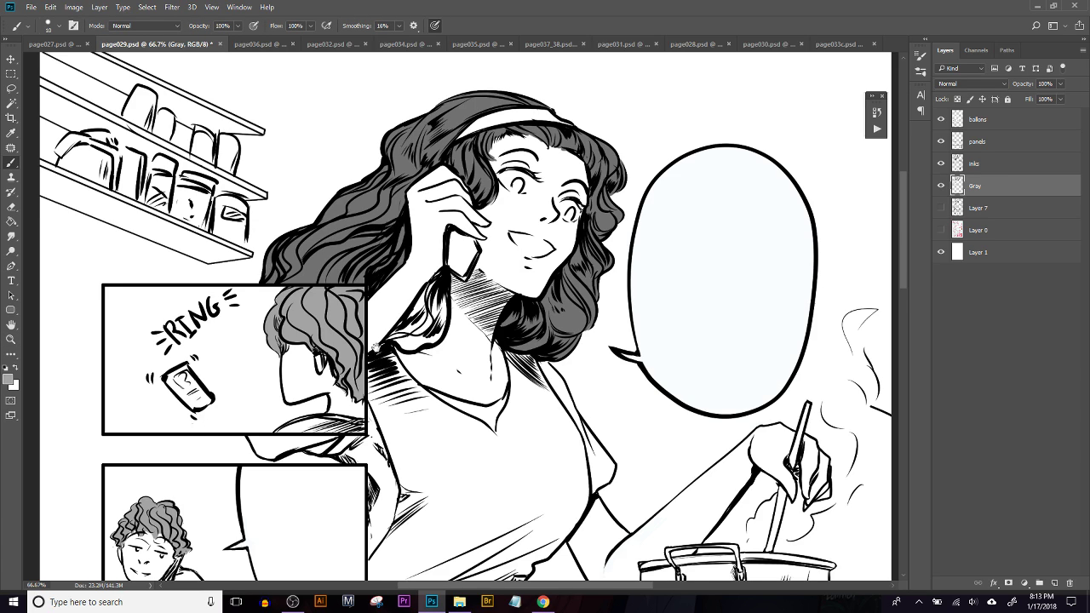
scroll(377, 351, "down", 2)
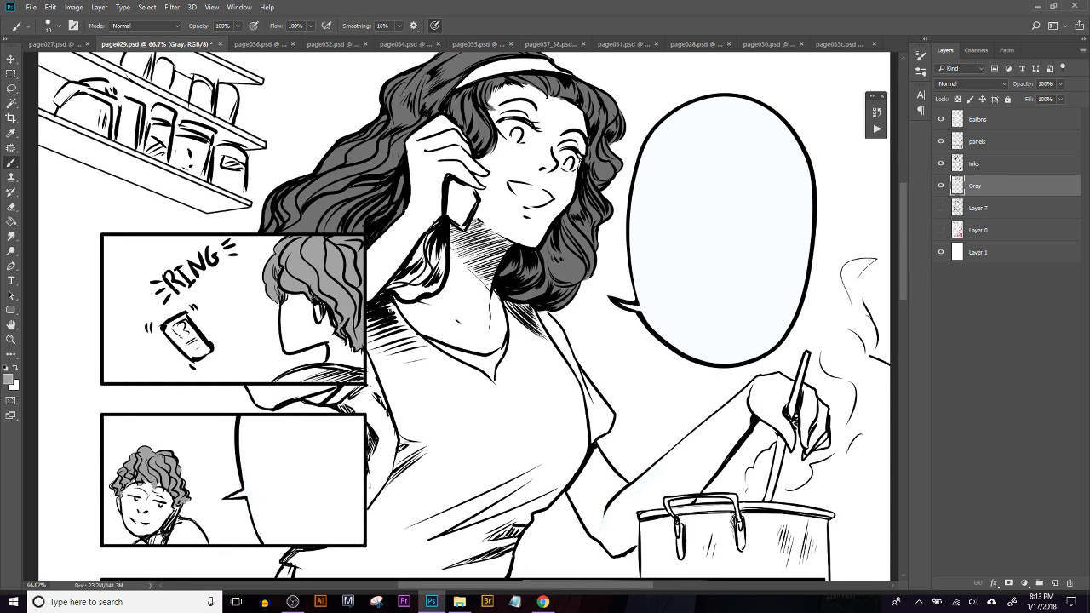
mouse_move(396, 271)
left_mouse_down()
mouse_move(391, 283)
mouse_move(405, 277)
mouse_move(408, 300)
left_mouse_up()
left_click_drag(322, 207, 383, 196)
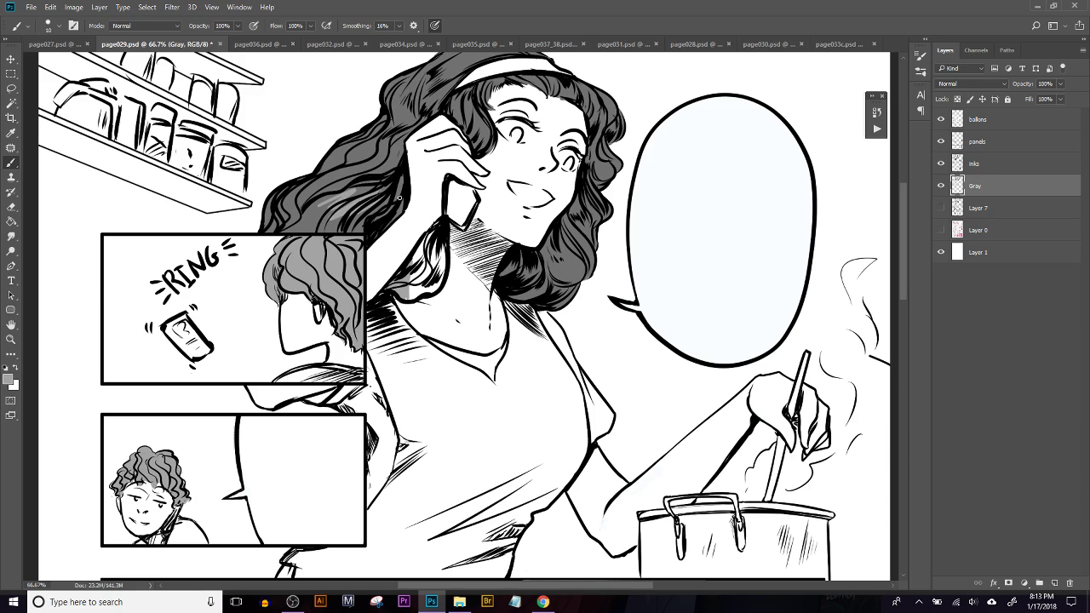
left_click(381, 206, "alt")
left_click(379, 206, "alt")
left_click(331, 199, "alt")
key("ctrl+alt+z")
key("ctrl+alt+z")
key("ctrl+alt+z")
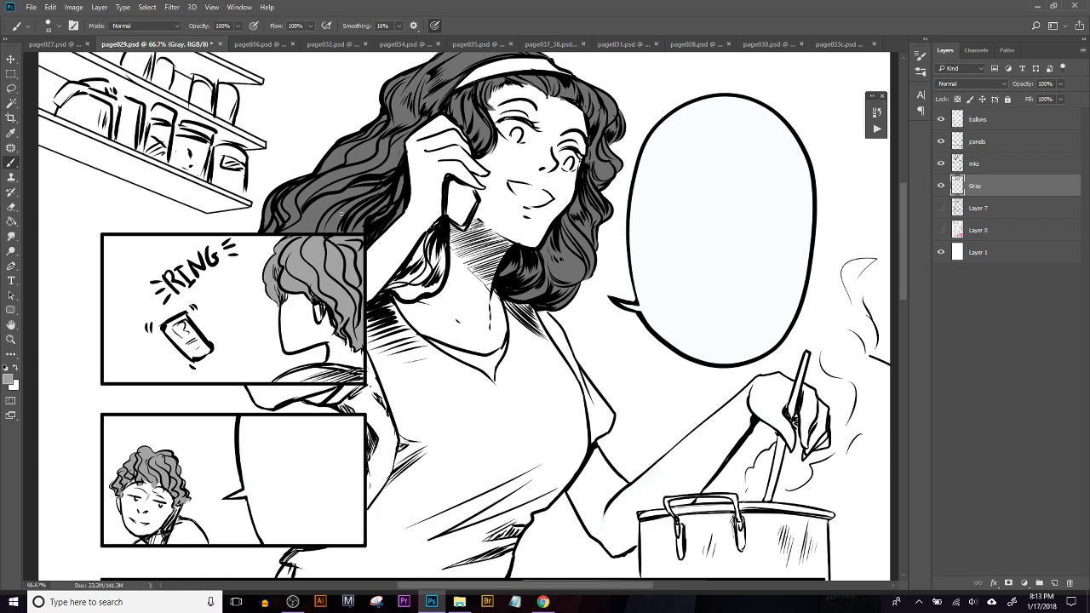
key("alt")
left_click(316, 210)
left_click_drag(433, 340, 443, 344)
left_click_drag(386, 290, 422, 271)
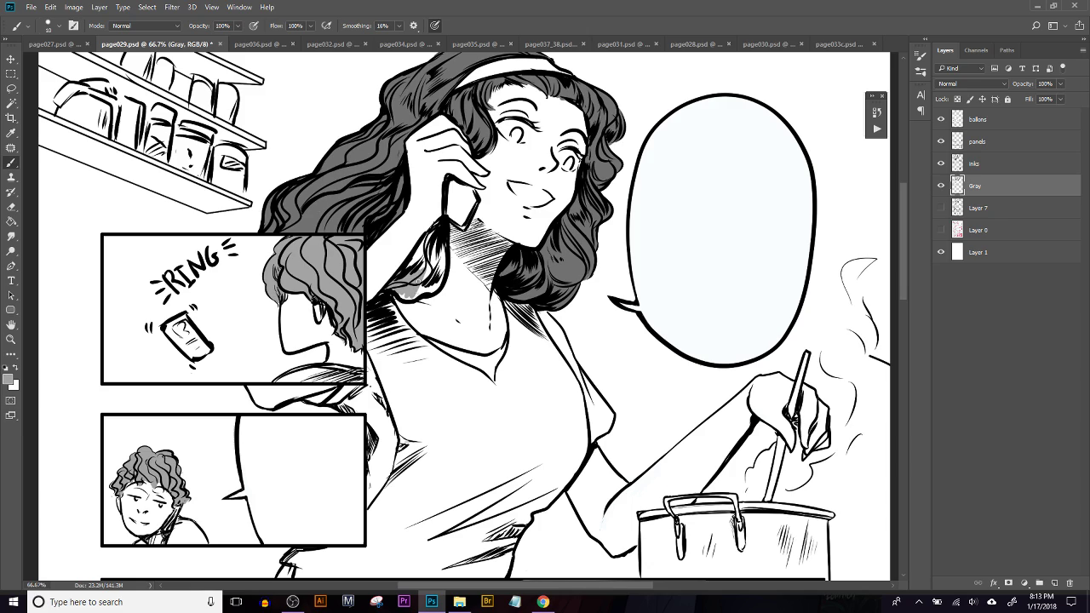
key("ctrl+z")
Set the brush smoothing to 0%
left_click_drag(401, 25, 454, 40)
left_click(395, 284)
left_click(401, 25)
left_click_drag(353, 44, 303, 71)
Paint the white lock of hair beside the phoning woman's neck with light gray on the Gray layer
left_click(396, 281)
left_click_drag(397, 294, 410, 272)
mouse_move(408, 271)
left_mouse_down()
mouse_move(429, 234)
mouse_move(423, 264)
left_mouse_up()
mouse_move(417, 268)
left_mouse_down()
mouse_move(419, 299)
mouse_move(441, 258)
mouse_move(427, 279)
left_mouse_up()
key("ctrl+z")
mouse_move(434, 240)
left_mouse_down()
mouse_move(432, 288)
mouse_move(442, 280)
mouse_move(436, 261)
left_mouse_up()
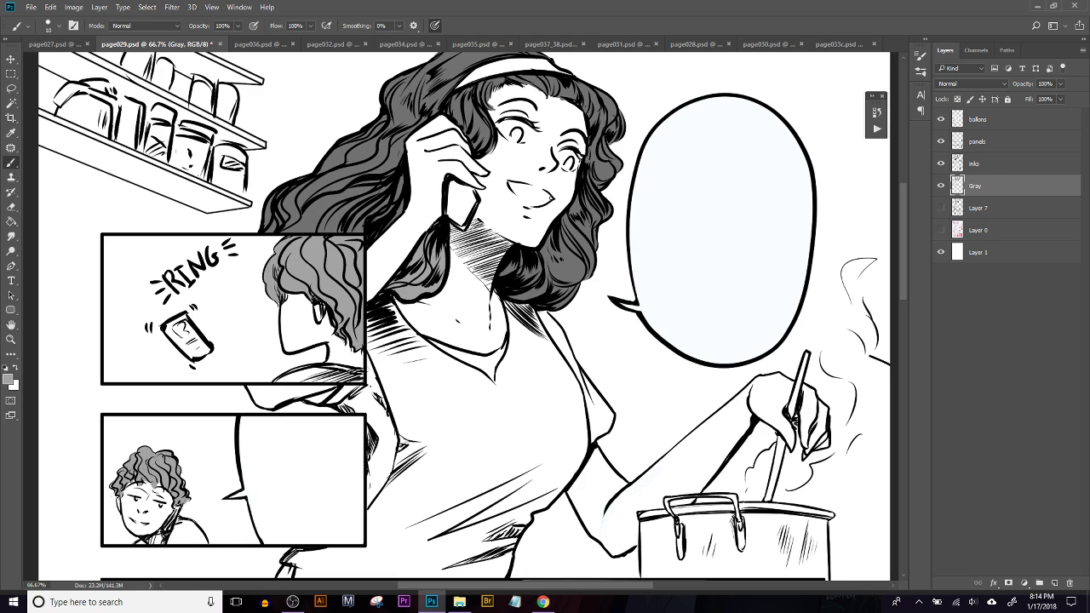
Sample the darker gray of the phoning woman's hair and paint over the lock beside her neck with it
left_click_drag(585, 155, 573, 259)
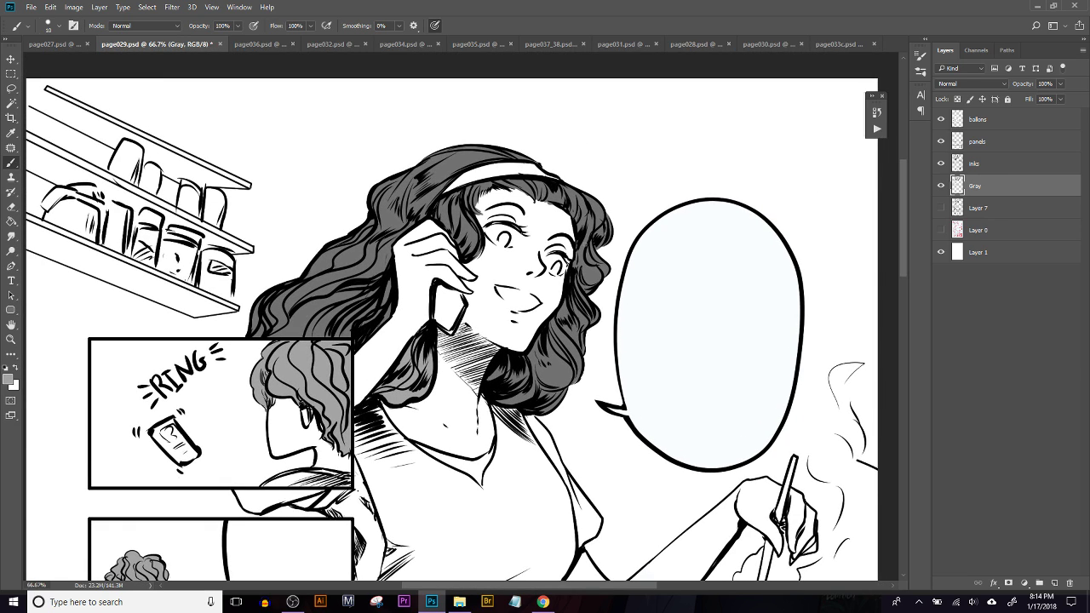
scroll(511, 285, "down", 3)
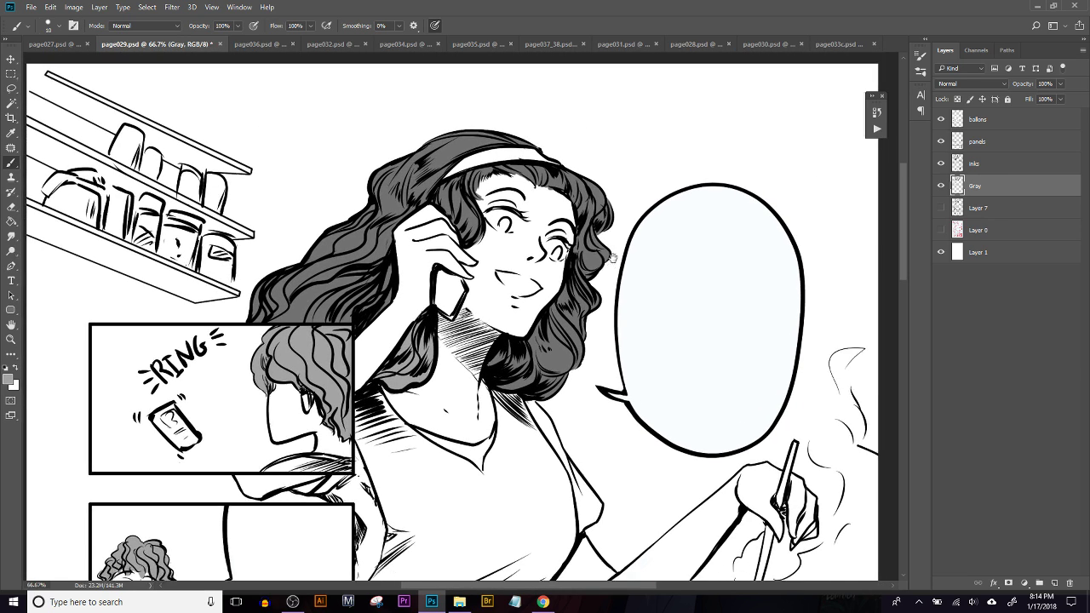
scroll(511, 285, "down", 2)
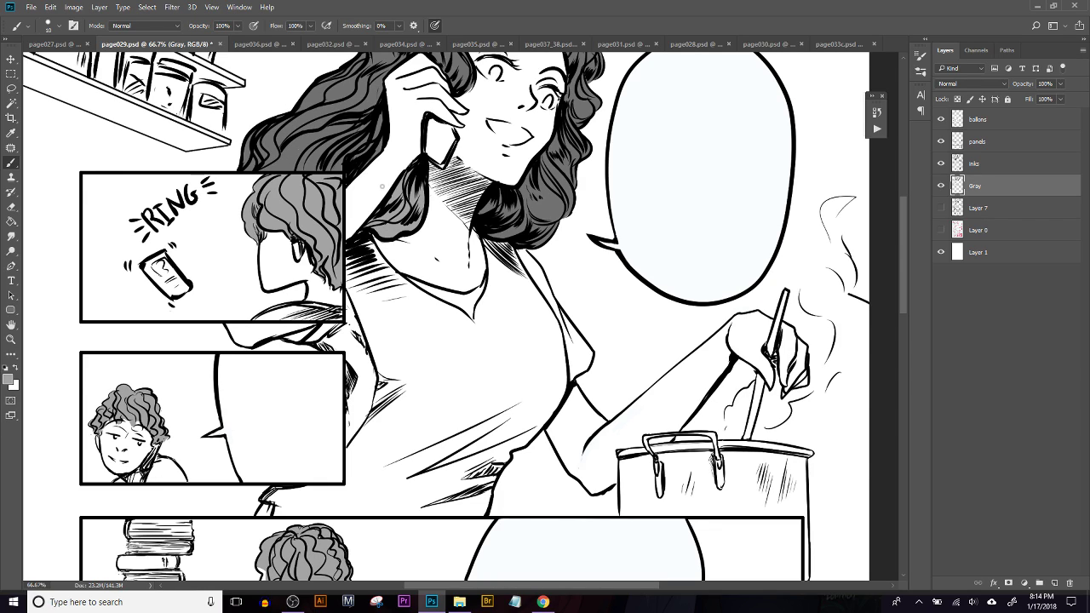
left_click(291, 153, "alt")
mouse_move(368, 225)
left_mouse_down()
mouse_move(390, 208)
mouse_move(401, 214)
mouse_move(388, 235)
mouse_move(404, 209)
mouse_move(415, 218)
mouse_move(419, 183)
mouse_move(411, 229)
mouse_move(411, 194)
mouse_move(392, 209)
mouse_move(413, 175)
mouse_move(392, 199)
left_mouse_up()
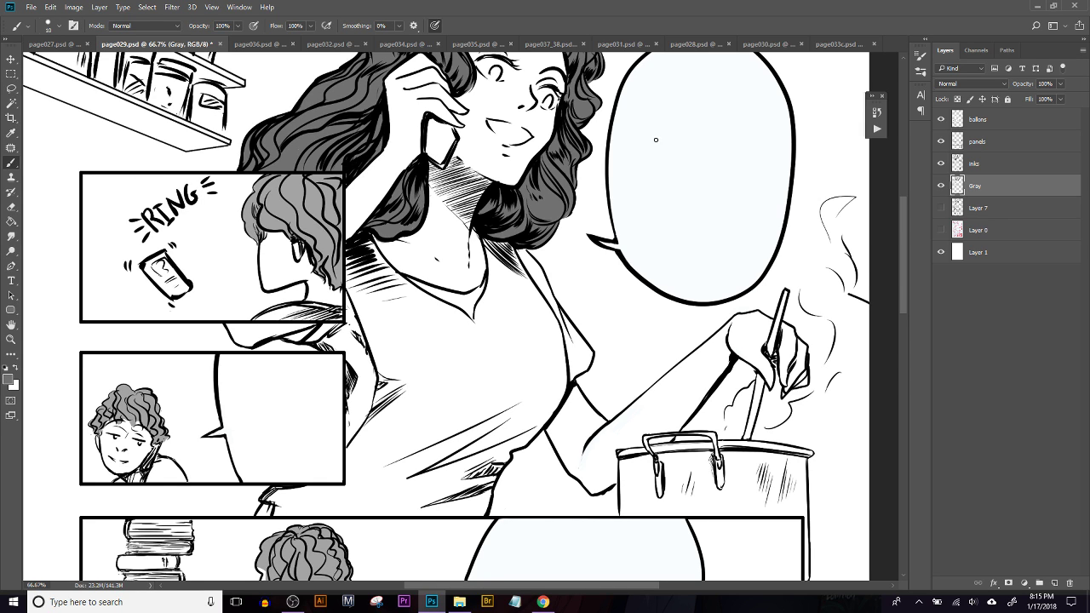
Sample the boy's light hair gray and fill the unpainted spots of his hair in the panel with the book stack
scroll(354, 326, "down", 5)
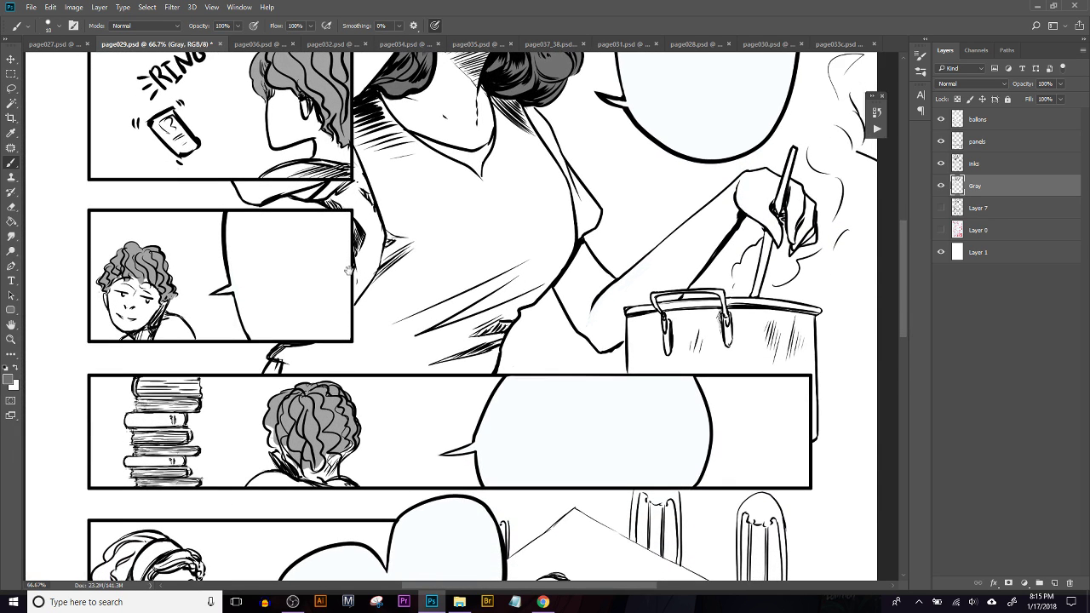
scroll(354, 326, "down", 4)
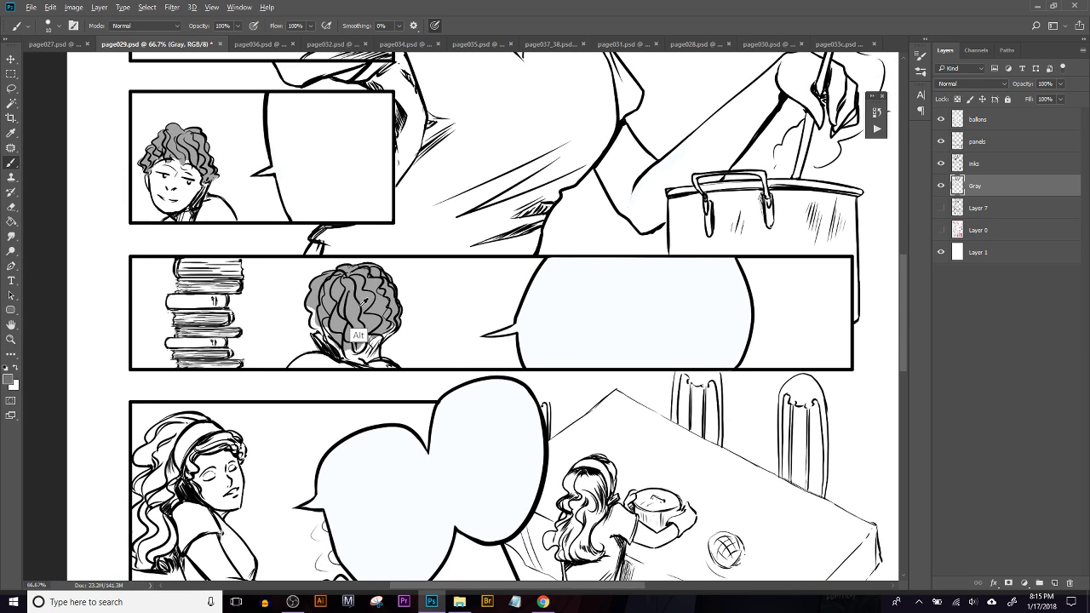
scroll(354, 327, "down", 2)
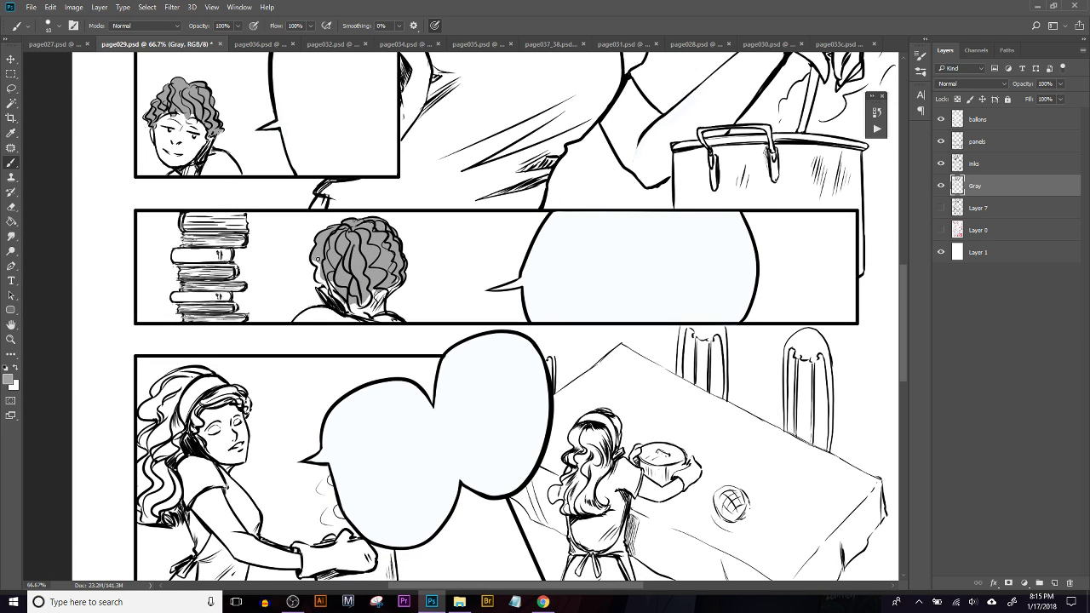
mouse_move(321, 266)
left_mouse_down()
mouse_move(344, 292)
mouse_move(333, 311)
mouse_move(317, 273)
mouse_move(352, 309)
mouse_move(380, 295)
left_mouse_up()
key("ctrl+z")
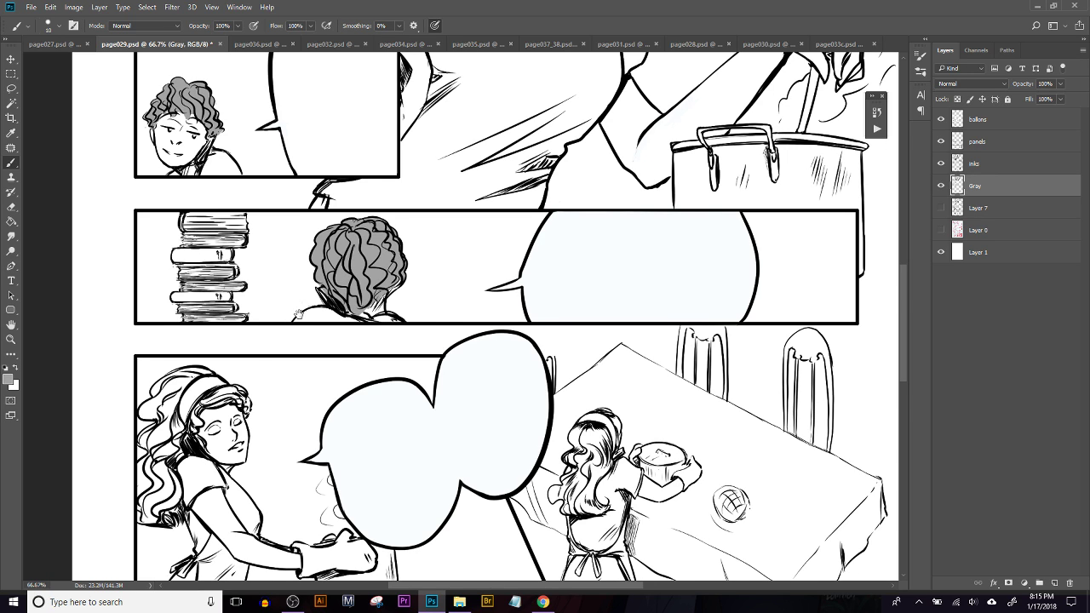
Paint light gray over the long wavy hair behind the headband of the woman wearing oven mitts
left_click_drag(300, 313, 370, 233)
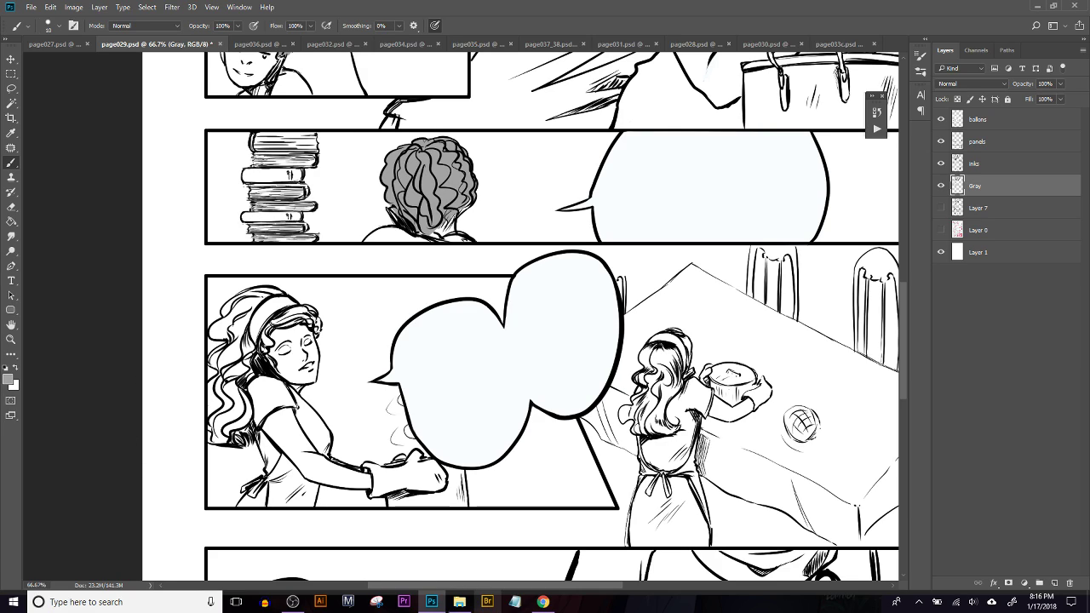
left_click_drag(307, 269, 285, 199)
key("ctrl+plus")
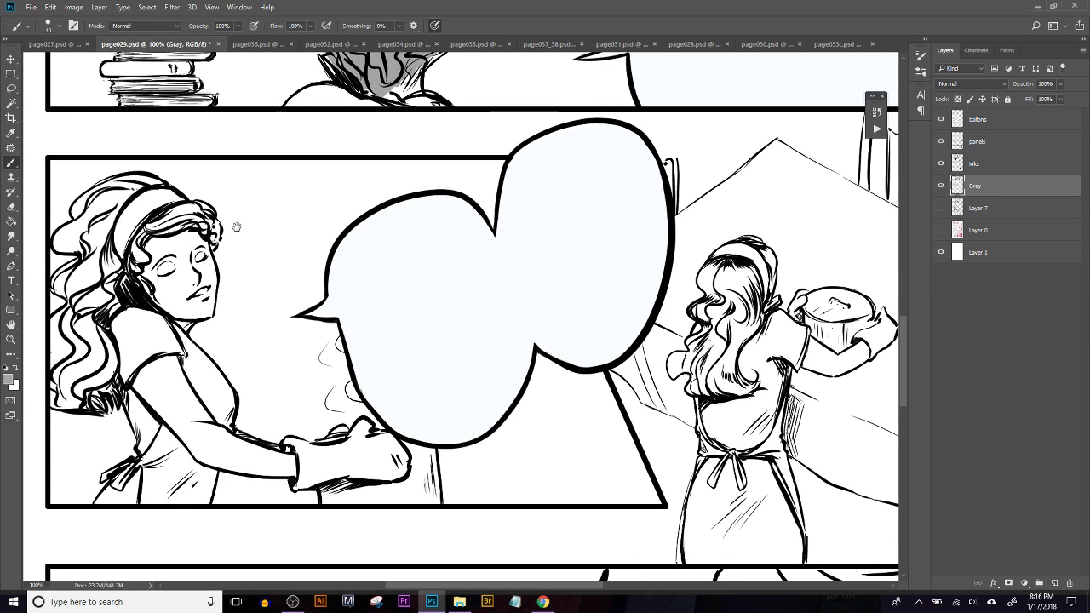
left_click_drag(206, 271, 372, 259)
mouse_move(232, 355)
left_mouse_down()
mouse_move(247, 349)
mouse_move(225, 390)
mouse_move(259, 349)
left_mouse_up()
mouse_move(256, 388)
left_mouse_down()
mouse_move(268, 336)
mouse_move(274, 385)
left_mouse_up()
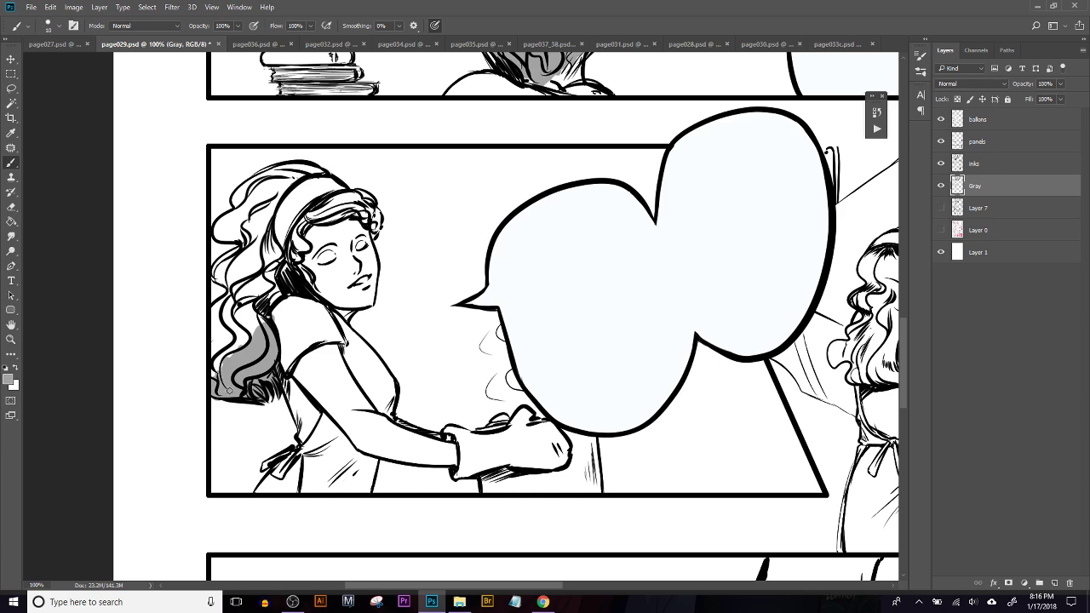
mouse_move(217, 340)
left_mouse_down()
mouse_move(221, 316)
mouse_move(260, 296)
mouse_move(255, 339)
left_mouse_up()
mouse_move(277, 292)
left_mouse_down()
mouse_move(256, 312)
mouse_move(274, 225)
mouse_move(252, 294)
mouse_move(260, 280)
left_mouse_up()
mouse_move(232, 344)
left_mouse_down()
mouse_move(213, 545)
mouse_move(237, 443)
mouse_move(233, 455)
mouse_move(220, 420)
mouse_move(255, 362)
mouse_move(218, 364)
mouse_move(237, 382)
left_mouse_up()
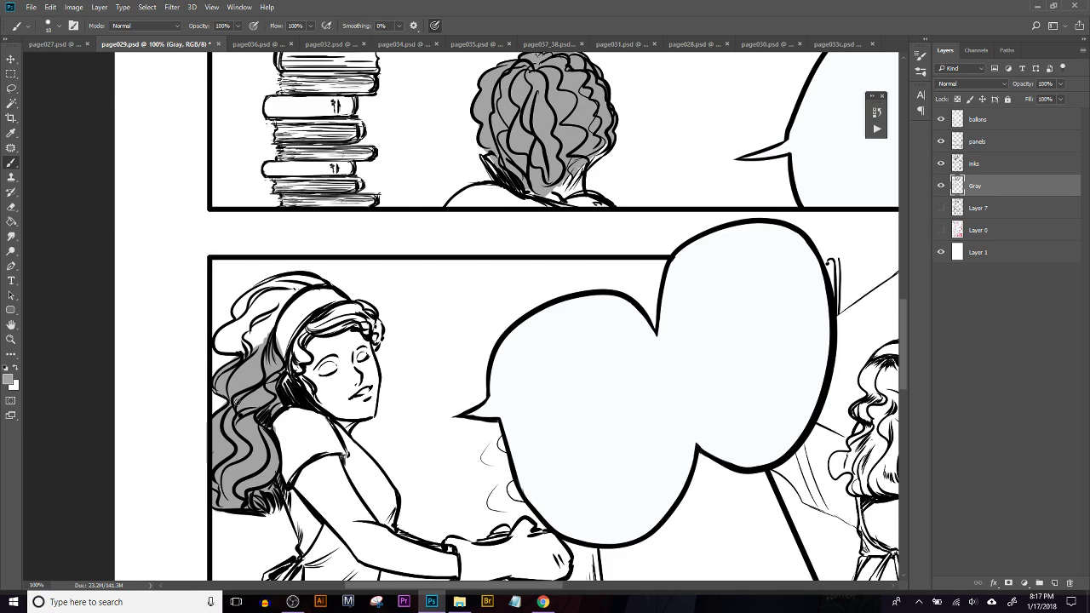
mouse_move(256, 346)
left_mouse_down()
mouse_move(222, 349)
mouse_move(281, 298)
mouse_move(241, 313)
mouse_move(273, 291)
mouse_move(235, 312)
mouse_move(243, 300)
mouse_move(298, 276)
mouse_move(251, 298)
mouse_move(281, 301)
left_mouse_up()
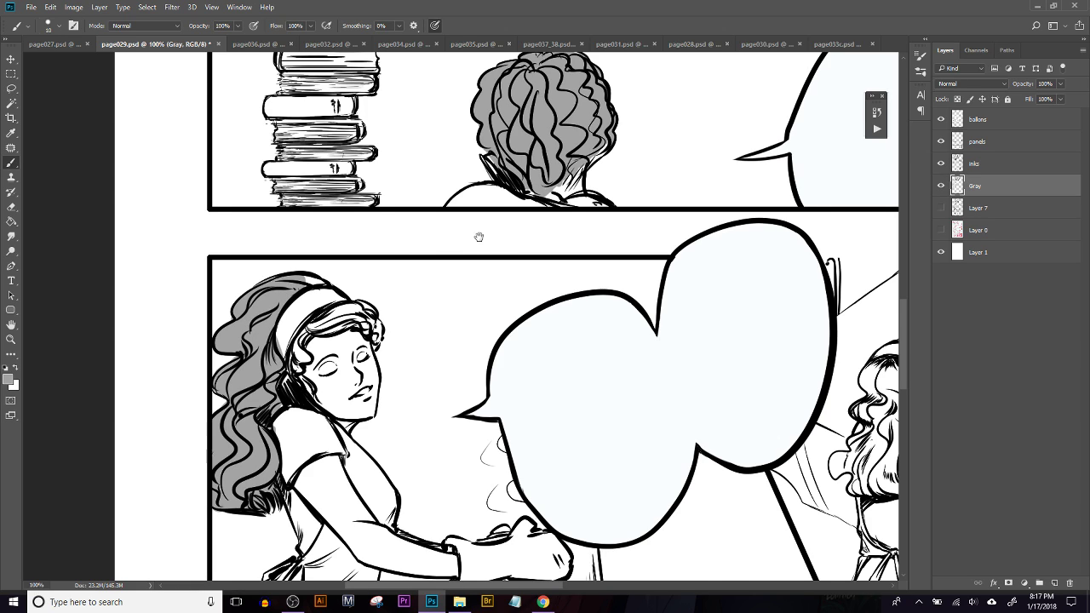
Sample the dark gray from the large phoning woman's hair and return to the panel with the oven mitts
left_click_drag(478, 237, 251, 494)
left_click_drag(484, 182, 454, 557)
left_click(421, 213, "alt")
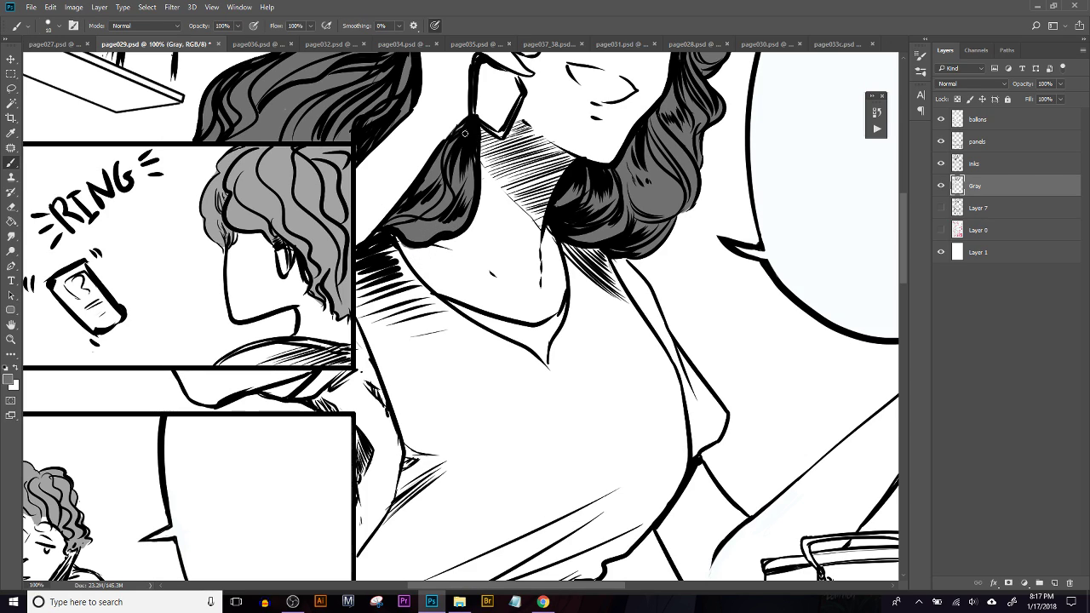
left_click_drag(415, 384, 521, 192)
left_click_drag(390, 391, 498, 207)
left_click_drag(386, 329, 417, 200)
scroll(417, 200, "down", 4)
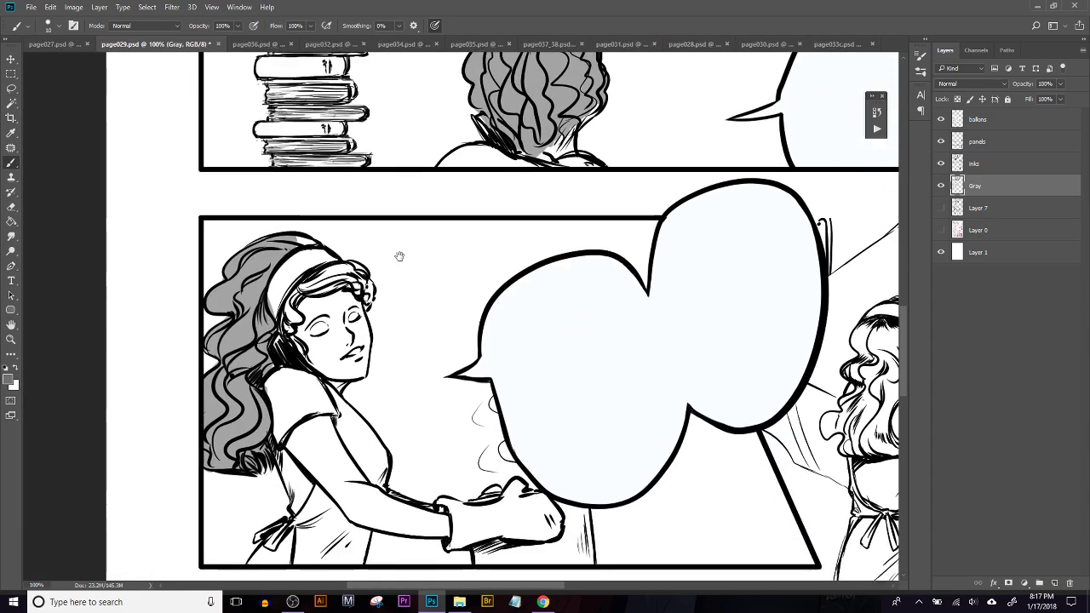
Hide the inks, panels and ballons layers and fill the oven-mitt woman's gray hair shape with the sampled dark gray
left_click(941, 163)
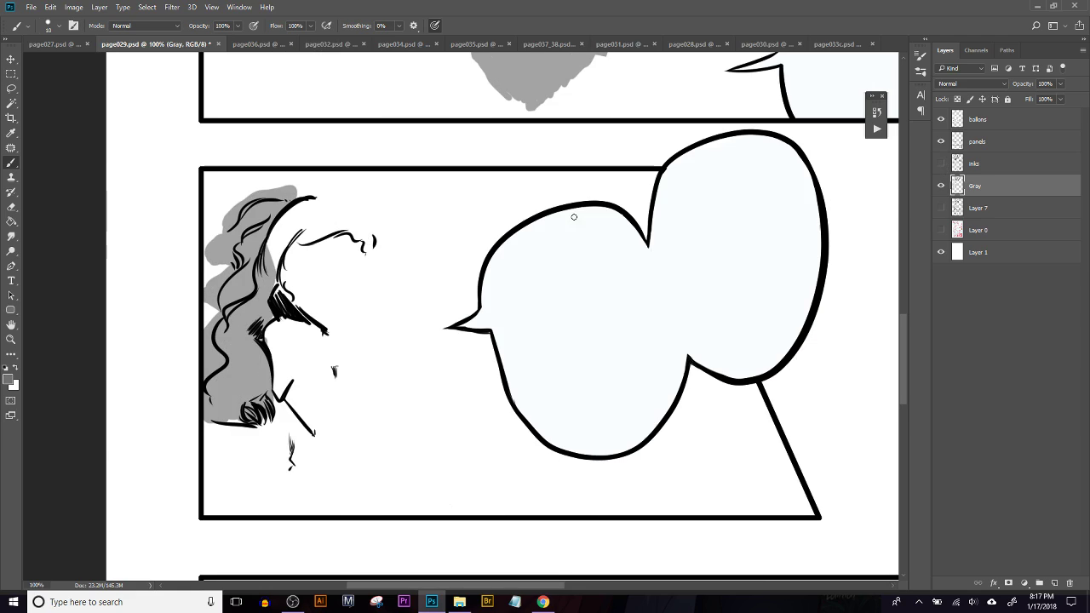
left_click(941, 141)
left_click(941, 119)
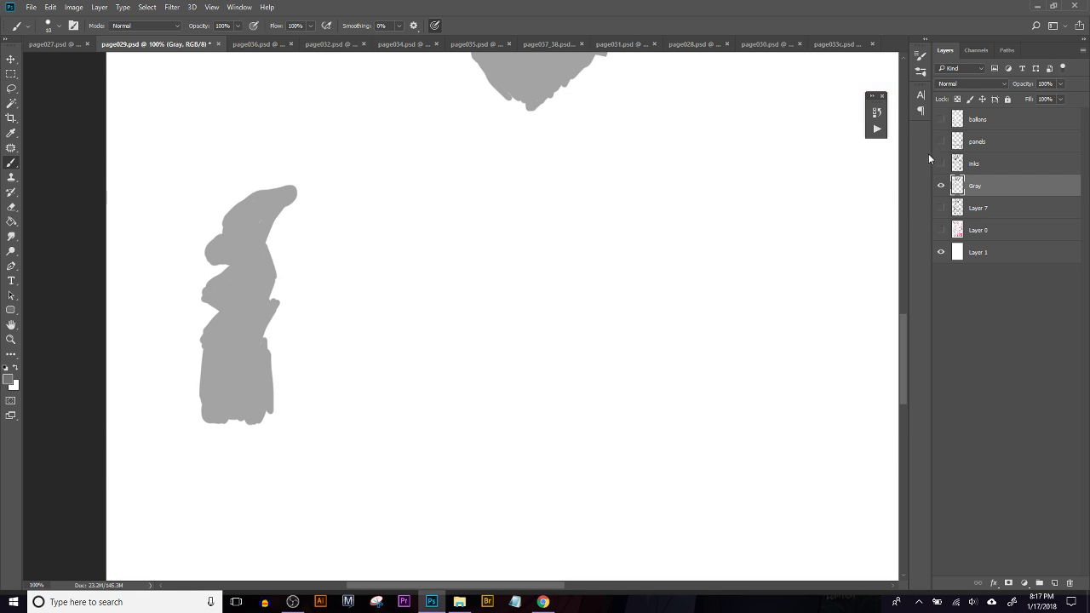
key("g")
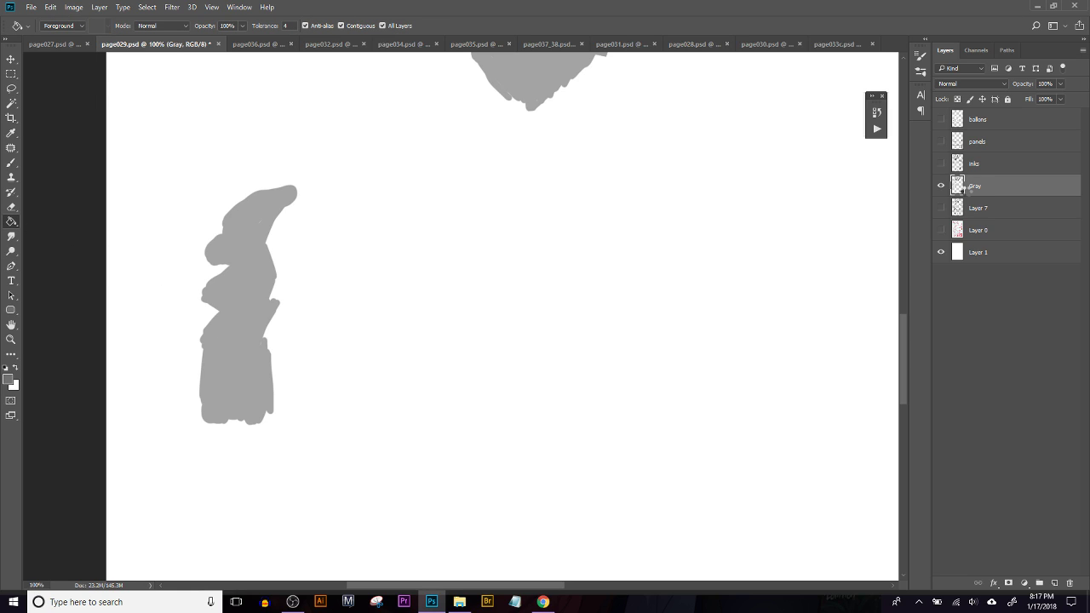
left_click(941, 165)
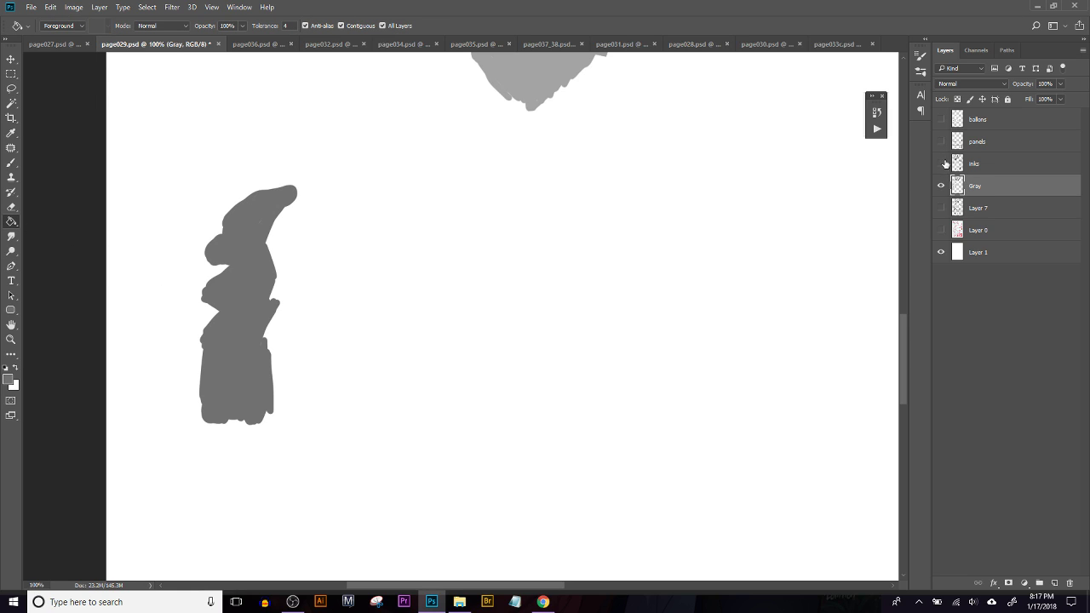
Show the inks, panels and ballons layers again and paint dark gray over the uncovered hair at the woman's crown
left_click(941, 164)
left_click(941, 141)
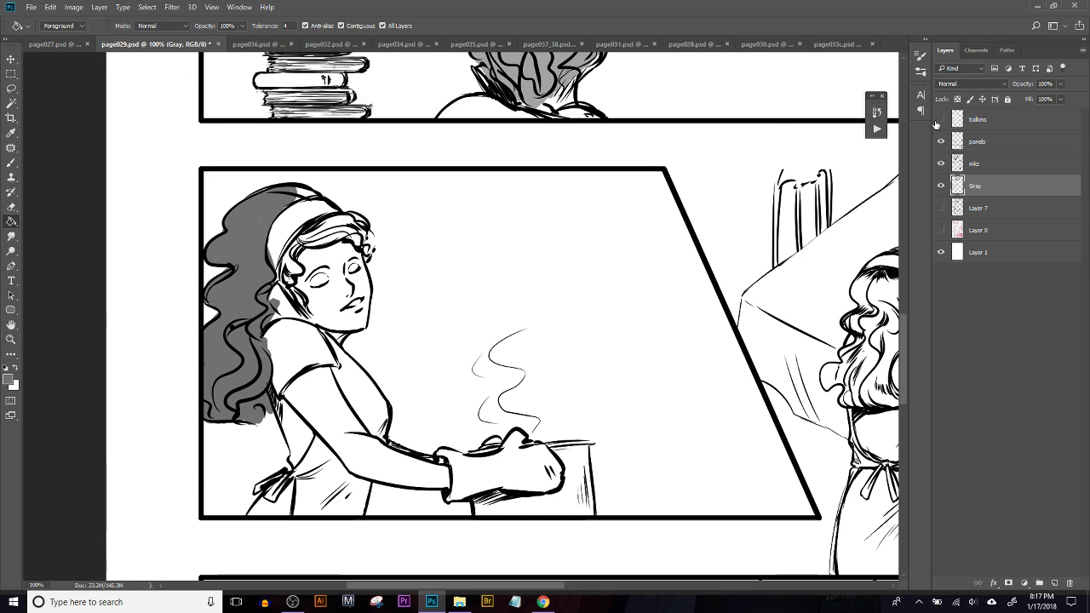
left_click(941, 120)
key("b")
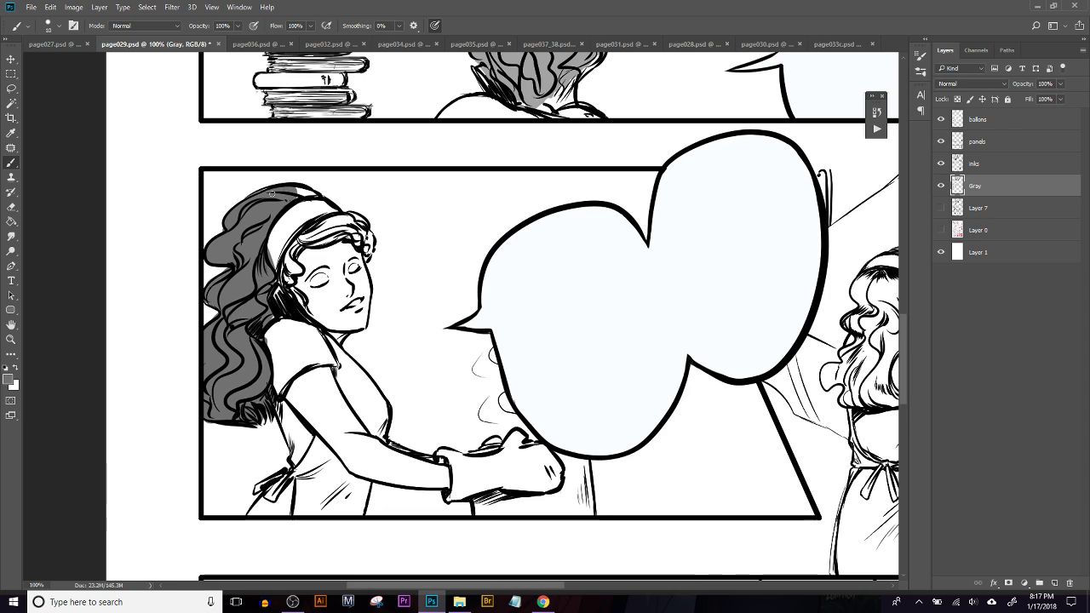
left_click_drag(279, 189, 313, 193)
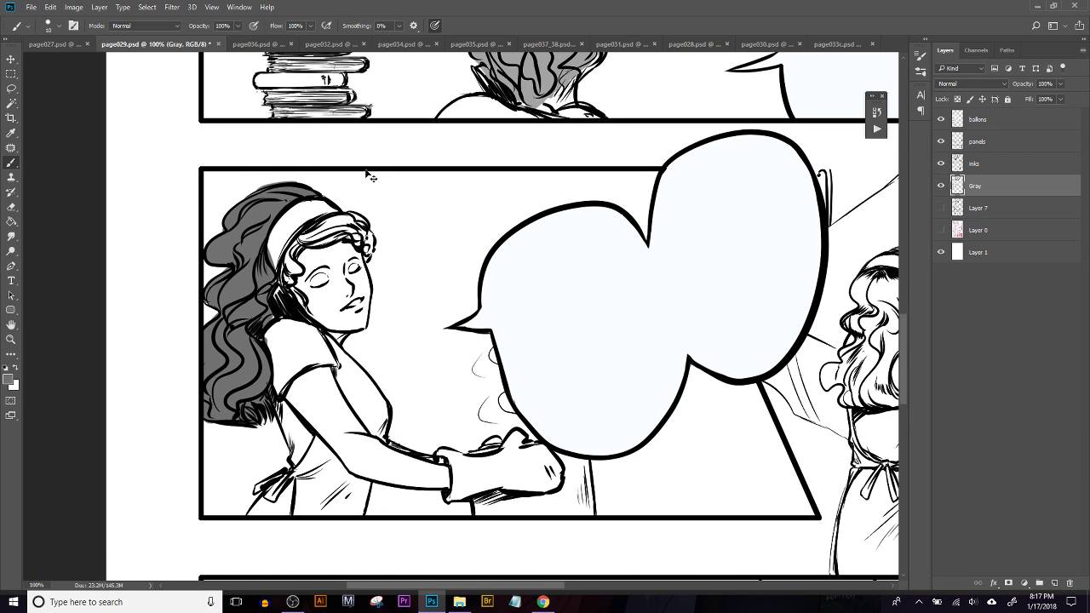
Erase the gray spilling over the woman's shoulder edge and paint the unfilled tips of her long hair dark gray
key("ctrl+plus")
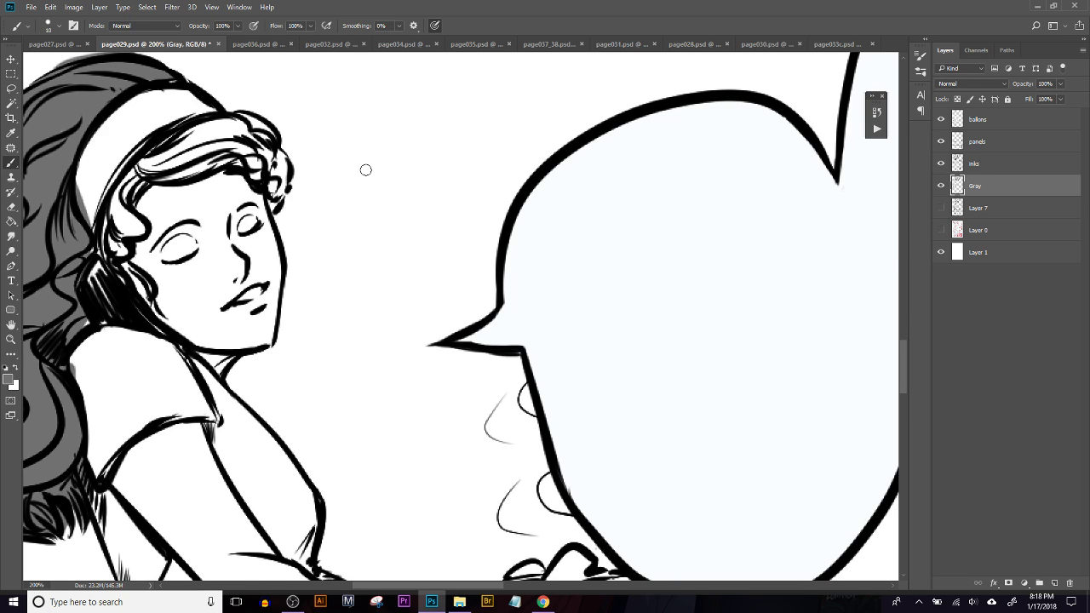
left_click_drag(245, 314, 366, 273)
key("e")
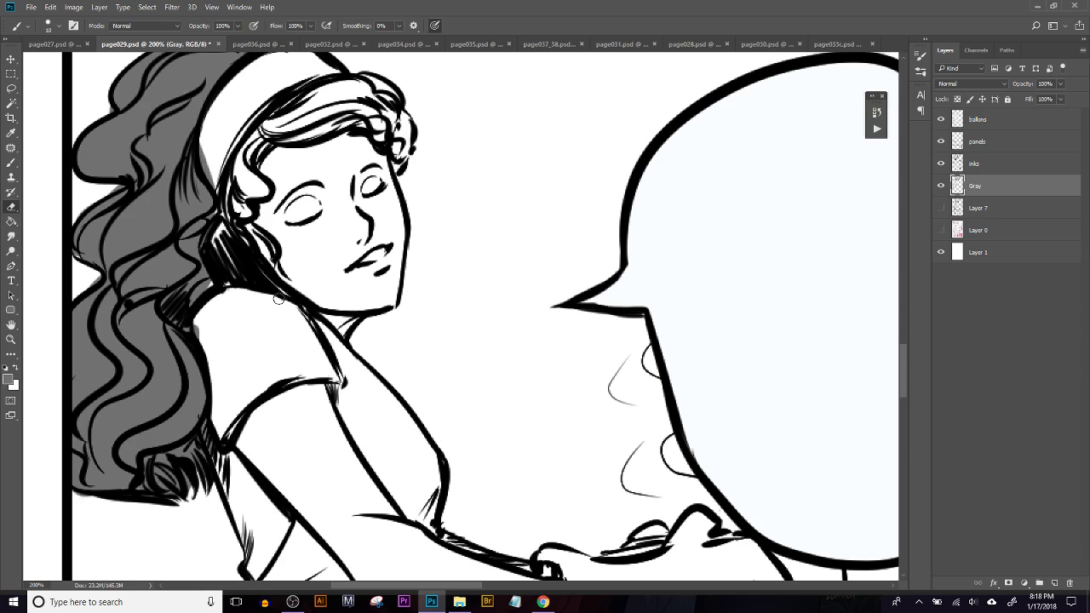
left_click_drag(198, 327, 200, 339)
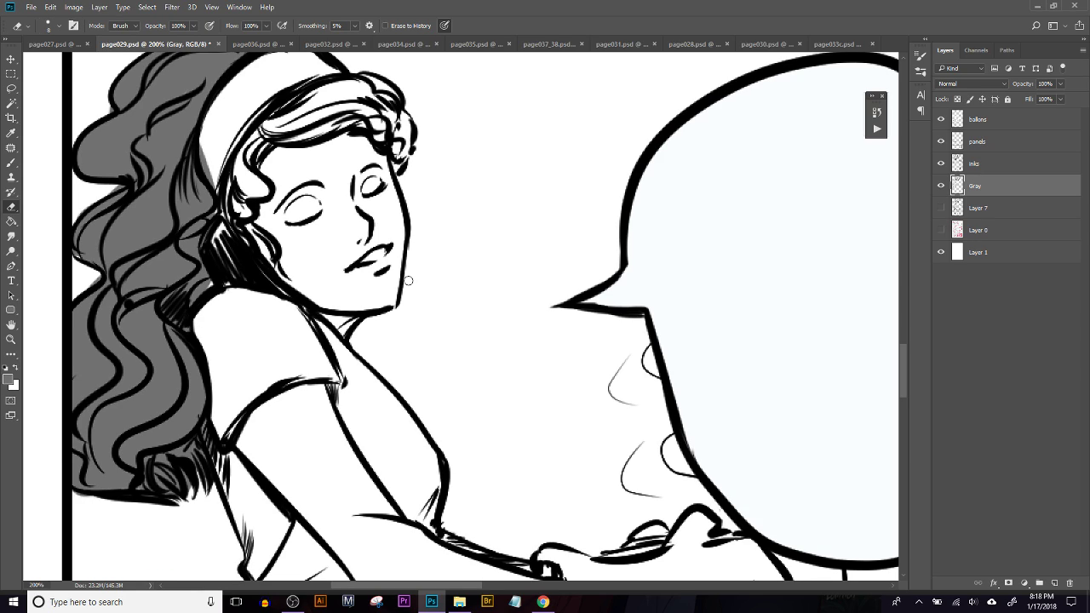
key("b")
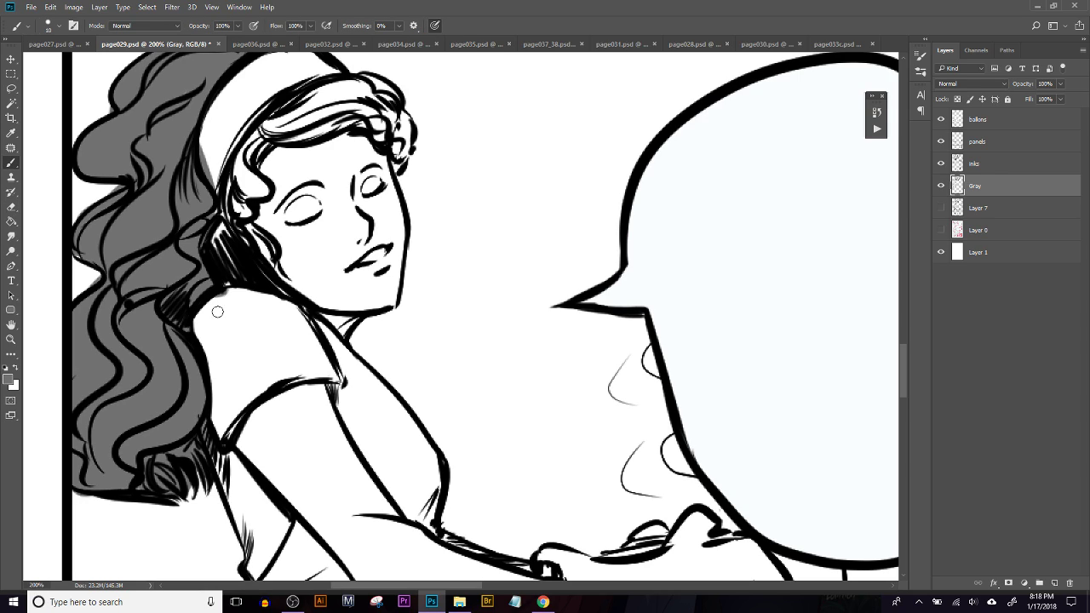
key("e")
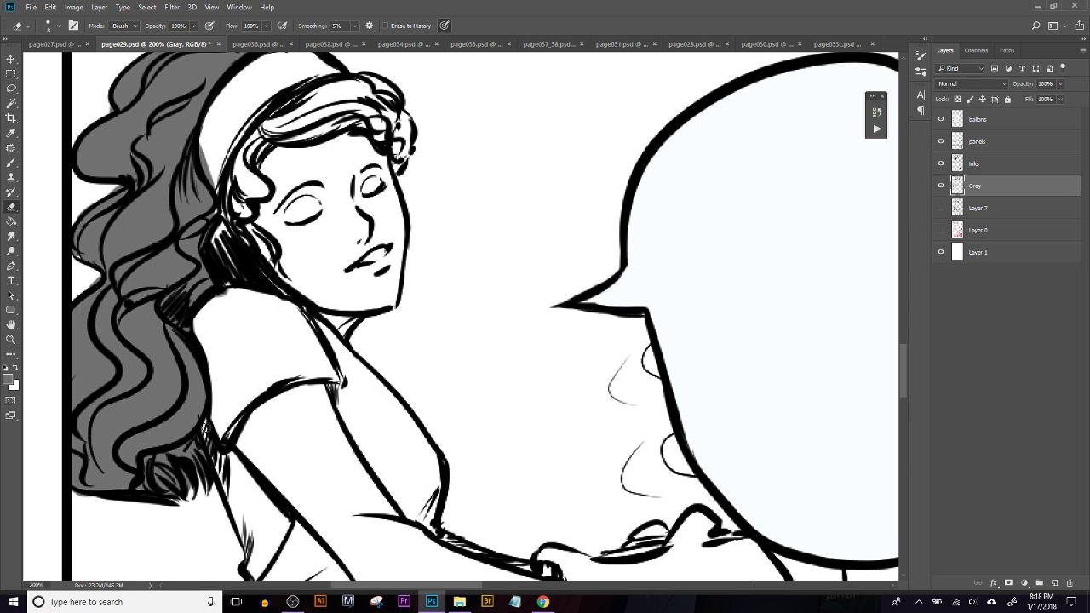
key("b")
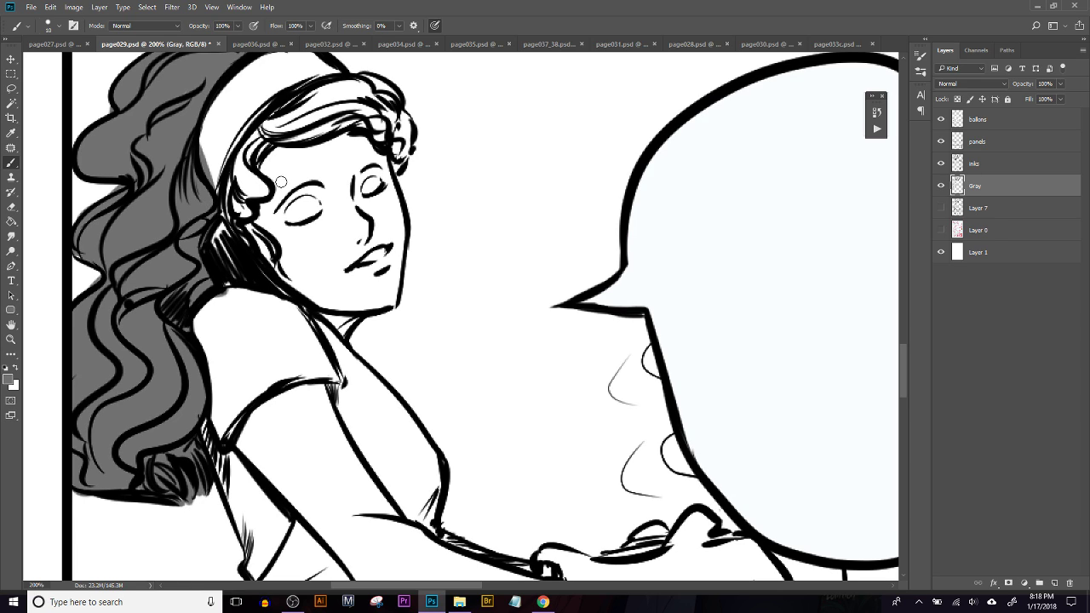
Erase the gray that spills over the back edge of the woman's headband
scroll(232, 223, "up", 3)
key("e")
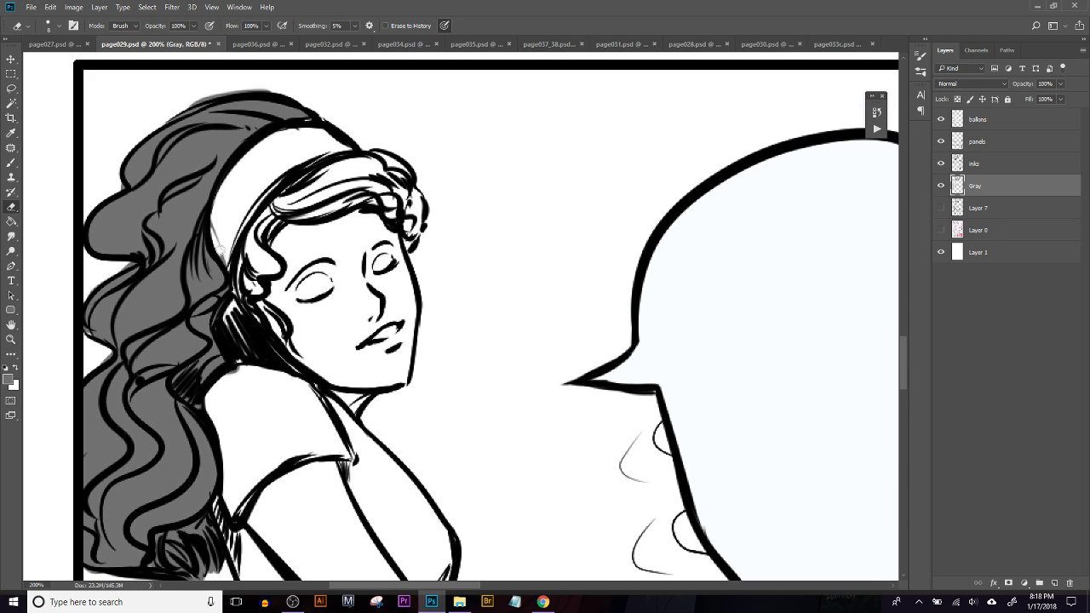
scroll(259, 204, "up", 4)
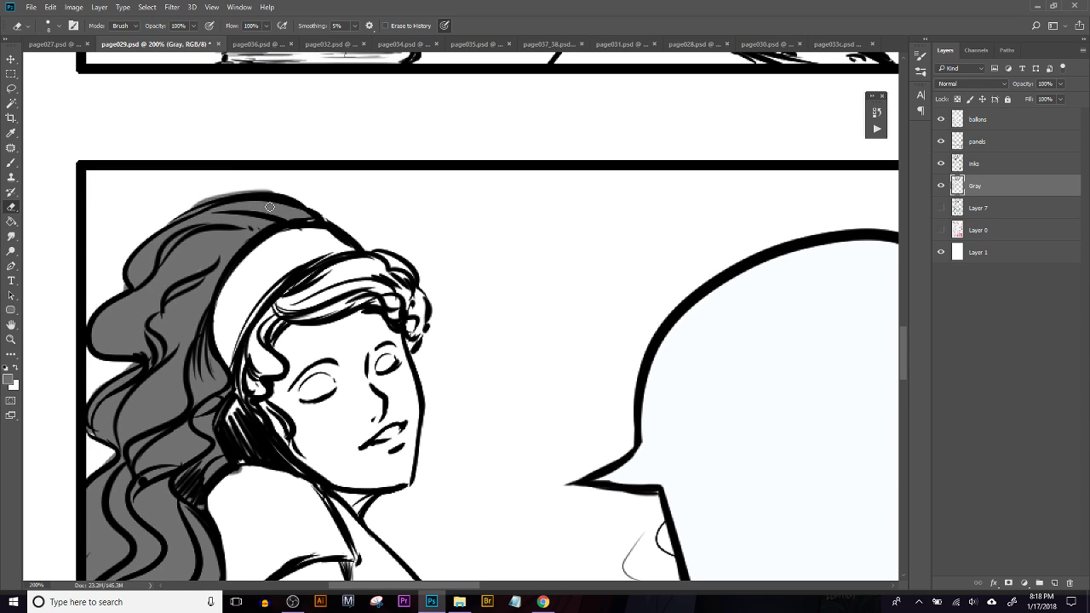
Paint dark gray over the curls beside the woman's face and the bangs in front of her headband
key("b")
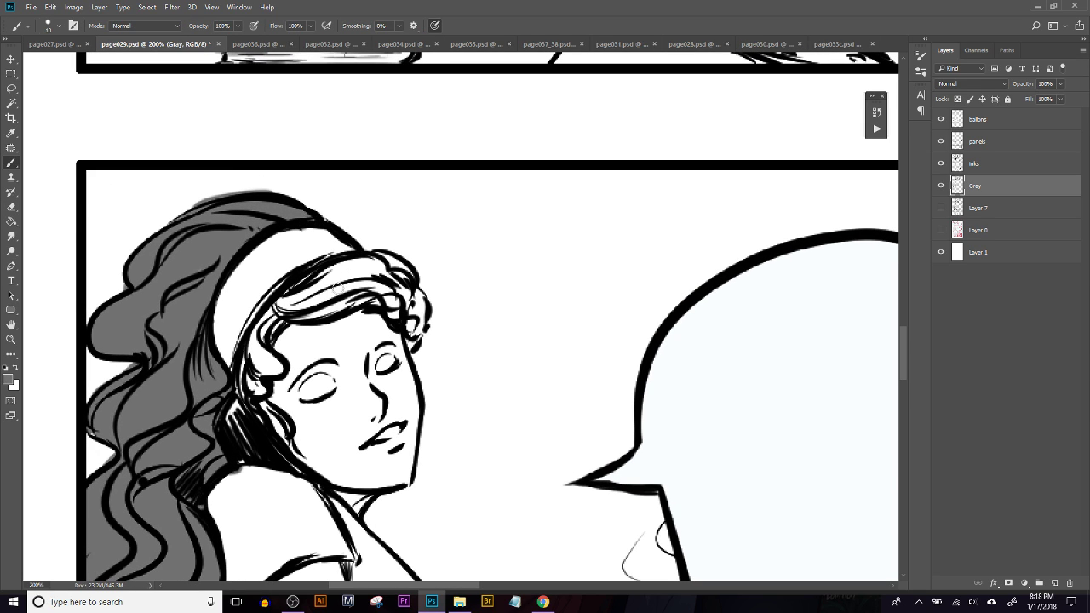
mouse_move(291, 301)
left_mouse_down()
mouse_move(261, 333)
mouse_move(259, 320)
mouse_move(251, 379)
mouse_move(272, 364)
mouse_move(257, 344)
mouse_move(272, 357)
left_mouse_up()
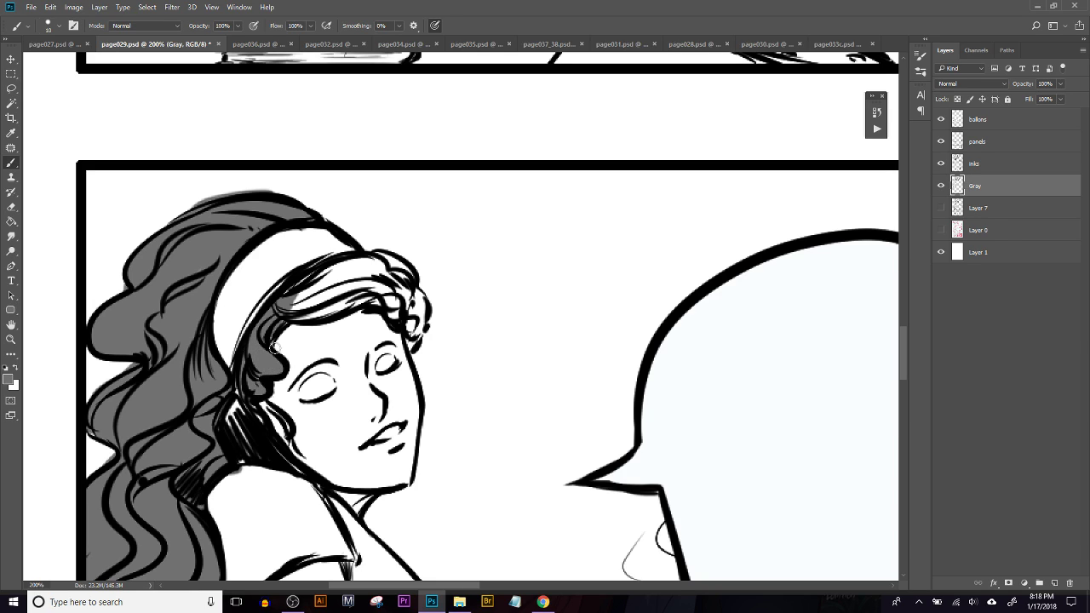
mouse_move(285, 319)
left_mouse_down()
mouse_move(346, 292)
mouse_move(299, 313)
mouse_move(351, 301)
mouse_move(333, 310)
mouse_move(298, 313)
mouse_move(347, 305)
mouse_move(286, 319)
mouse_move(370, 291)
mouse_move(384, 309)
mouse_move(382, 291)
mouse_move(404, 327)
mouse_move(412, 299)
mouse_move(418, 332)
mouse_move(421, 303)
mouse_move(396, 276)
mouse_move(295, 312)
mouse_move(307, 294)
mouse_move(360, 272)
mouse_move(316, 274)
mouse_move(393, 268)
left_mouse_up()
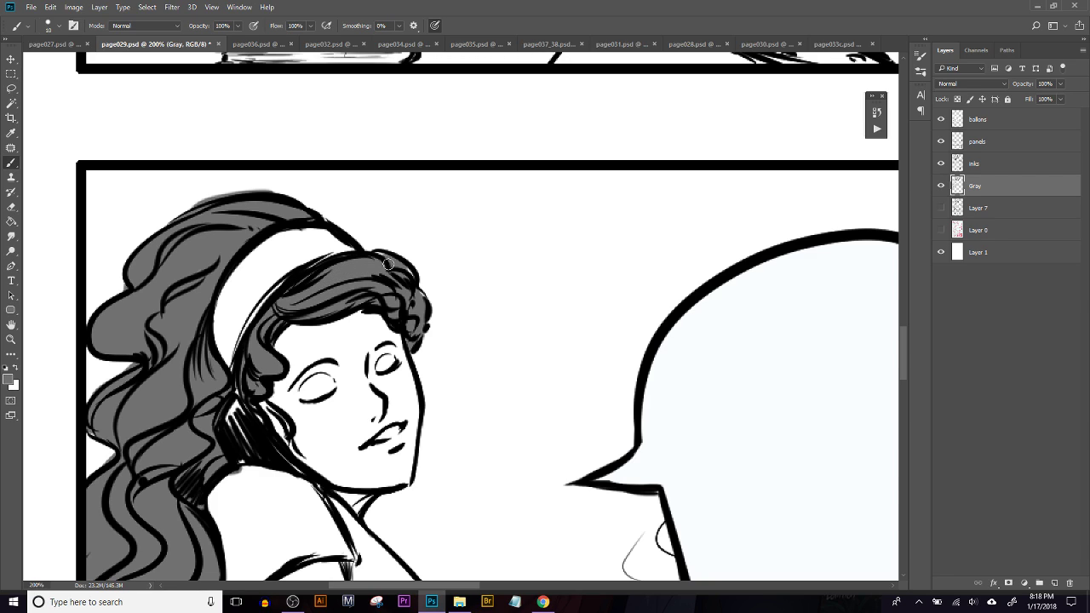
scroll(287, 444, "down", 2)
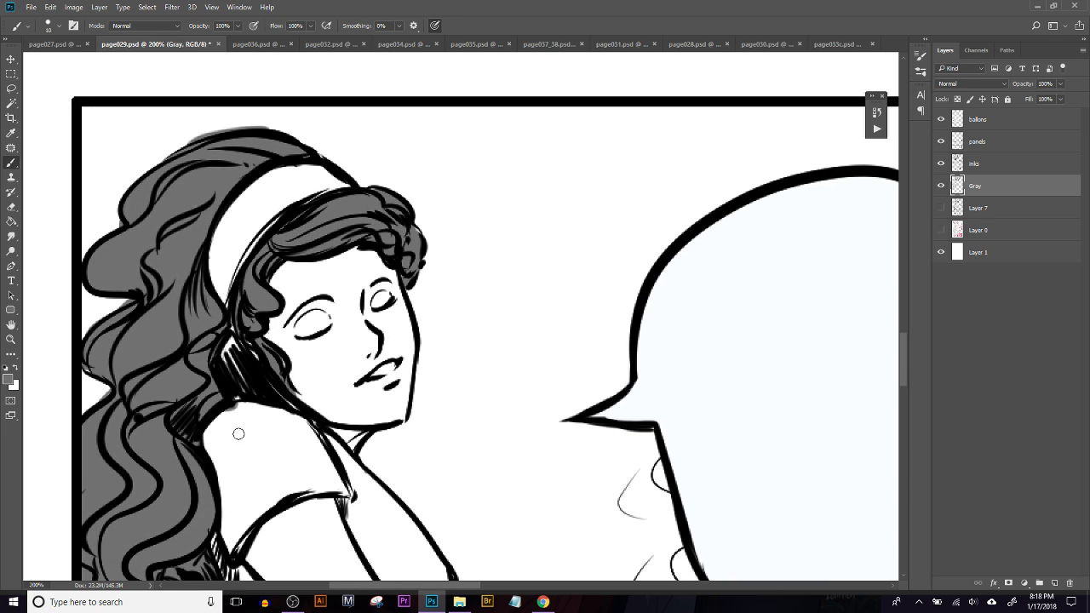
Erase the gray spilling above the outline at the top of the oven-mitt woman's hair
key("e")
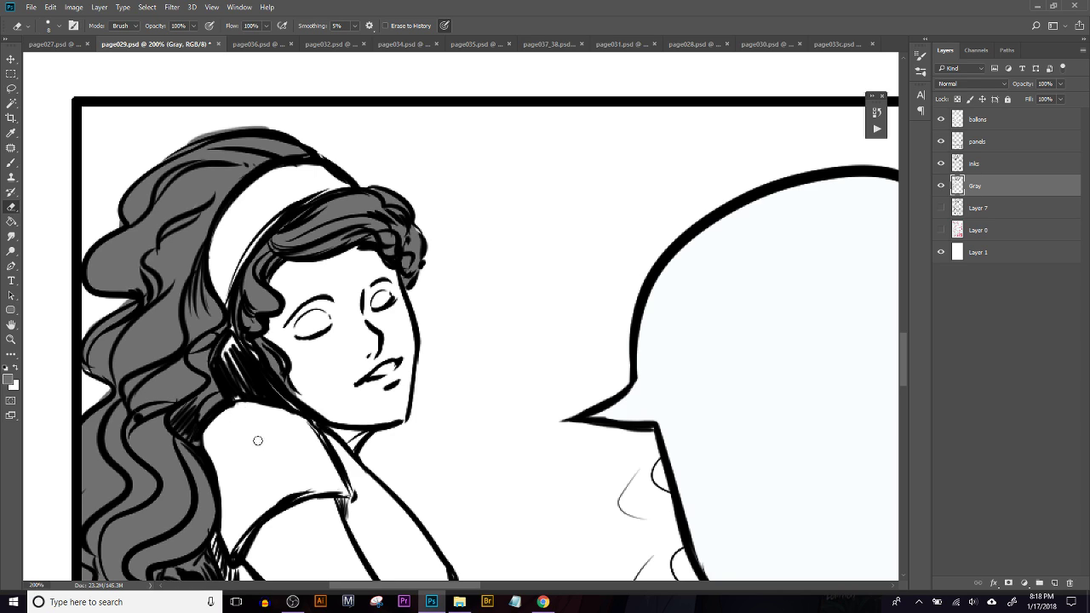
key("b")
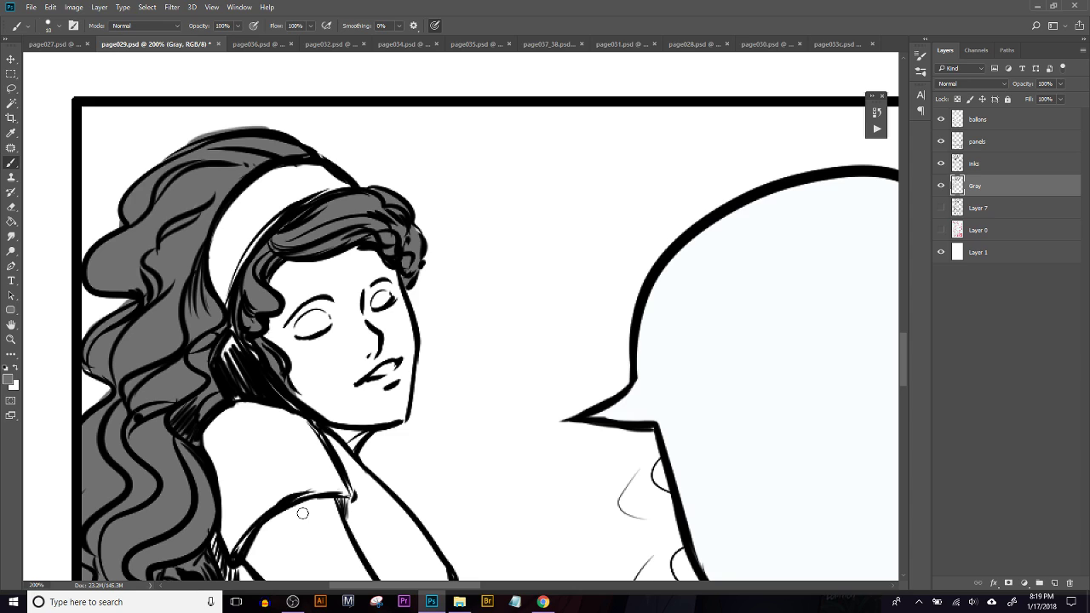
key("e")
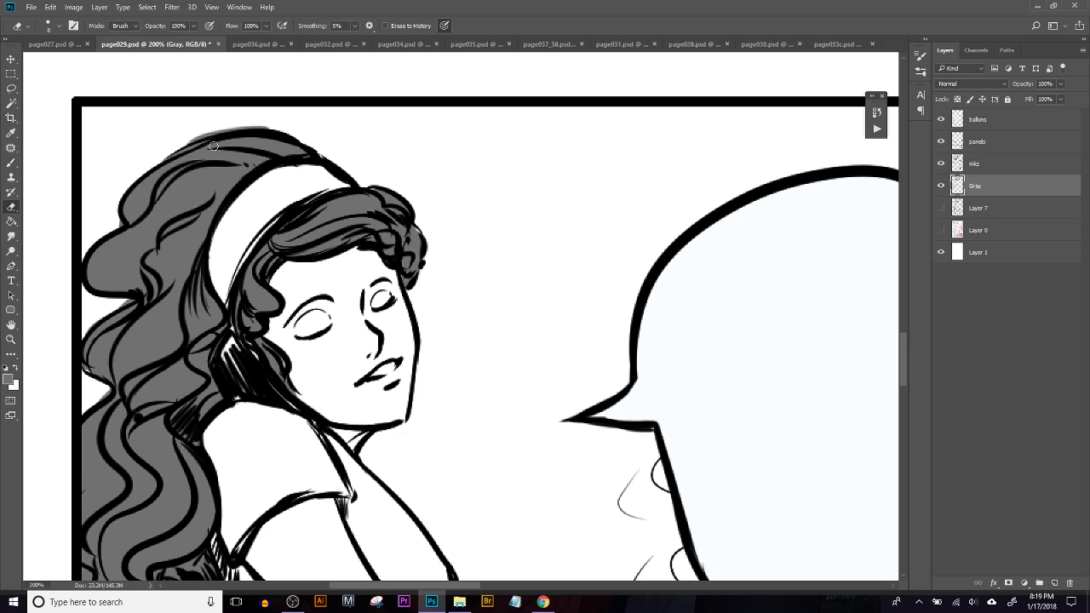
left_click_drag(214, 136, 285, 125)
key("b")
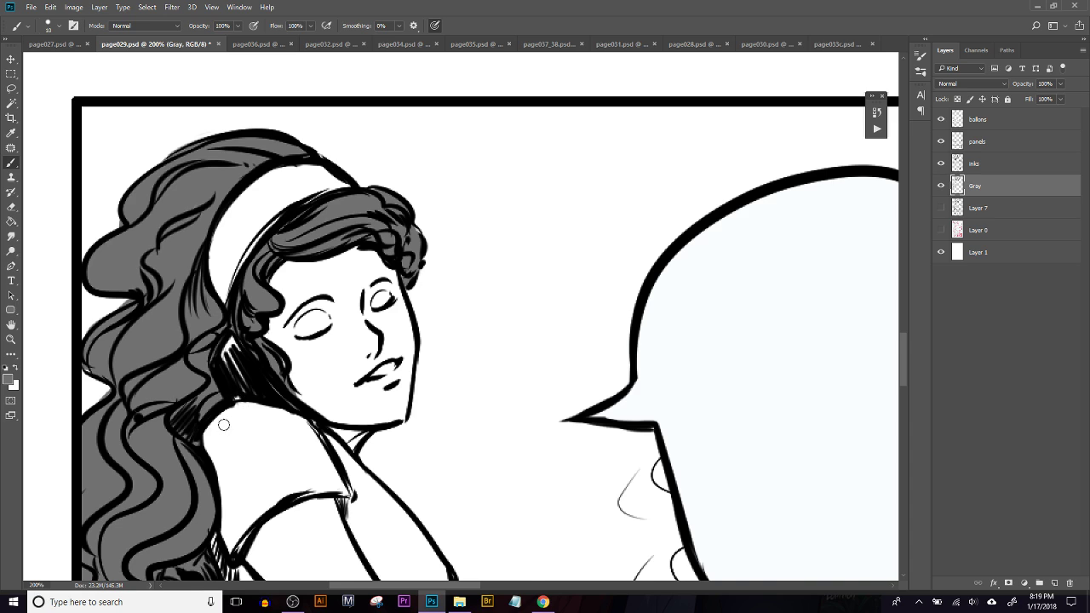
Sample the boy's light hair gray in the book stack panel and touch up the hair at his nape
scroll(234, 340, "down", 3)
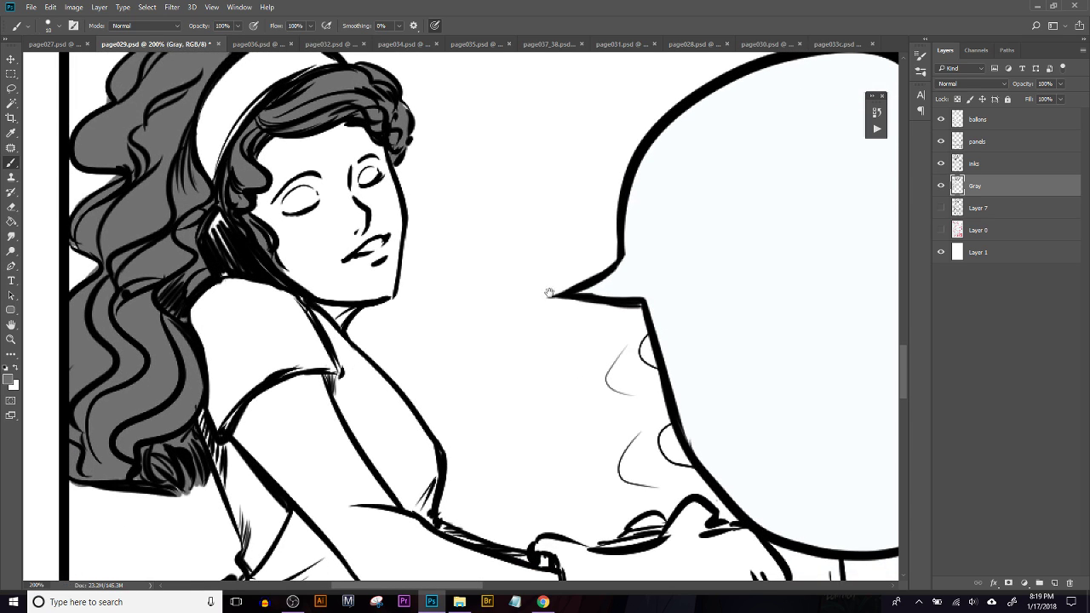
left_click_drag(218, 310, 207, 503)
key("ctrl+minus")
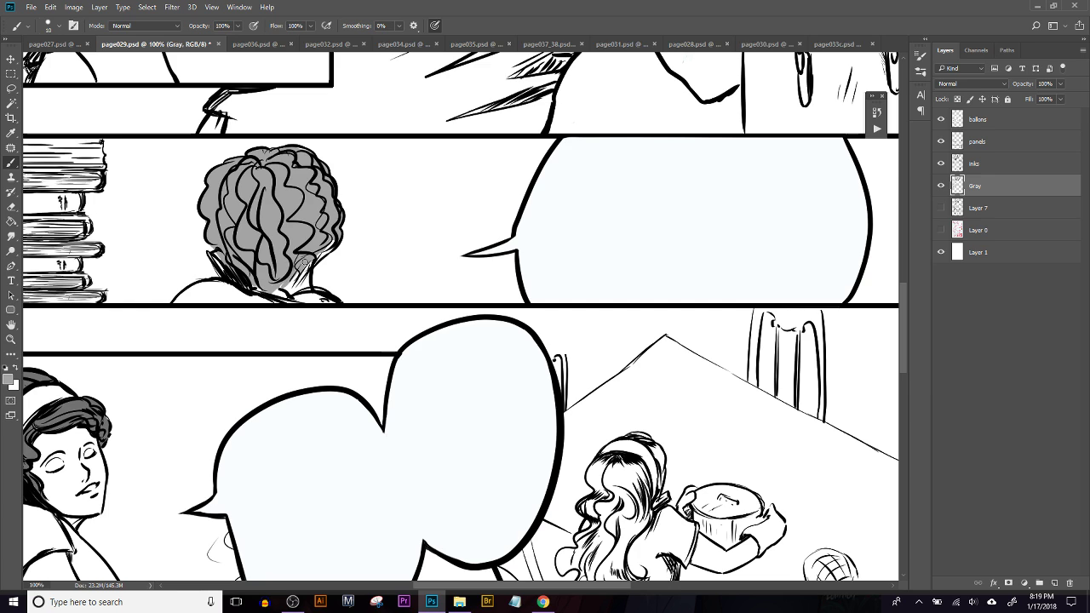
mouse_move(305, 264)
left_mouse_down()
mouse_move(291, 284)
mouse_move(321, 253)
left_mouse_up()
Sample the large woman's dark hair gray and paint the upper half of the long hair of the woman carrying the pot
left_click_drag(571, 260, 295, 477)
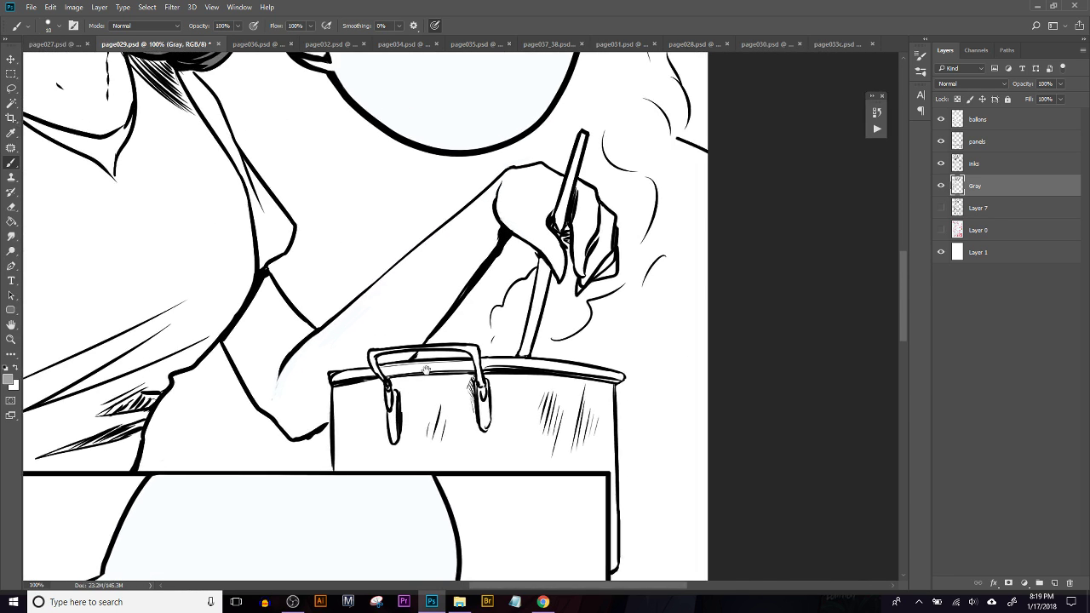
left_click_drag(412, 251, 535, 307)
left_click(278, 131, "alt")
left_click_drag(462, 406, 553, 154)
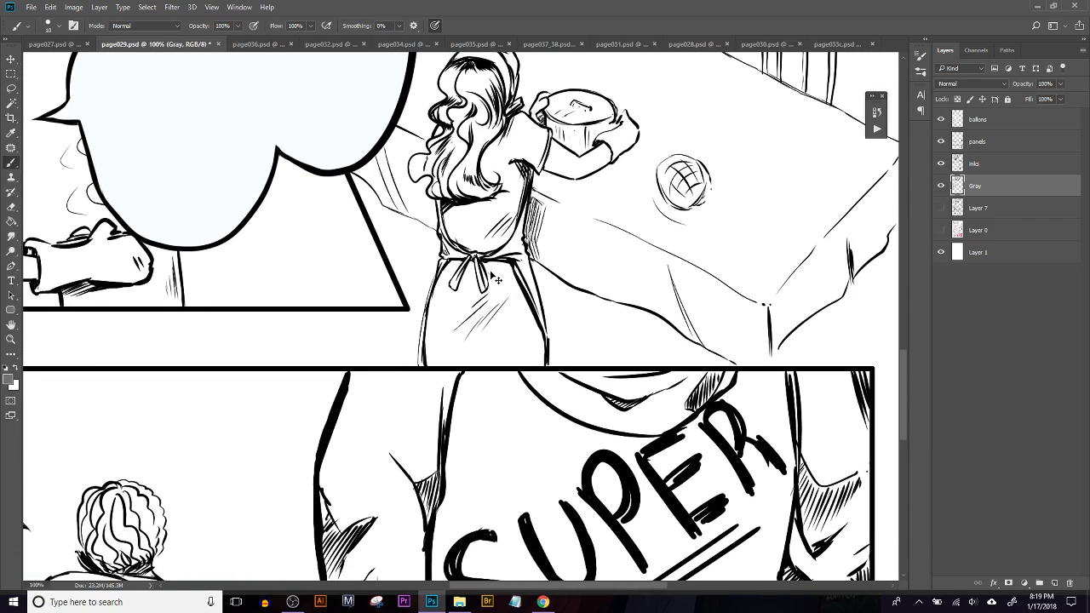
key("ctrl+plus")
left_click_drag(506, 238, 497, 529)
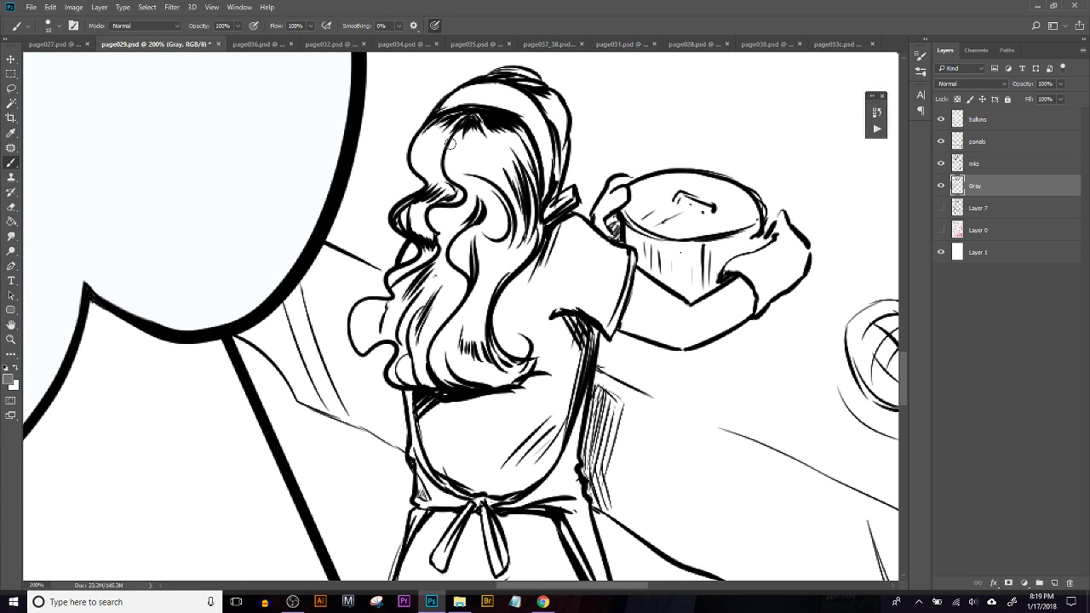
mouse_move(446, 121)
left_mouse_down()
mouse_move(417, 141)
mouse_move(512, 126)
left_mouse_up()
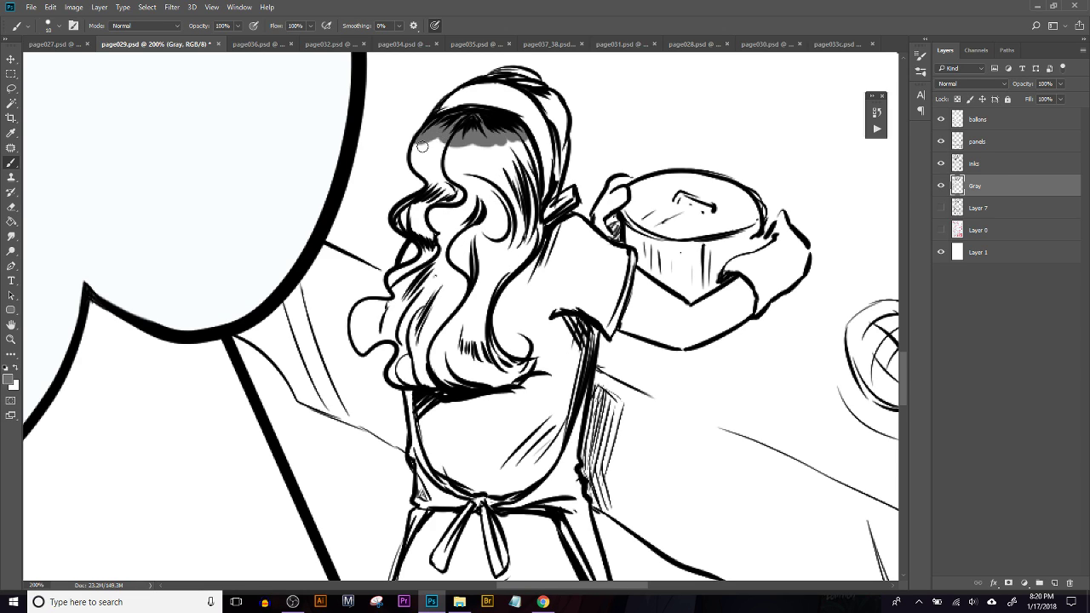
mouse_move(415, 154)
left_mouse_down()
mouse_move(453, 177)
mouse_move(463, 168)
mouse_move(445, 133)
mouse_move(438, 157)
mouse_move(471, 181)
mouse_move(471, 147)
mouse_move(500, 228)
mouse_move(496, 171)
mouse_move(476, 153)
mouse_move(516, 144)
mouse_move(526, 199)
mouse_move(496, 170)
mouse_move(460, 177)
mouse_move(471, 191)
mouse_move(457, 217)
mouse_move(450, 190)
mouse_move(409, 207)
mouse_move(439, 241)
mouse_move(434, 172)
mouse_move(457, 180)
mouse_move(478, 230)
mouse_move(501, 211)
mouse_move(503, 258)
mouse_move(480, 294)
mouse_move(514, 257)
left_mouse_up()
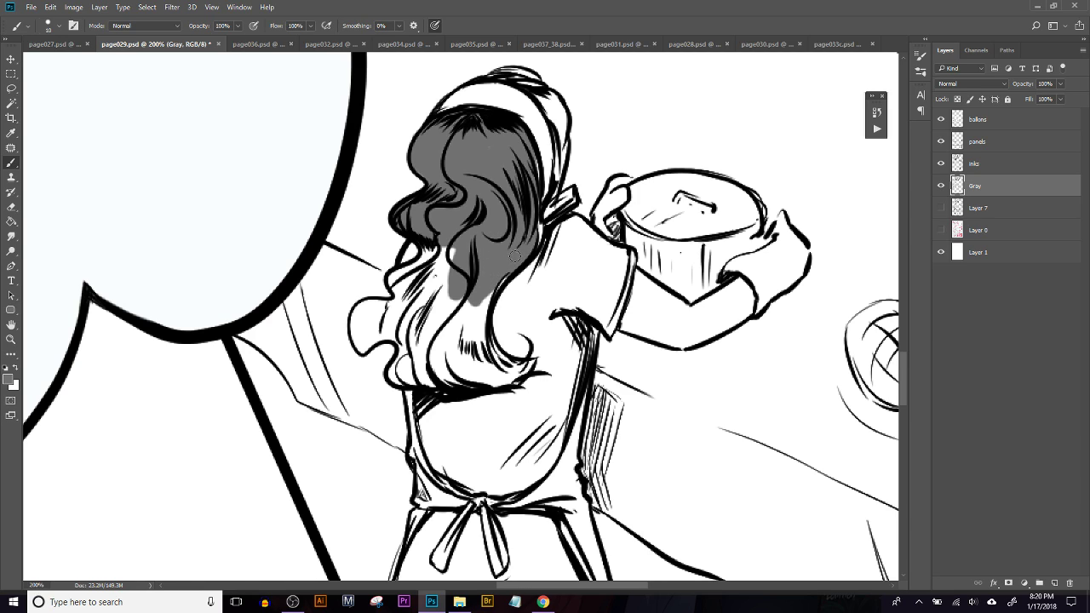
Lasso the unpainted lower waves of the pot-carrying woman's hair, fill the selection with the dark gray and deselect
key("l")
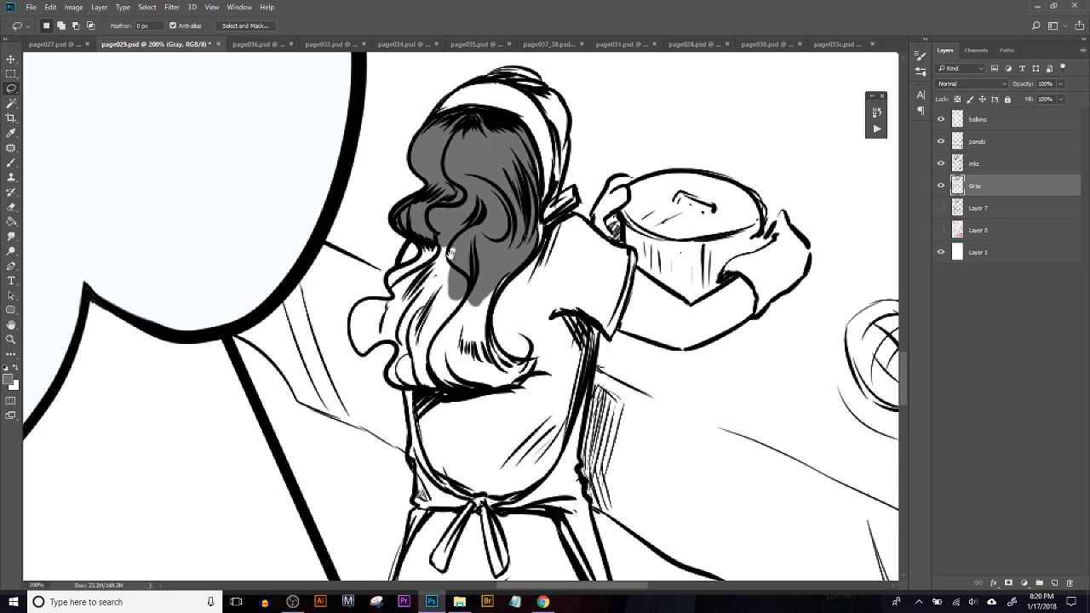
left_click_drag(442, 247, 474, 228)
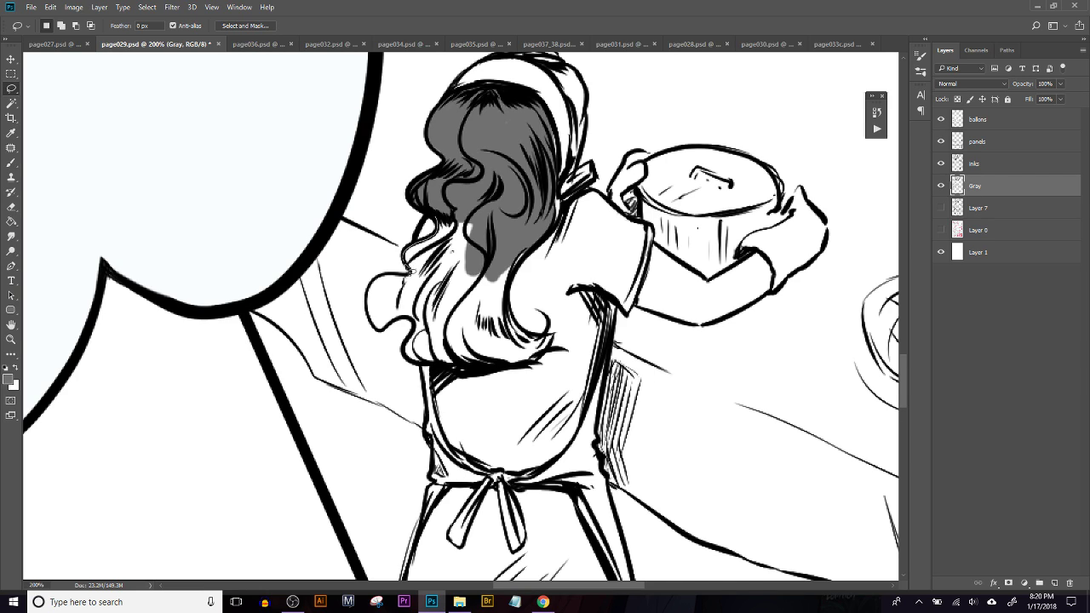
mouse_move(414, 279)
left_mouse_down()
mouse_move(385, 278)
mouse_move(365, 300)
mouse_move(368, 321)
mouse_move(385, 330)
mouse_move(417, 319)
mouse_move(407, 355)
mouse_move(465, 374)
mouse_move(542, 349)
mouse_move(556, 327)
mouse_move(541, 338)
mouse_move(517, 315)
mouse_move(487, 209)
mouse_move(464, 198)
left_mouse_up()
key("alt")
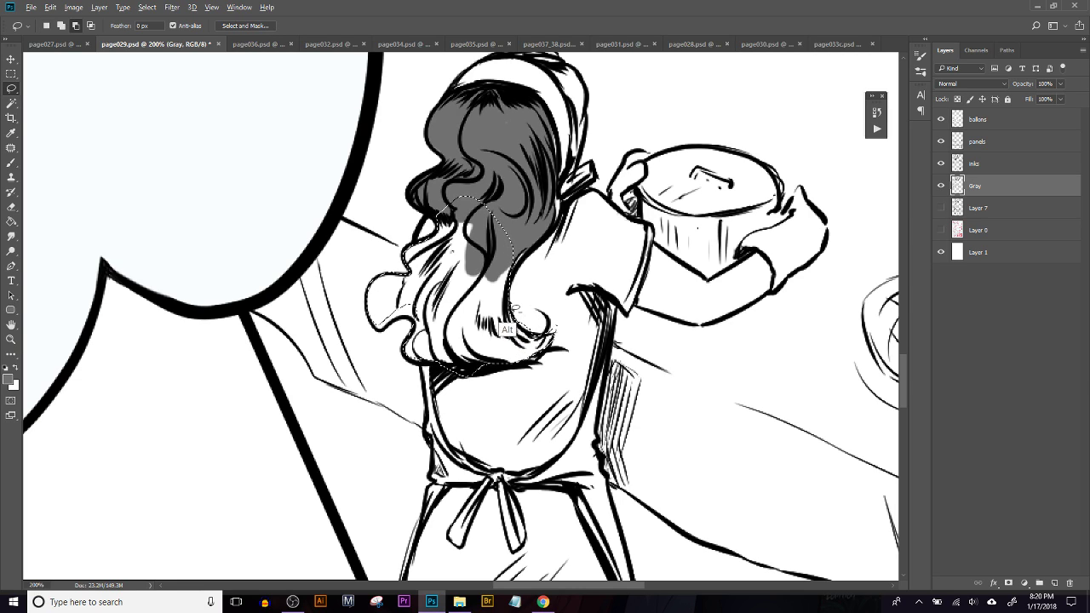
mouse_move(521, 358)
left_mouse_down()
mouse_move(541, 337)
mouse_move(521, 311)
mouse_move(526, 275)
left_mouse_up()
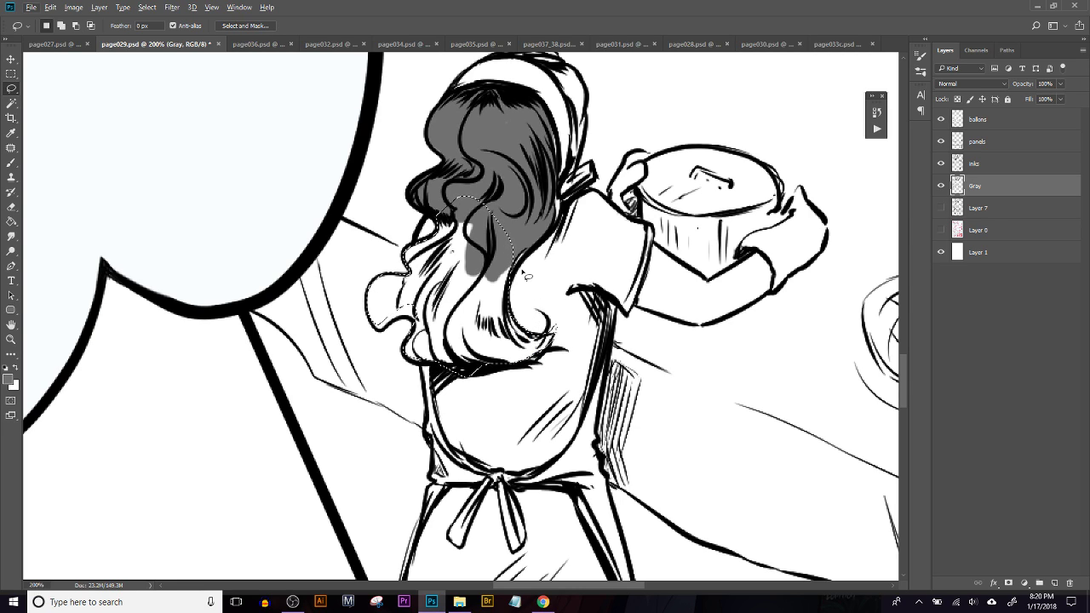
key("alt+BackSpace")
key("ctrl+d")
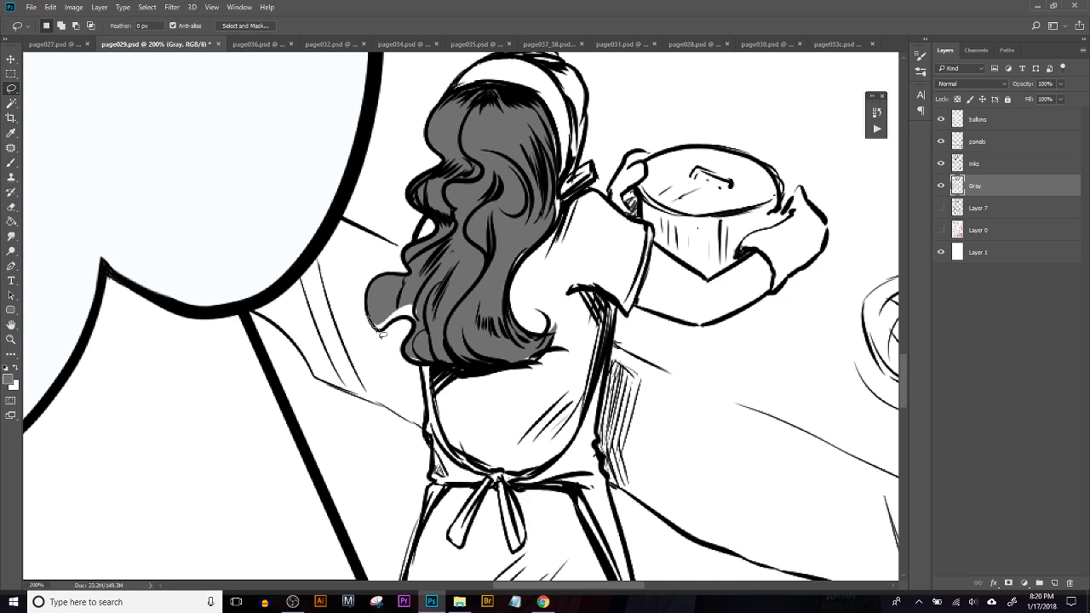
Lasso the unpainted outer curl of the pot-carrying woman's hair, fill it with the dark gray and deselect
left_click_drag(368, 309, 378, 332)
left_click_drag(433, 305, 383, 292)
key("alt+BackSpace")
key("ctrl+d")
Lasso the two patches along the lower ends of the pot-carrying woman's hair, clear them, refill them with dark gray and deselect
left_click_drag(409, 356, 439, 357)
key("shift")
mouse_move(536, 364)
left_mouse_down()
mouse_move(549, 355)
mouse_move(530, 364)
left_mouse_up()
key("Delete")
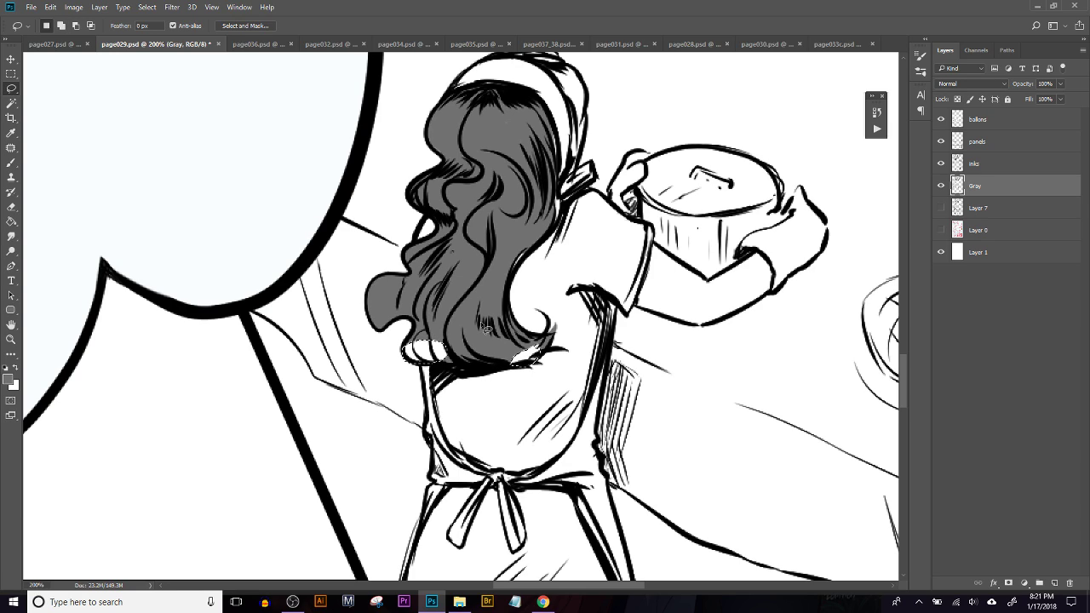
key("alt+BackSpace")
key("ctrl+d")
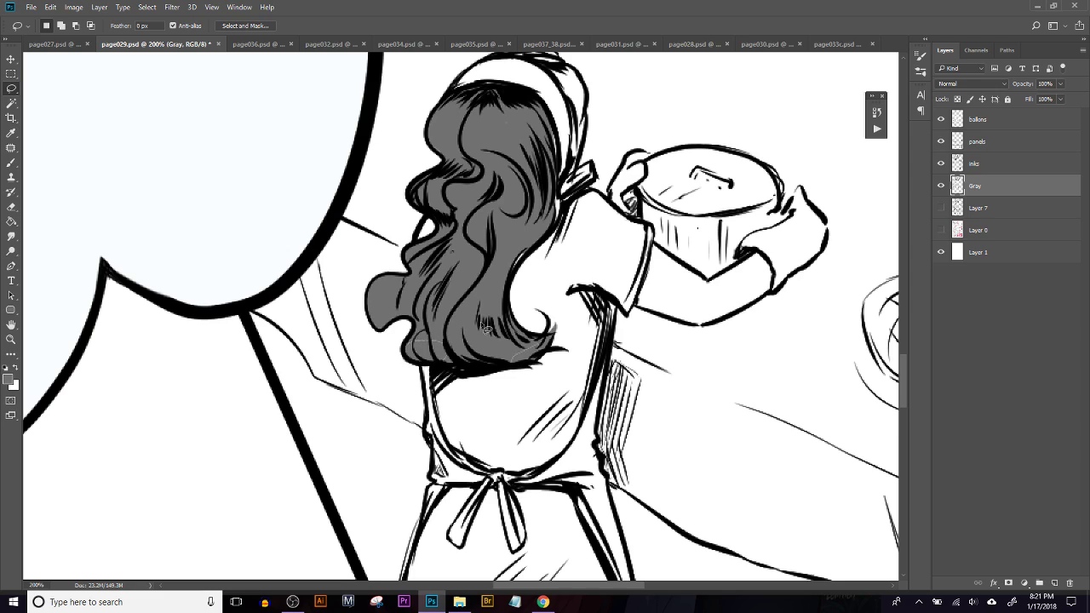
Brush dark gray over the gaps in the pot-carrying woman's long hair and paint the hair on the far side of her headband
key("b")
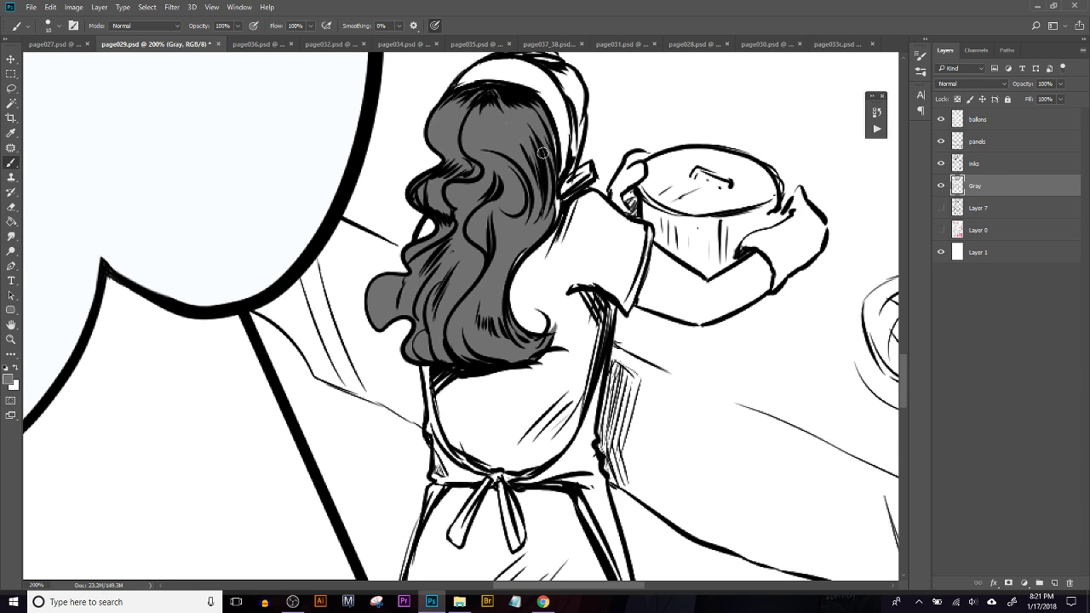
mouse_move(549, 182)
left_mouse_down()
mouse_move(525, 241)
mouse_move(539, 223)
mouse_move(521, 246)
left_mouse_up()
left_click_drag(491, 97, 466, 226)
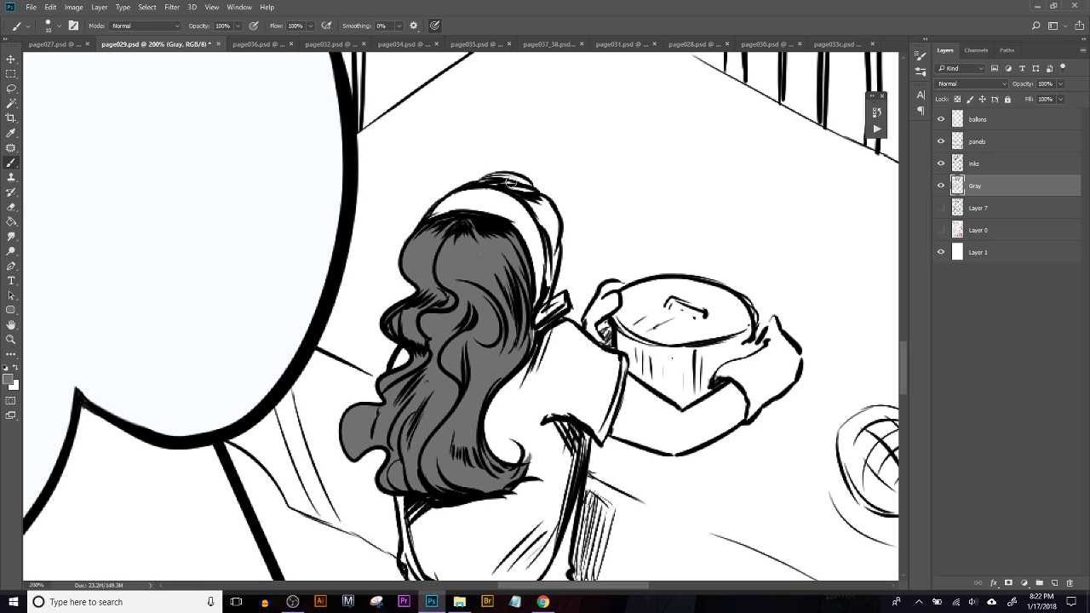
mouse_move(515, 195)
left_mouse_down()
mouse_move(548, 245)
mouse_move(547, 205)
mouse_move(550, 271)
mouse_move(557, 241)
mouse_move(549, 279)
mouse_move(545, 223)
mouse_move(554, 266)
left_mouse_up()
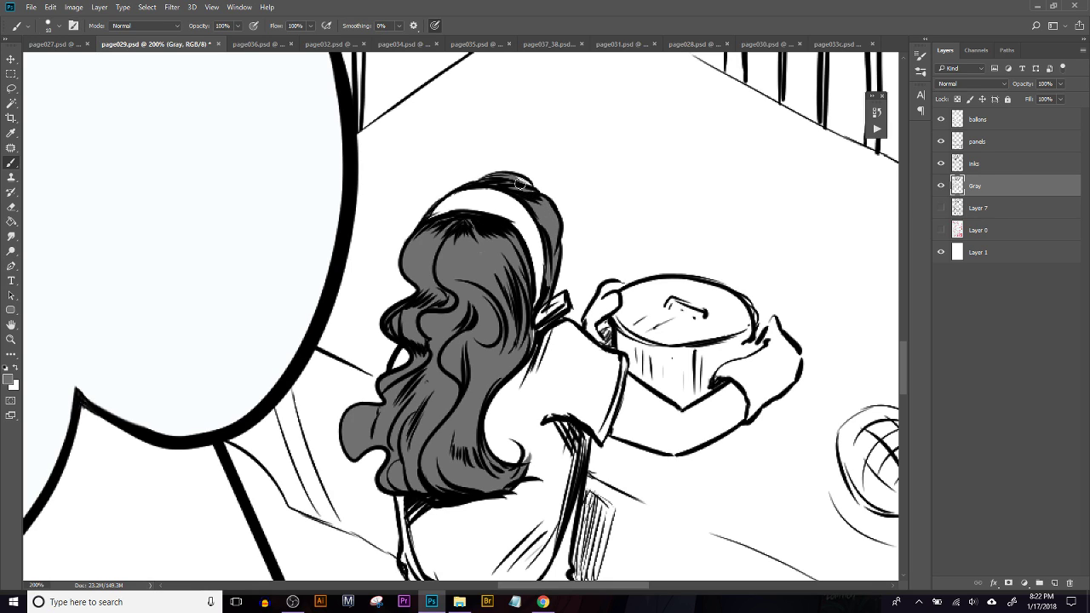
Sample the boy's light hair gray in the book stack panel, then lasso the seated boy's hair in the last panel and fill it
left_click_drag(522, 458, 475, 348)
left_click_drag(461, 308, 375, 133)
left_click_drag(445, 433, 389, 236)
left_click_drag(447, 326, 377, 166)
scroll(376, 166, "down", 3)
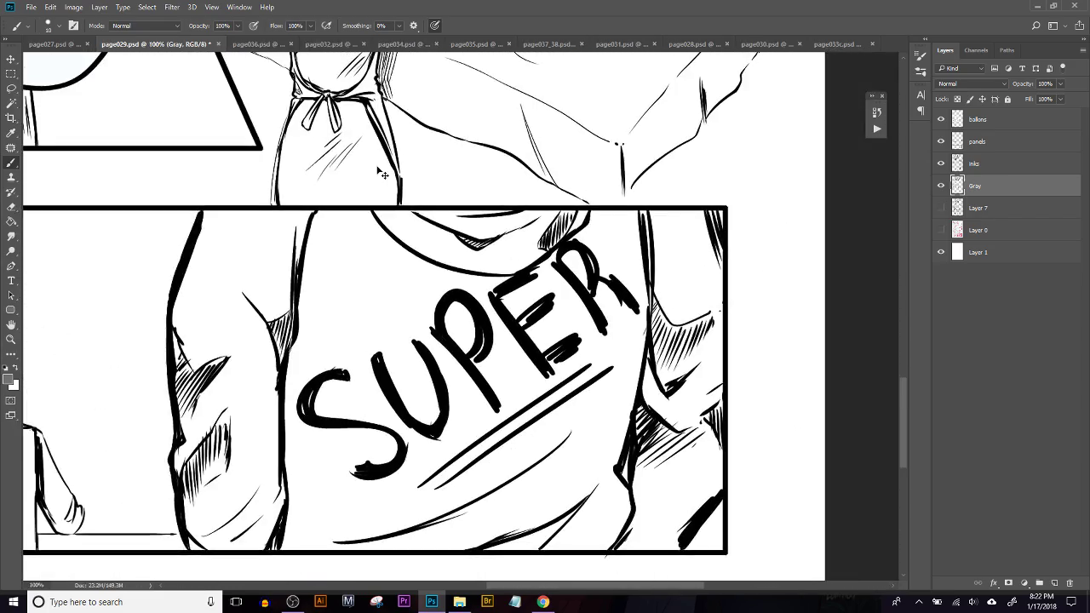
scroll(315, 194, "down", 1)
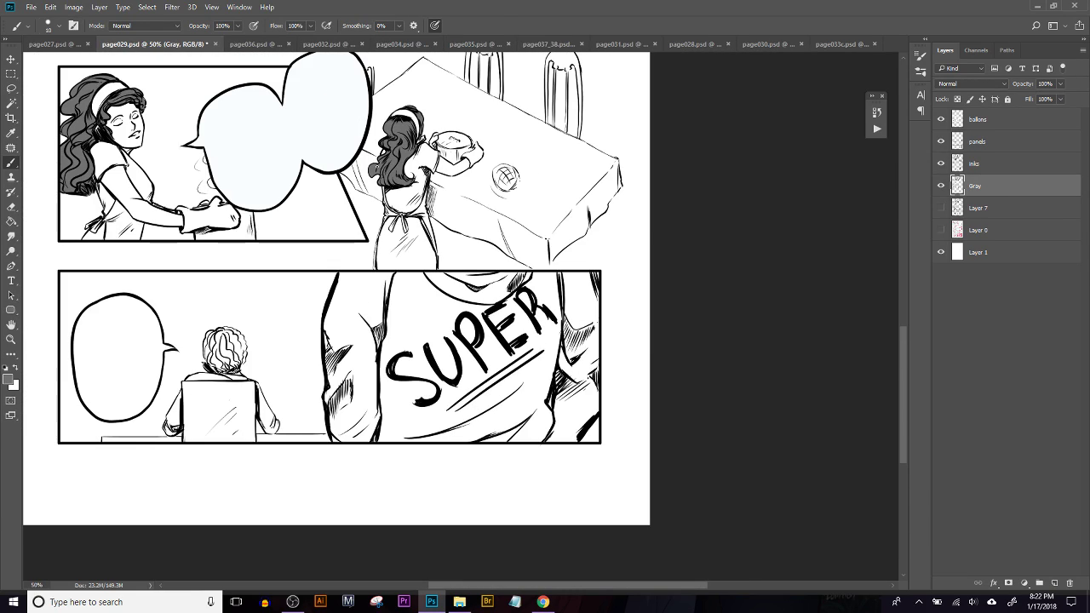
scroll(315, 194, "up", 5)
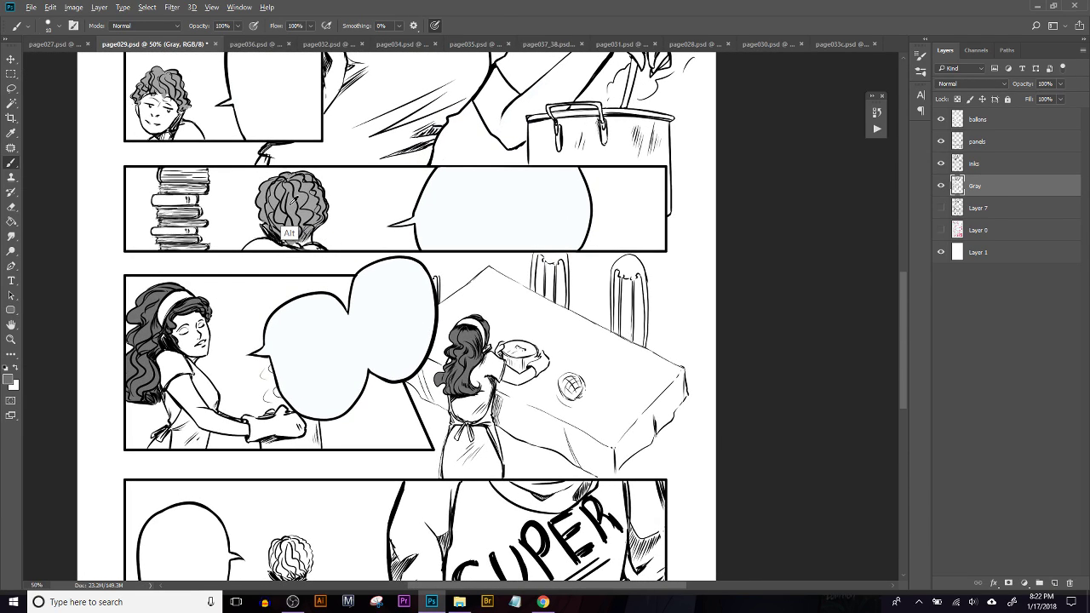
scroll(315, 194, "down", 5)
key("ctrl+plus")
key("ctrl+plus")
key("ctrl+plus")
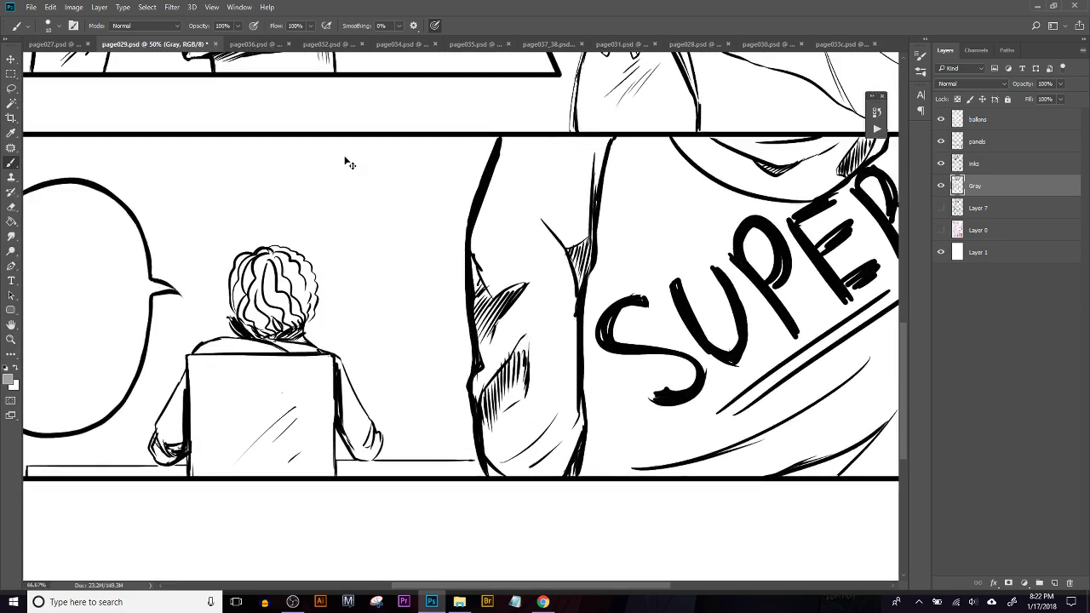
left_click_drag(265, 246, 545, 301)
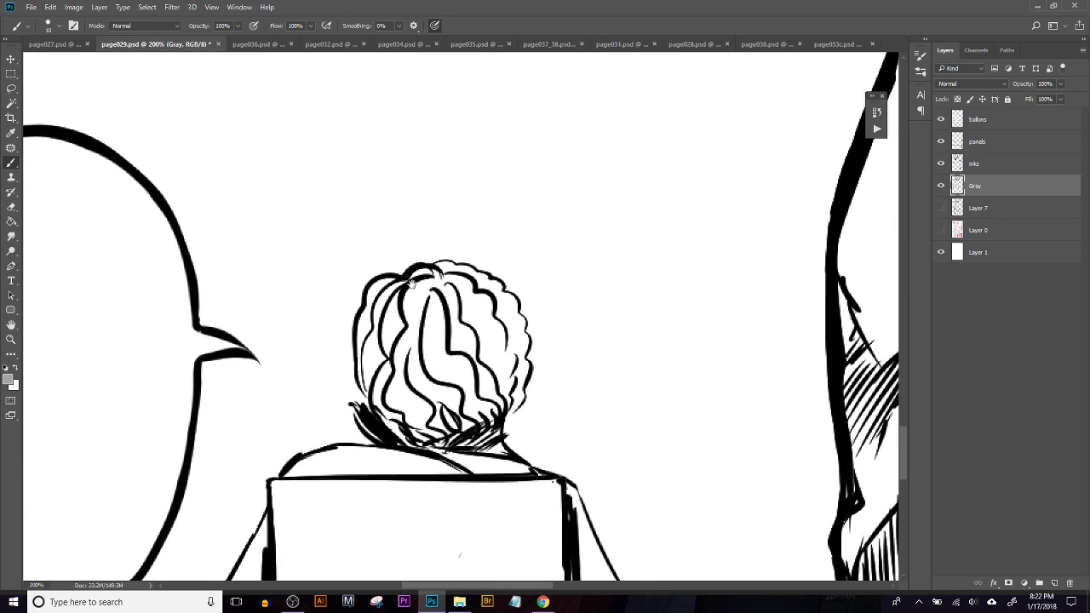
scroll(397, 260, "up", 1)
key("l")
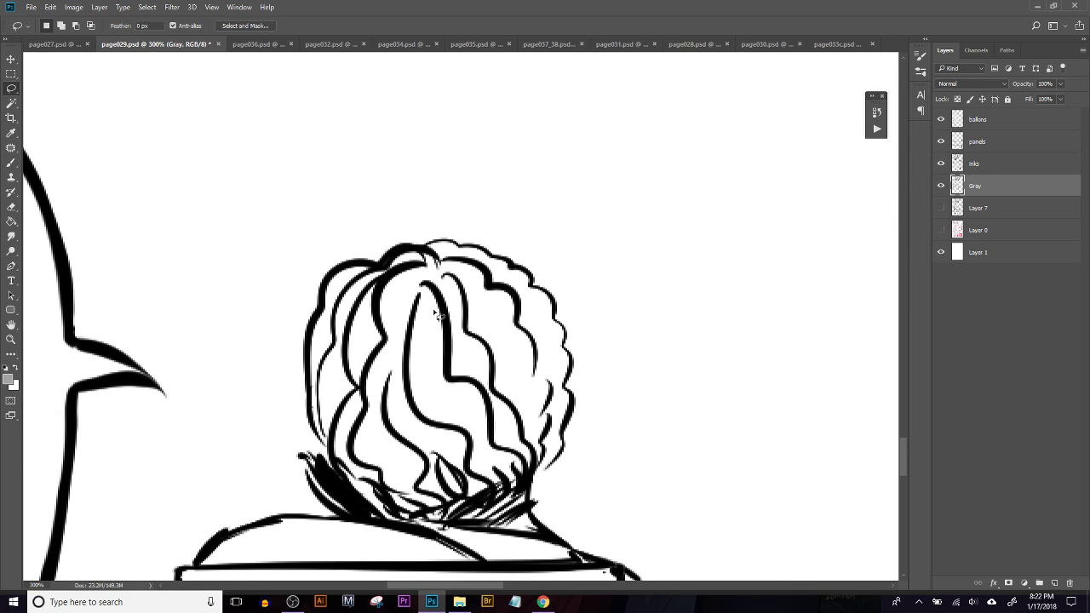
mouse_move(444, 246)
left_mouse_down()
mouse_move(469, 250)
mouse_move(530, 309)
mouse_move(559, 354)
mouse_move(572, 418)
mouse_move(566, 451)
mouse_move(547, 467)
mouse_move(531, 462)
mouse_move(534, 477)
mouse_move(438, 524)
mouse_move(413, 522)
mouse_move(332, 465)
mouse_move(315, 342)
mouse_move(331, 287)
mouse_move(350, 270)
mouse_move(403, 264)
mouse_move(488, 222)
left_mouse_up()
key("alt+BackSpace")
key("ctrl+d")
Lasso both outer edges of the seated boy's curls along the outline, clear them, refill them with the light gray and deselect
mouse_move(370, 276)
left_mouse_down()
mouse_move(402, 228)
mouse_move(424, 234)
mouse_move(387, 227)
mouse_move(361, 241)
mouse_move(349, 283)
left_mouse_up()
key("shift")
mouse_move(338, 339)
left_mouse_down()
mouse_move(333, 389)
mouse_move(347, 418)
mouse_move(397, 360)
mouse_move(407, 306)
left_mouse_up()
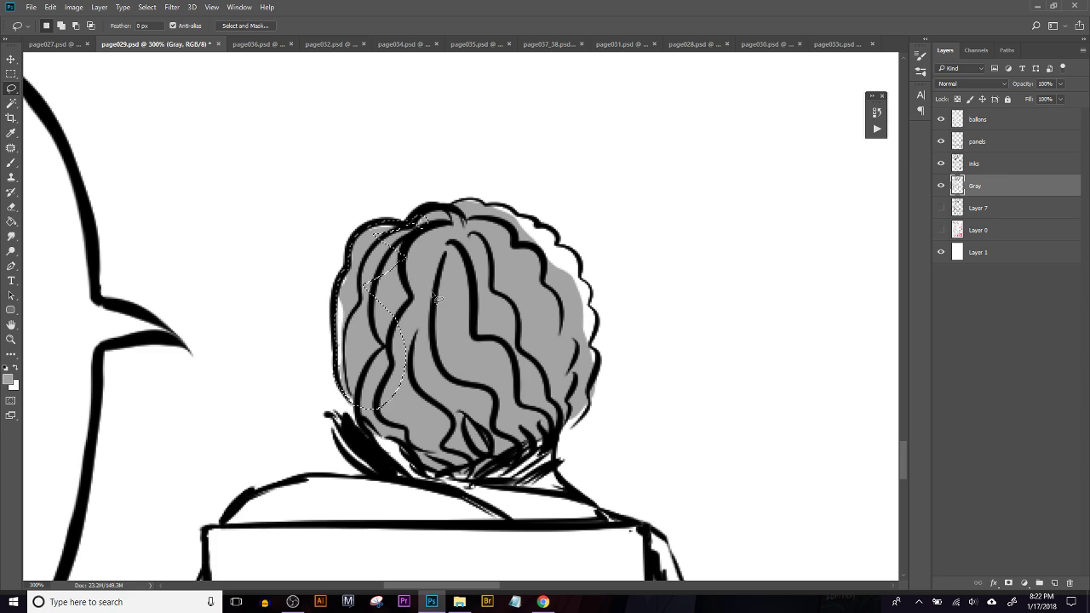
key("shift")
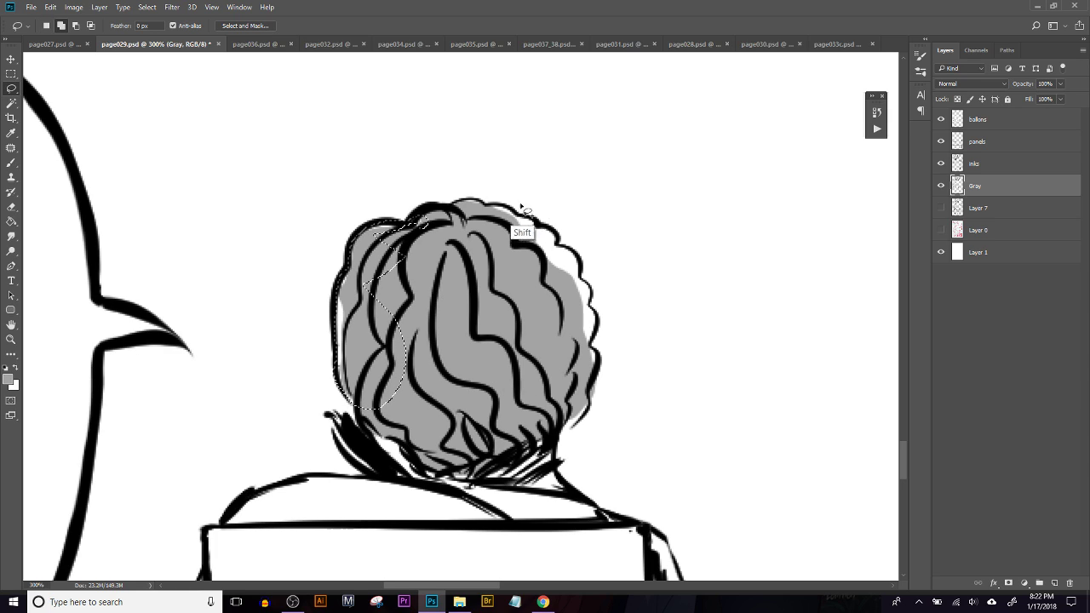
mouse_move(458, 200)
left_mouse_down()
mouse_move(536, 224)
mouse_move(578, 260)
mouse_move(589, 289)
mouse_move(572, 342)
mouse_move(480, 295)
left_mouse_up()
mouse_move(584, 307)
left_mouse_down()
mouse_move(602, 335)
mouse_move(589, 424)
mouse_move(539, 456)
mouse_move(562, 362)
left_mouse_up()
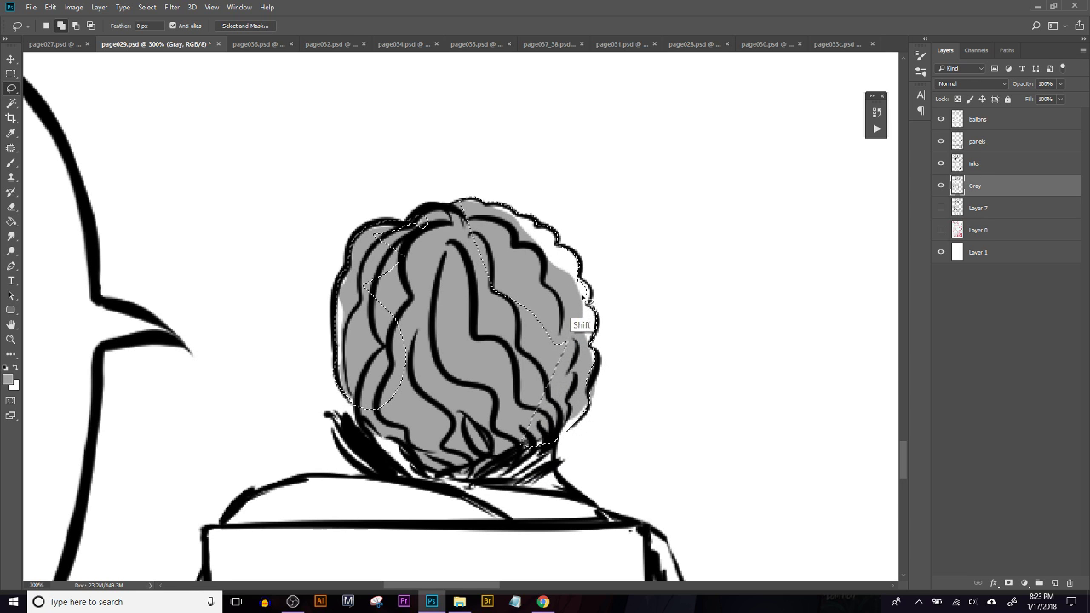
left_click_drag(564, 284, 561, 311)
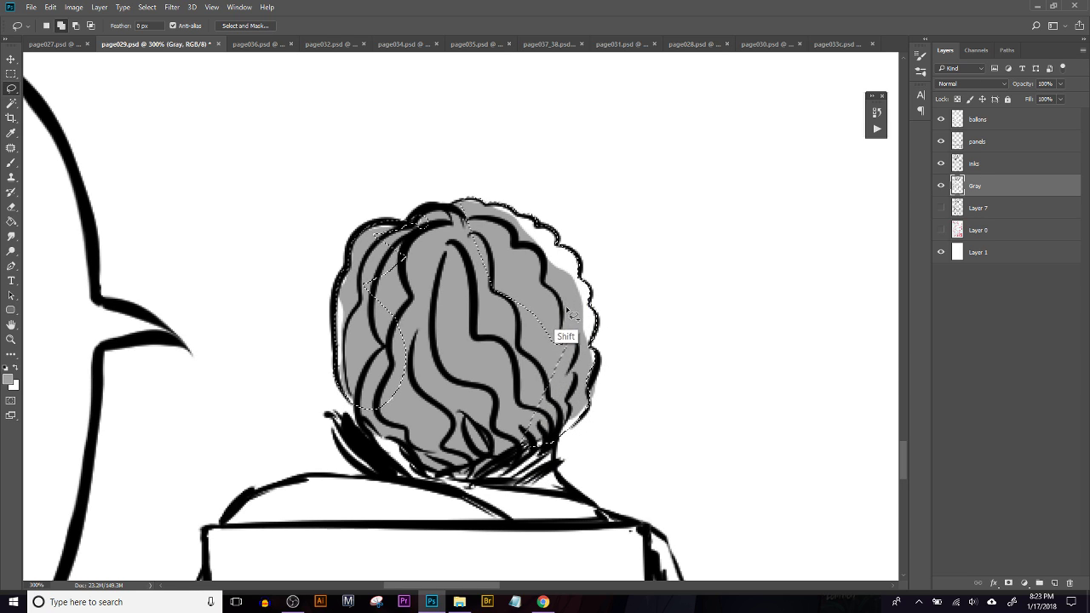
key("ctrl+shift+i")
key("Delete")
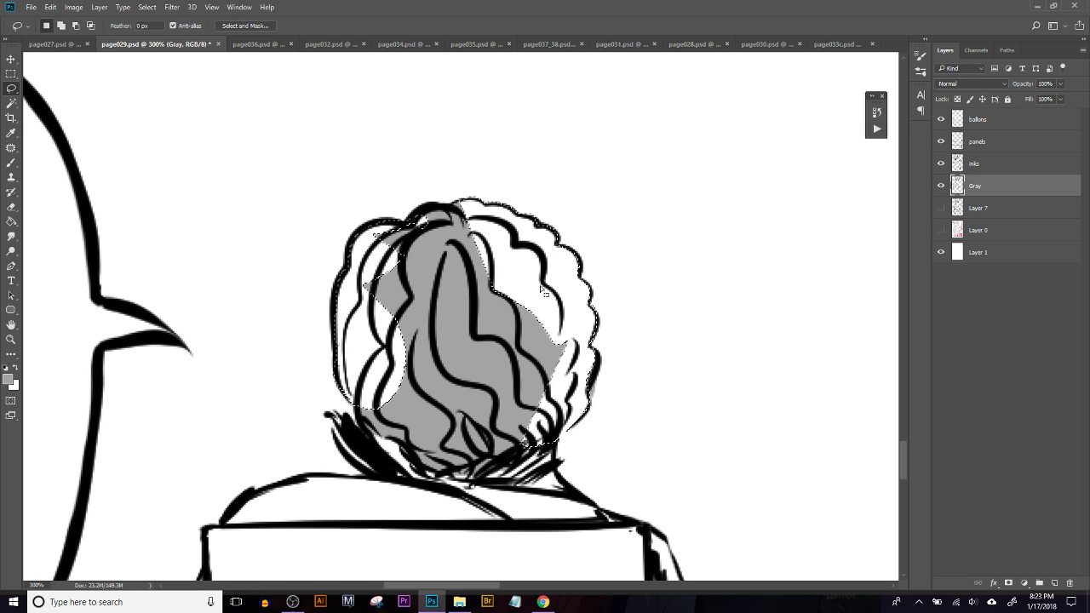
key("alt+BackSpace")
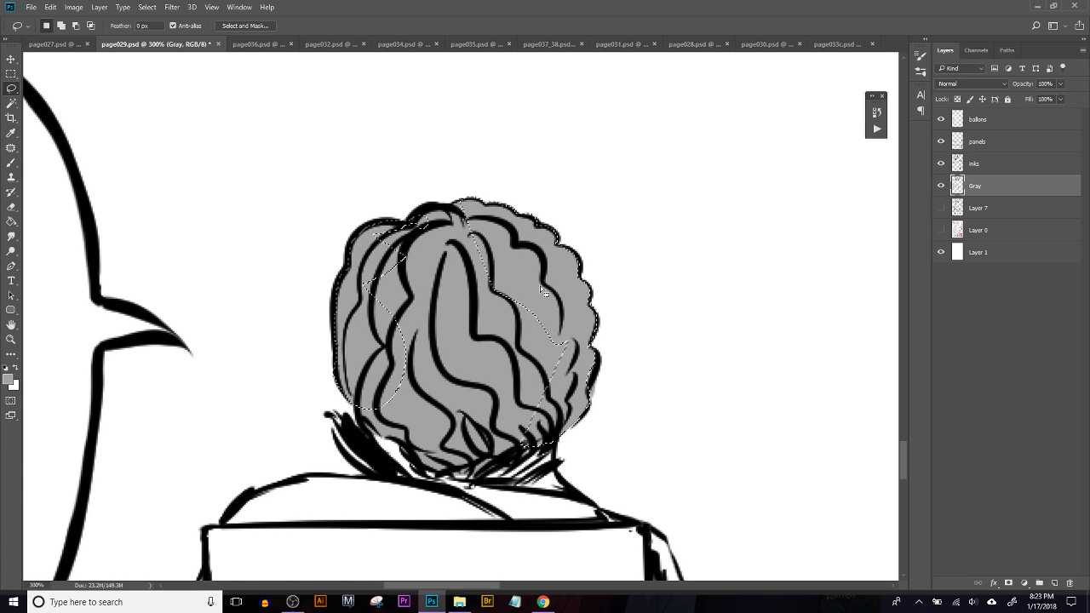
key("ctrl+d")
Brush light gray over the pale seams inside the seated boy's hair and along the nape
key("b")
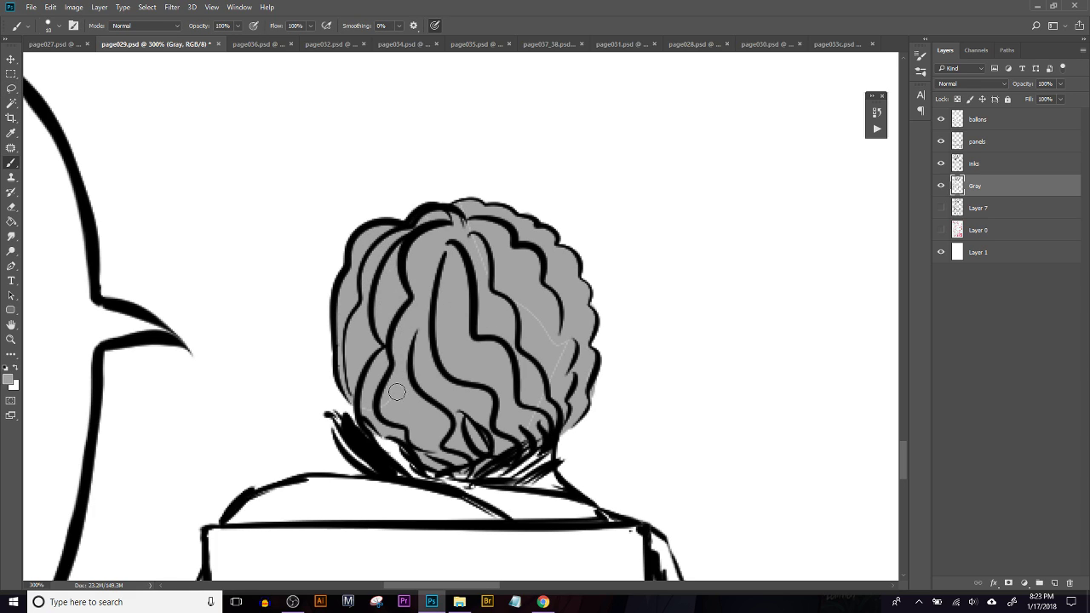
mouse_move(460, 233)
left_mouse_down()
mouse_move(501, 313)
mouse_move(489, 268)
mouse_move(573, 333)
mouse_move(553, 395)
mouse_move(530, 419)
left_mouse_up()
mouse_move(499, 467)
left_mouse_down()
mouse_move(474, 471)
mouse_move(512, 474)
mouse_move(498, 458)
left_mouse_up()
mouse_move(390, 430)
left_mouse_down()
mouse_move(420, 476)
mouse_move(459, 472)
left_mouse_up()
scroll(401, 387, "down", 5)
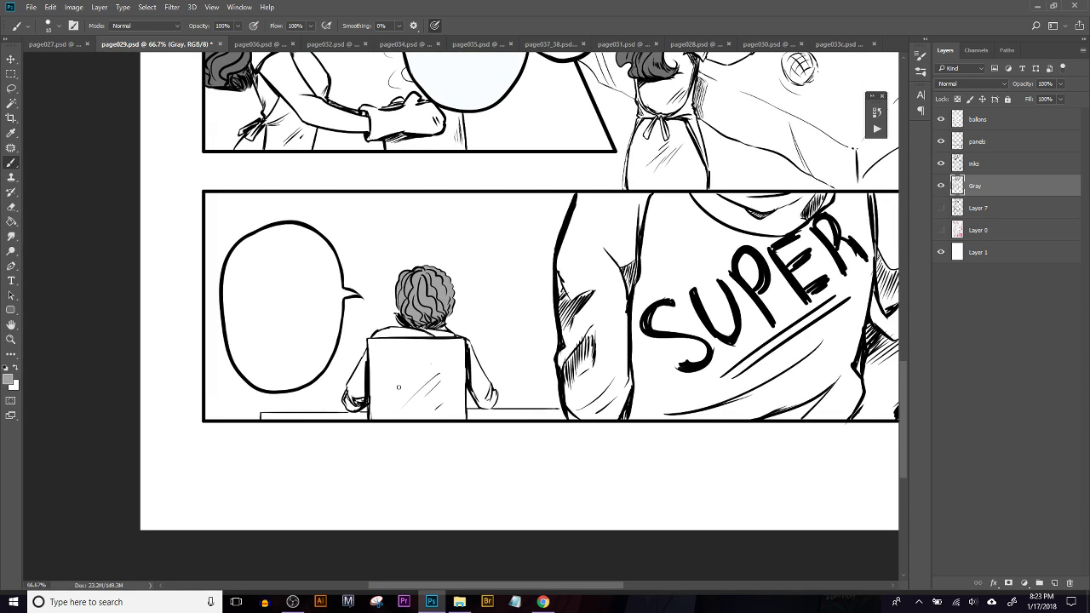
scroll(399, 387, "up", 2)
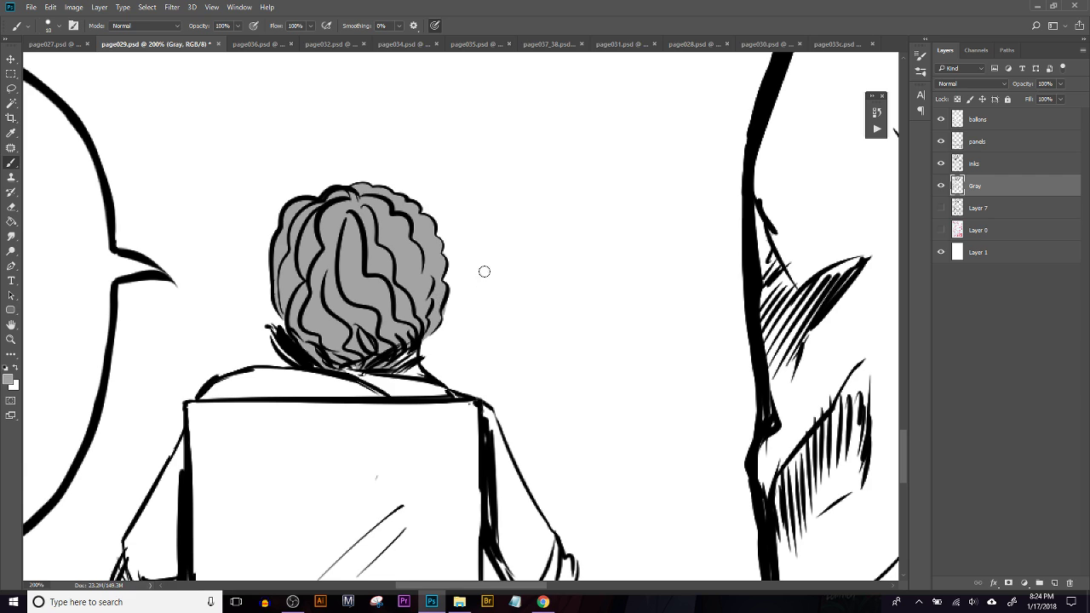
Review the gray hair tones across the page, from the large woman on the phone down to the last panel
key("ctrl+minus")
key("ctrl+minus")
key("ctrl+minus")
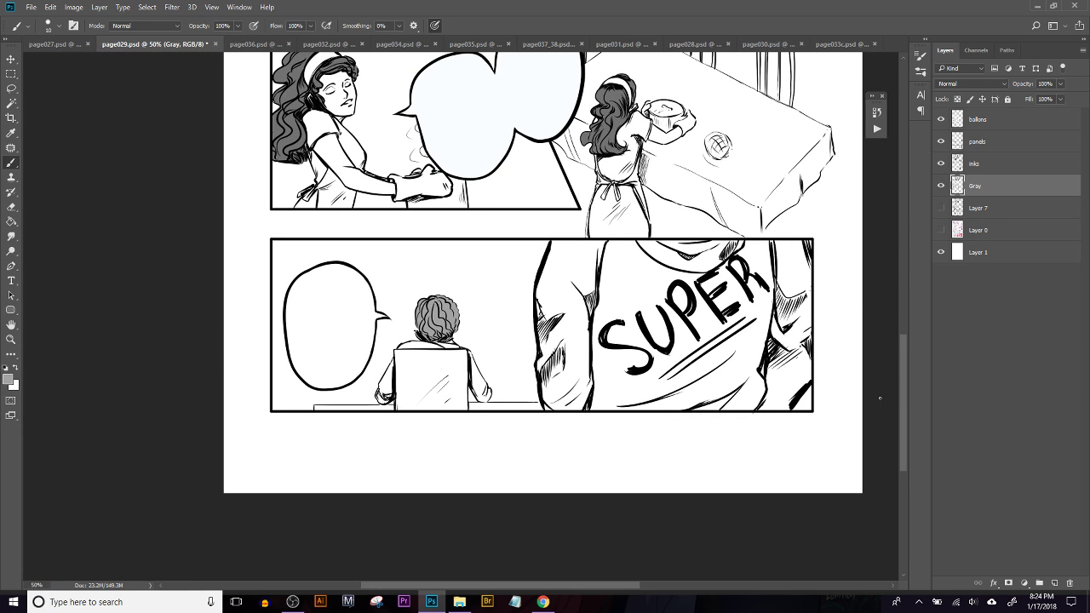
left_click_drag(904, 398, 903, 248)
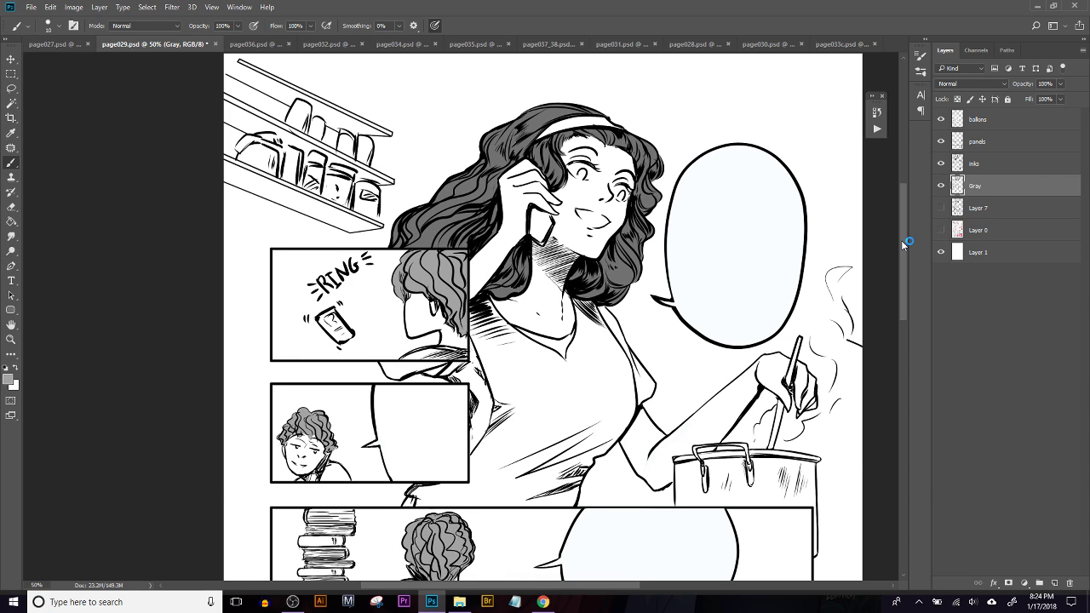
key("ctrl+plus")
left_click_drag(585, 358, 400, 502)
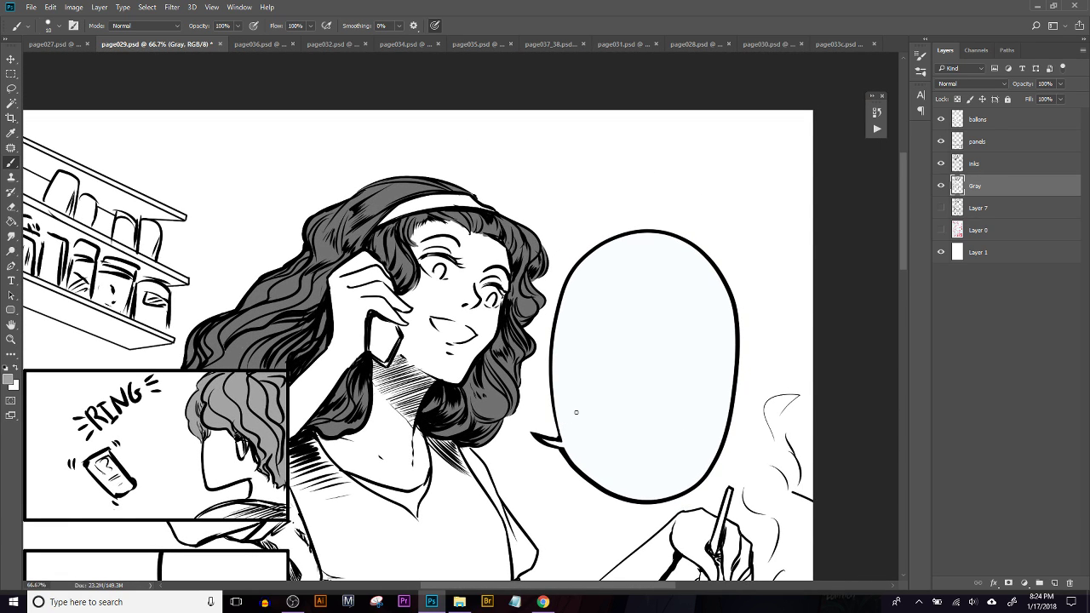
key("ctrl+plus")
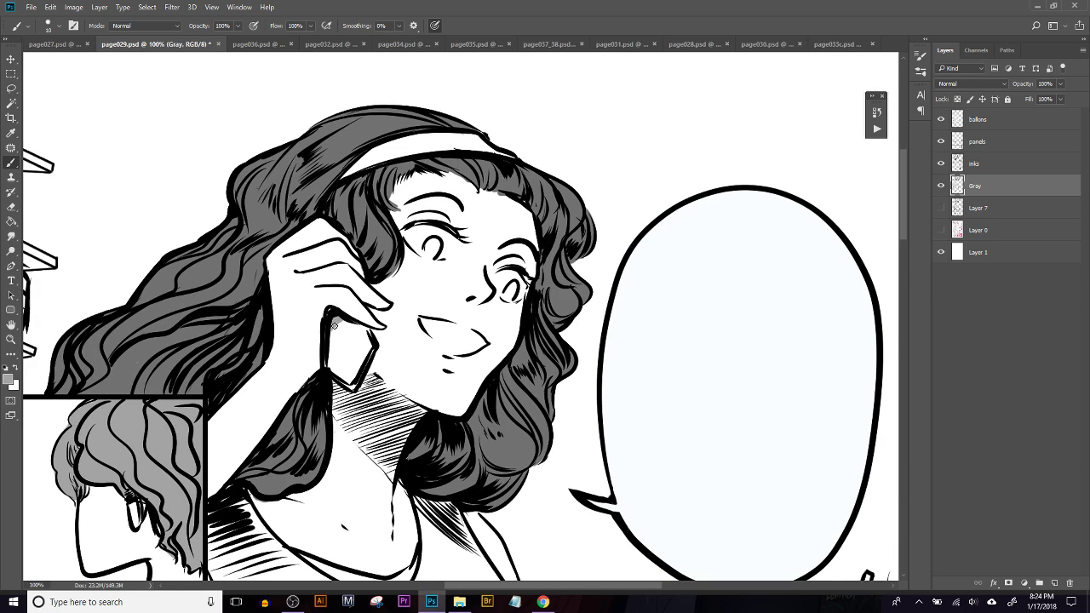
key("ctrl+alt+z")
key("ctrl+alt+z")
key("ctrl+alt+z")
left_click_drag(316, 378, 452, 233)
key("ctrl+minus")
key("ctrl+minus")
key("ctrl+minus")
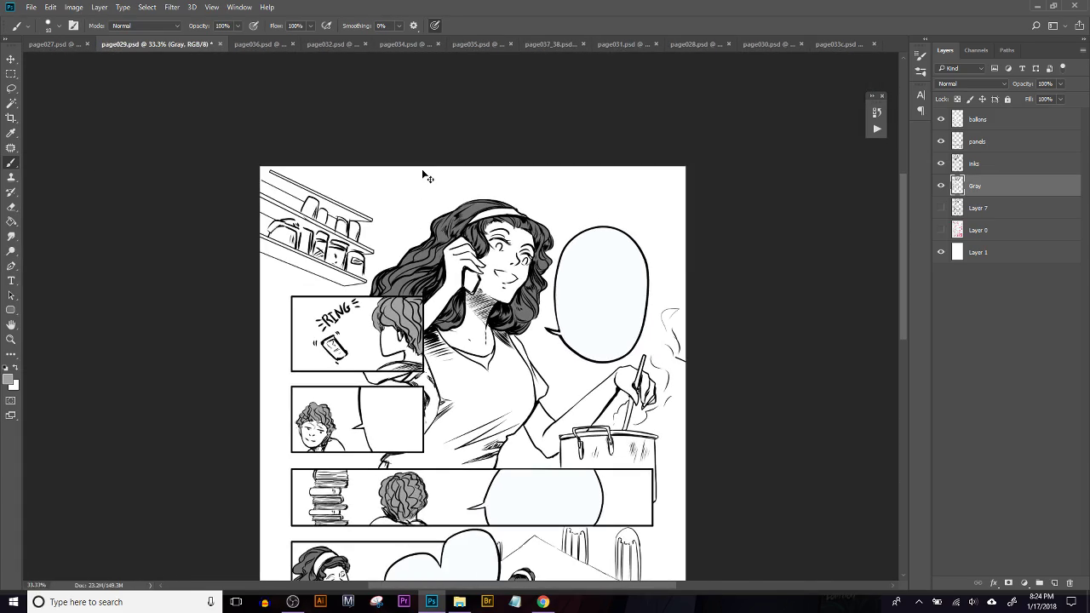
scroll(510, 424, "down", 5)
scroll(509, 424, "right", 2)
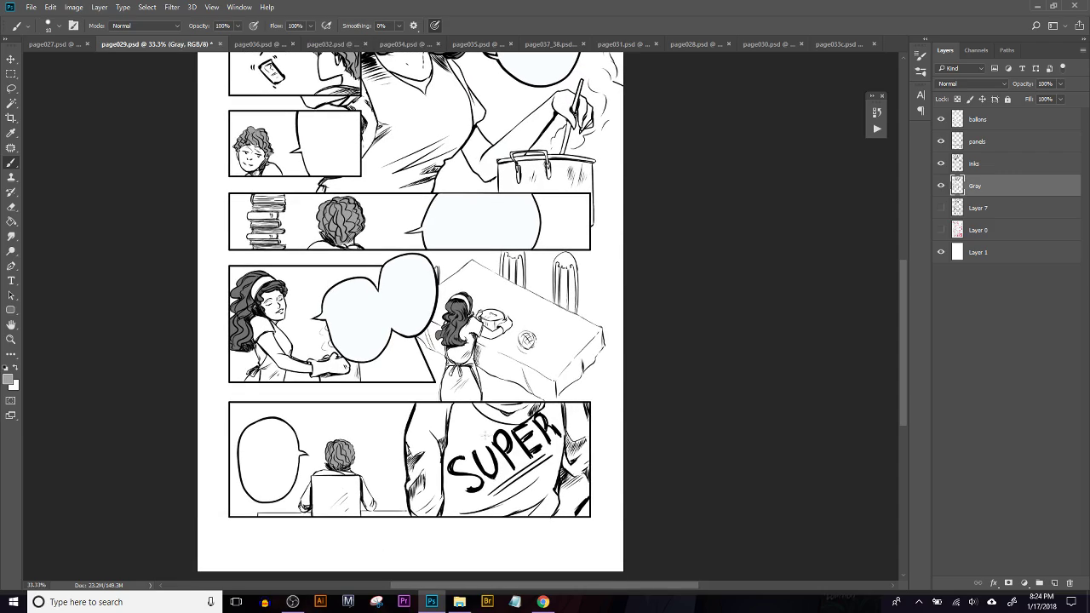
Lasso the whole figure in the SUPER shirt within the last panel, fill it with the light gray and deselect
key("ctrl+plus")
key("ctrl+plus")
key("ctrl+plus")
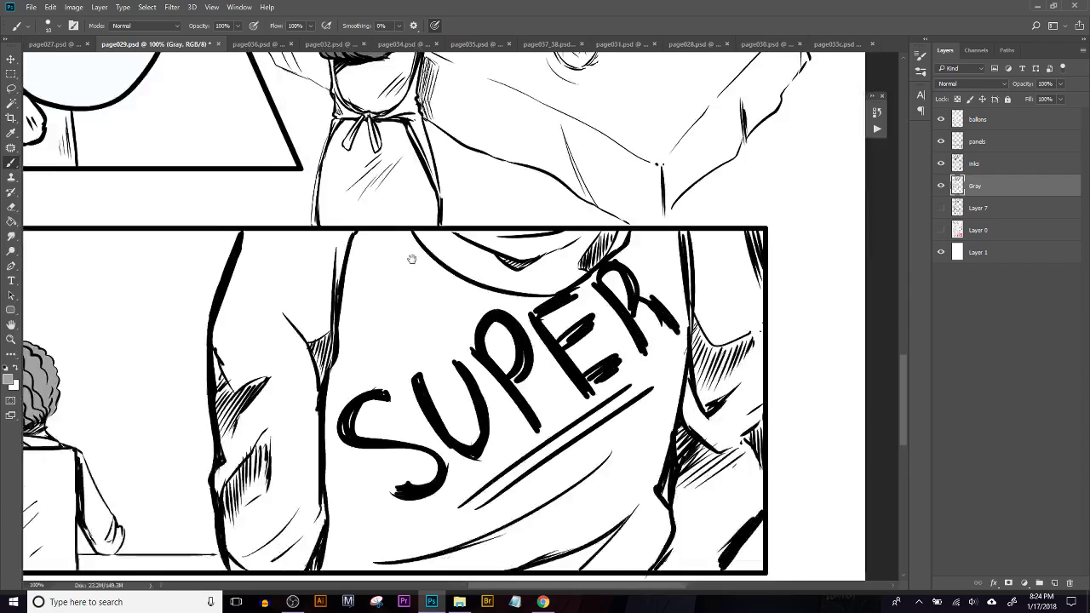
left_click_drag(426, 313, 428, 340)
key("l")
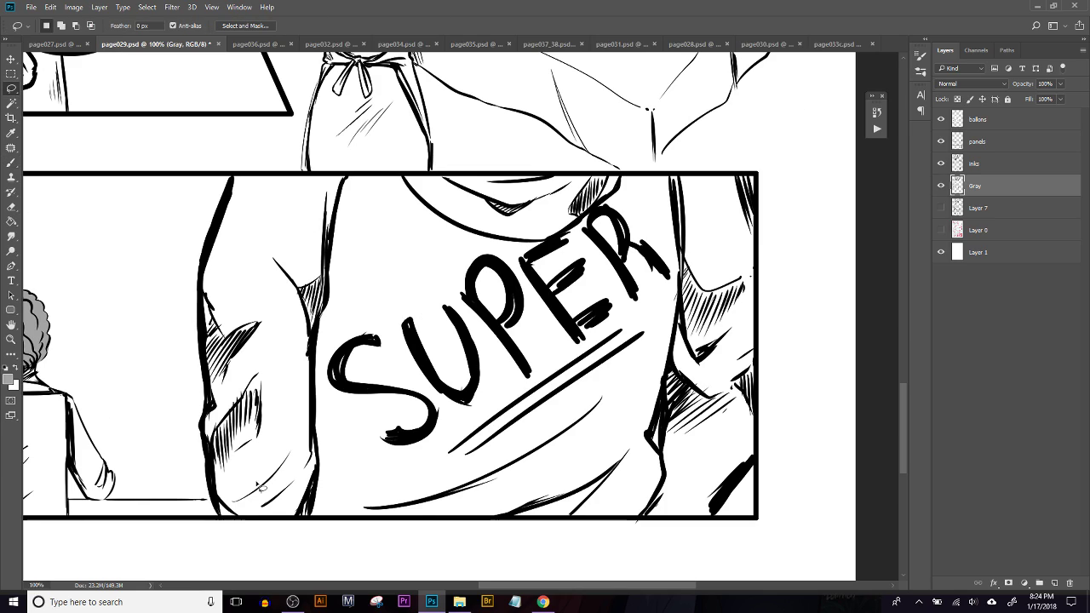
left_click(217, 515, "alt")
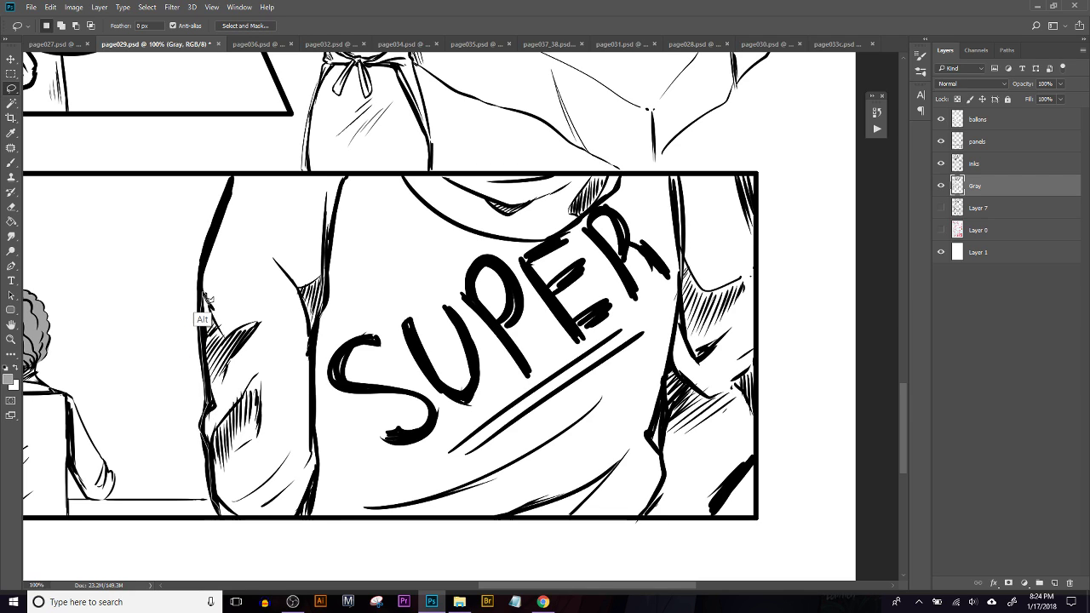
left_click(235, 172, "alt")
mouse_move(596, 207)
left_mouse_down()
mouse_move(760, 174)
mouse_move(758, 520)
mouse_move(465, 519)
mouse_move(212, 487)
mouse_move(219, 522)
left_mouse_up()
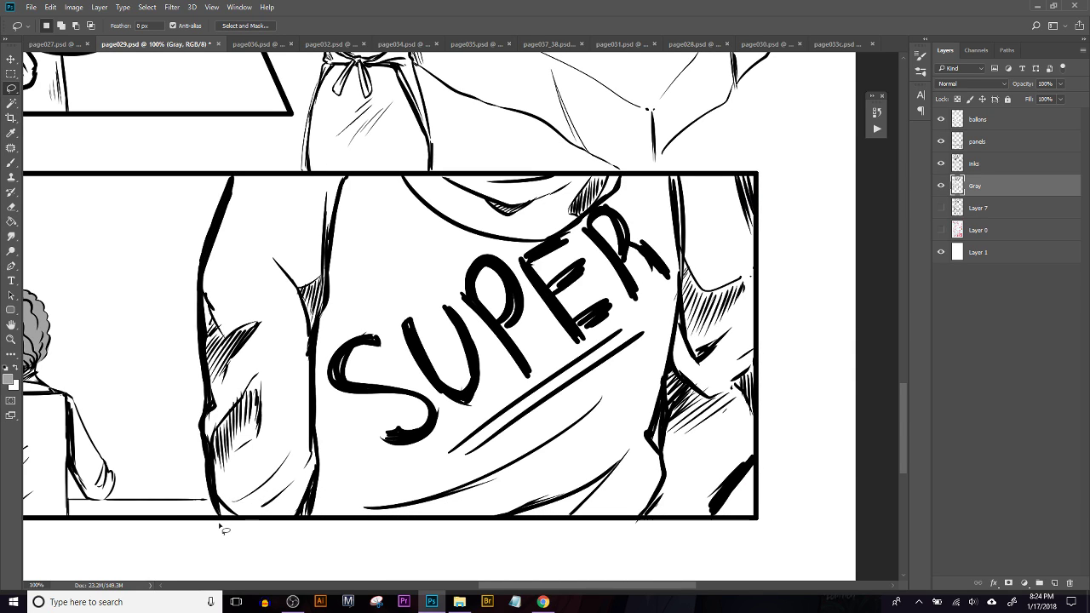
key("alt+BackSpace")
key("ctrl+z")
key("alt+BackSpace")
key("ctrl+d")
key("m")
left_click_drag(218, 513, 734, 492)
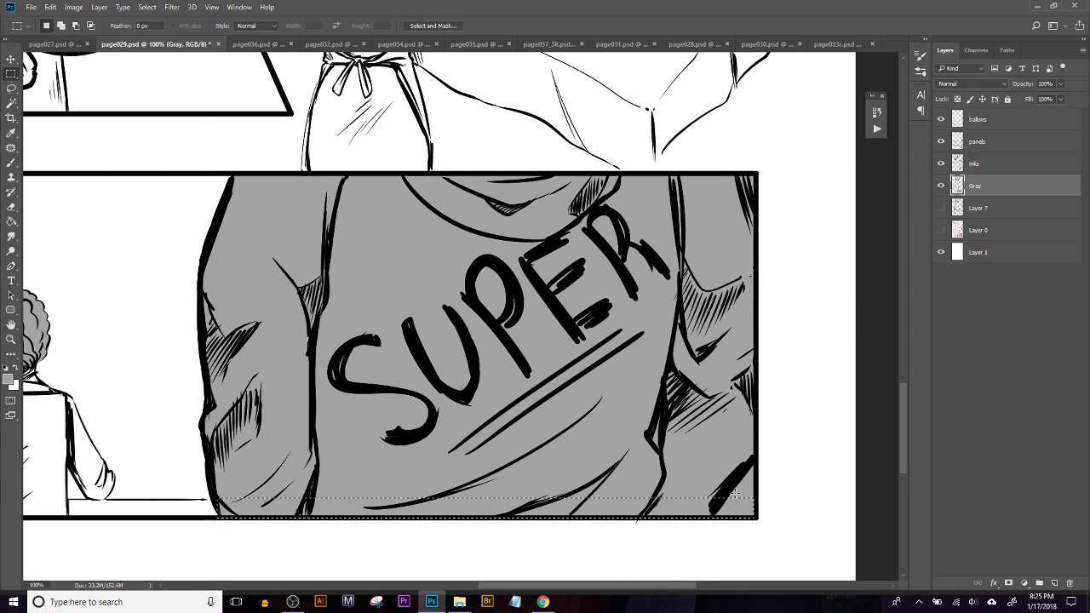
key("ctrl+d")
Lasso the SUPER shirt's torso together with the far arm, from the near sleeve's inner line to the panel border
key("ctrl+plus")
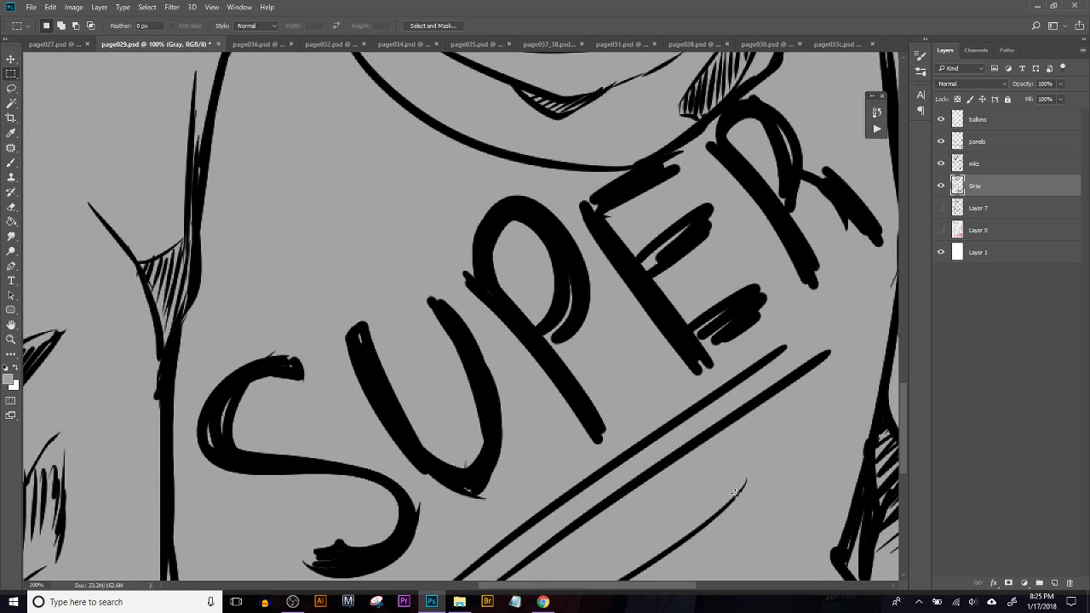
key("ctrl+minus")
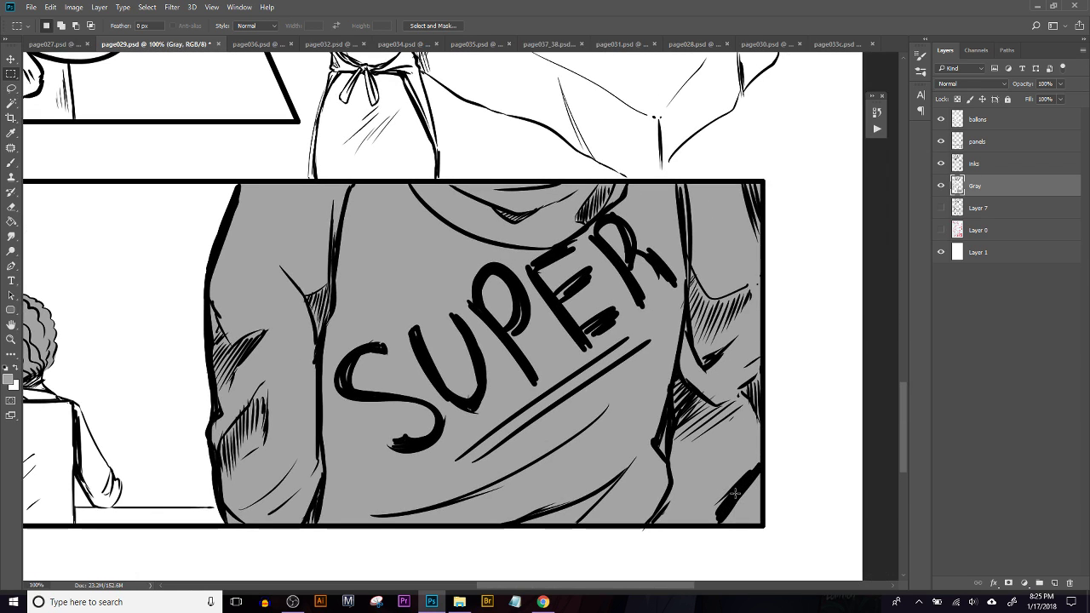
left_click_drag(462, 360, 576, 340)
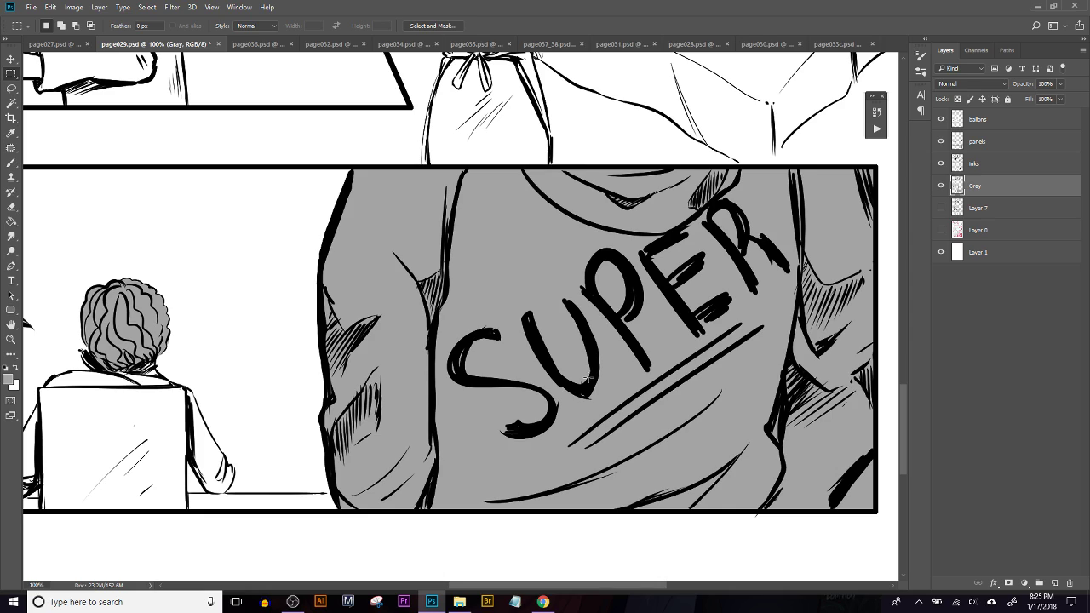
key("l")
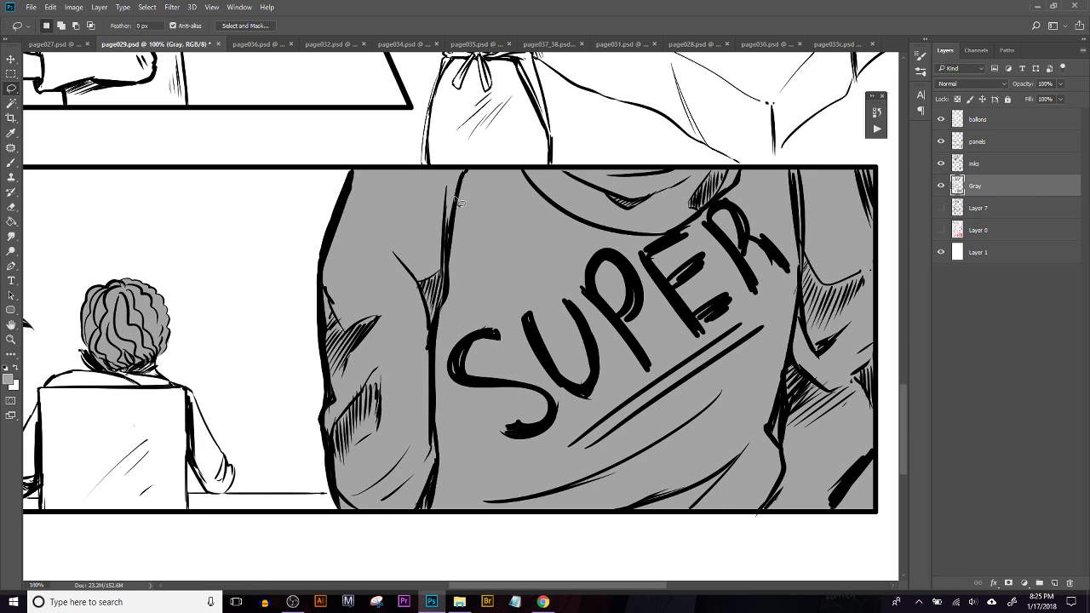
mouse_move(457, 221)
left_mouse_down()
mouse_move(556, 168)
mouse_move(788, 160)
mouse_move(888, 169)
mouse_move(868, 455)
mouse_move(878, 514)
mouse_move(442, 504)
mouse_move(431, 513)
mouse_move(450, 305)
left_mouse_up()
Switch from the Paint Bucket to the Gradient tool and set its blending mode to Color Burn
key("g")
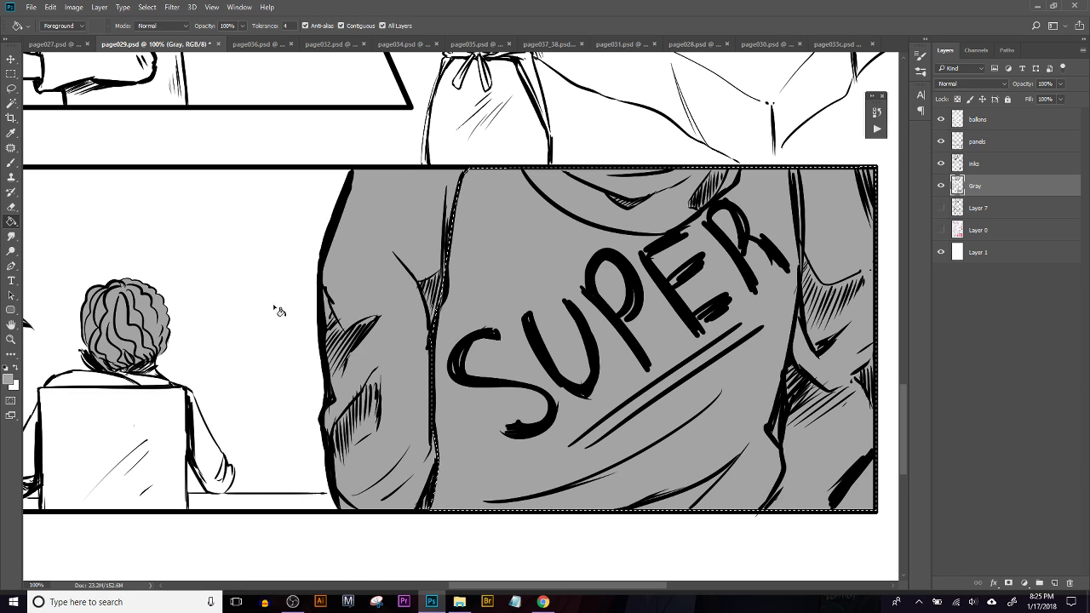
right_click(7, 221)
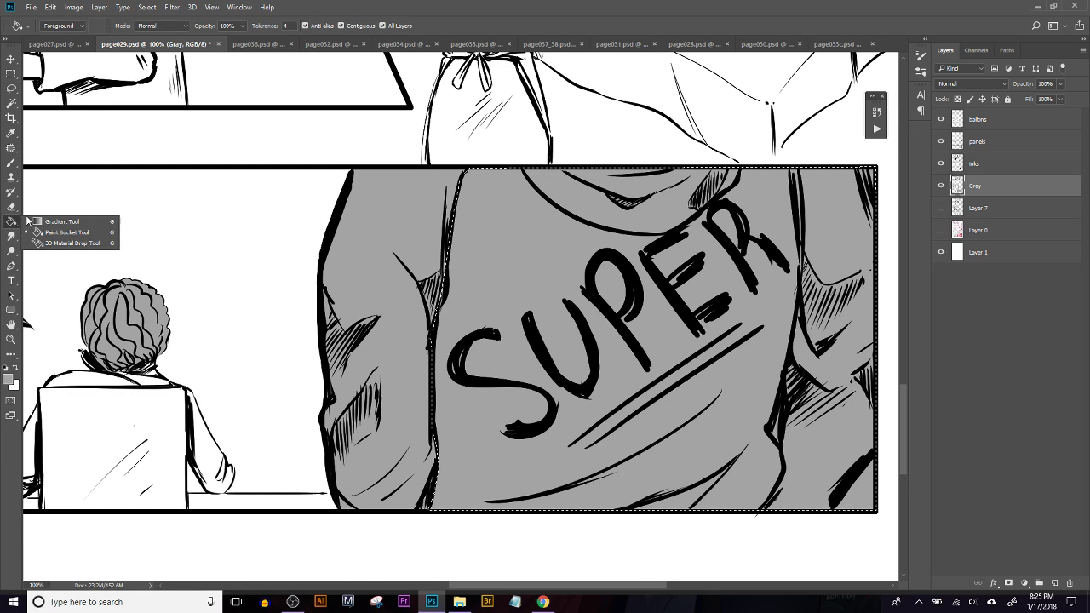
left_click(43, 222)
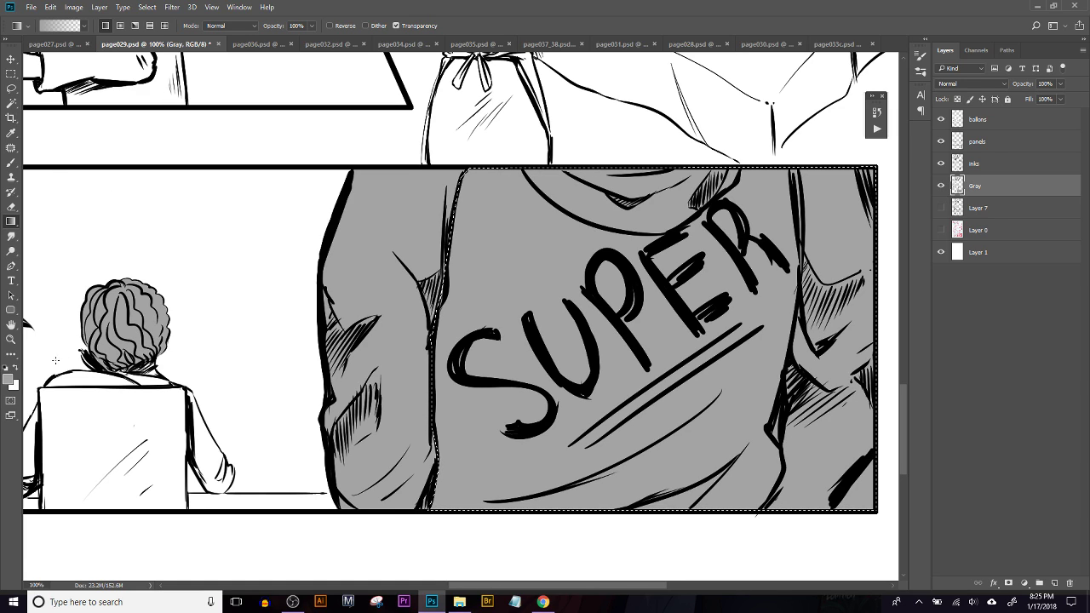
left_click(254, 26)
left_click(315, 23)
left_click(255, 26)
left_click(350, 9)
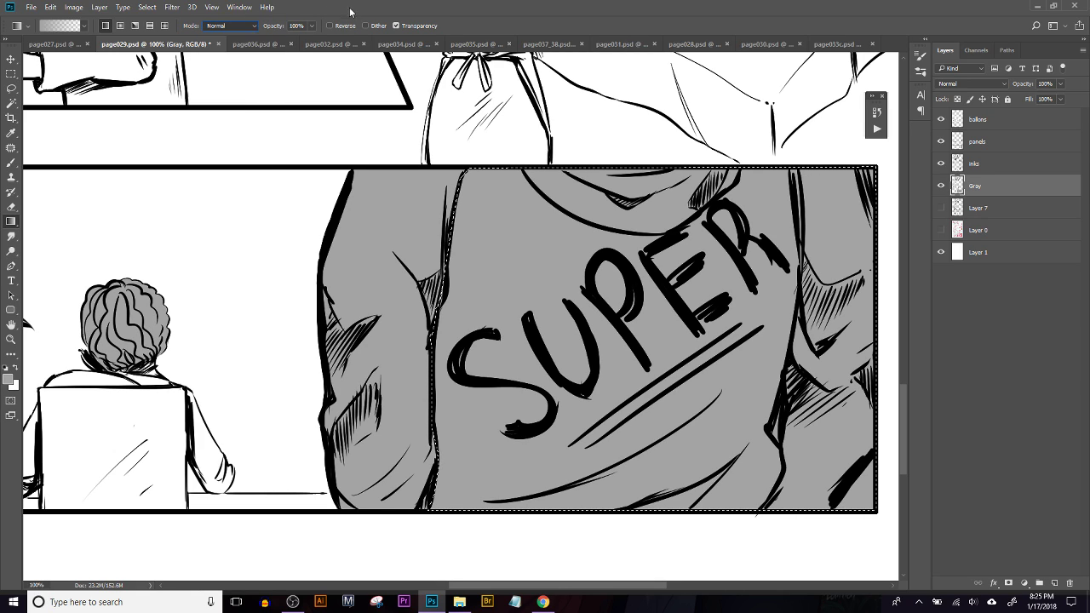
left_click(251, 27)
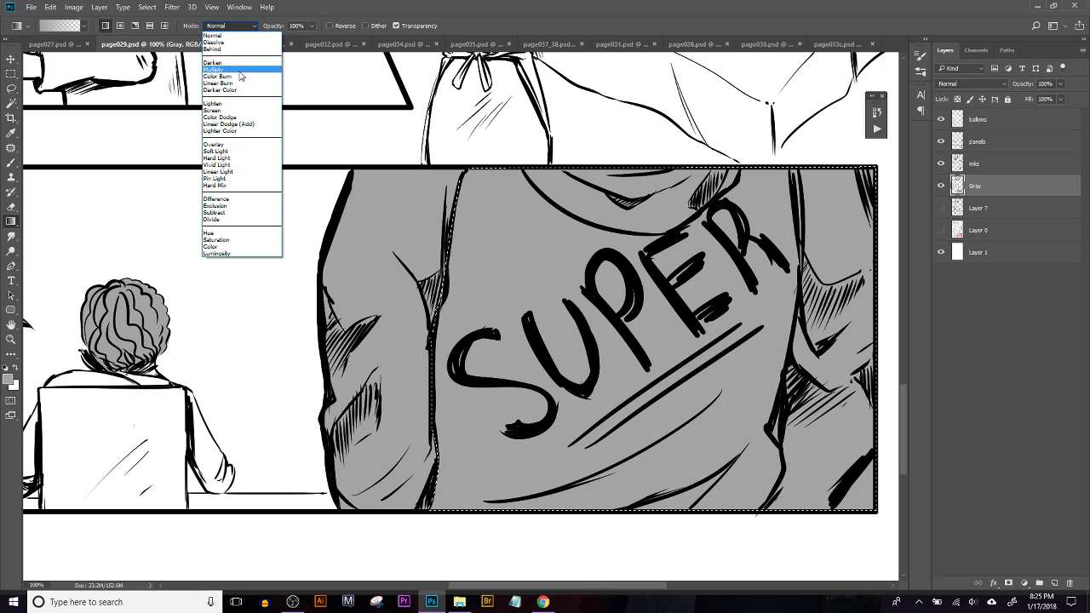
left_click(237, 77)
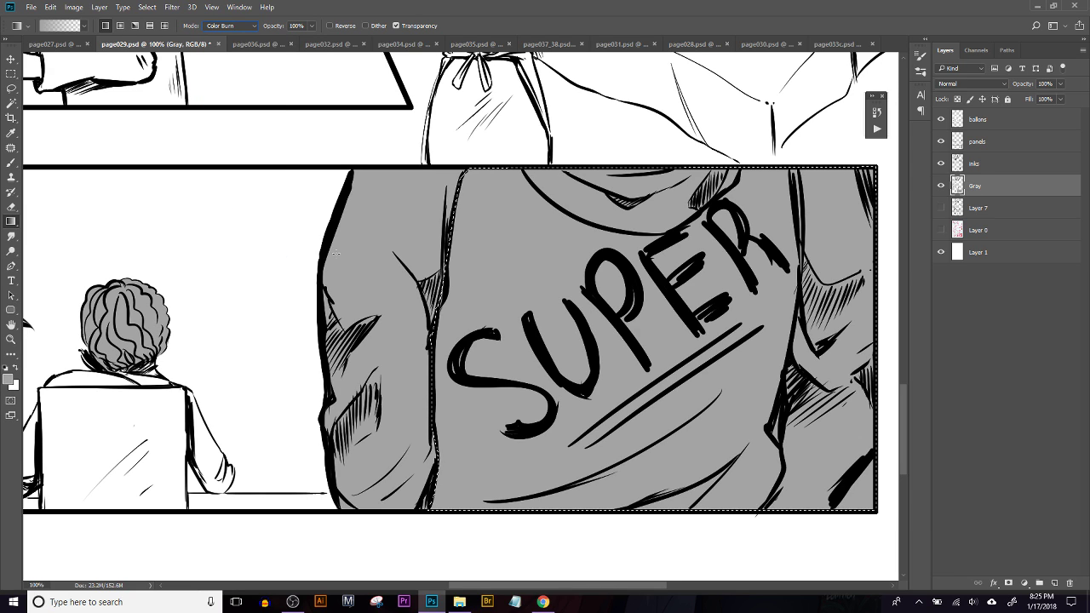
Apply two straight horizontal linear gradients across the selected torso so the shading is darkest beside the near sleeve
key("ctrl+minus")
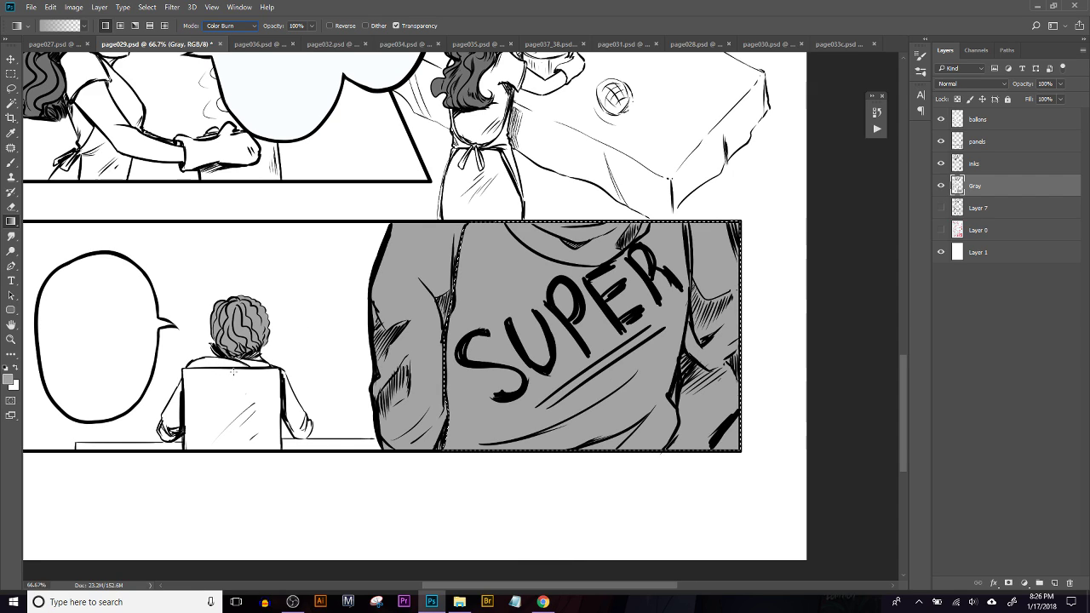
left_click_drag(156, 348, 757, 345)
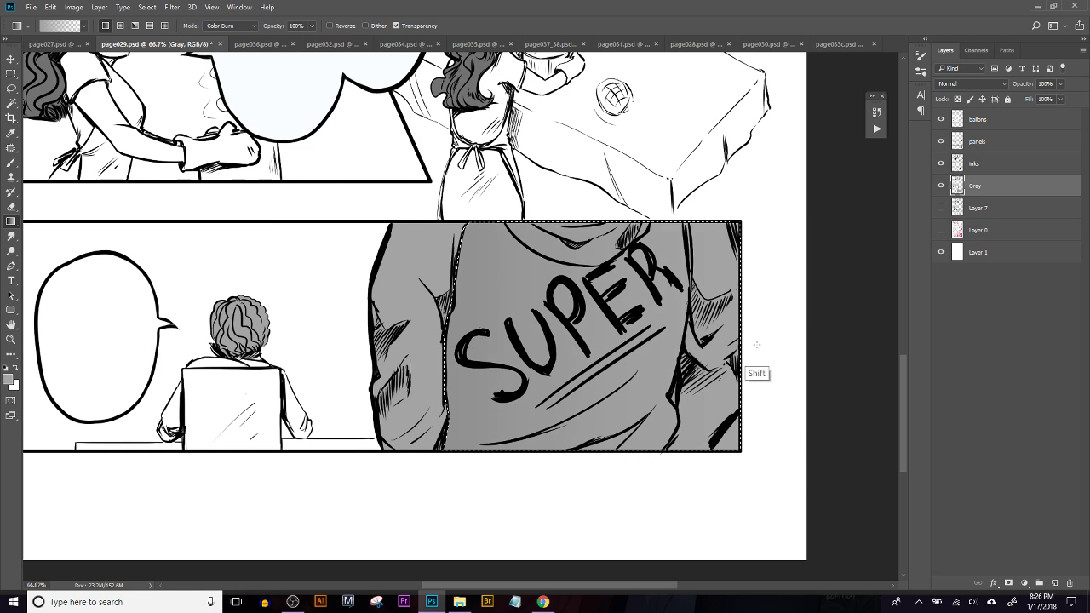
left_click_drag(231, 333, 750, 334)
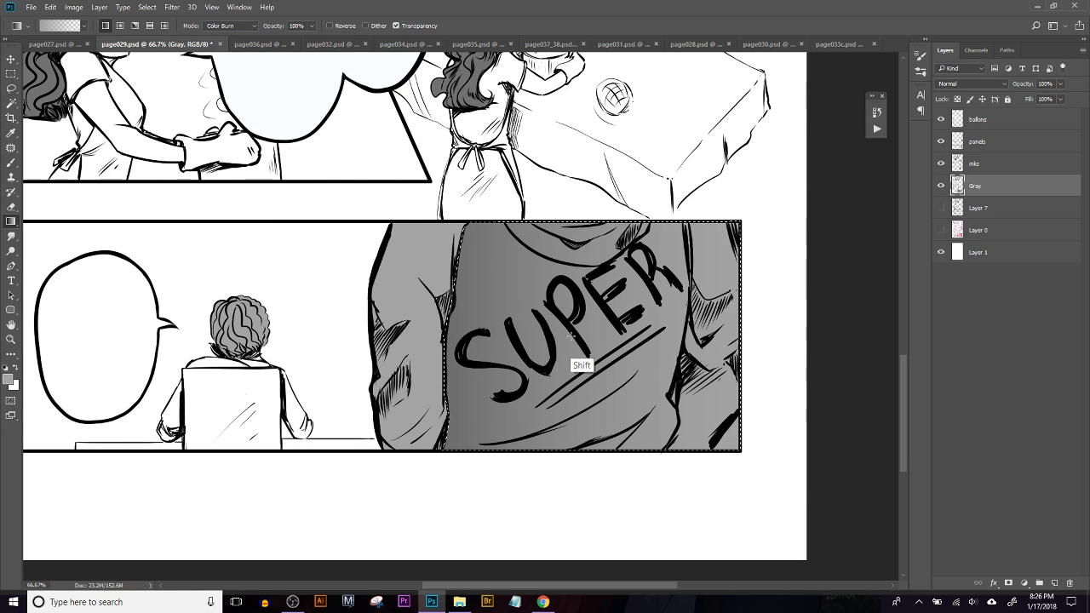
Change the gradient type to radial and deselect the shirt
left_click(120, 25)
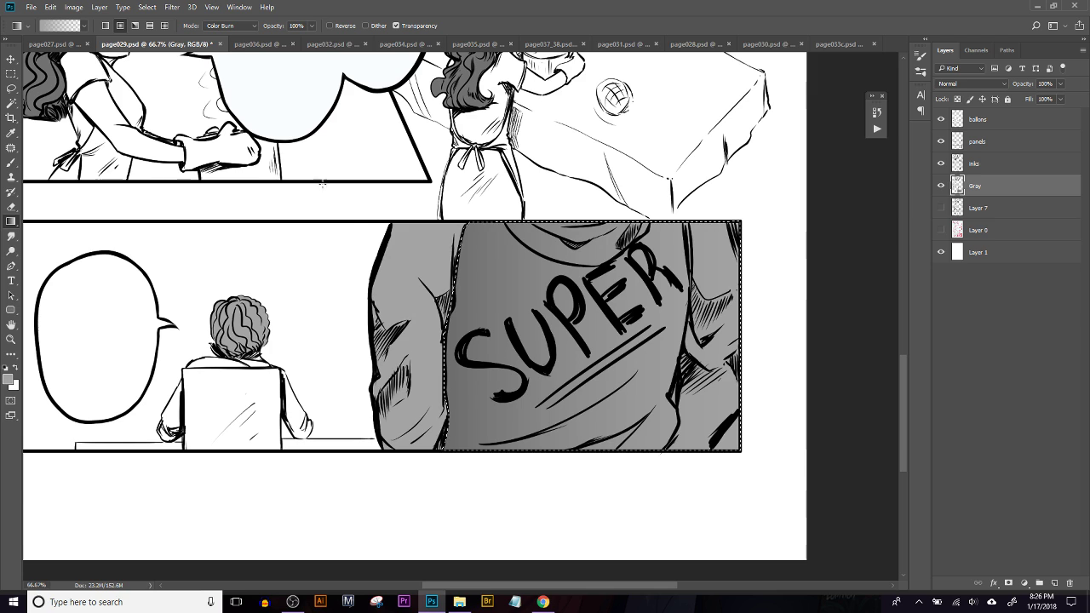
key("ctrl+plus")
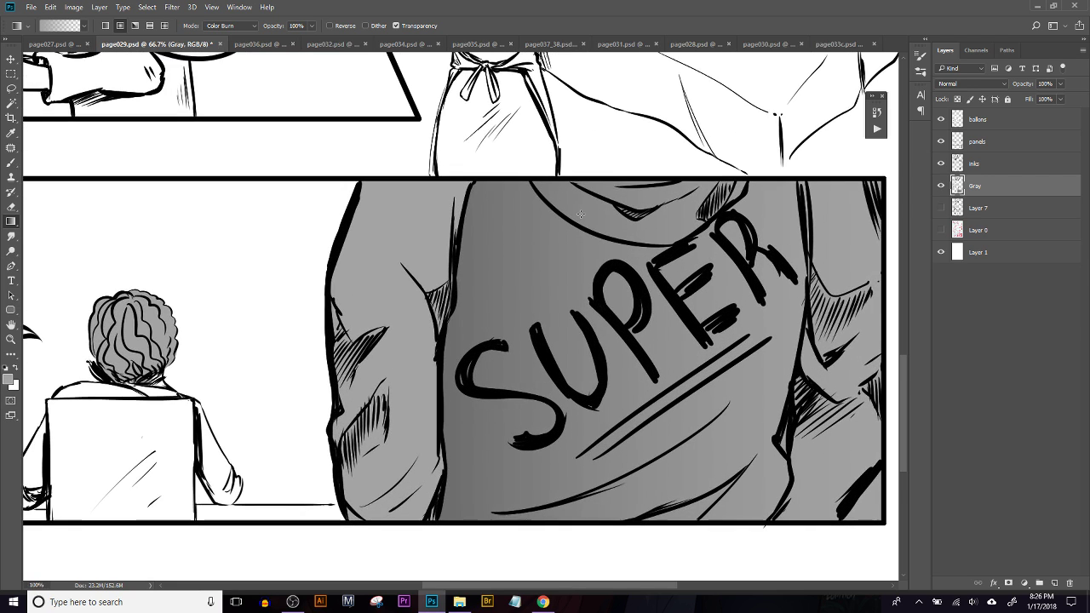
key("ctrl+d")
scroll(588, 302, "right", 4)
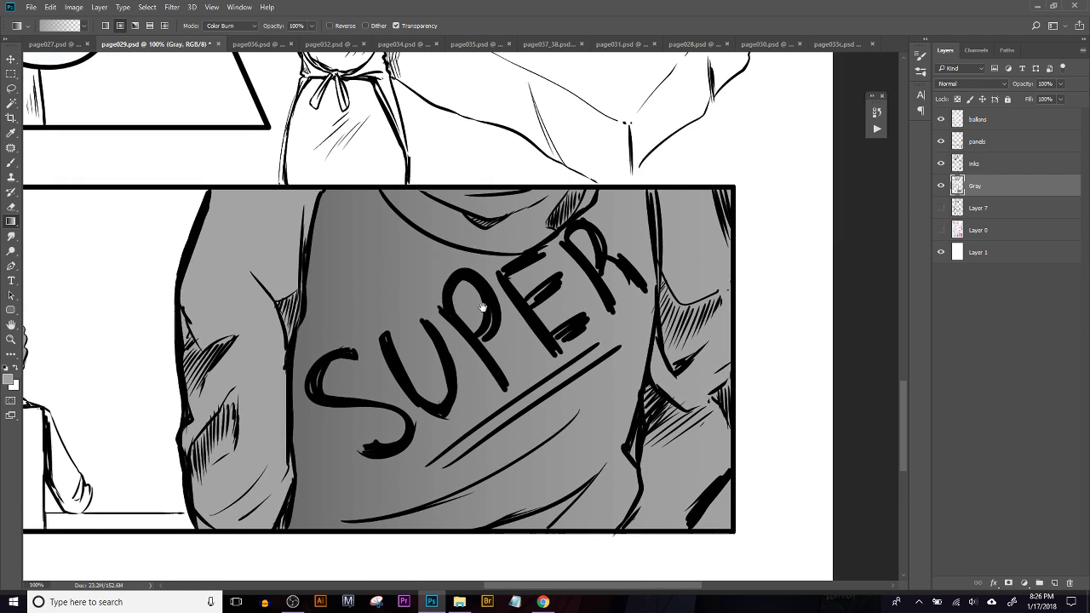
Lasso the chest along the collar, down the far side seam and back through the SUPER lettering, and activate the Gradient tool
key("l")
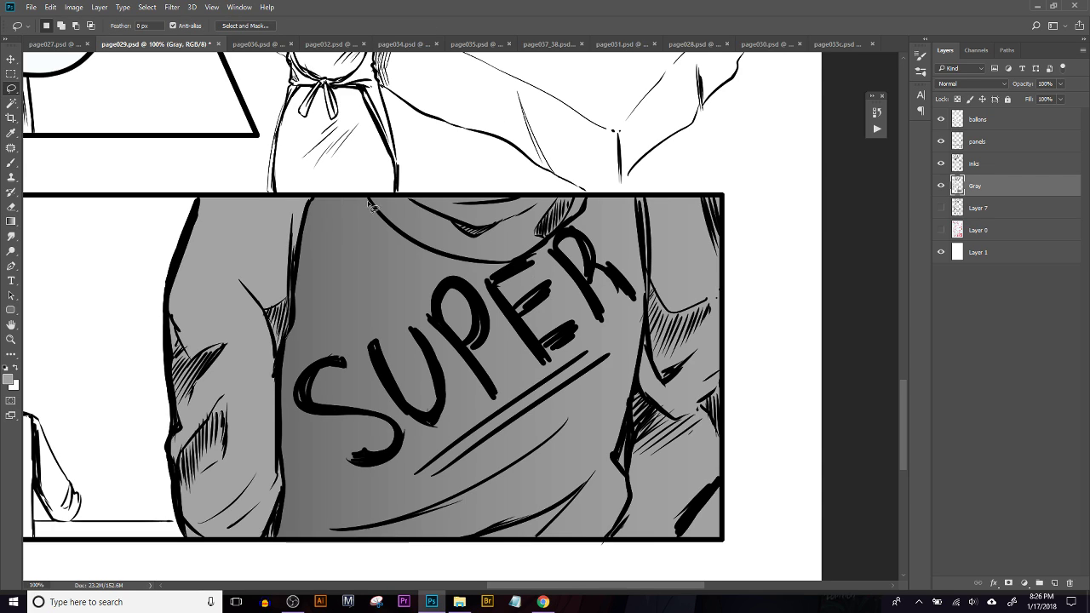
key("alt")
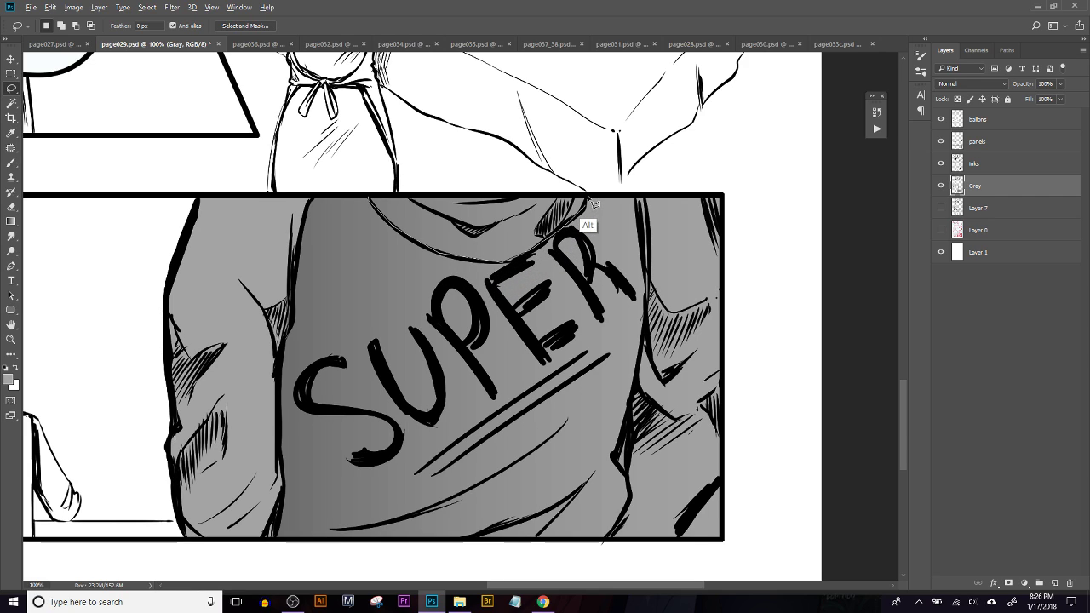
left_click(643, 202, "alt")
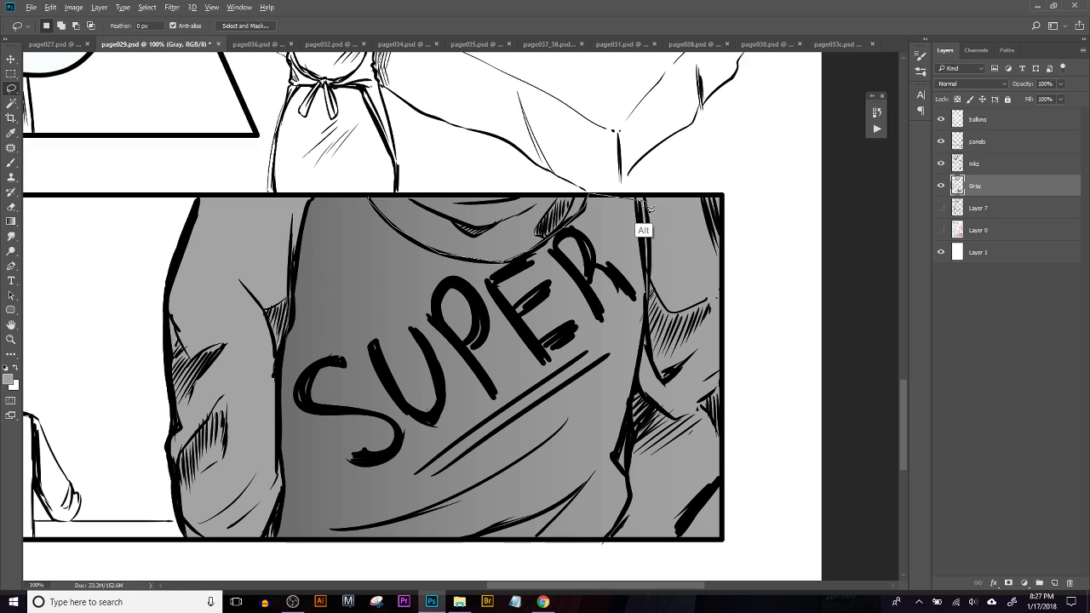
left_click(646, 199)
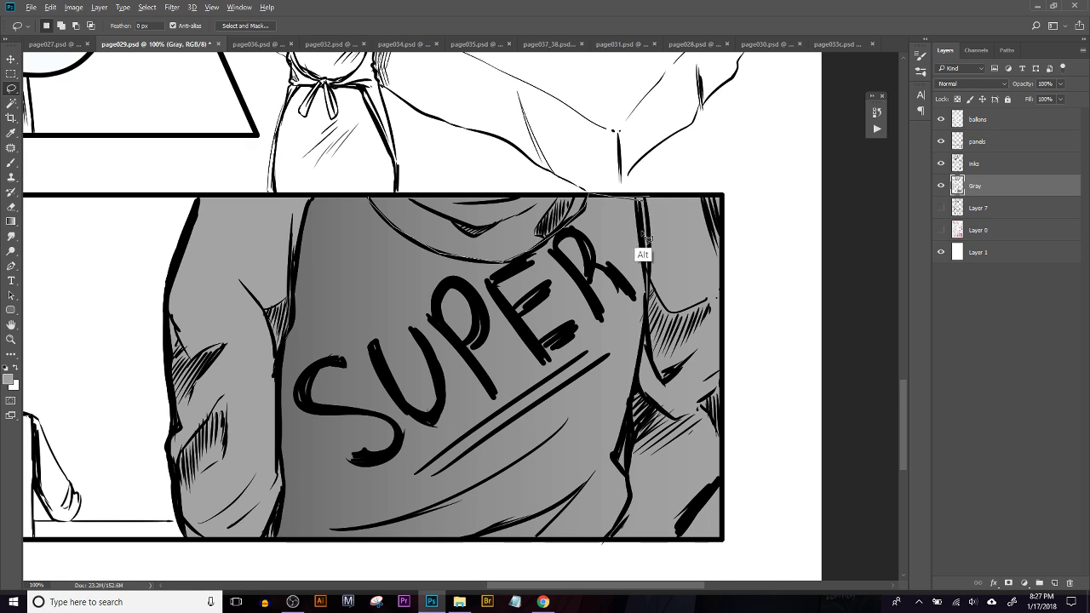
left_click(648, 295, "alt")
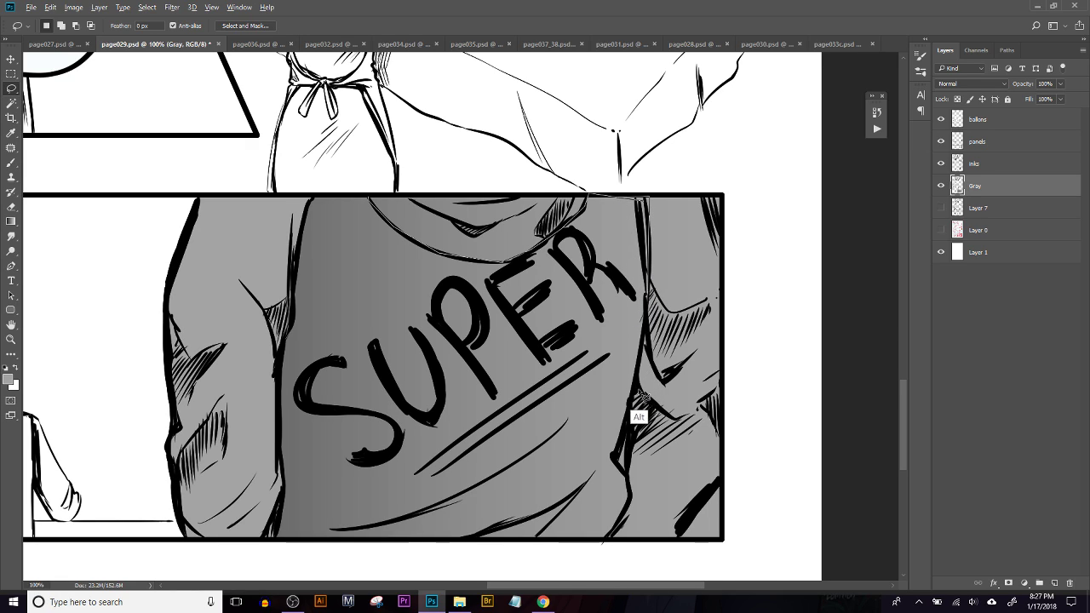
left_click(612, 455, "alt")
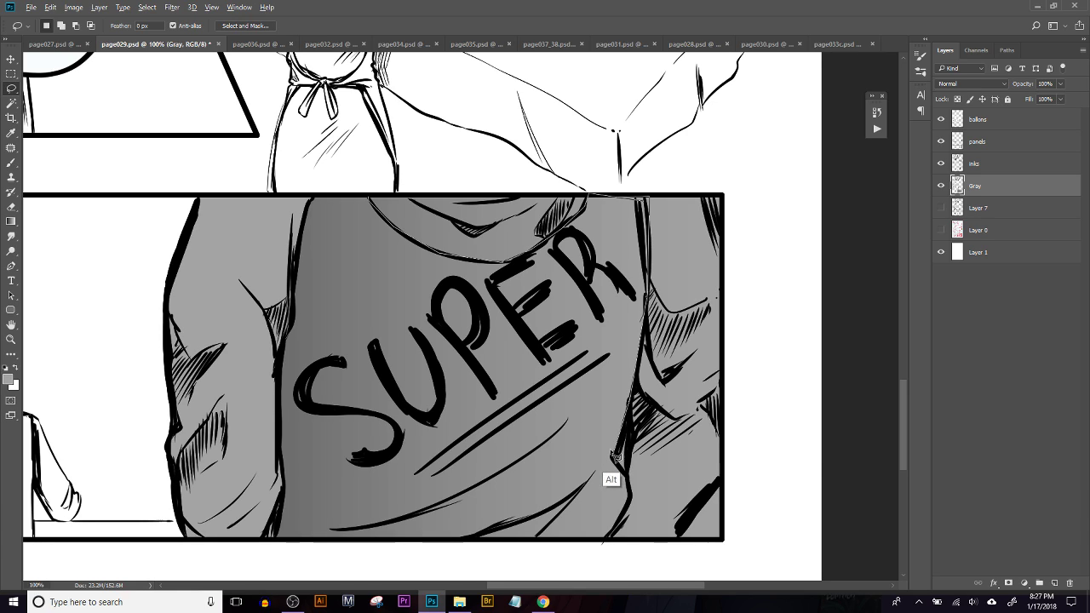
mouse_move(553, 434)
left_mouse_down()
mouse_move(574, 395)
mouse_move(522, 415)
mouse_move(527, 397)
mouse_move(511, 404)
mouse_move(449, 355)
mouse_move(411, 316)
mouse_move(367, 210)
mouse_move(386, 177)
mouse_move(368, 198)
left_mouse_up()
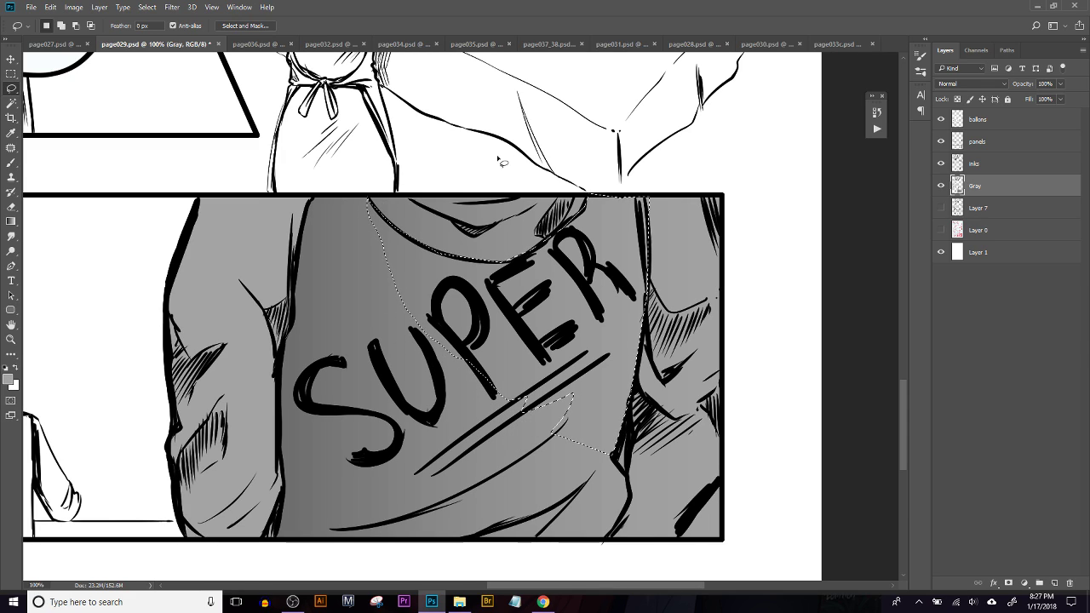
key("g")
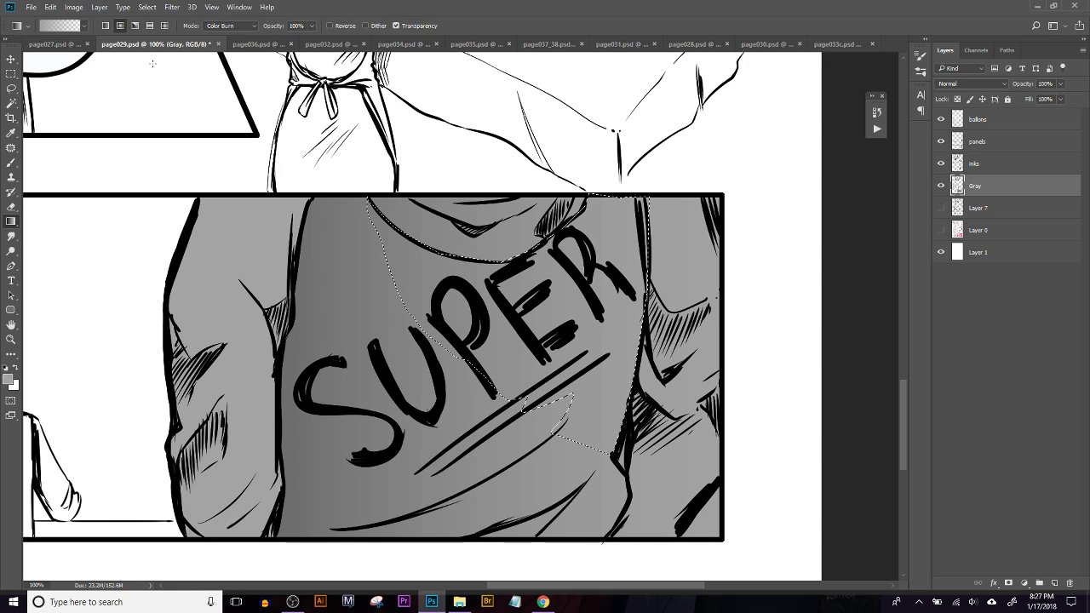
Try radial Color Burn gradients around the lettering and far shoulder within the selected chest area, and undo them
left_click_drag(545, 372, 570, 344)
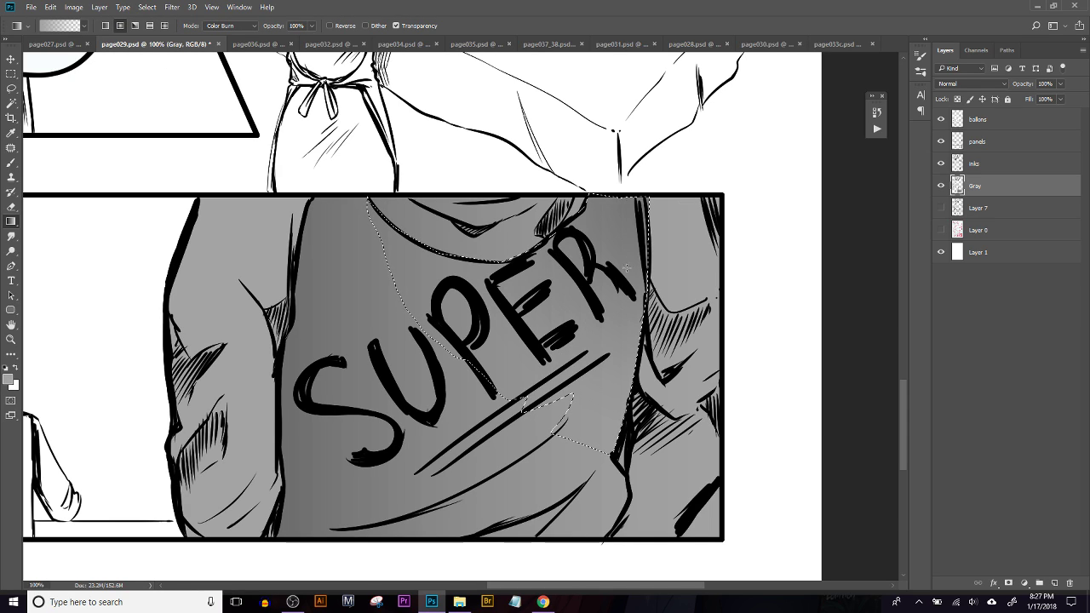
left_click_drag(623, 247, 544, 404)
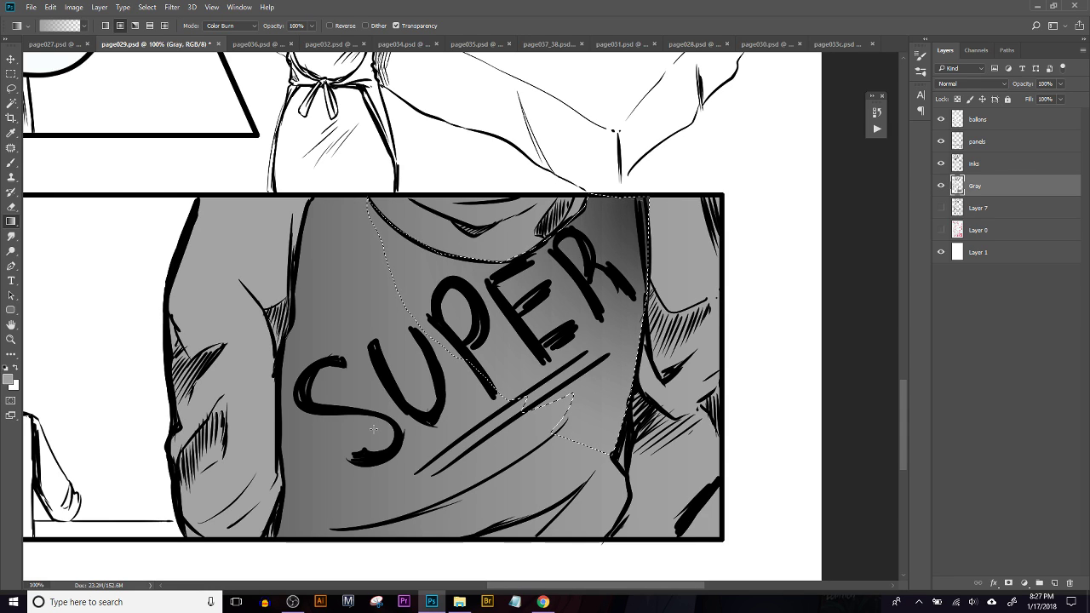
key("ctrl+z")
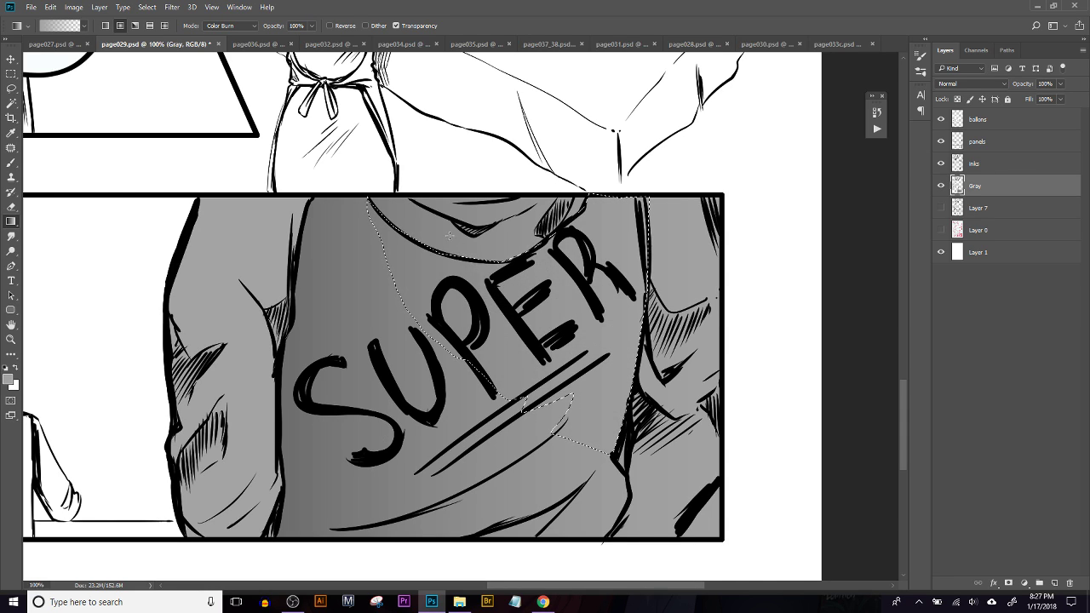
Apply a radial gradient from just below the collar's near end toward the far end of the underline, and deselect
left_click_drag(383, 234, 596, 358)
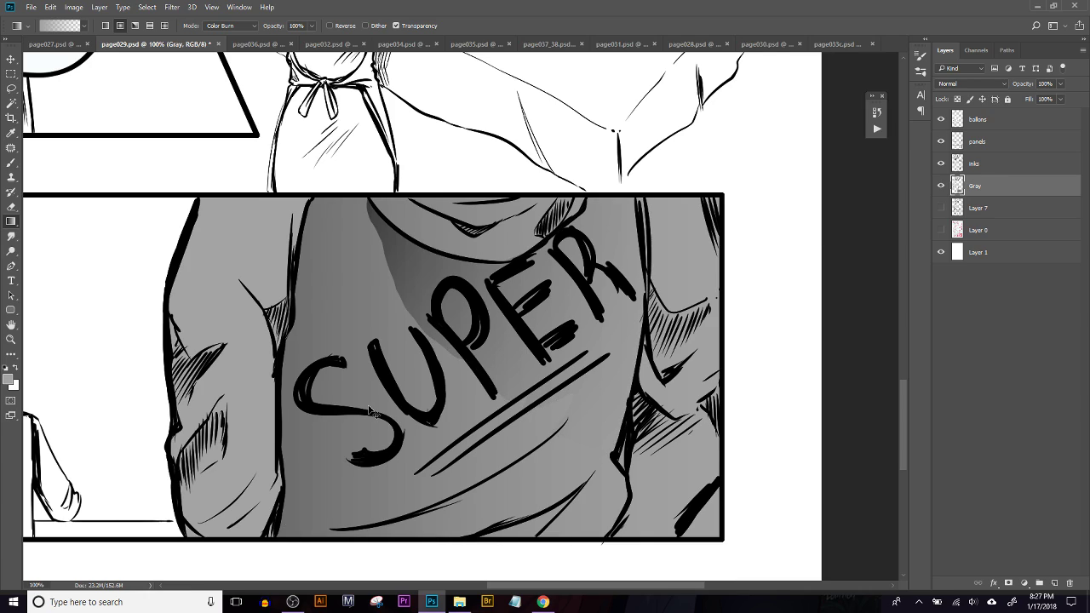
key("ctrl+d")
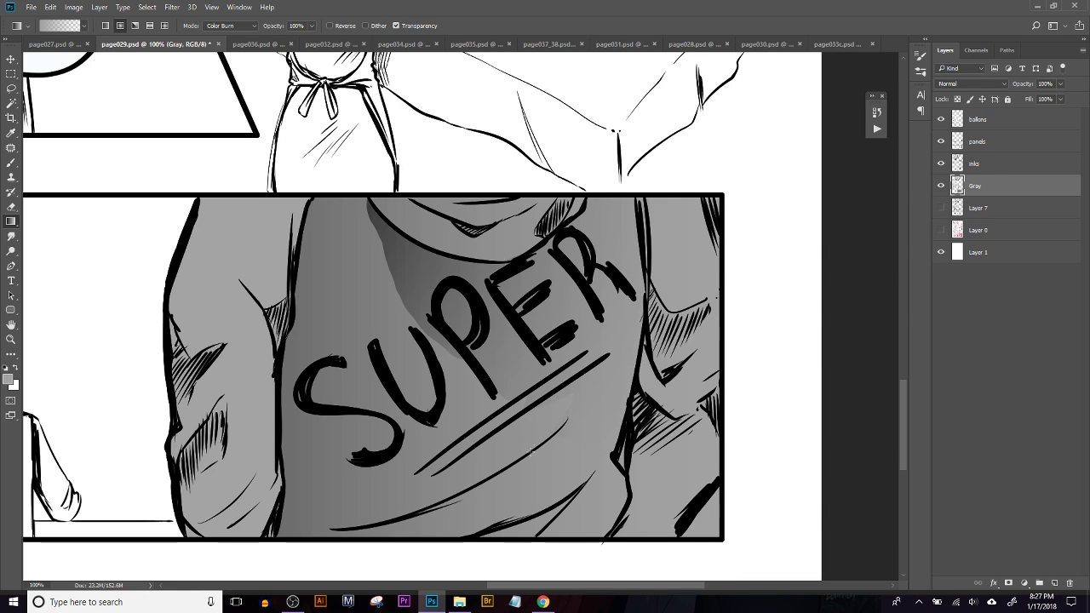
Lasso the crescent-shaped fold between the lower underline stroke and the shirt crease beneath it
key("l")
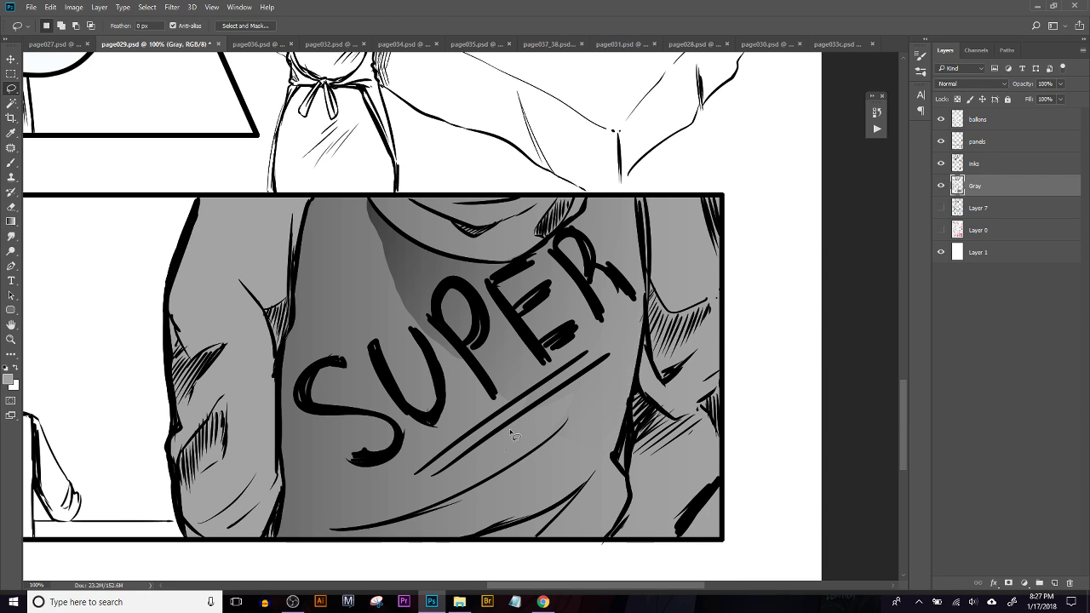
key("alt")
left_click(345, 509, "alt")
left_click(409, 520)
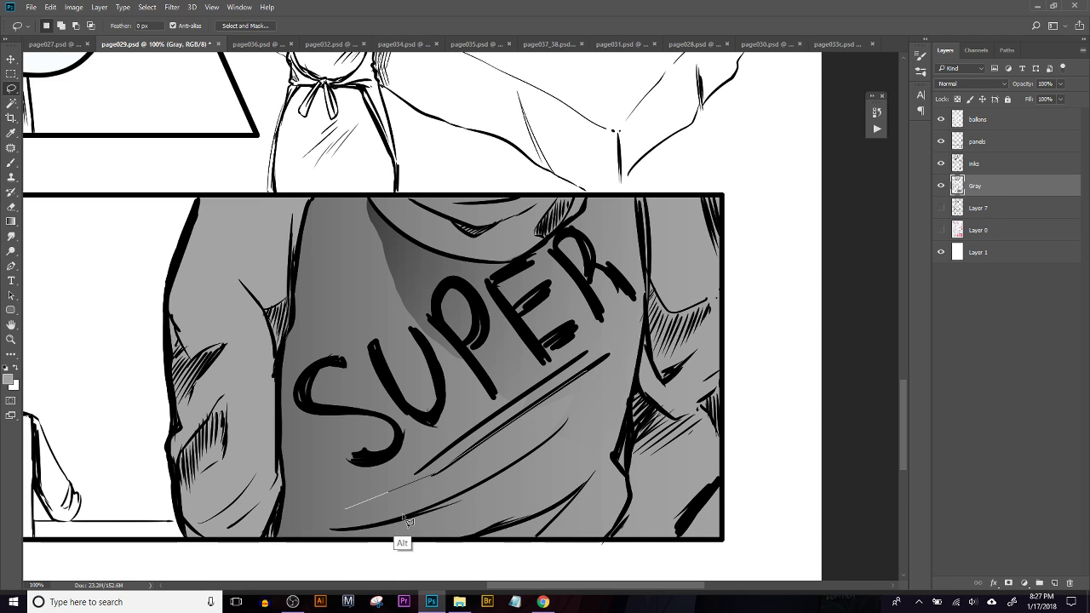
left_click(563, 426, "alt")
key("ctrl+d")
mouse_move(557, 391)
left_mouse_down()
mouse_move(439, 474)
mouse_move(348, 506)
mouse_move(365, 516)
mouse_move(429, 511)
mouse_move(548, 446)
mouse_move(581, 408)
left_mouse_up()
left_click_drag(604, 363, 607, 360)
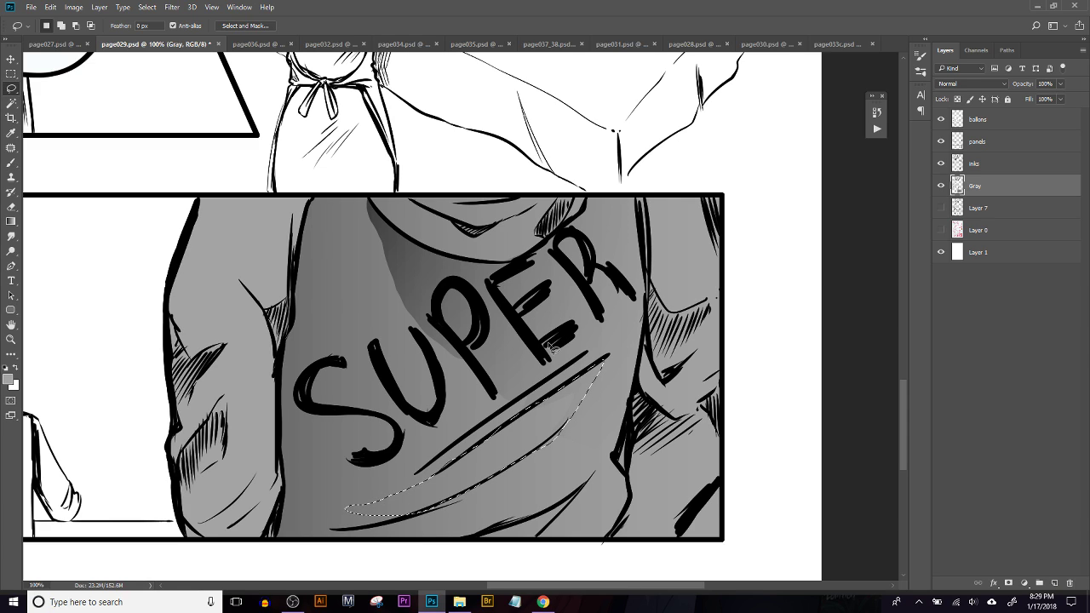
Try a radial Color Burn gradient with a darker gray across the selected fold, and undo it
key("g")
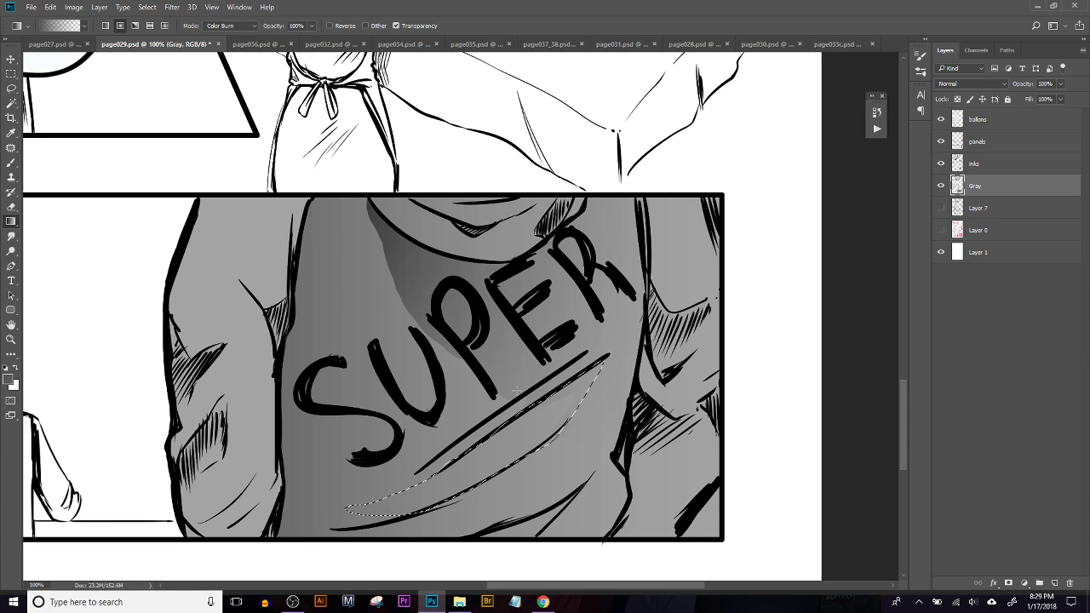
left_click_drag(517, 390, 465, 496)
key("ctrl+z")
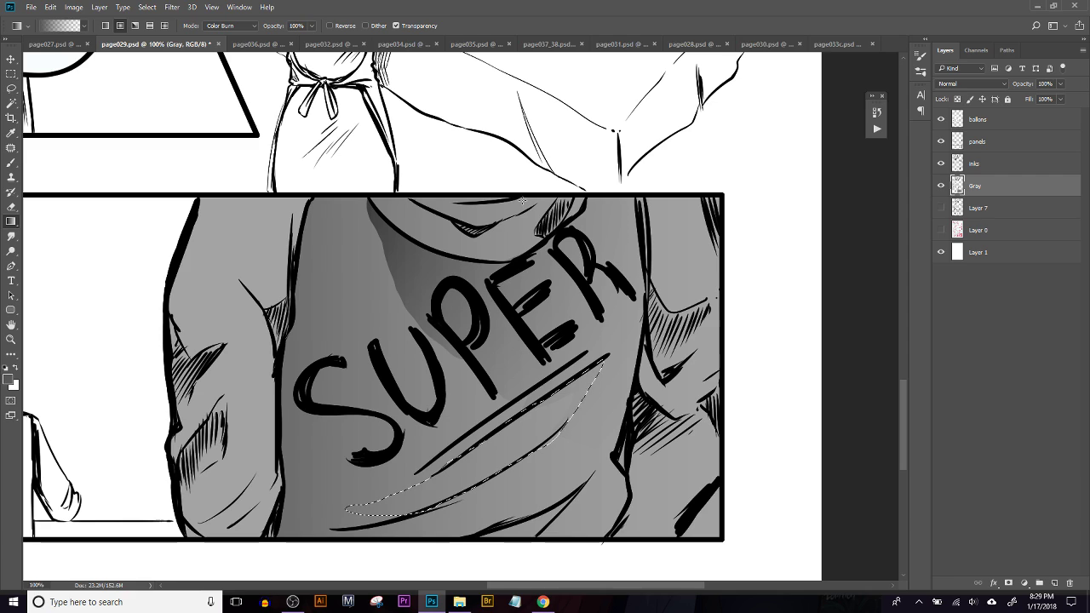
Set the gradient mode to Multiply, shade the selected fold below the underline with a radial gradient, and deselect
left_click(254, 30)
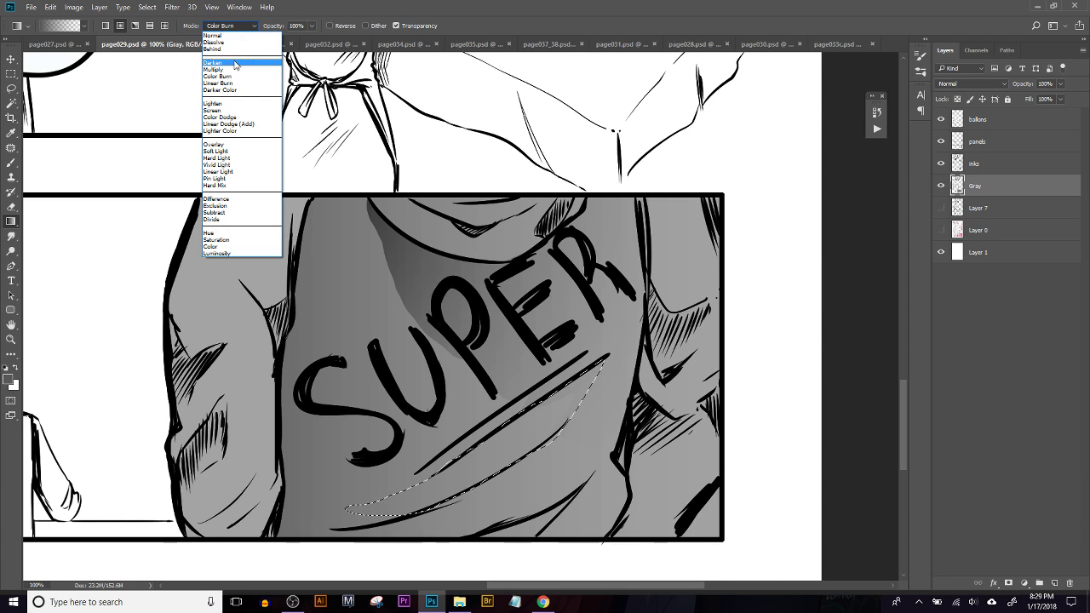
left_click(232, 70)
left_click_drag(517, 347, 459, 545)
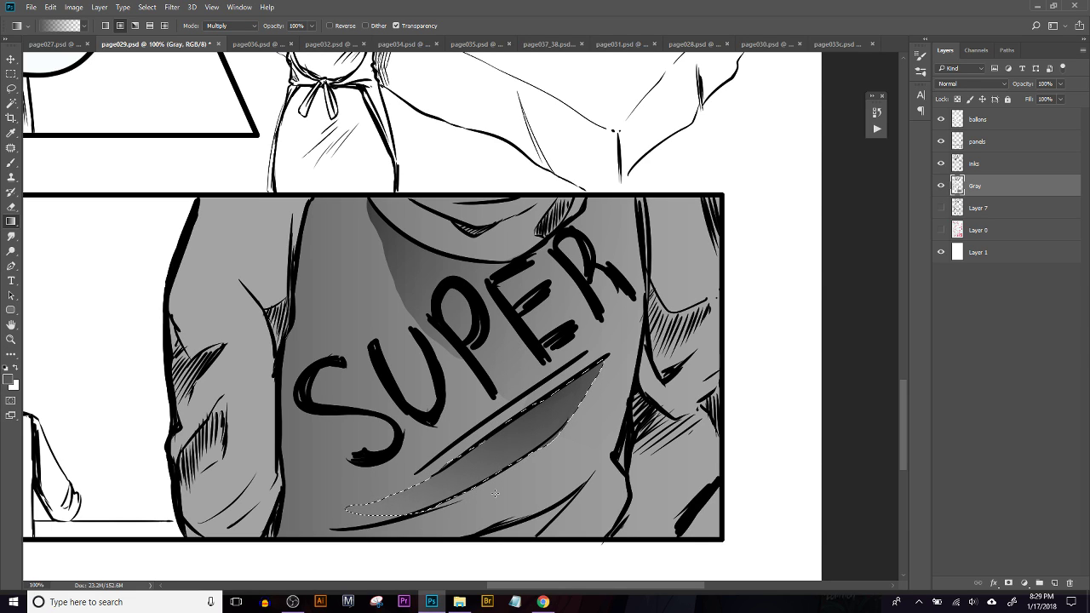
key("ctrl+d")
Lasso the fold between the shirt's lowest crease and the far sleeve, and shade it with a radial Multiply gradient
key("l")
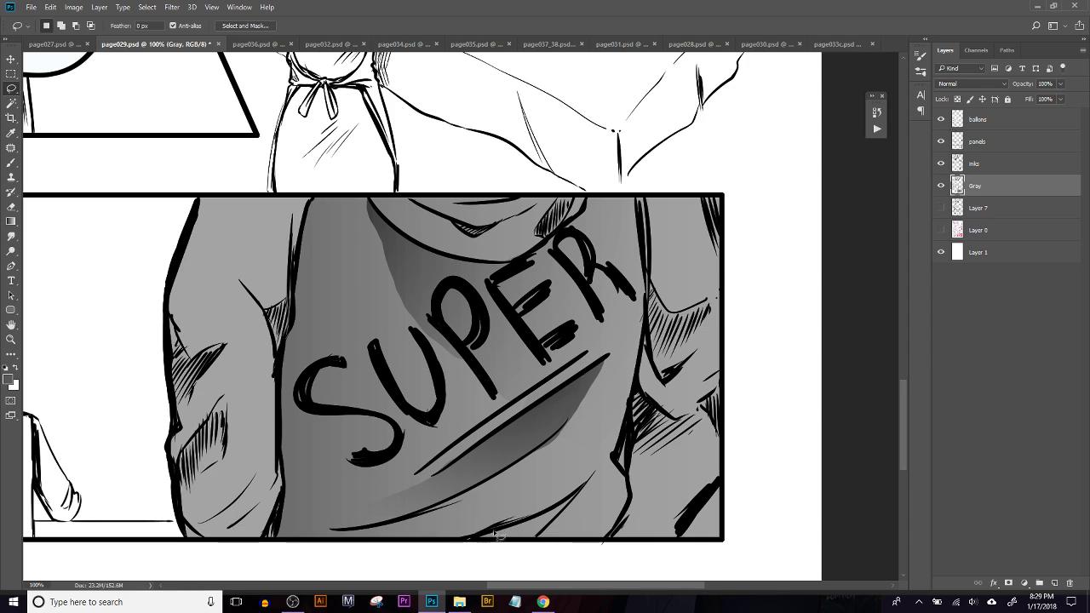
mouse_move(620, 423)
left_mouse_down()
mouse_move(572, 526)
mouse_move(539, 548)
mouse_move(457, 559)
left_mouse_up()
left_click_drag(577, 494, 586, 483)
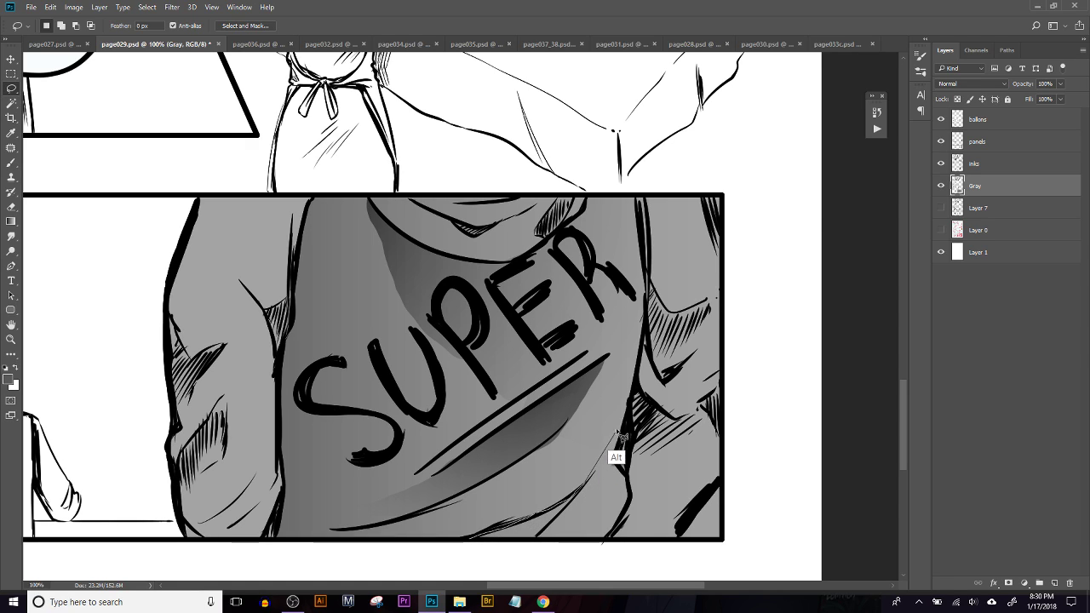
mouse_move(630, 413)
left_mouse_down()
mouse_move(631, 402)
mouse_move(620, 462)
mouse_move(629, 490)
mouse_move(558, 545)
mouse_move(469, 545)
mouse_move(482, 543)
left_mouse_up()
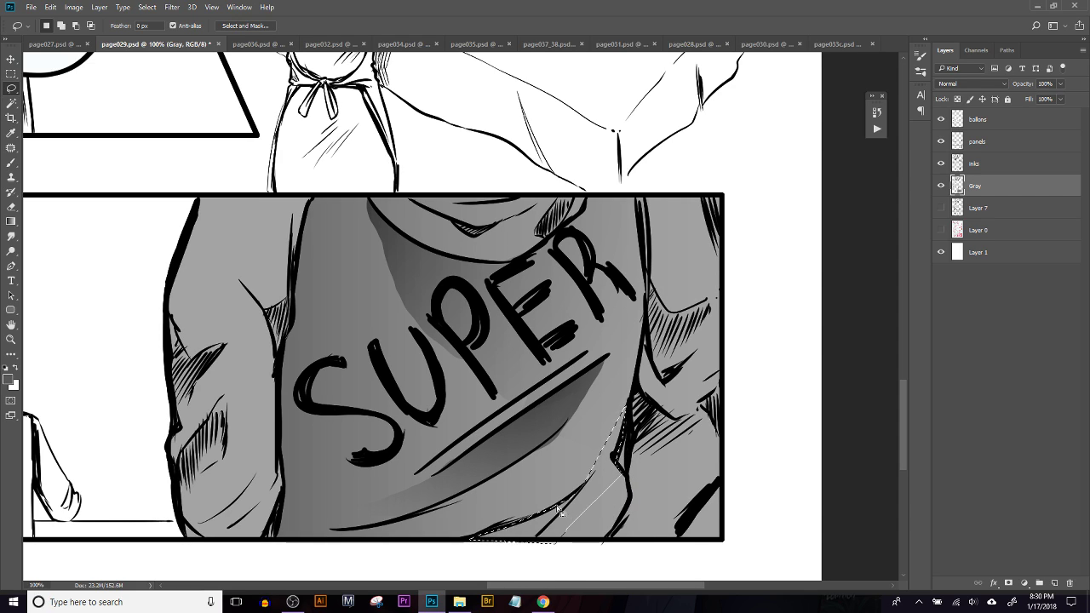
key("g")
left_click_drag(627, 426, 469, 575)
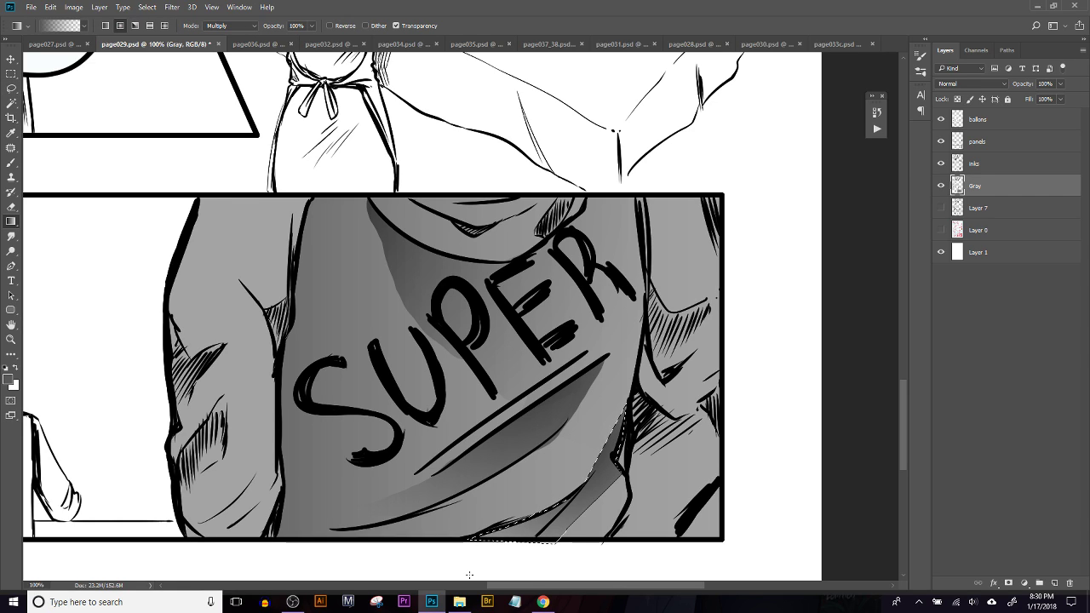
key("ctrl+d")
Lasso the hatched folds of the far sleeve, shade them with a radial Multiply gradient, and deselect
key("l")
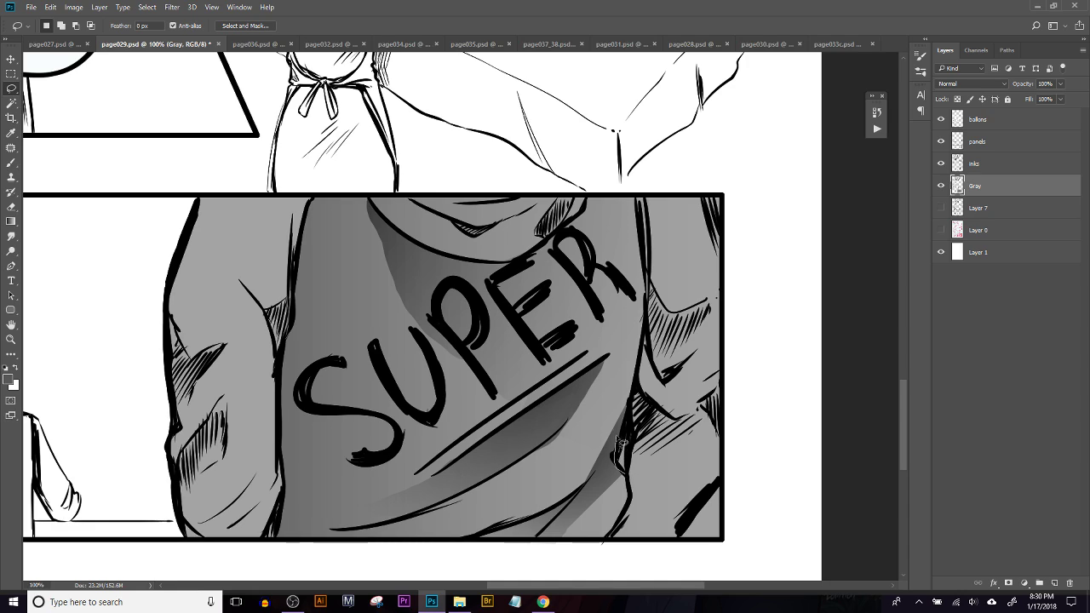
mouse_move(645, 283)
left_mouse_down()
mouse_move(641, 196)
mouse_move(661, 294)
mouse_move(698, 312)
mouse_move(722, 274)
mouse_move(725, 312)
mouse_move(700, 373)
mouse_move(671, 388)
mouse_move(647, 382)
mouse_move(644, 414)
mouse_move(664, 438)
mouse_move(708, 400)
mouse_move(723, 414)
mouse_move(715, 467)
mouse_move(650, 493)
mouse_move(620, 411)
mouse_move(630, 408)
left_mouse_up()
key("g")
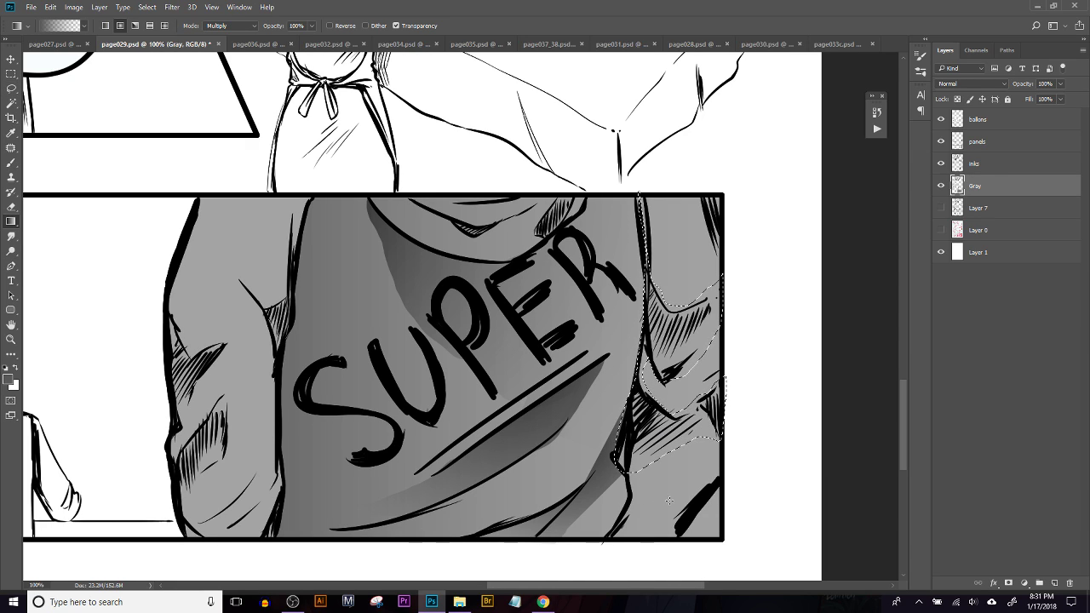
key("ctrl+z")
left_click_drag(599, 366, 681, 482)
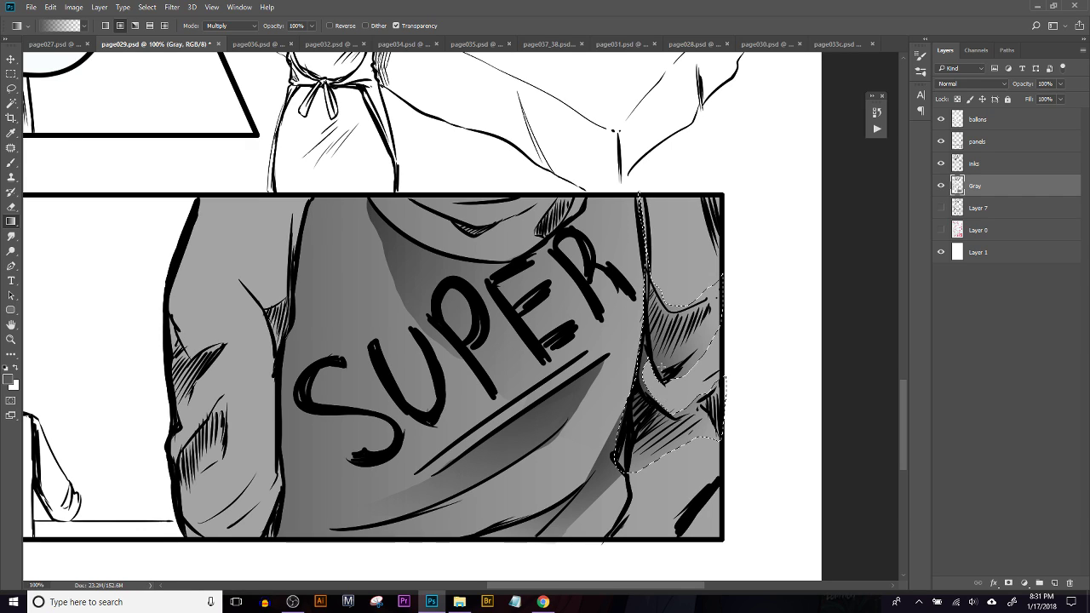
key("ctrl+d")
Try a dark gray brush stroke down the far sleeve's outer edge, and undo it
key("b")
mouse_move(698, 194)
left_mouse_down()
mouse_move(717, 249)
mouse_move(706, 210)
mouse_move(711, 311)
left_mouse_up()
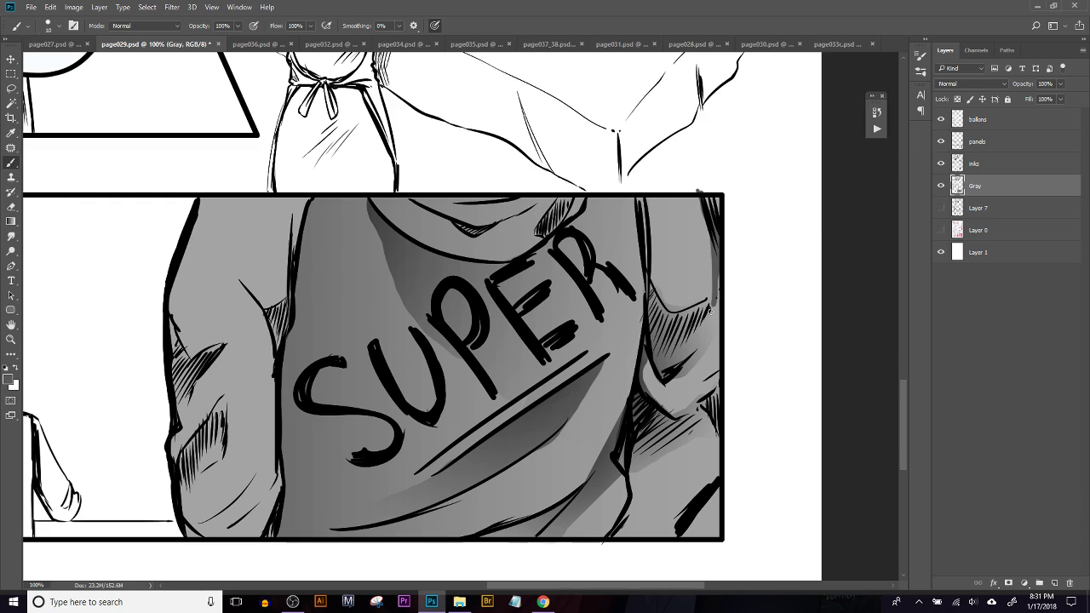
key("ctrl+alt+z")
key("ctrl+alt+z")
key("x")
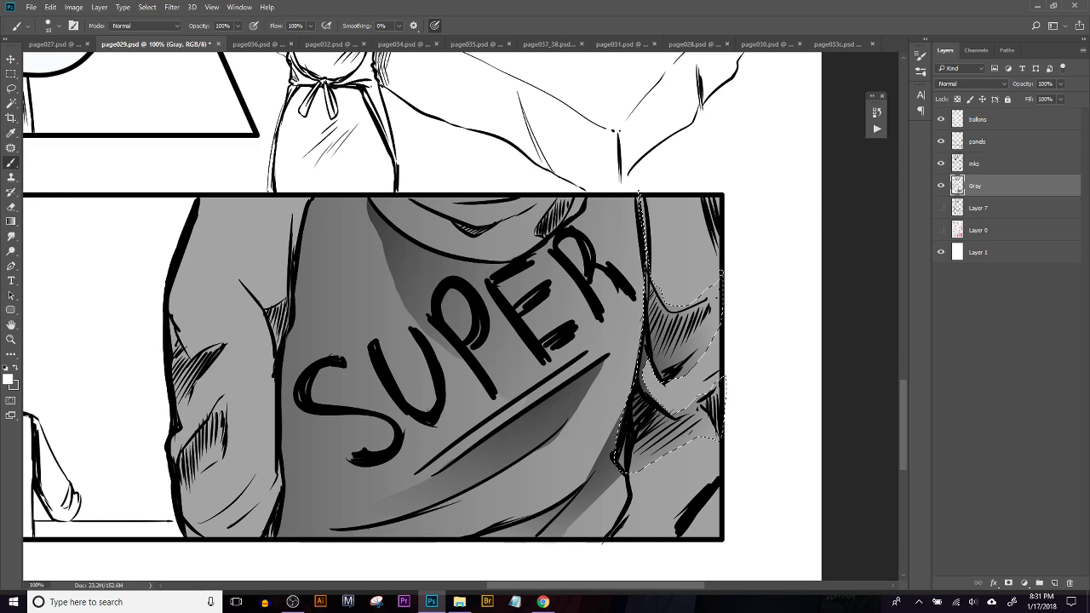
key("ctrl+d")
Brush sampled grays along the far sleeve's outer edge, fold creases and lower forearm to define its shadows
left_click(529, 424, "alt")
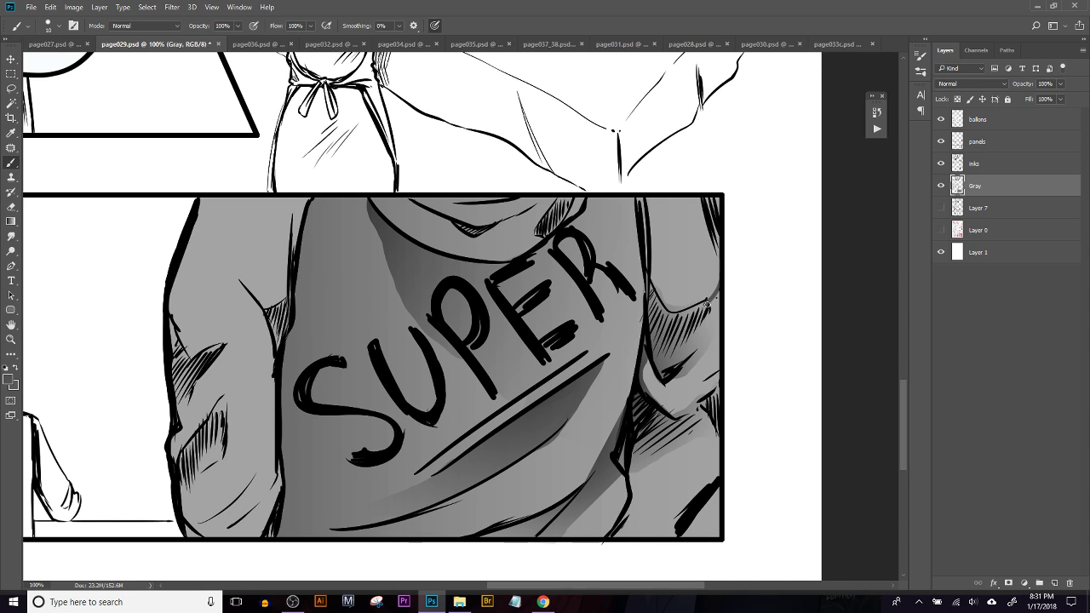
left_click(679, 355, "alt")
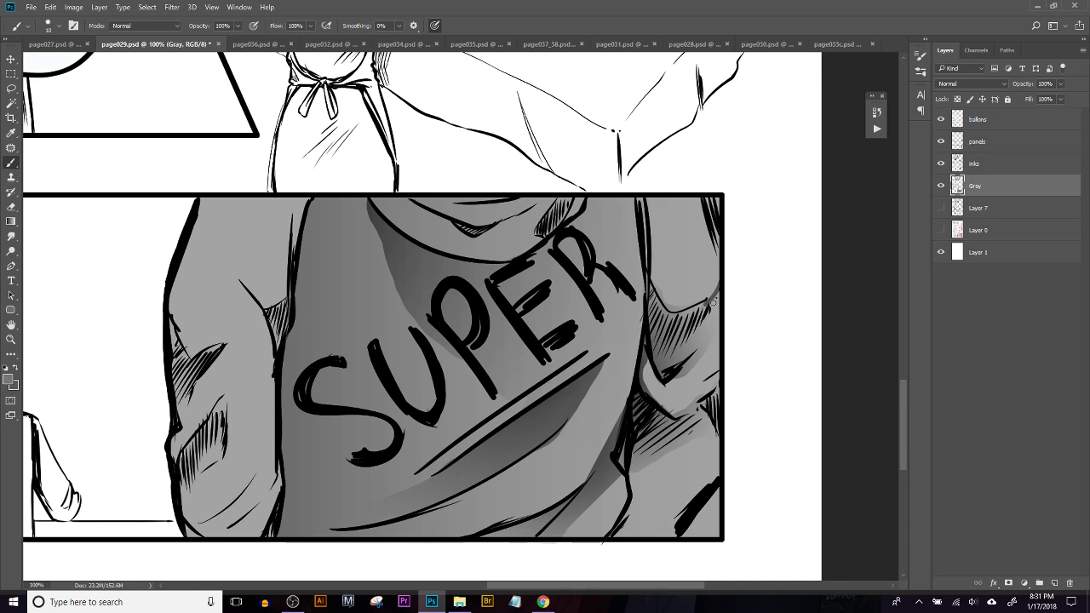
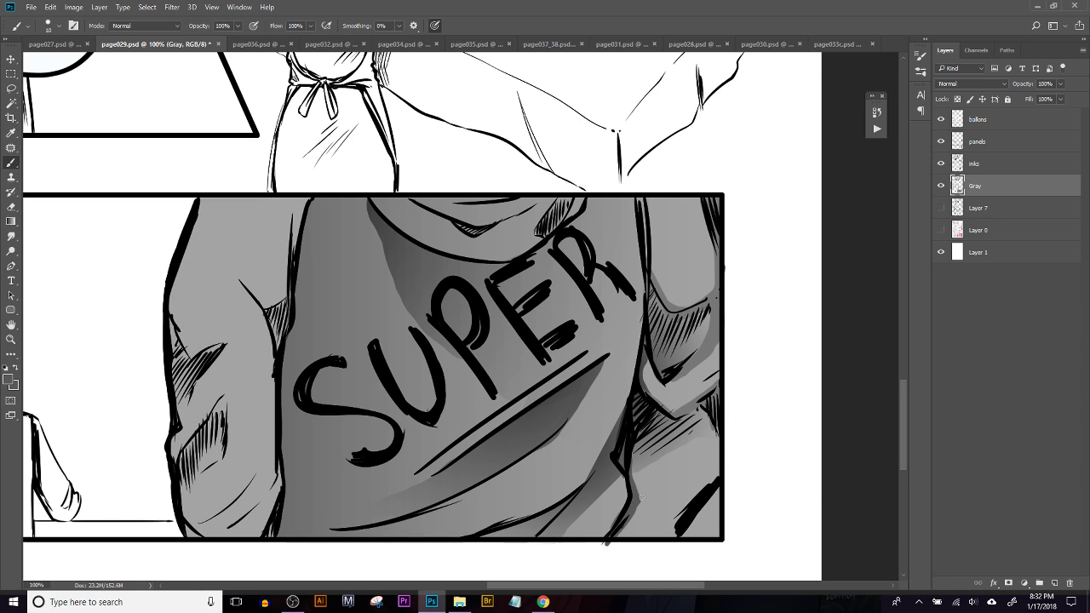
left_click(647, 457, "alt")
mouse_move(611, 542)
left_mouse_down()
mouse_move(642, 500)
mouse_move(602, 555)
left_mouse_up()
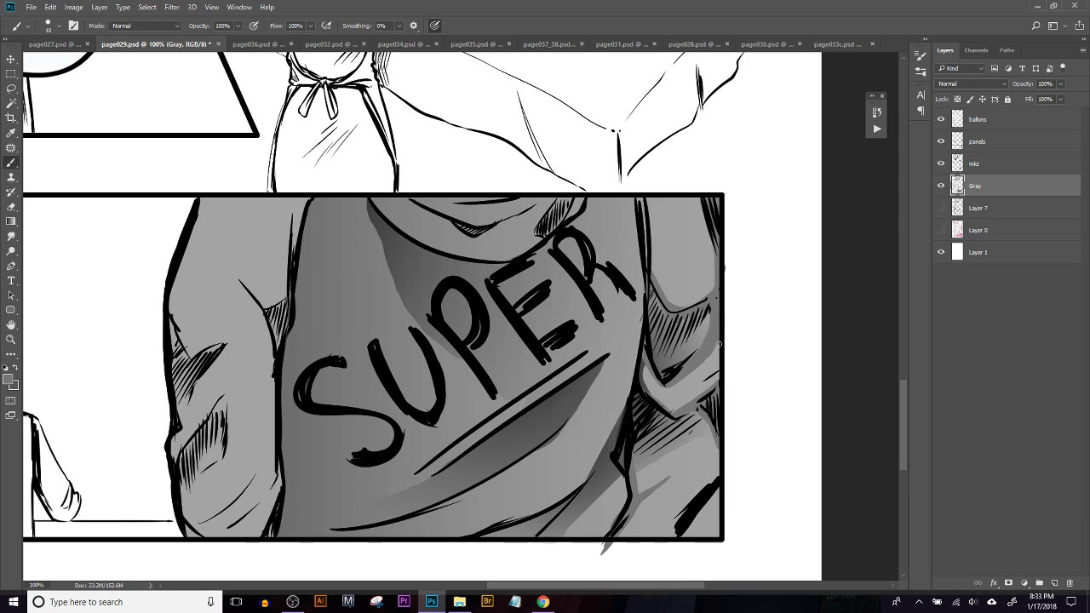
Brush dark gray shadows inside the collar folds and around their hatching, undoing stray strokes
scroll(426, 390, "up", 2)
scroll(426, 390, "left", 2)
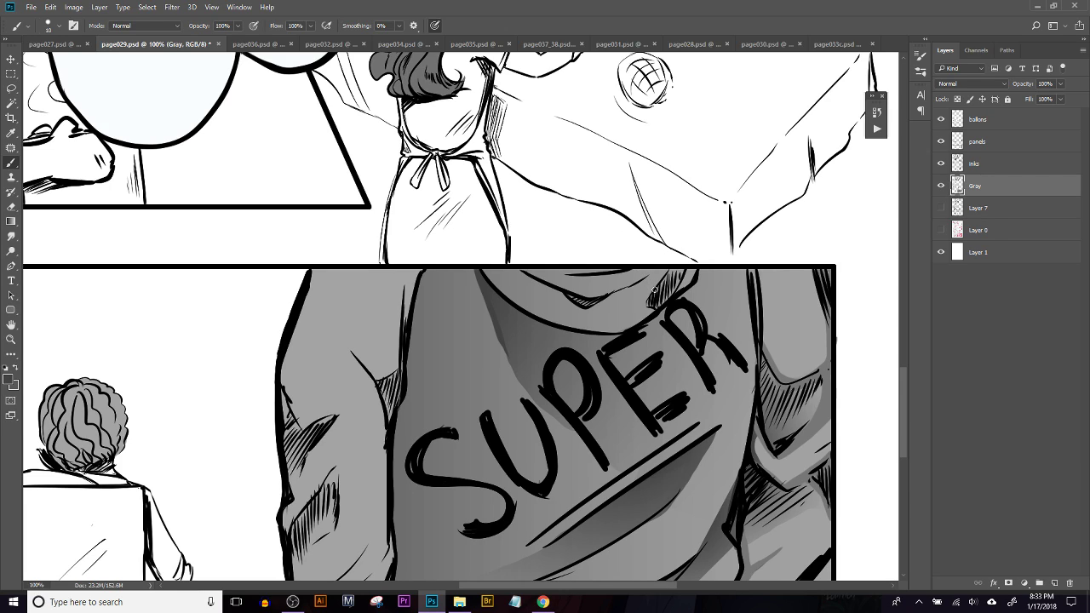
left_click_drag(580, 298, 664, 268)
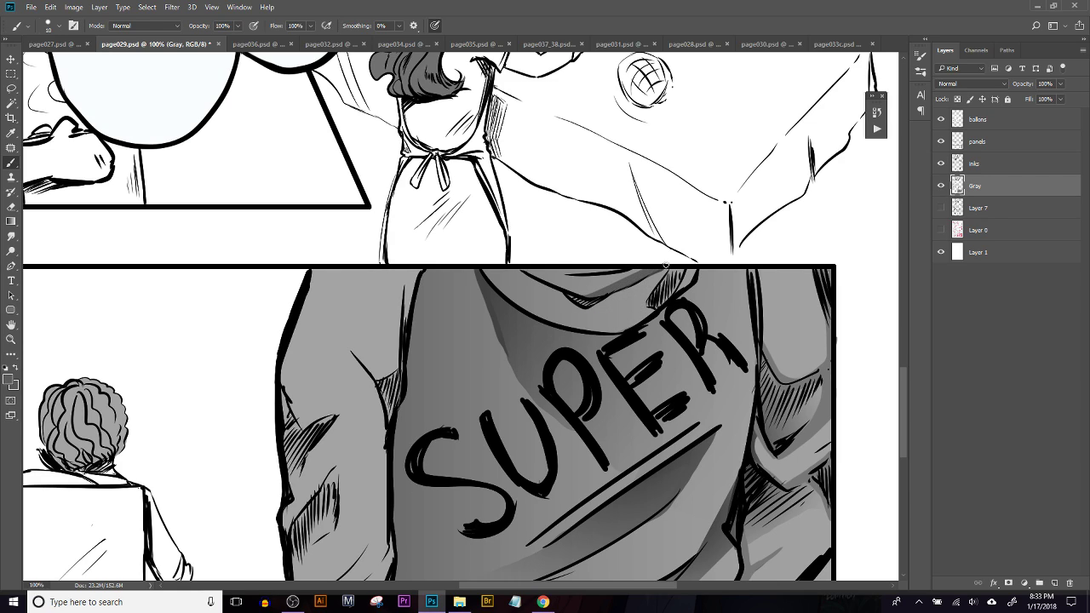
mouse_move(667, 270)
left_mouse_down()
mouse_move(639, 302)
mouse_move(660, 310)
mouse_move(648, 308)
left_mouse_up()
key("ctrl+alt+z")
key("ctrl+alt+z")
key("ctrl+alt+z")
mouse_move(669, 271)
left_mouse_down()
mouse_move(645, 298)
mouse_move(663, 308)
mouse_move(671, 291)
left_mouse_up()
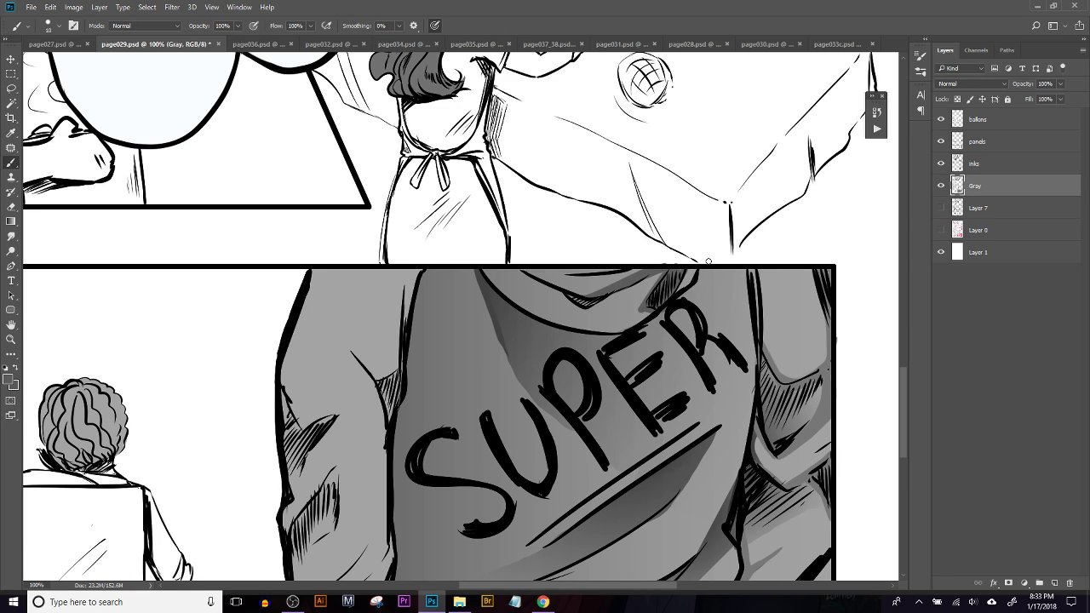
left_click_drag(569, 302, 583, 267)
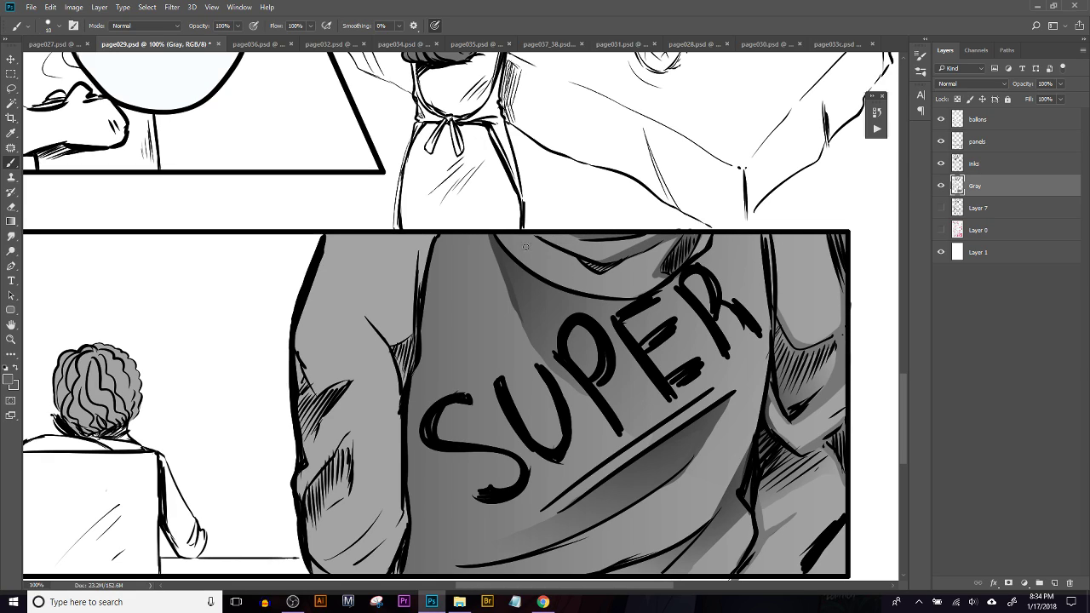
key("ctrl")
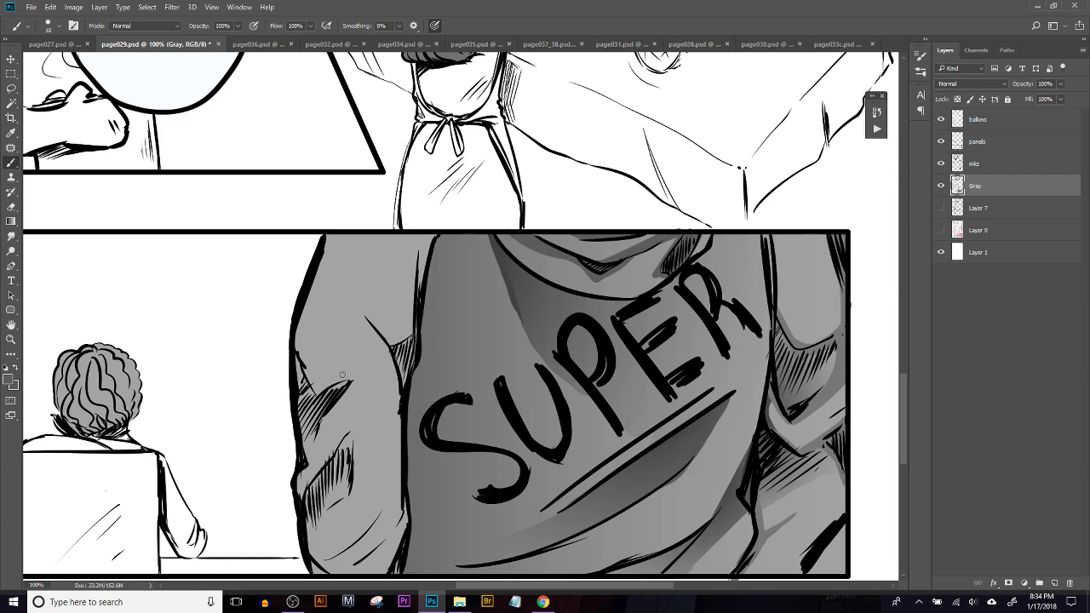
Brush a gray shadow line across the near sleeve, from its outer edge through the short crease to the armpit
mouse_move(298, 335)
left_mouse_down()
mouse_move(326, 369)
mouse_move(390, 345)
mouse_move(363, 311)
left_mouse_up()
key("ctrl+alt+z")
key("ctrl+alt+z")
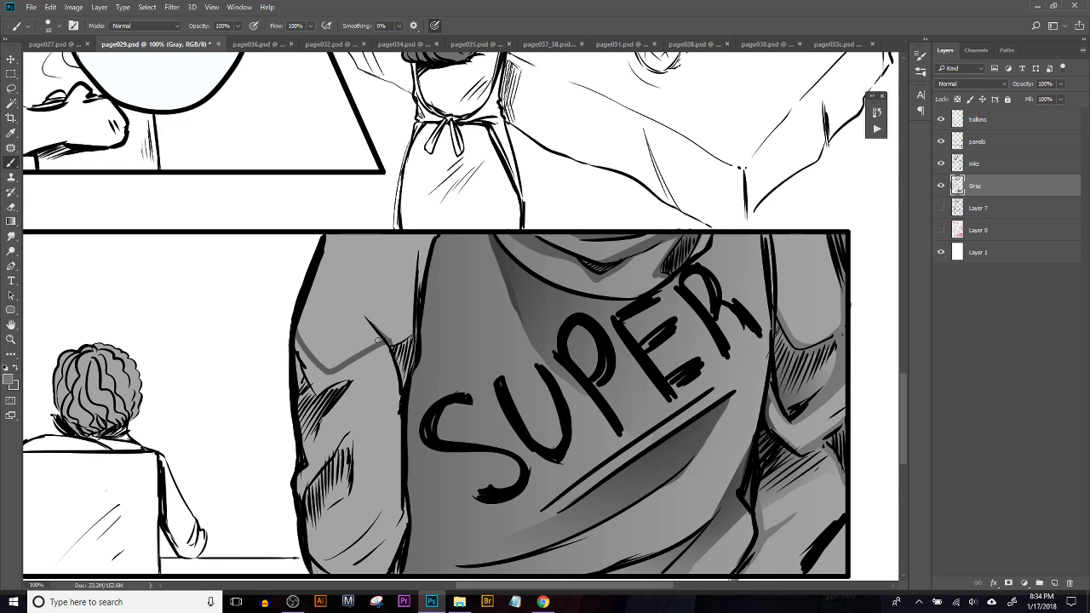
mouse_move(393, 348)
left_mouse_down()
mouse_move(361, 307)
mouse_move(389, 343)
mouse_move(369, 319)
mouse_move(394, 341)
mouse_move(417, 325)
left_mouse_up()
key("ctrl+alt+z")
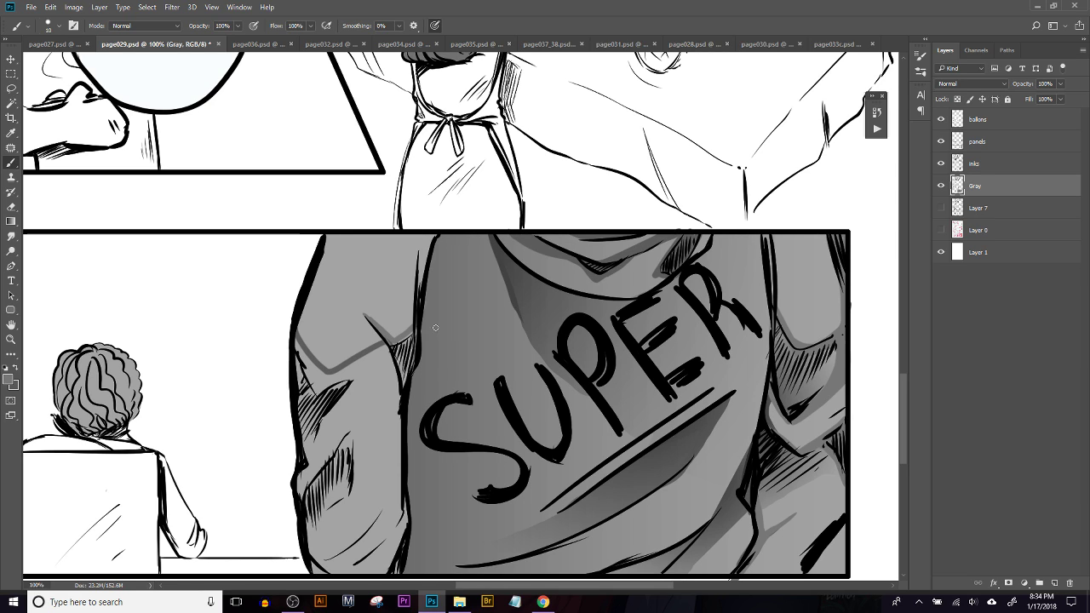
Brush darker gray below the near sleeve's shadow line, down its outer edge hatching and into the armpit hatching
scroll(308, 285, "down", 2)
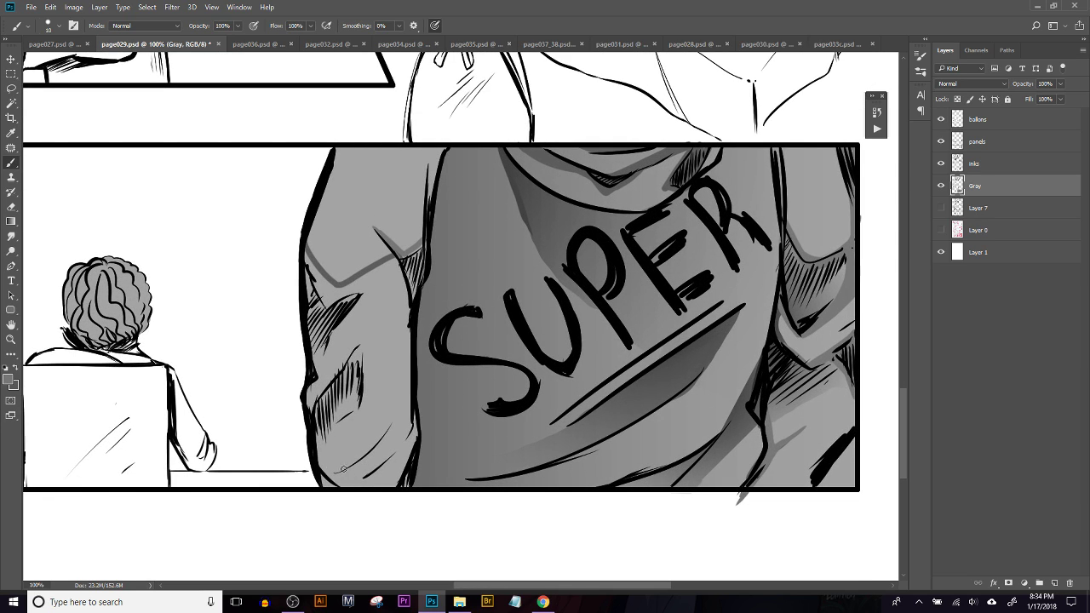
left_click_drag(319, 486, 406, 487)
left_click_drag(311, 253, 307, 246)
mouse_move(314, 285)
left_mouse_down()
mouse_move(317, 366)
mouse_move(320, 330)
mouse_move(321, 356)
mouse_move(366, 307)
mouse_move(337, 323)
mouse_move(323, 318)
mouse_move(375, 291)
mouse_move(318, 271)
mouse_move(334, 291)
mouse_move(319, 282)
mouse_move(365, 286)
mouse_move(405, 249)
left_mouse_up()
key("ctrl+z")
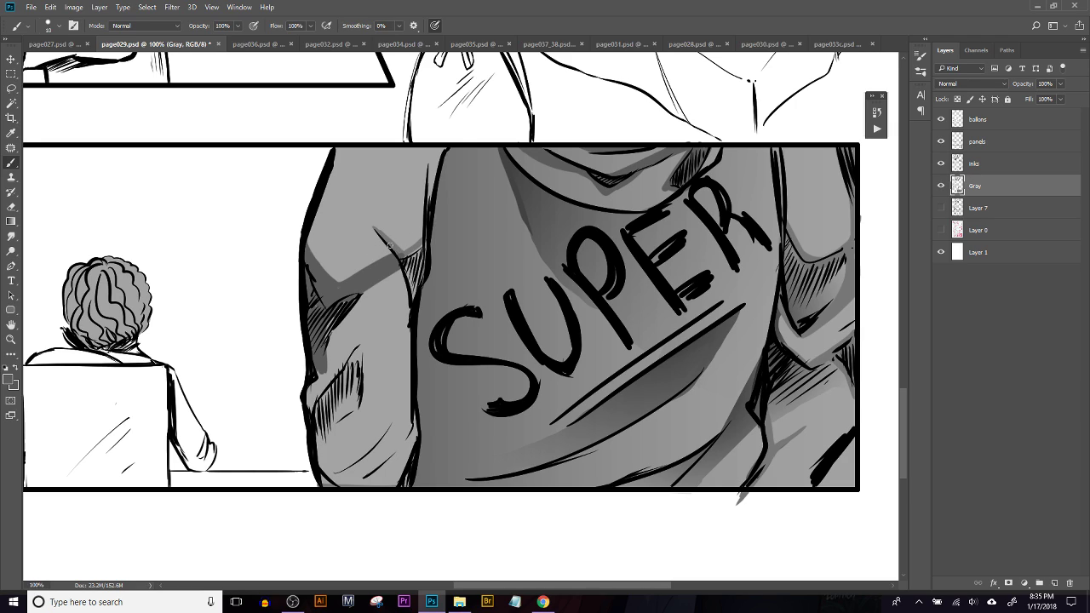
mouse_move(407, 261)
left_mouse_down()
mouse_move(385, 241)
mouse_move(412, 254)
mouse_move(412, 270)
left_mouse_up()
Lasso the near sleeve from the underside of its upper shadow line down to just above the cuff
key("l")
mouse_move(327, 287)
left_mouse_down()
mouse_move(430, 247)
mouse_move(417, 306)
mouse_move(421, 451)
mouse_move(380, 471)
mouse_move(321, 455)
mouse_move(310, 434)
mouse_move(308, 268)
left_mouse_up()
Try a radial Multiply gradient over the selected part of the near sleeve, and undo it
key("g")
left_click_drag(305, 193, 370, 400)
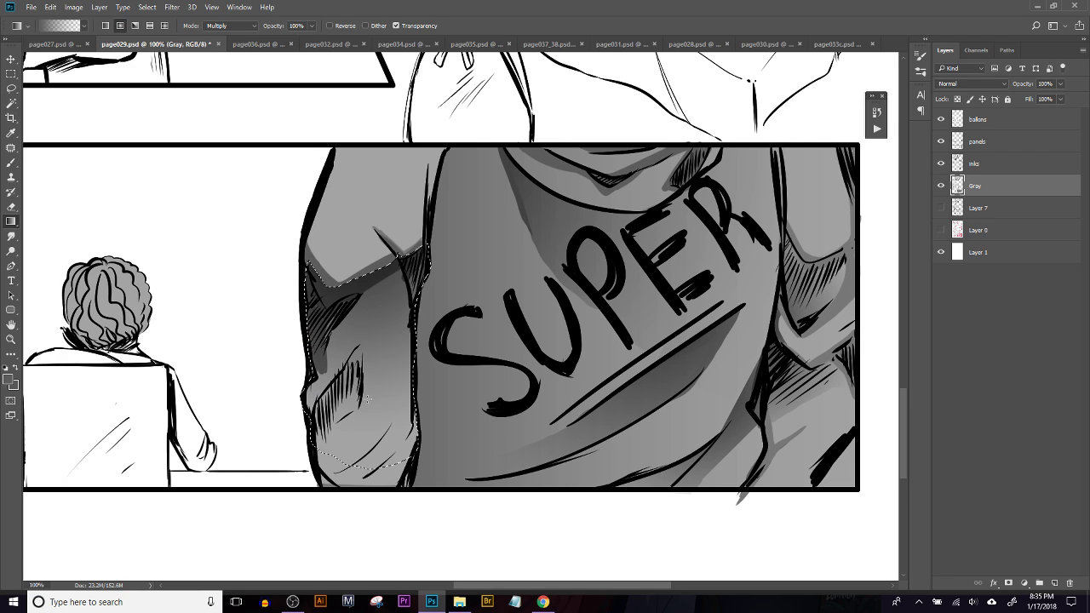
key("ctrl+alt+z")
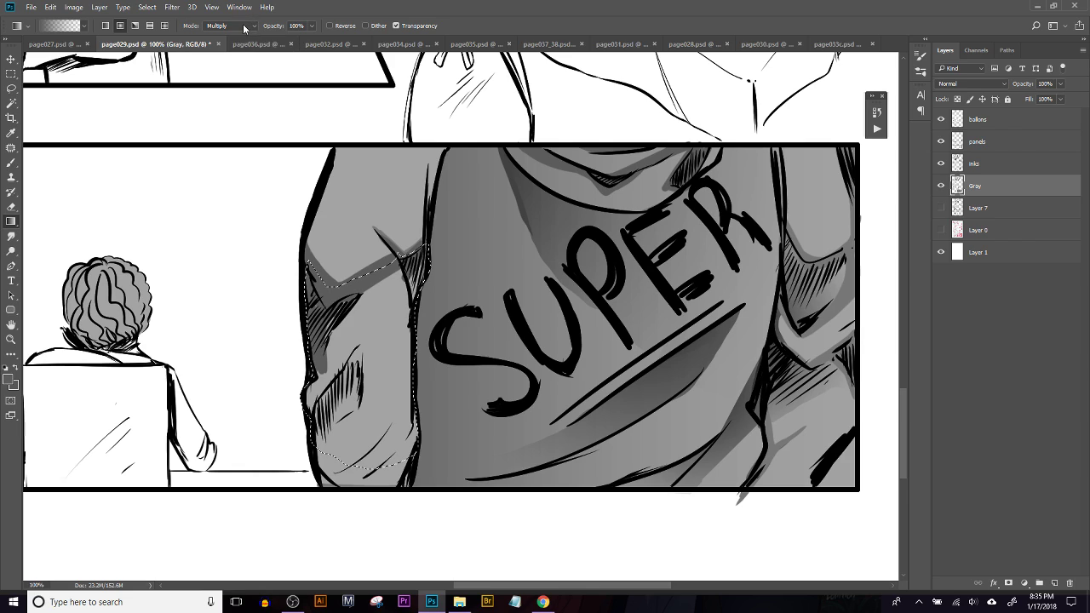
Set the gradient mode to Normal, build up radial gradients over the selected near sleeve, and deselect
left_click(242, 25)
left_click(234, 36)
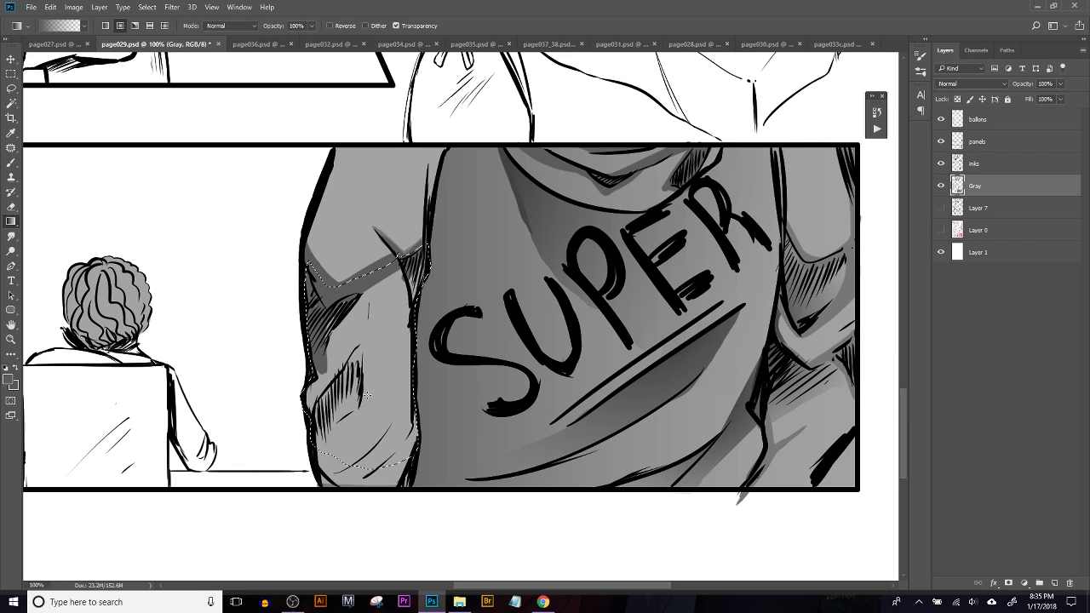
left_click_drag(363, 283, 370, 315)
left_click_drag(357, 213, 374, 368)
left_click_drag(353, 277, 373, 400)
left_click_drag(329, 314, 363, 399)
key("ctrl+d")
Smudge the shading by the near sleeve's outer hatching, and the tone around the short upper crease with a smaller tip
left_click(11, 236)
mouse_move(336, 377)
left_mouse_down()
mouse_move(380, 318)
mouse_move(378, 290)
mouse_move(326, 436)
mouse_move(261, 297)
mouse_move(320, 374)
left_mouse_up()
key("bracketleft")
key("bracketleft")
key("bracketleft")
key("bracketleft")
key("bracketleft")
key("bracketleft")
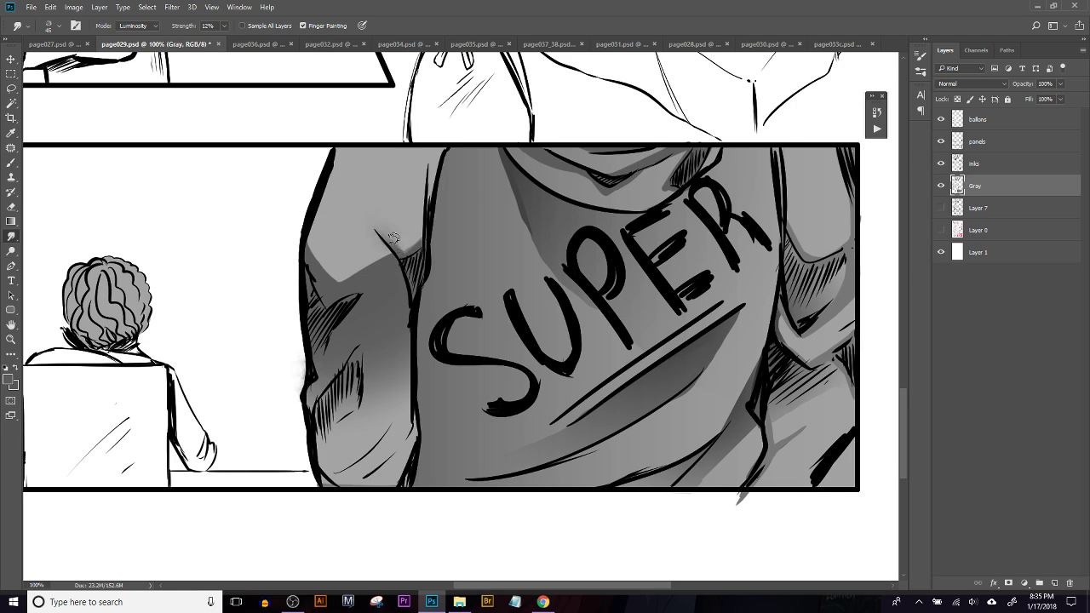
key("[")
key("[")
key("[")
left_click_drag(383, 236, 393, 242)
key("ctrl+alt+z")
Paint over the smudged tone around the near sleeve's short crease with the sampled light sleeve gray
key("b")
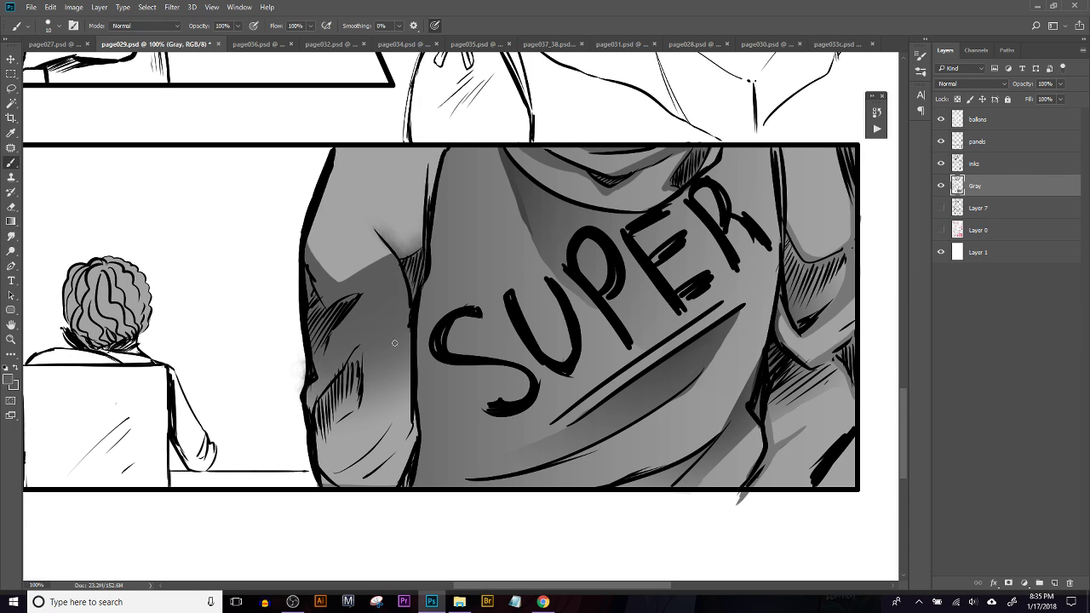
left_click(388, 197, "alt")
mouse_move(371, 220)
left_mouse_down()
mouse_move(401, 251)
mouse_move(416, 243)
mouse_move(398, 246)
left_mouse_up()
key("ctrl+alt+z")
key("ctrl+alt+z")
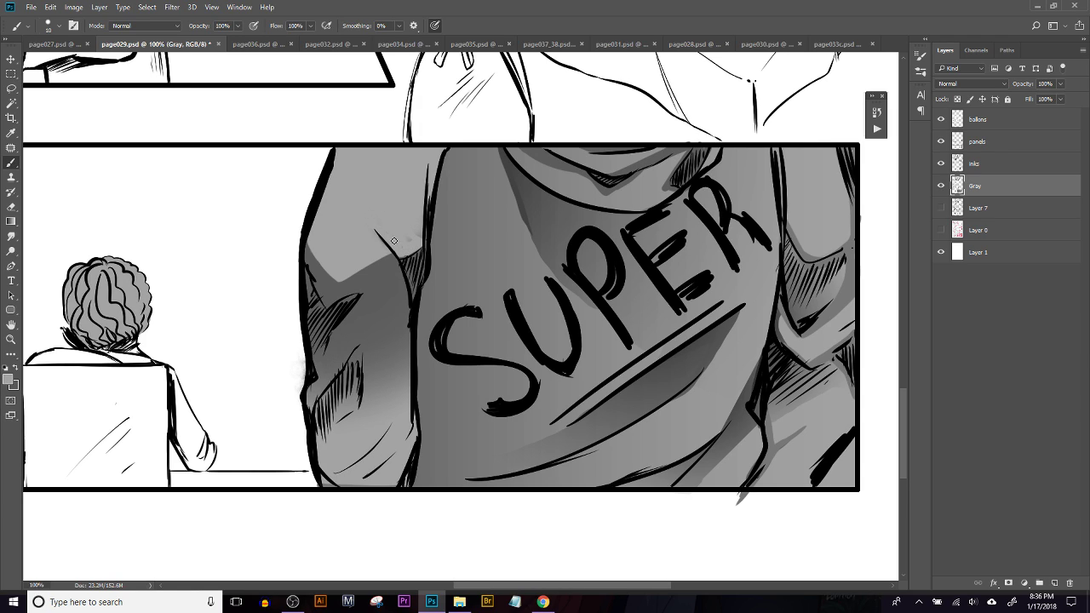
Brush darker gray shadow along the near sleeve's upper inner edge beside the chest
key("x")
mouse_move(431, 211)
left_mouse_down()
mouse_move(441, 153)
mouse_move(438, 168)
left_mouse_up()
key("ctrl+alt+z")
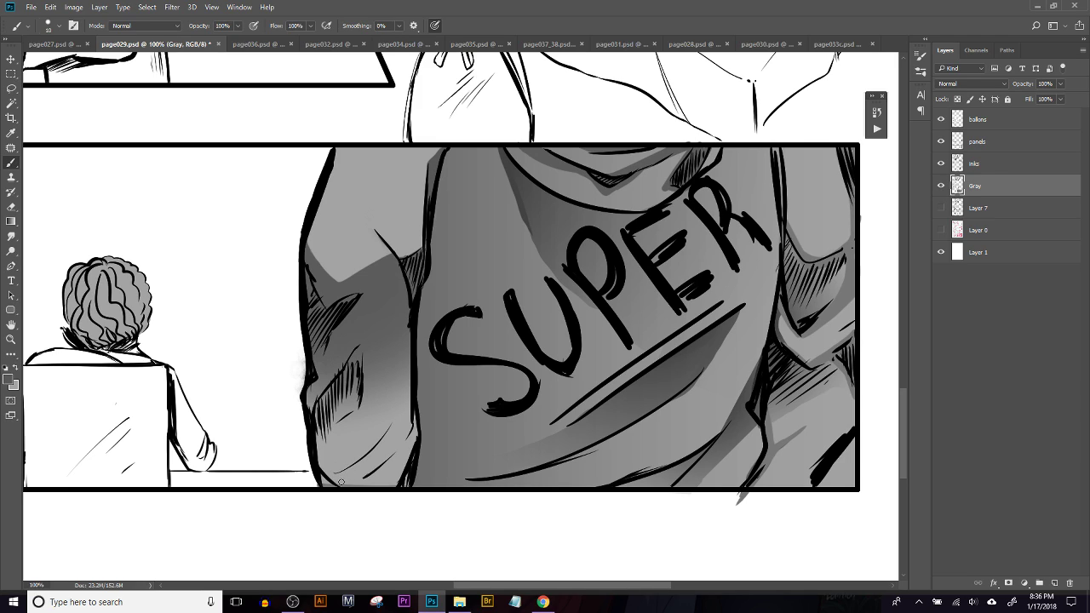
Brush sampled mid-gray shadows along the near sleeve's lower creases and up into the lower hatched fold
key("e")
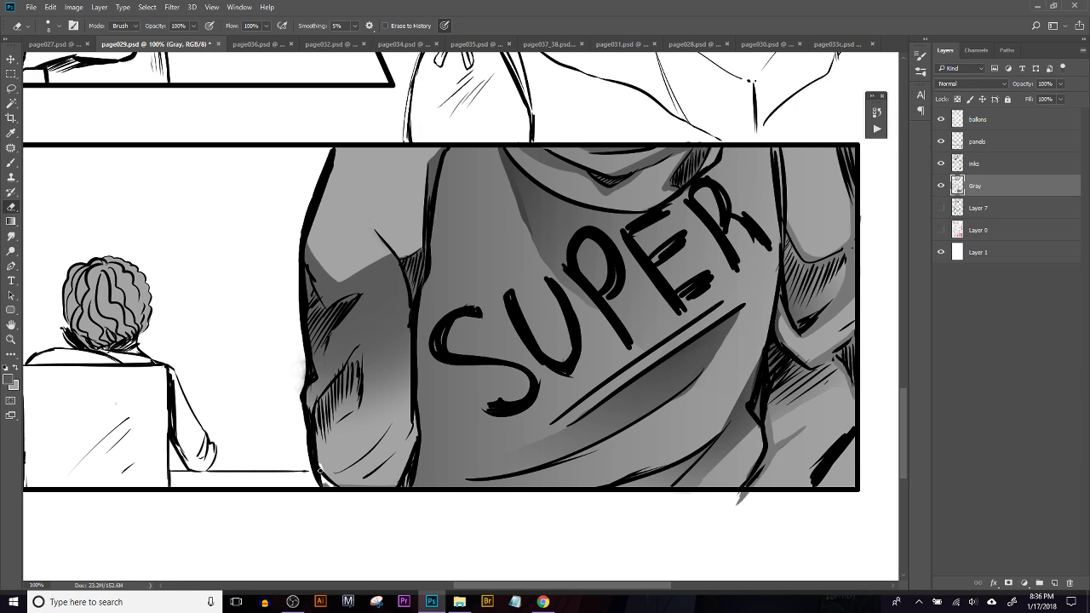
key("ctrl+alt+z")
key("x")
key("b")
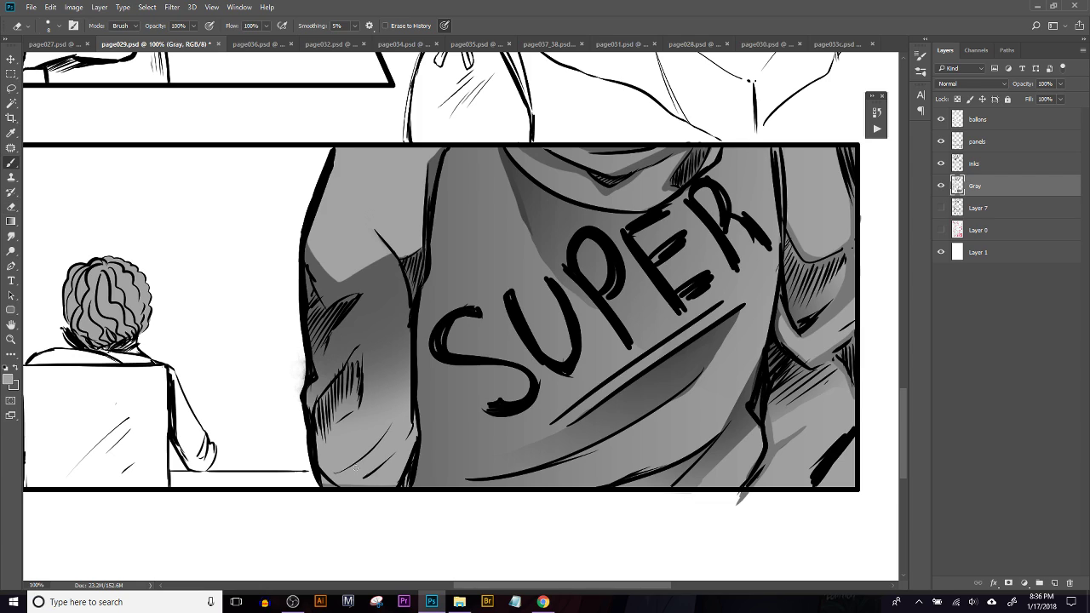
left_click(324, 481, "alt")
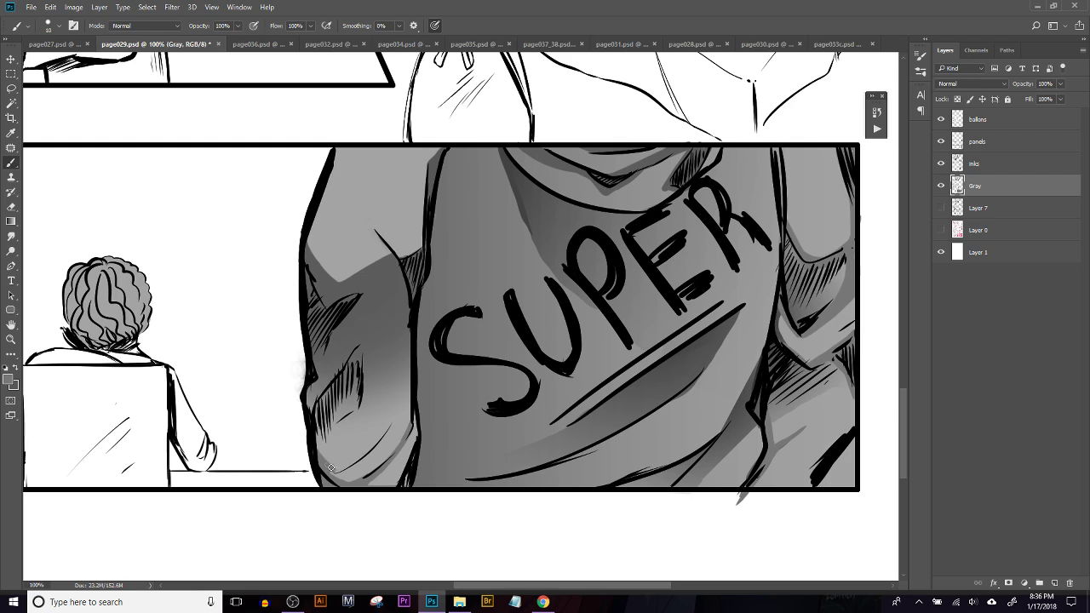
left_click_drag(333, 473, 380, 435)
mouse_move(329, 444)
left_mouse_down()
mouse_move(340, 413)
mouse_move(357, 403)
mouse_move(354, 349)
left_mouse_up()
key("ctrl+alt+z")
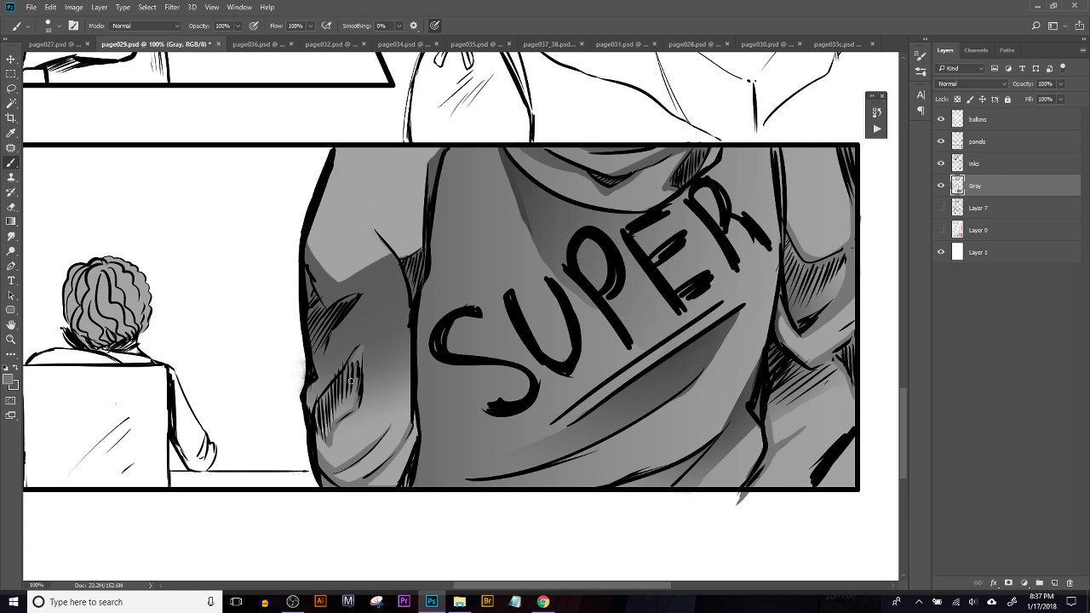
Brush darker sampled gray into the near sleeve's lower hatched fold and clean its inner edge with the lighter sleeve gray
left_click(373, 277, "alt")
mouse_move(358, 346)
left_mouse_down()
mouse_move(357, 396)
mouse_move(331, 430)
mouse_move(345, 379)
mouse_move(325, 415)
mouse_move(325, 447)
mouse_move(318, 421)
mouse_move(347, 407)
left_mouse_up()
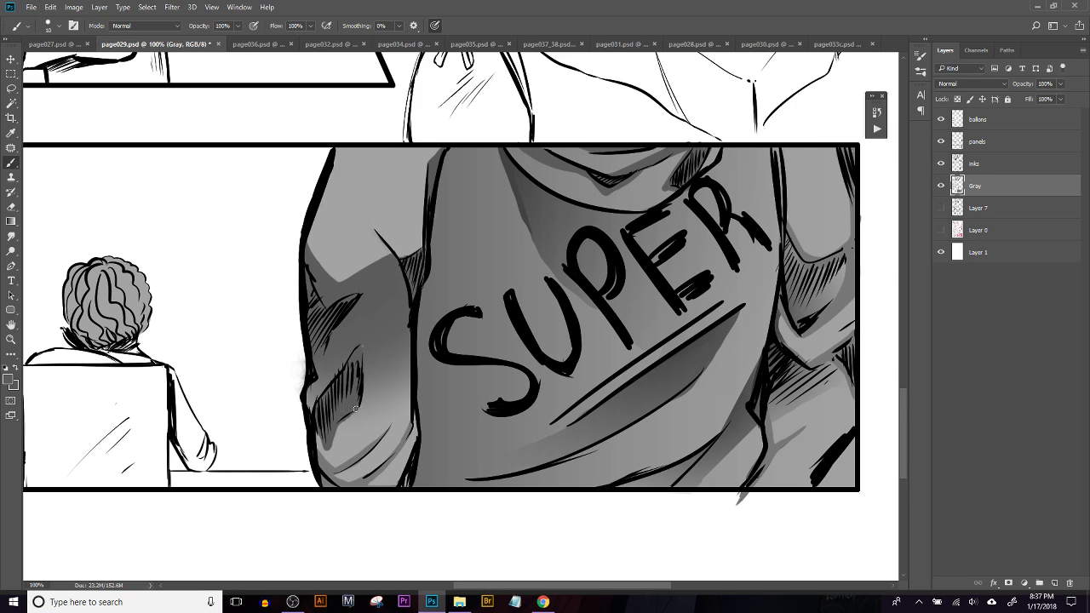
left_click(337, 452, "alt")
left_click(373, 384, "alt")
left_click_drag(370, 402, 356, 416)
left_click(381, 392, "alt")
Erase the stray gray tone outside the near sleeve's outer outline, beside the lower hatching
left_click(11, 236)
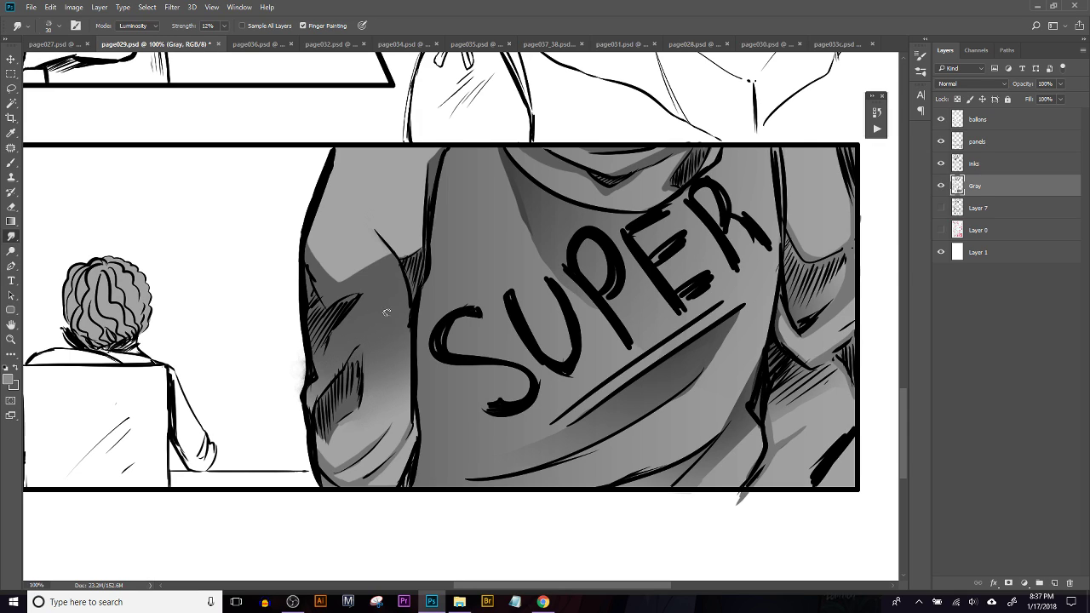
key("b")
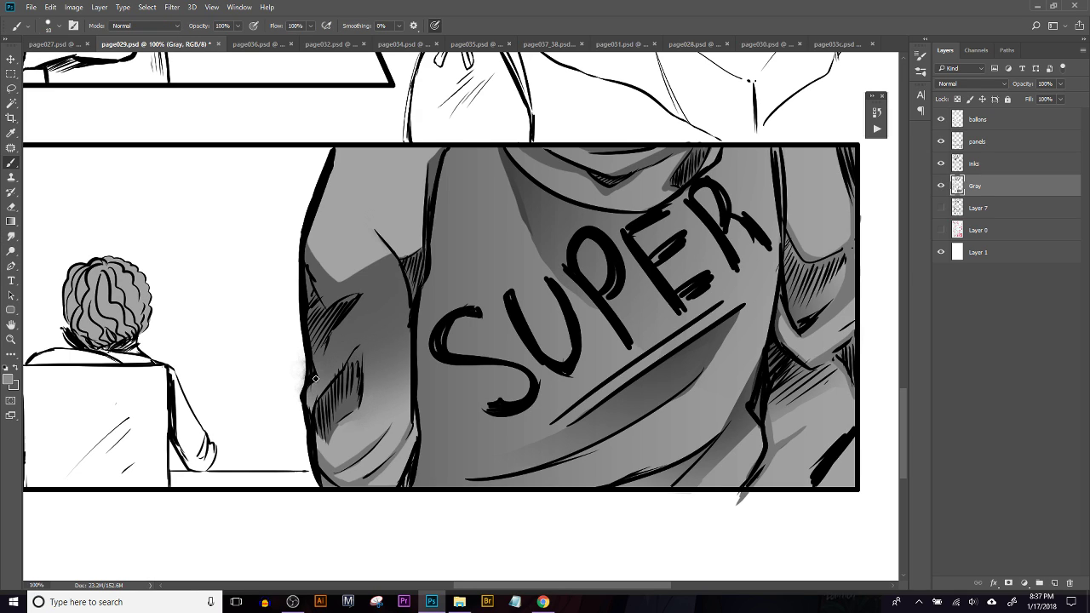
left_click(327, 368, "alt")
key("e")
left_click_drag(301, 390, 303, 362)
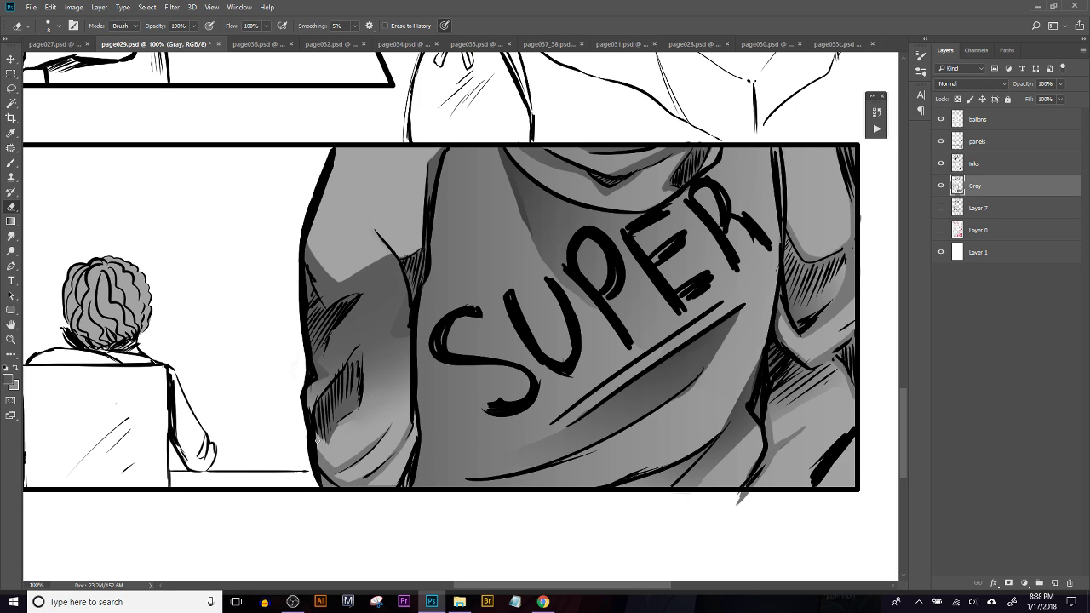
Brush darker gray shadows along the inner edge of the near cuff and across the shirt's lower hem beside it
key("b")
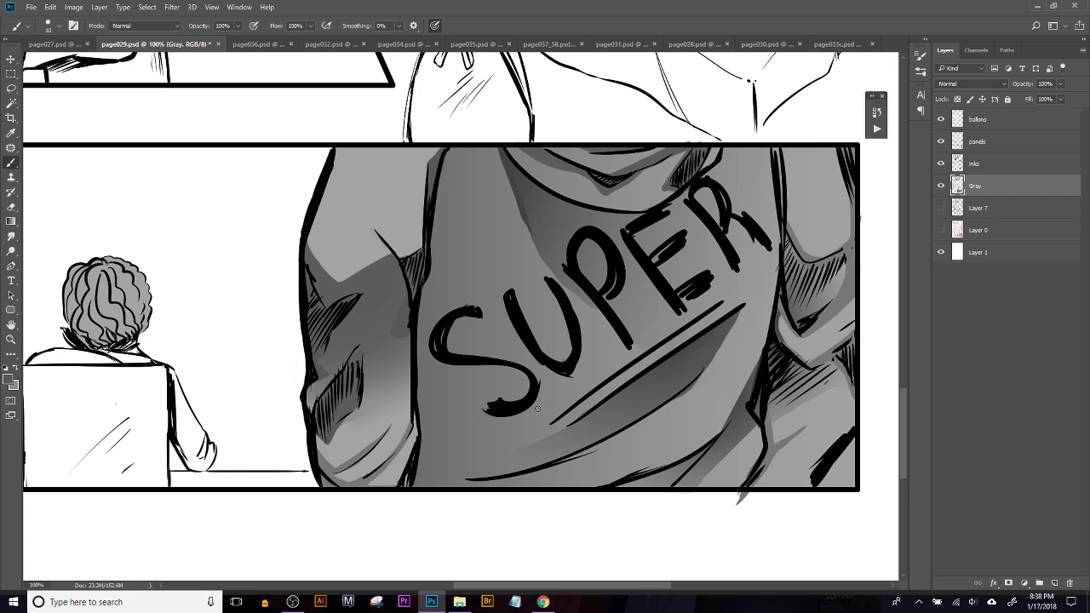
key("x")
left_click_drag(412, 423, 404, 476)
left_click(364, 479, "alt")
key("x")
mouse_move(435, 454)
left_mouse_down()
mouse_move(484, 465)
mouse_move(448, 461)
mouse_move(480, 465)
mouse_move(418, 489)
mouse_move(425, 441)
mouse_move(434, 456)
mouse_move(425, 471)
mouse_move(472, 463)
mouse_move(421, 445)
mouse_move(447, 467)
mouse_move(430, 462)
mouse_move(475, 461)
mouse_move(424, 460)
mouse_move(510, 456)
mouse_move(432, 477)
mouse_move(473, 465)
mouse_move(430, 453)
mouse_move(531, 446)
mouse_move(512, 455)
mouse_move(538, 438)
left_mouse_up()
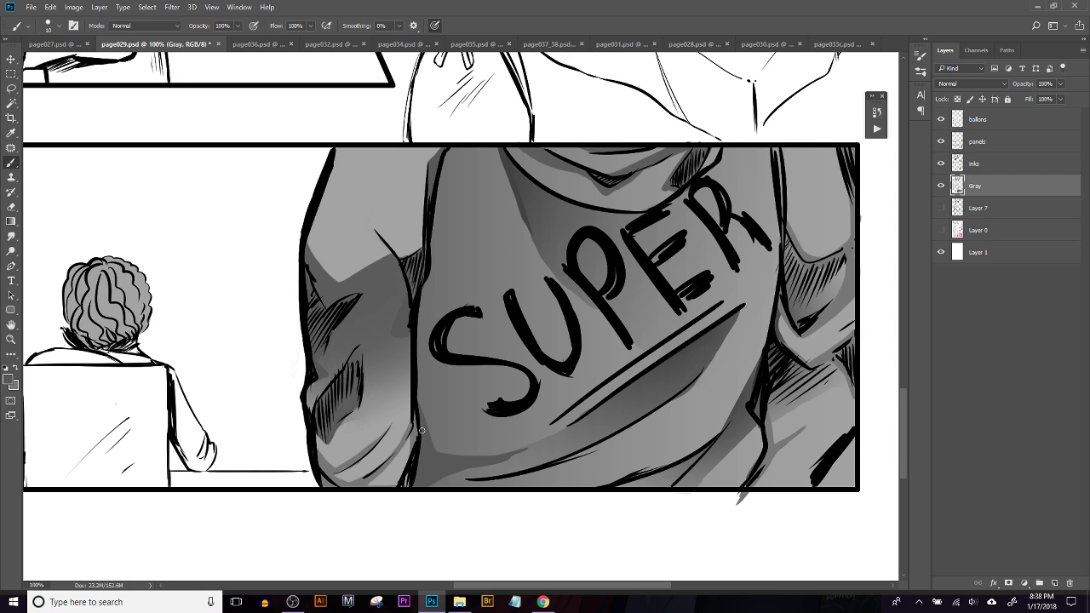
Brush darker gray shadow up the shirt's side along the near sleeve, toward the armpit
scroll(414, 434, "up", 3)
mouse_move(409, 414)
left_mouse_down()
mouse_move(415, 367)
mouse_move(411, 403)
mouse_move(422, 359)
mouse_move(421, 373)
mouse_move(431, 363)
mouse_move(411, 408)
mouse_move(435, 364)
mouse_move(413, 412)
mouse_move(430, 373)
mouse_move(444, 230)
mouse_move(428, 356)
mouse_move(444, 233)
mouse_move(435, 304)
left_mouse_up()
left_click(433, 370, "alt")
Brush a sampled mid-gray shadow along the near shoulder's upper outer edge
mouse_move(327, 241)
left_mouse_down()
mouse_move(323, 260)
mouse_move(346, 230)
mouse_move(322, 264)
mouse_move(348, 231)
left_mouse_up()
left_click(340, 244, "alt")
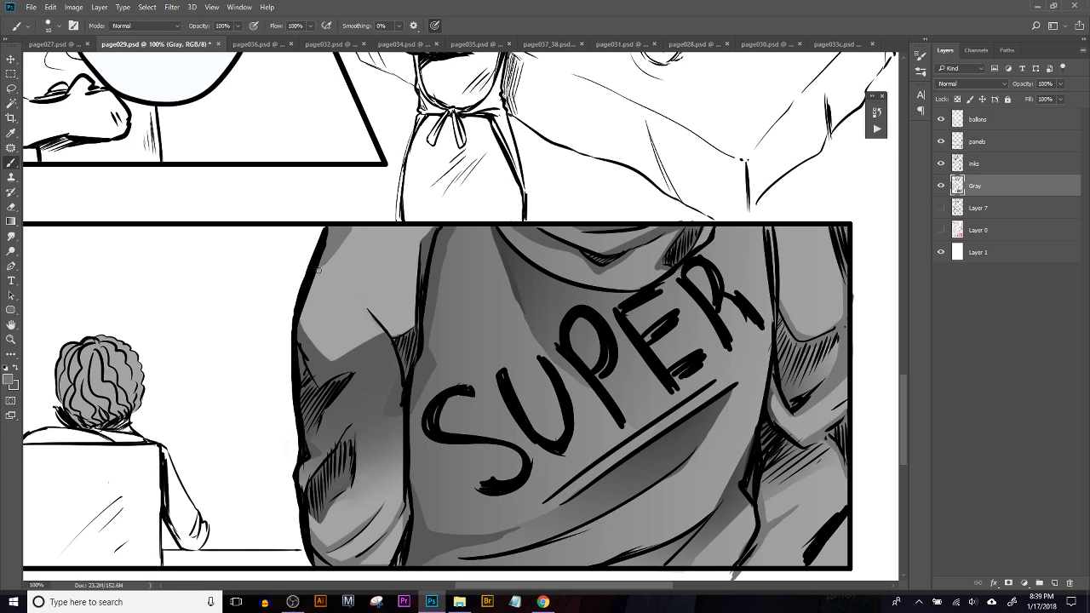
left_click_drag(316, 273, 352, 228)
Brush a tapered darker gray shadow along the near sleeve's short upper crease, redoing the first stroke
key("x")
left_click_drag(388, 336, 368, 295)
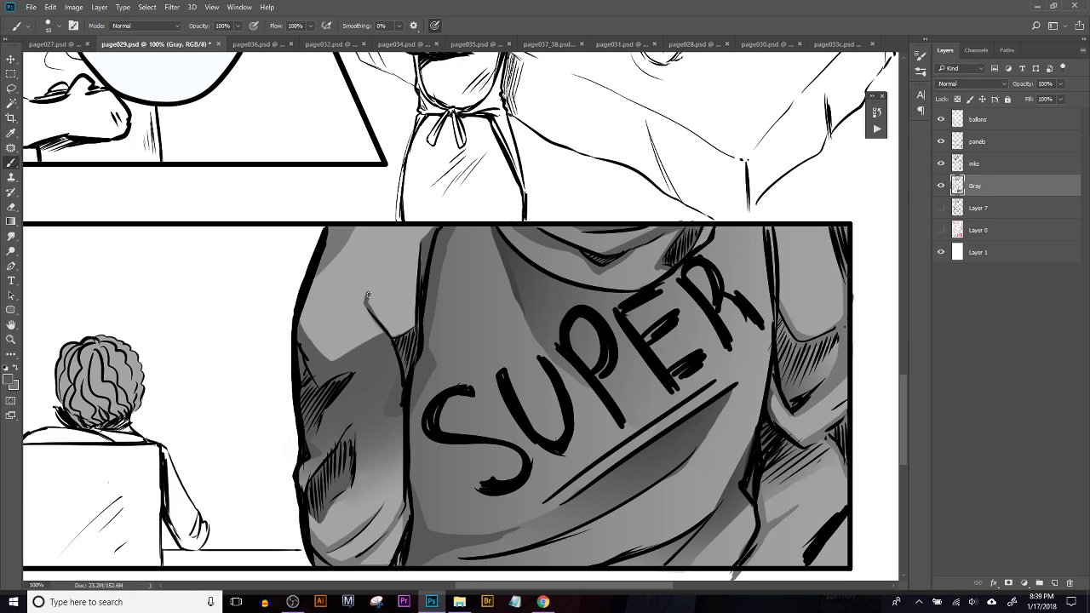
key("ctrl+z")
mouse_move(386, 335)
left_mouse_down()
mouse_move(361, 270)
mouse_move(381, 325)
left_mouse_up()
left_click_drag(365, 285, 374, 302)
Erase the gray overspill below the SUPER panel's bottom border
key("space")
mouse_move(457, 286)
left_mouse_down()
mouse_move(363, 275)
mouse_move(337, 224)
left_mouse_up()
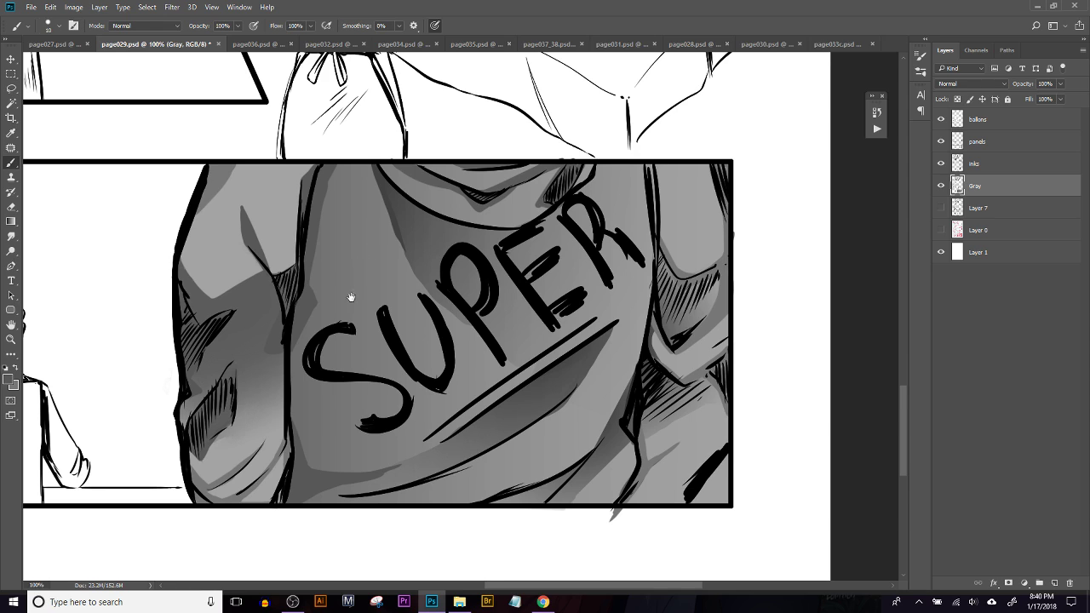
left_click_drag(351, 292, 325, 277)
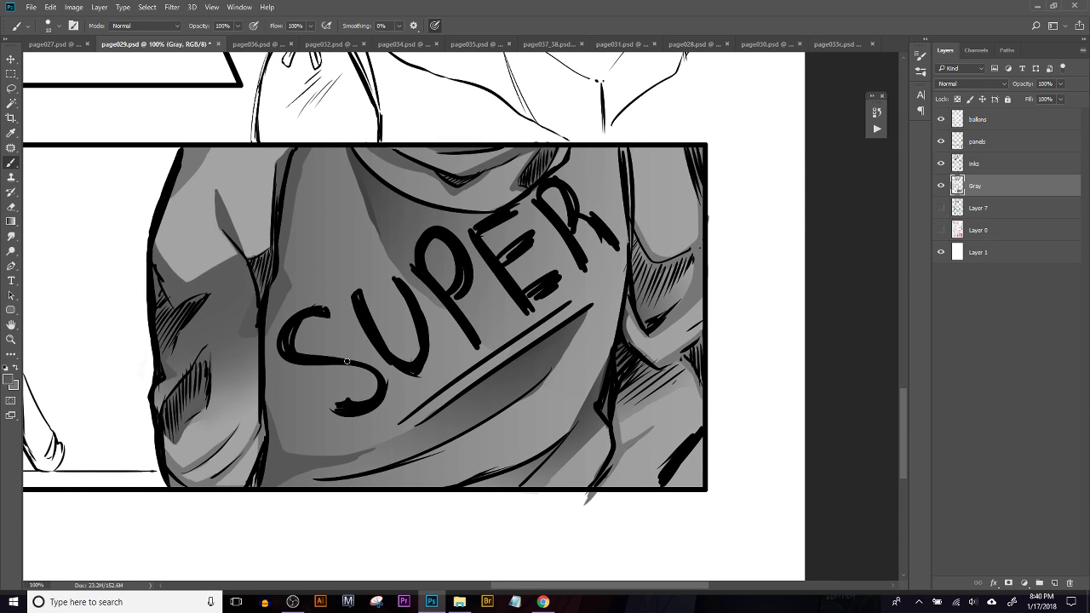
scroll(511, 298, "right", 3)
scroll(511, 298, "up", 1)
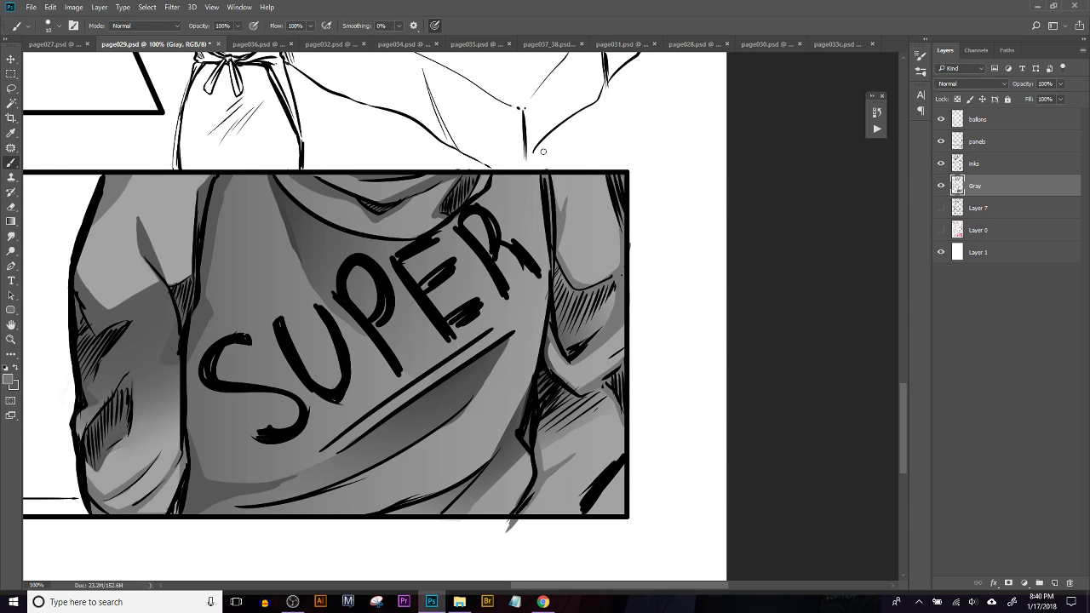
key("e")
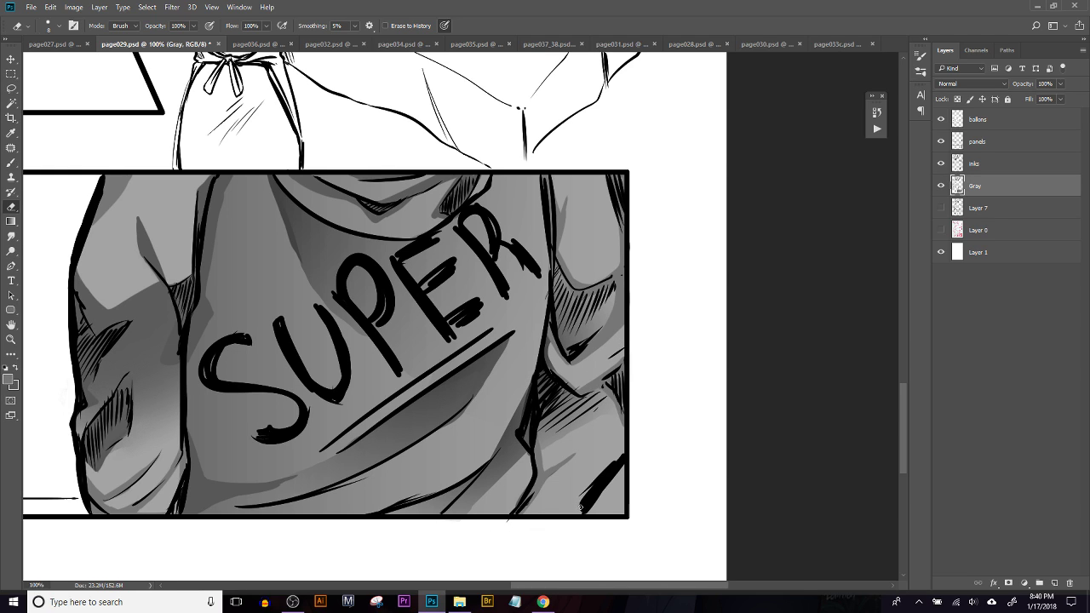
Switch to page027.psd and, in the Art group, hide inks Copy and Layer 3 and show the gray layer
left_click_drag(547, 313, 559, 479)
left_click_drag(571, 351, 675, 533)
key("ctrl+=")
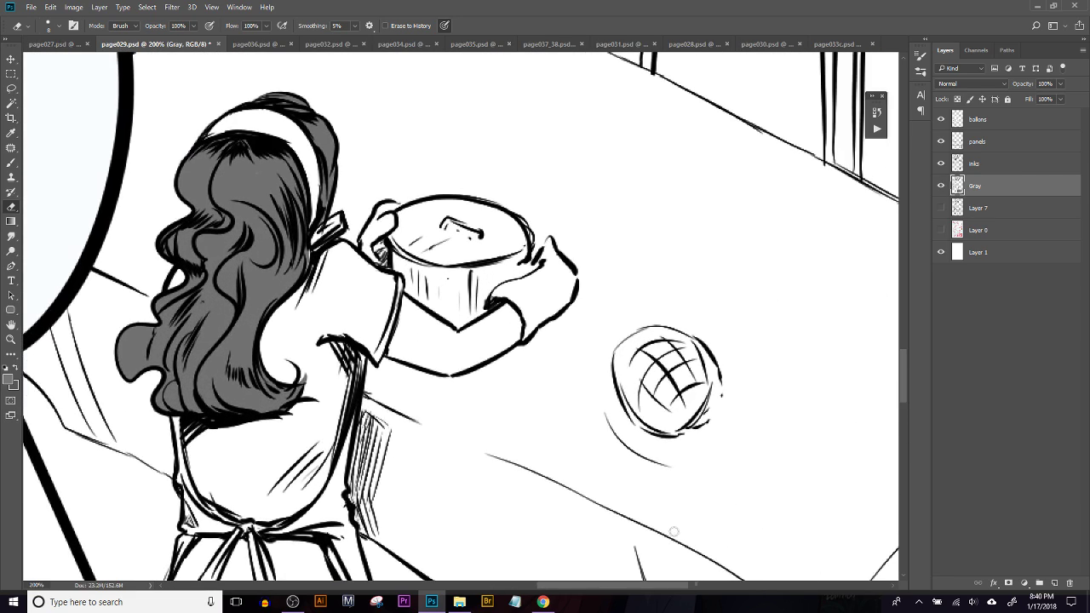
left_click_drag(428, 374, 538, 358)
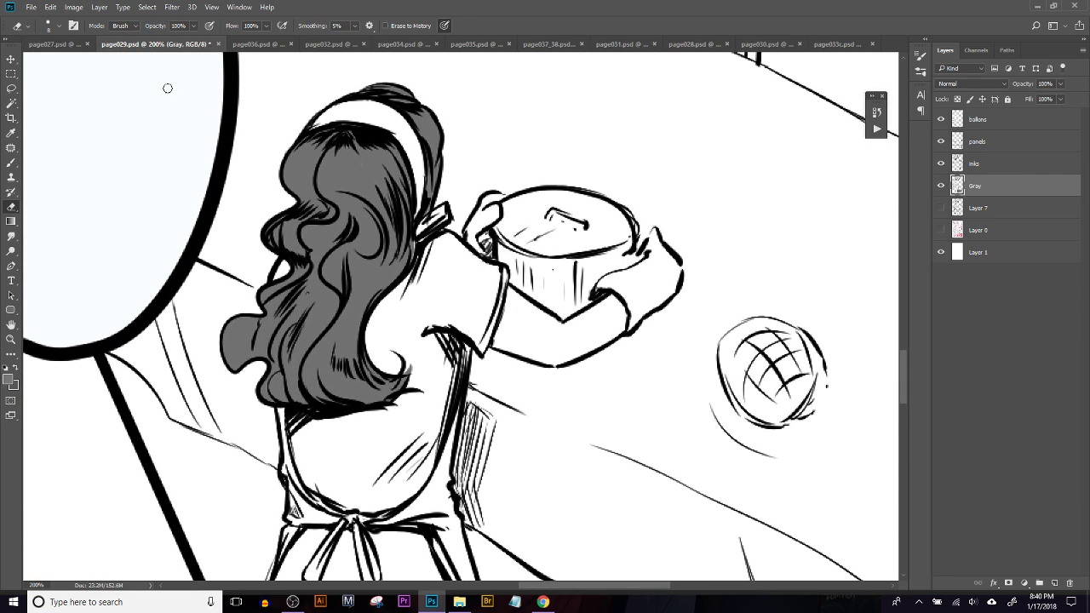
left_click(54, 43)
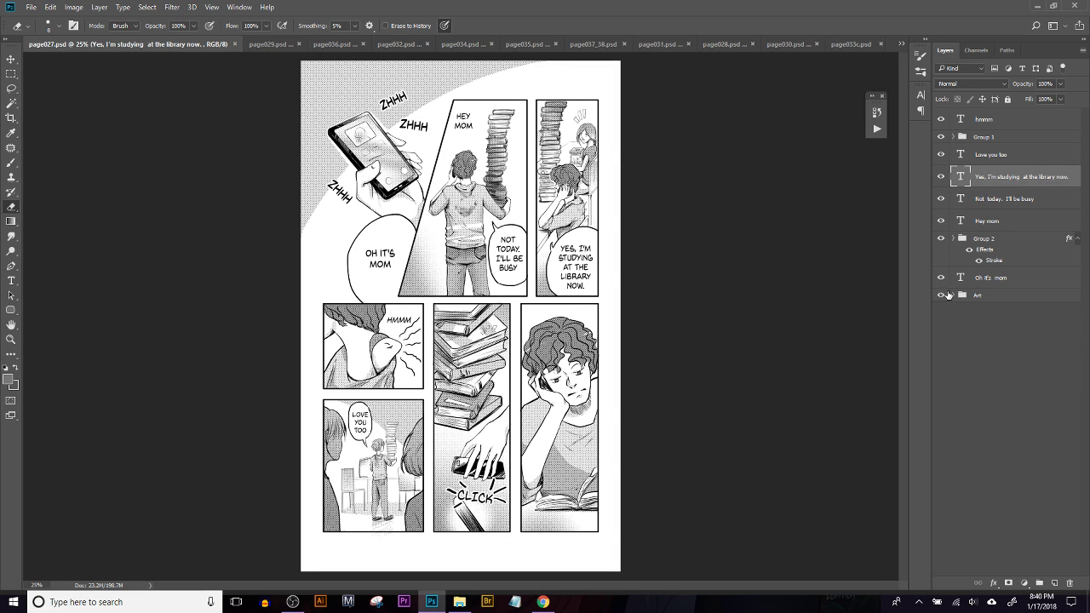
left_click(954, 295)
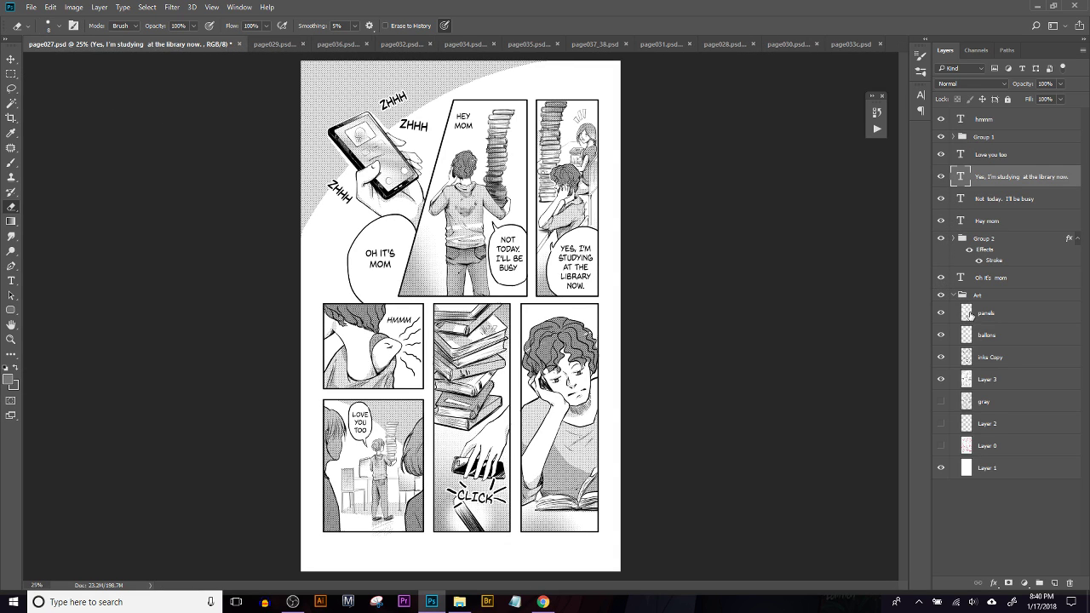
left_click(942, 357)
left_click(941, 379)
left_click(941, 401)
Sample a light gray from the seated figure's tones on page027.psd and return to page029.psd
key("ctrl+plus")
key("ctrl+plus")
left_click_drag(634, 451, 474, 261)
key("b")
left_click(546, 403, "alt")
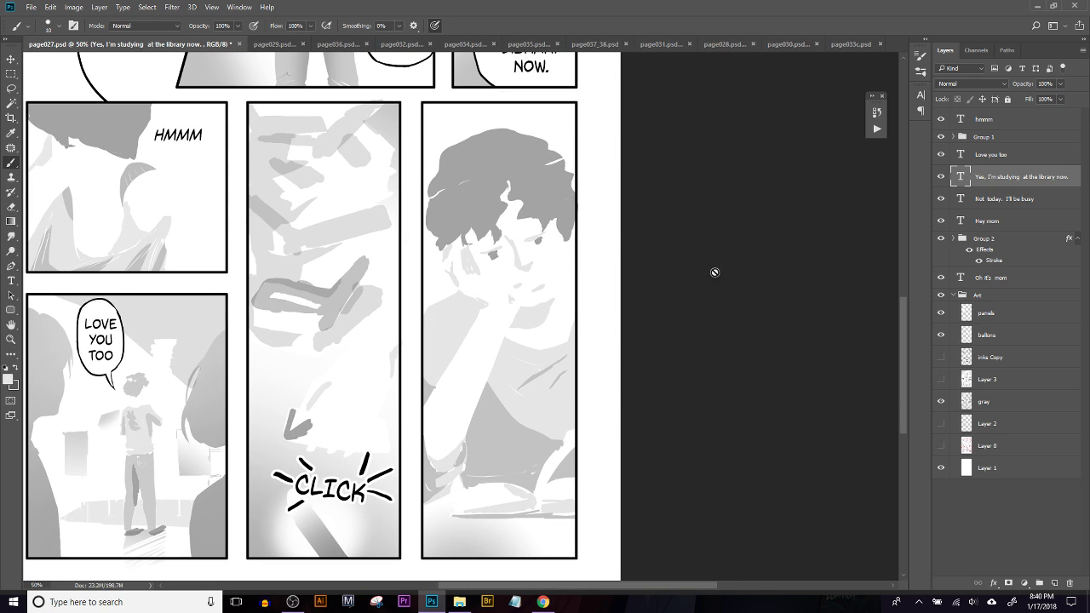
left_click(281, 44)
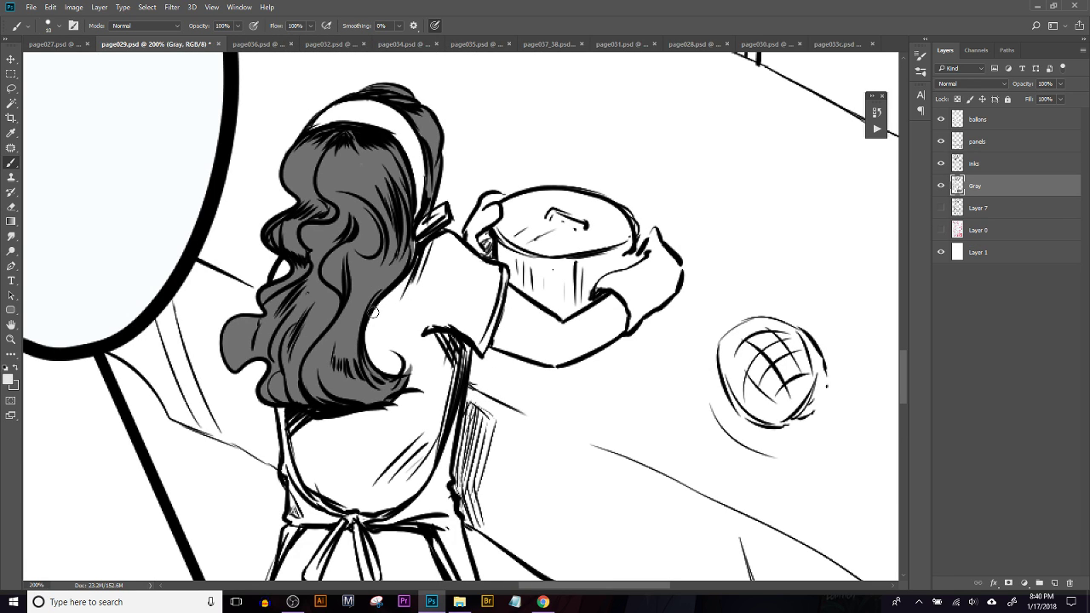
Brush light gray shadows on the woman's blouse beside her hair, over the shoulder and under the sleeve
key("alt")
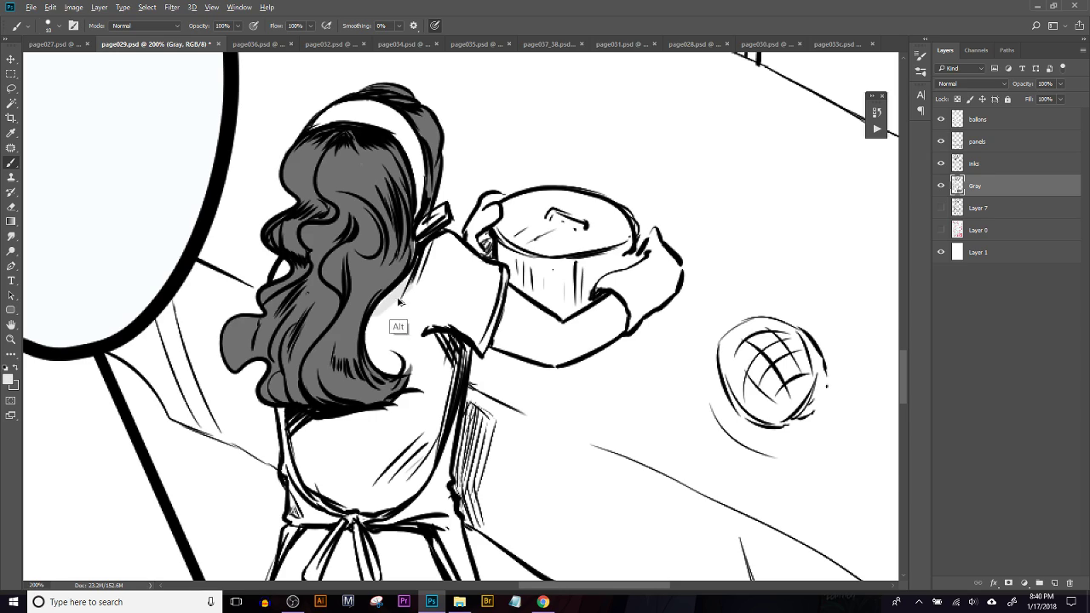
mouse_move(379, 308)
left_mouse_down()
mouse_move(447, 236)
mouse_move(405, 293)
mouse_move(423, 281)
mouse_move(384, 312)
mouse_move(435, 274)
mouse_move(453, 240)
mouse_move(460, 261)
mouse_move(470, 252)
mouse_move(470, 265)
mouse_move(493, 266)
mouse_move(473, 256)
mouse_move(479, 270)
mouse_move(499, 273)
left_mouse_up()
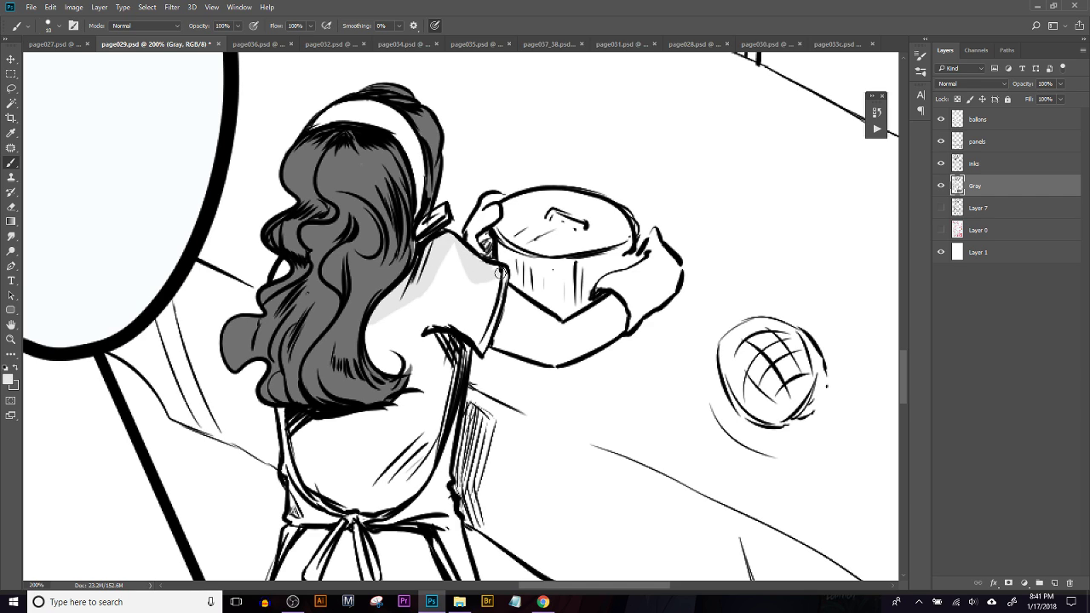
scroll(447, 369, "down", 2)
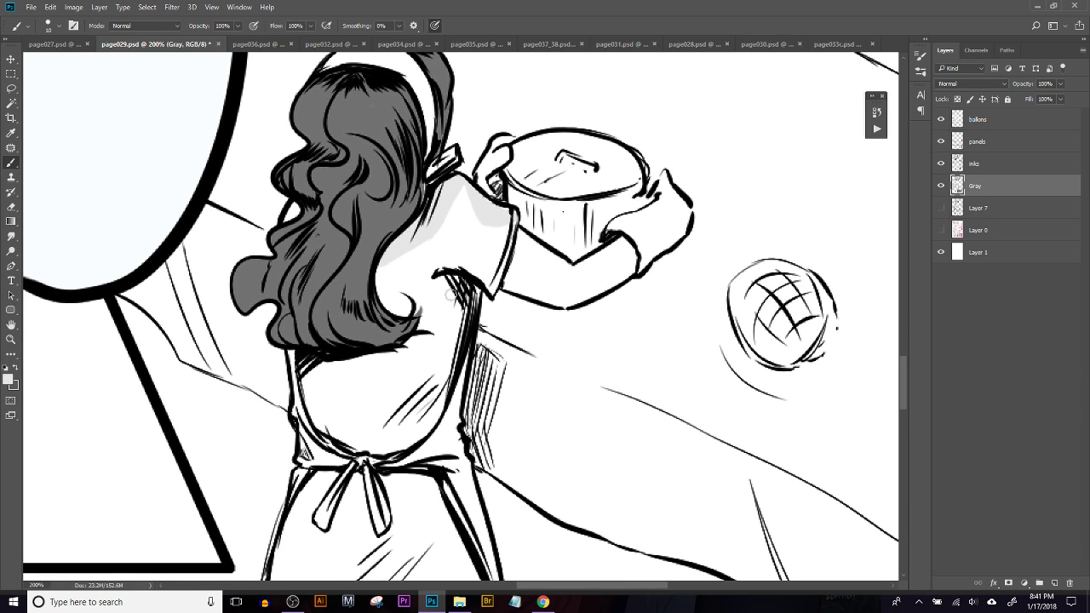
mouse_move(453, 350)
left_mouse_down()
mouse_move(450, 278)
mouse_move(409, 290)
mouse_move(442, 297)
left_mouse_up()
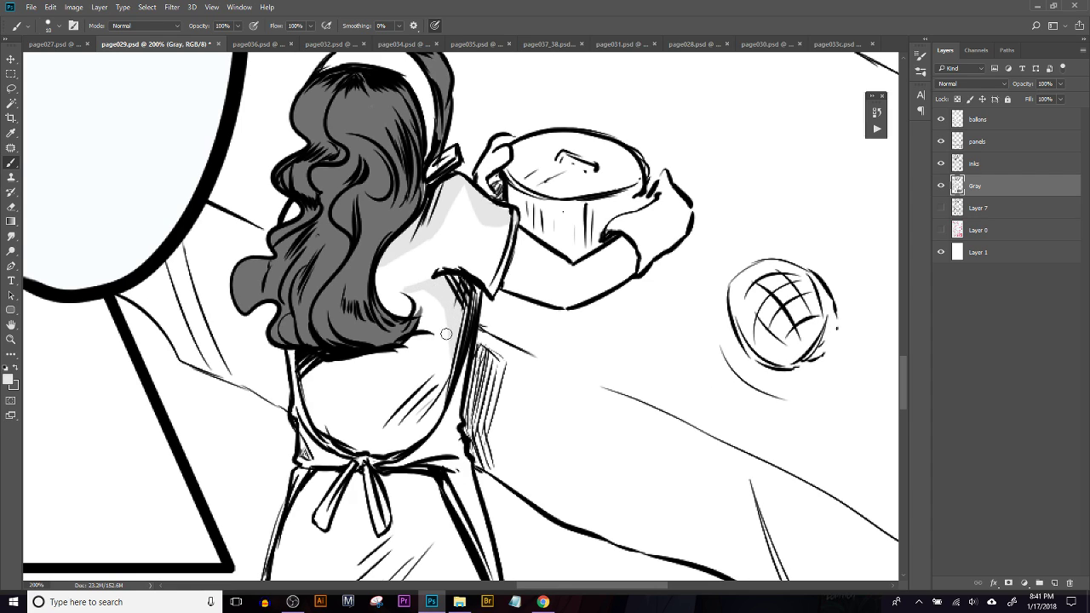
Brush light gray shadows on the blouse's back below the hair and down toward the apron bow
mouse_move(350, 360)
left_mouse_down()
mouse_move(327, 398)
mouse_move(324, 381)
mouse_move(316, 413)
mouse_move(313, 390)
mouse_move(319, 422)
mouse_move(320, 362)
mouse_move(302, 387)
mouse_move(323, 410)
mouse_move(348, 355)
mouse_move(321, 415)
mouse_move(359, 449)
left_mouse_up()
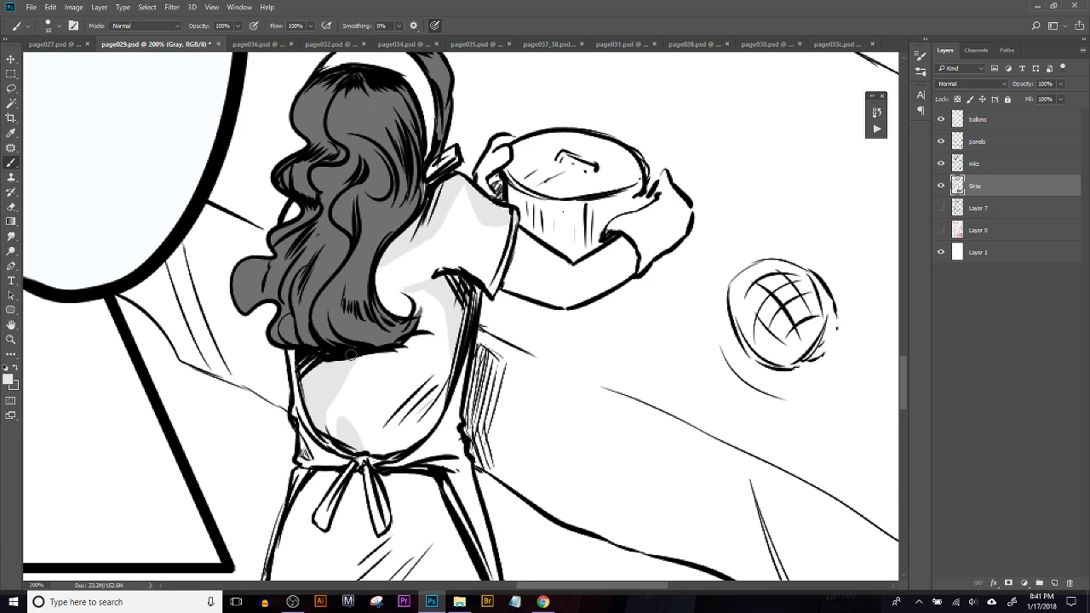
key("ctrl")
left_click_drag(388, 351, 373, 408)
left_click_drag(386, 355, 370, 409)
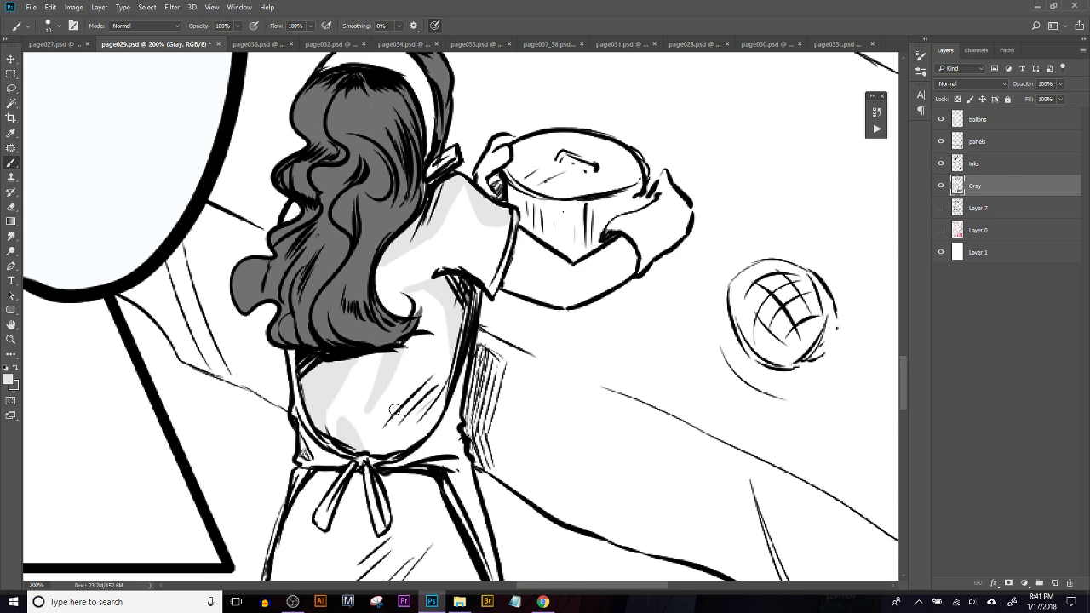
Trim the blouse's central fold shadow with the Eraser and add light gray by the lower hatching
key("e")
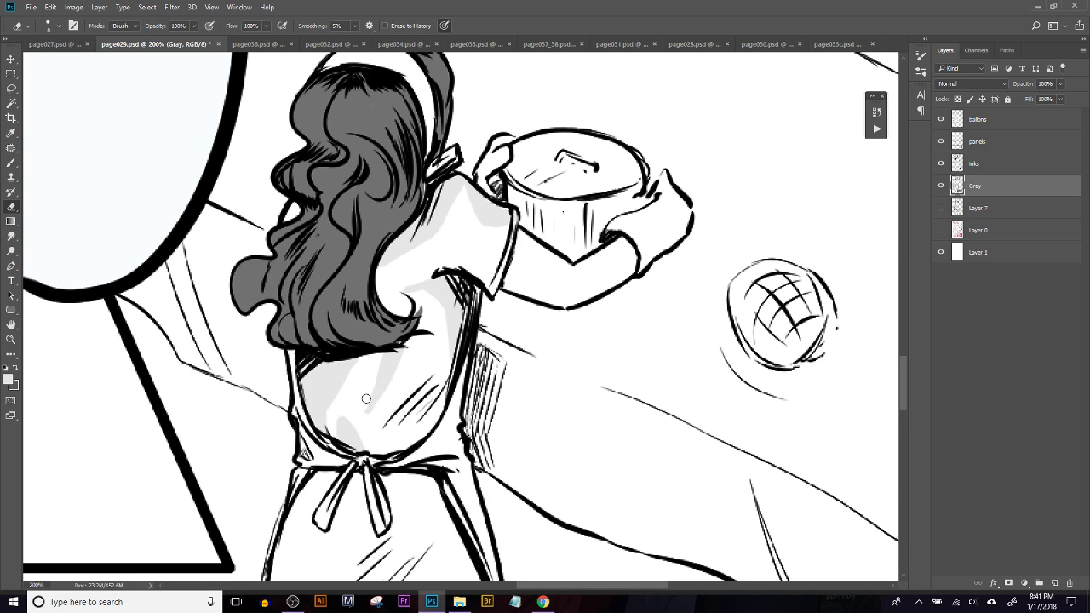
left_click_drag(366, 420, 405, 371)
key("c")
key("b")
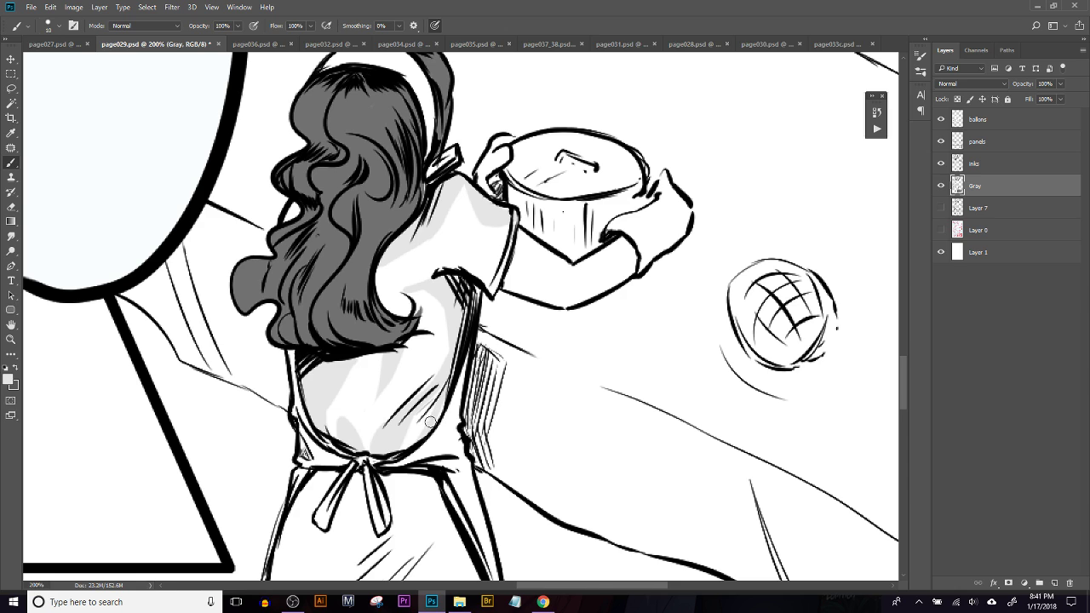
Brush a light gray shadow on the skirt beside the apron bow's left tail, redoing the unsuccessful strokes
left_click_drag(357, 427, 385, 251)
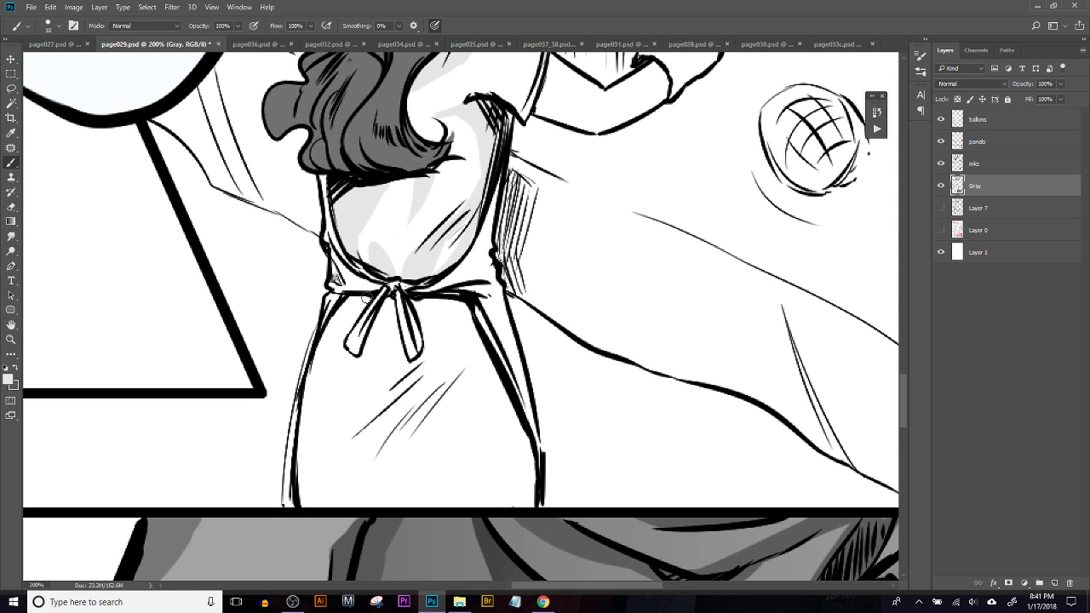
key("ctrl+z")
left_click_drag(364, 298, 341, 351)
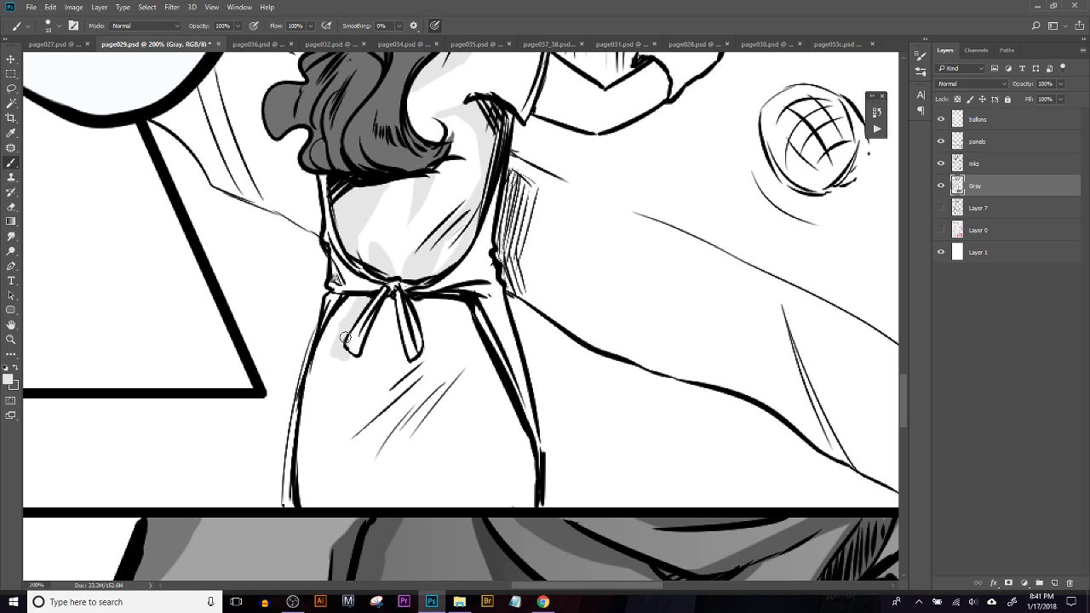
key("ctrl+alt+z")
left_click_drag(339, 298, 351, 356)
mouse_move(347, 297)
left_mouse_down()
mouse_move(364, 303)
mouse_move(349, 300)
left_mouse_up()
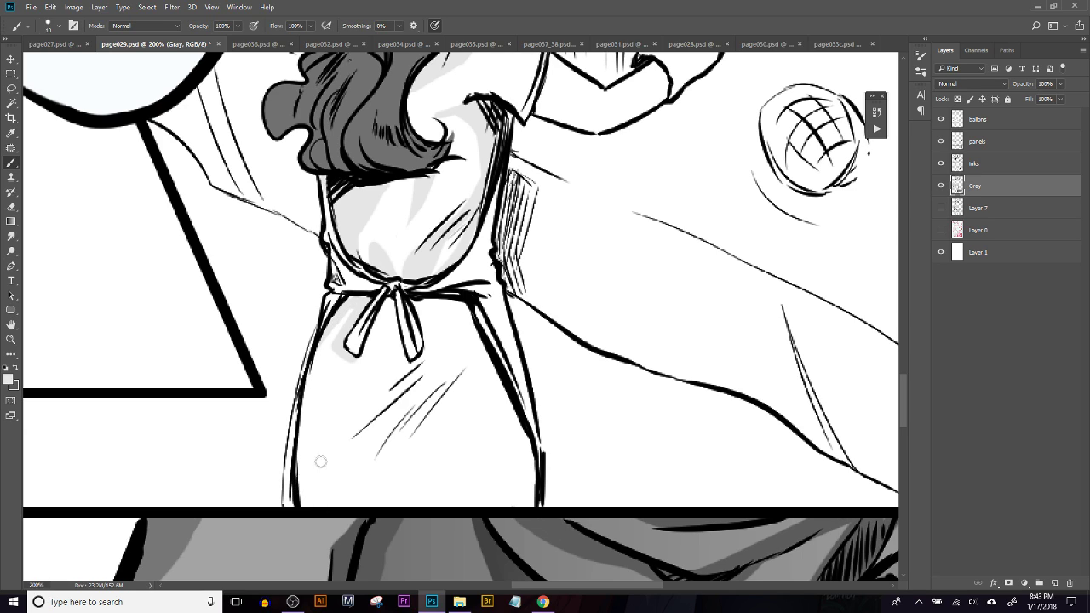
Brush a light gray diagonal fold shadow from the skirt's lower left corner up to the waist beside the bow
left_click_drag(305, 473, 404, 393)
key("ctrl+z")
left_click_drag(303, 485, 395, 393)
key("ctrl+z")
left_click_drag(302, 481, 397, 394)
key("ctrl+z")
mouse_move(297, 498)
left_mouse_down()
mouse_move(399, 398)
mouse_move(324, 487)
left_mouse_up()
mouse_move(393, 409)
left_mouse_down()
mouse_move(339, 454)
mouse_move(306, 503)
mouse_move(354, 430)
mouse_move(309, 489)
mouse_move(422, 378)
mouse_move(458, 307)
left_mouse_up()
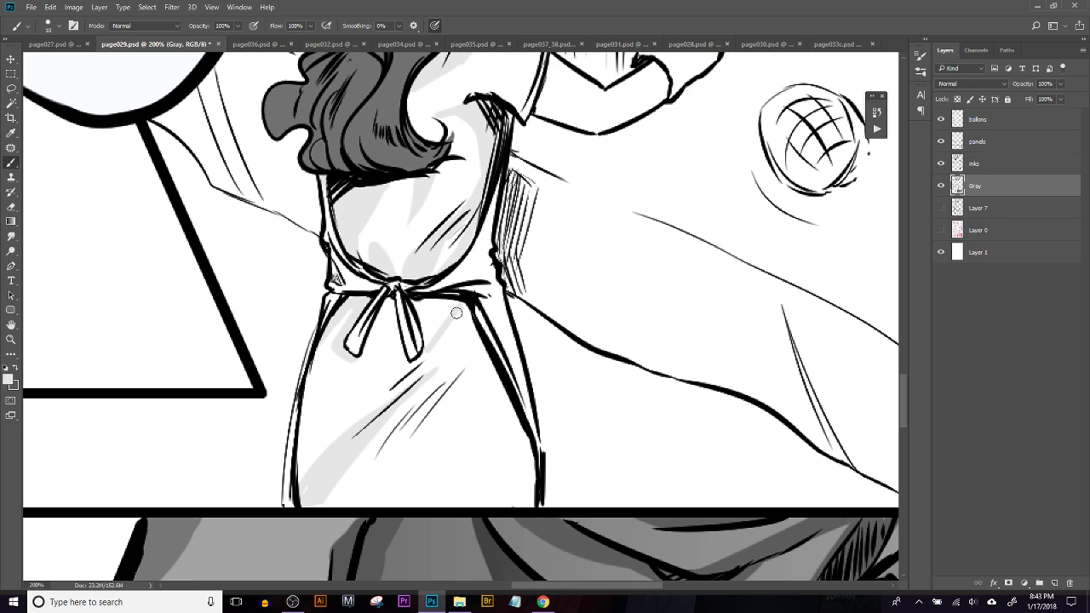
mouse_move(425, 356)
left_mouse_down()
mouse_move(472, 305)
mouse_move(430, 306)
mouse_move(446, 303)
left_mouse_up()
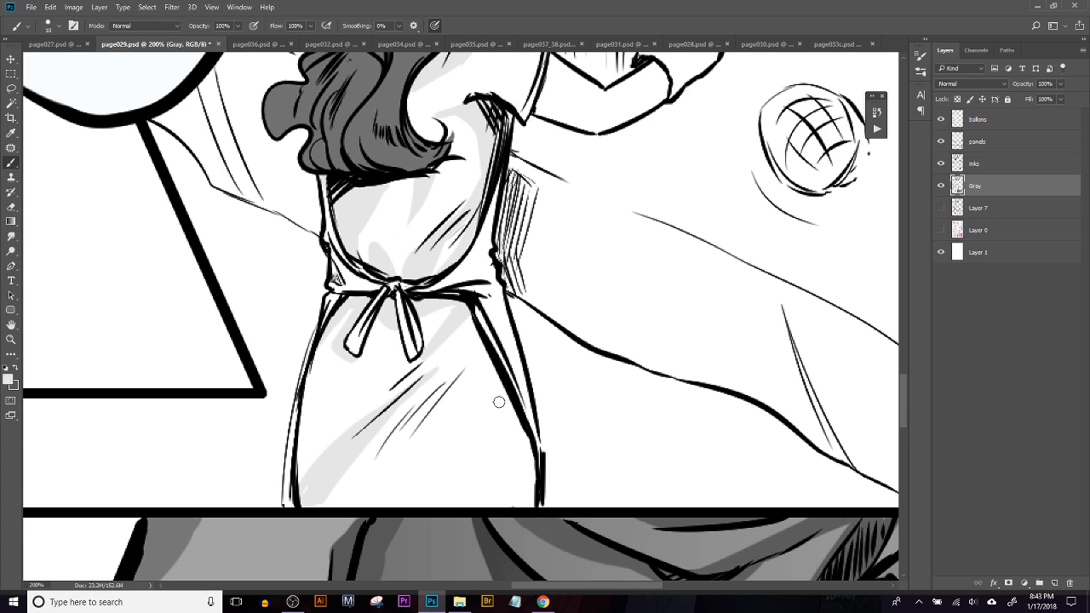
Brush light gray shadows in the skirt's lower right corner and along the diagonal folds by its right edge
left_click_drag(458, 509, 517, 442)
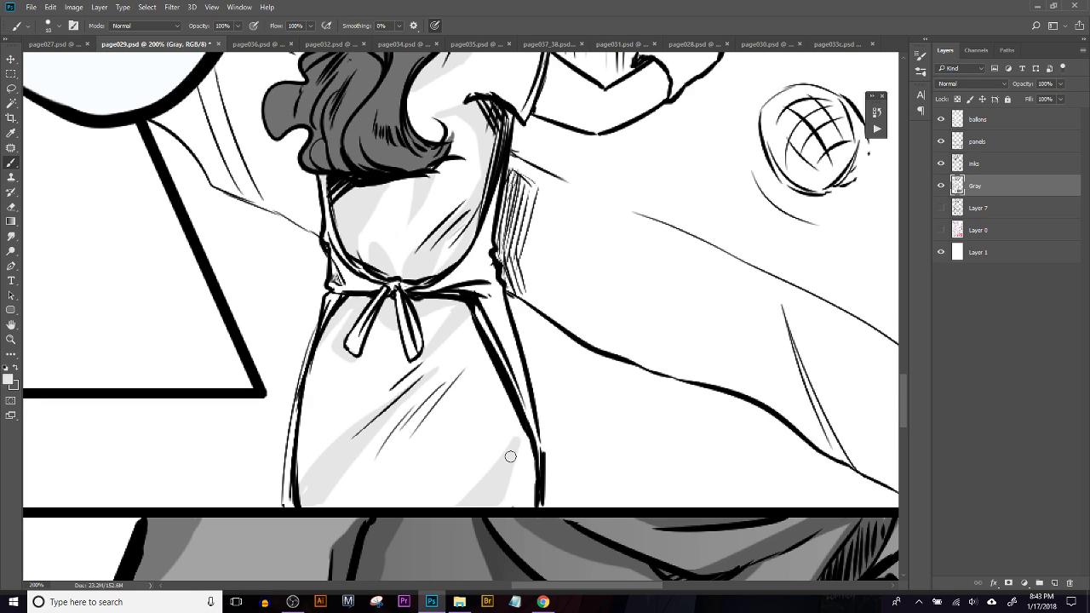
mouse_move(523, 426)
left_mouse_down()
mouse_move(533, 471)
mouse_move(526, 497)
mouse_move(509, 507)
left_mouse_up()
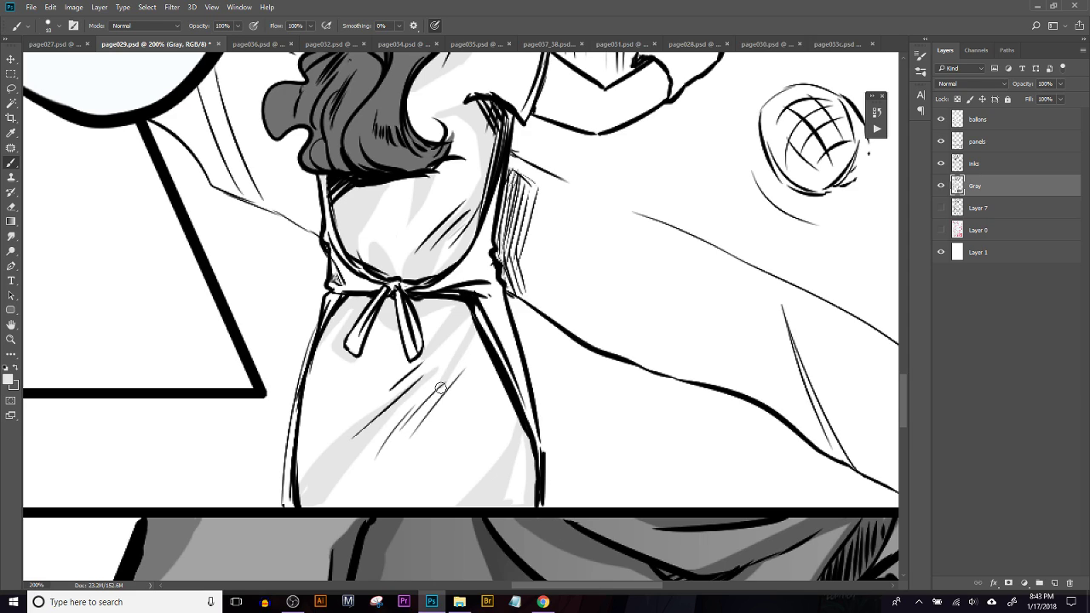
left_click_drag(482, 341, 432, 435)
mouse_move(464, 373)
left_mouse_down()
mouse_move(419, 465)
mouse_move(482, 377)
left_mouse_up()
left_click_drag(426, 456, 486, 365)
left_click_drag(450, 415, 481, 346)
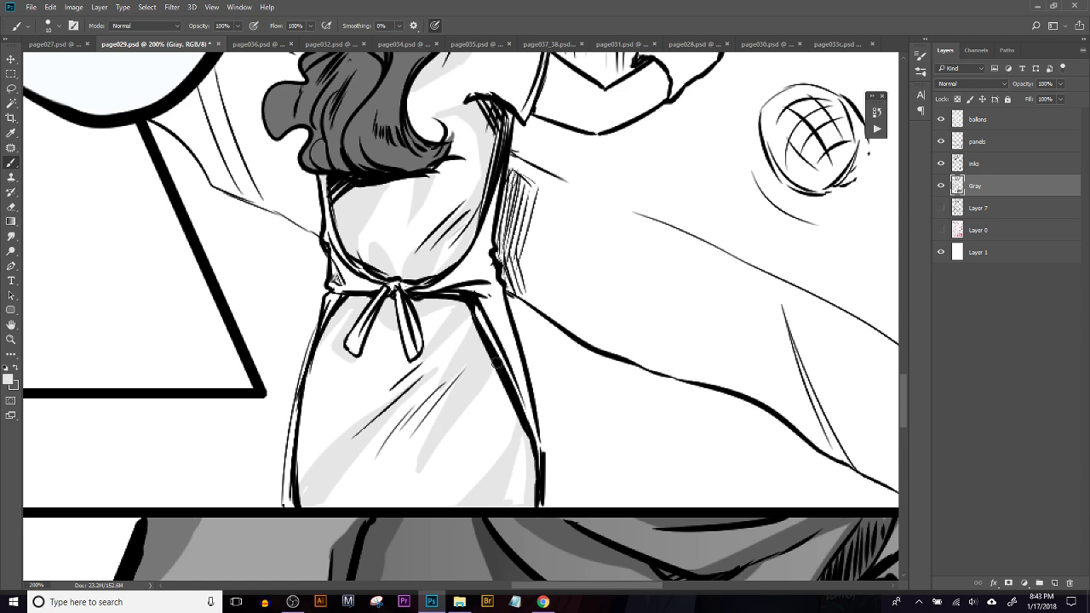
Trim the skirt's right-hand fold shadows with the Eraser along the hatching lines
key("e")
left_click_drag(448, 394, 444, 401)
mouse_move(409, 492)
left_mouse_down()
mouse_move(434, 421)
mouse_move(514, 351)
left_mouse_up()
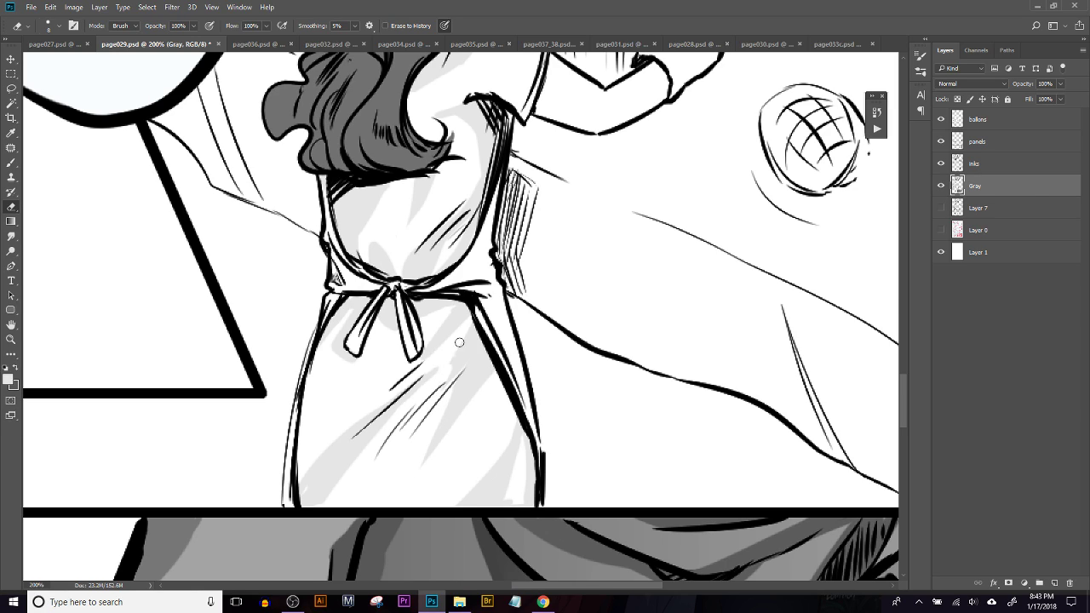
Trim the skirt's left diagonal fold shadow with the Eraser, from the waist beside the bow down to the lower left corner
left_click_drag(471, 321, 436, 386)
left_click_drag(363, 448, 403, 412)
mouse_move(445, 364)
left_mouse_down()
mouse_move(366, 466)
mouse_move(441, 372)
left_mouse_up()
left_click_drag(349, 465, 385, 427)
left_click_drag(339, 494, 344, 482)
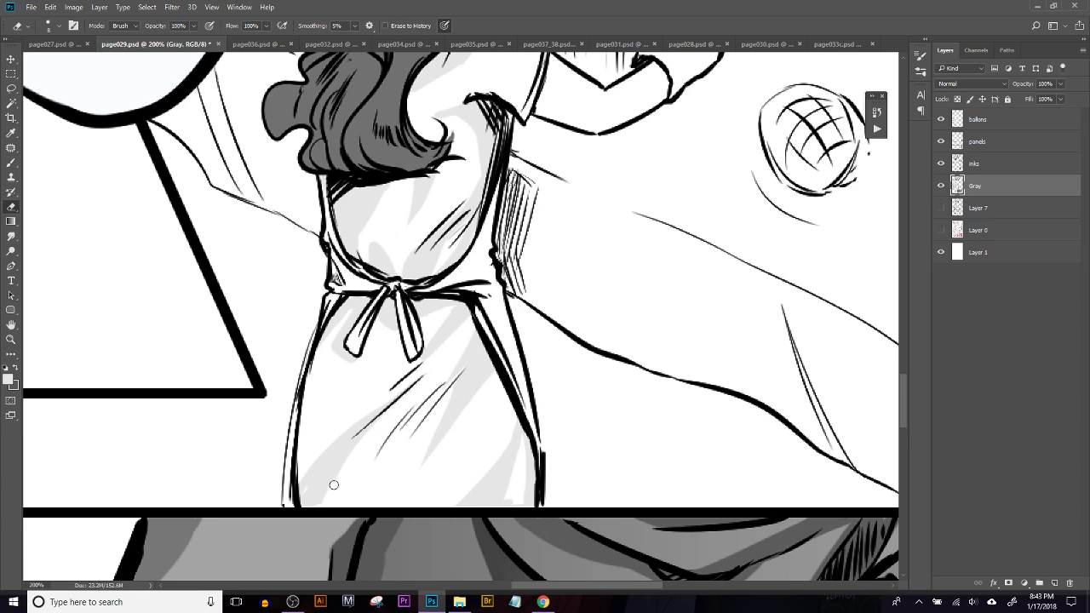
Sample the medium gray from the character's shirt in page027.psd for the Brush and return to page029.psd
key("b")
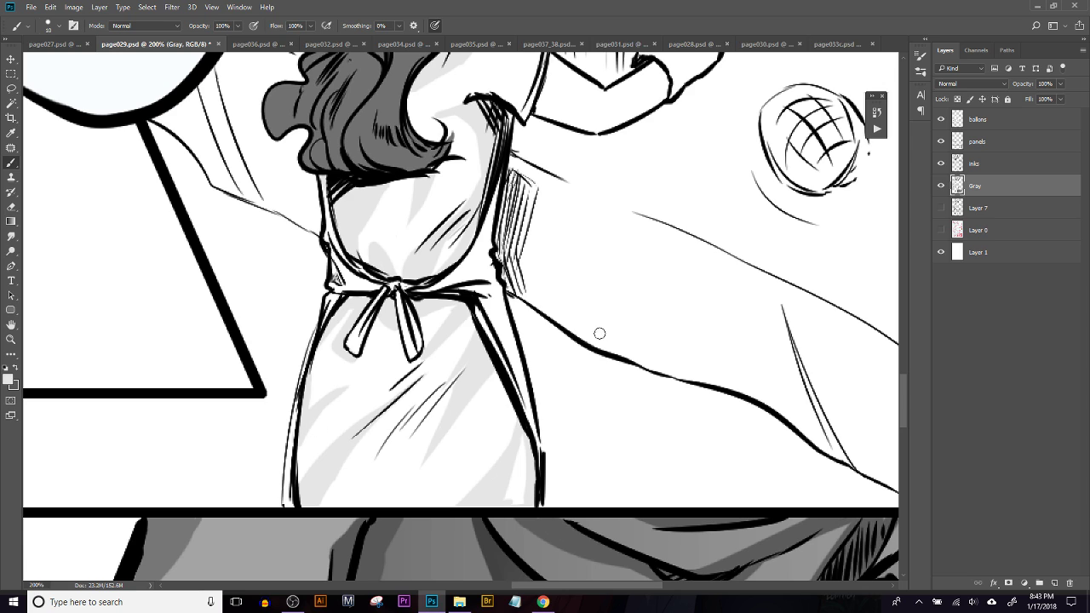
left_click_drag(540, 364, 577, 545)
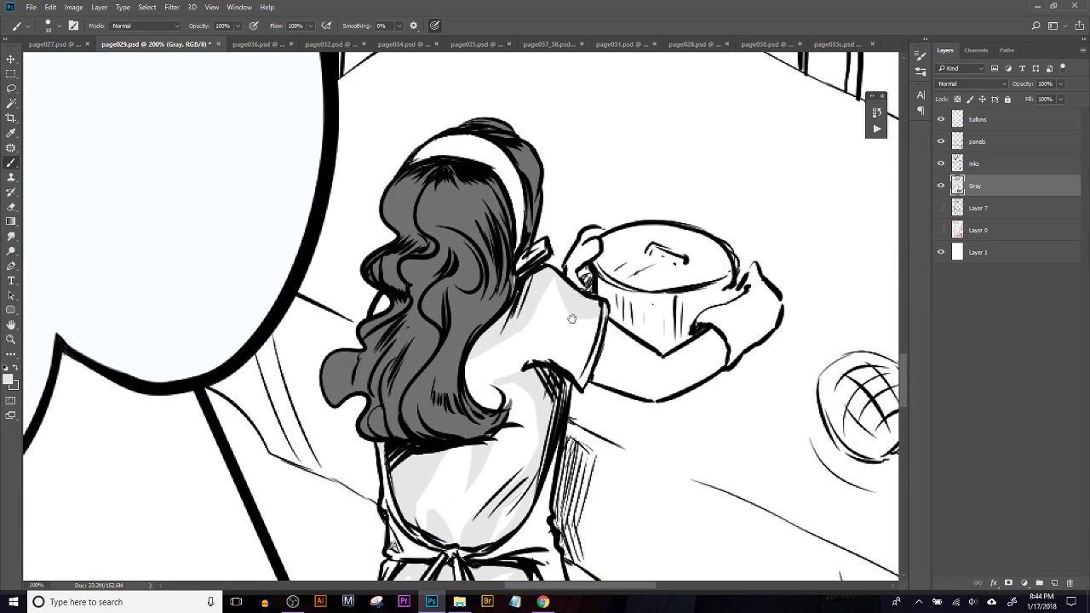
left_click(68, 47)
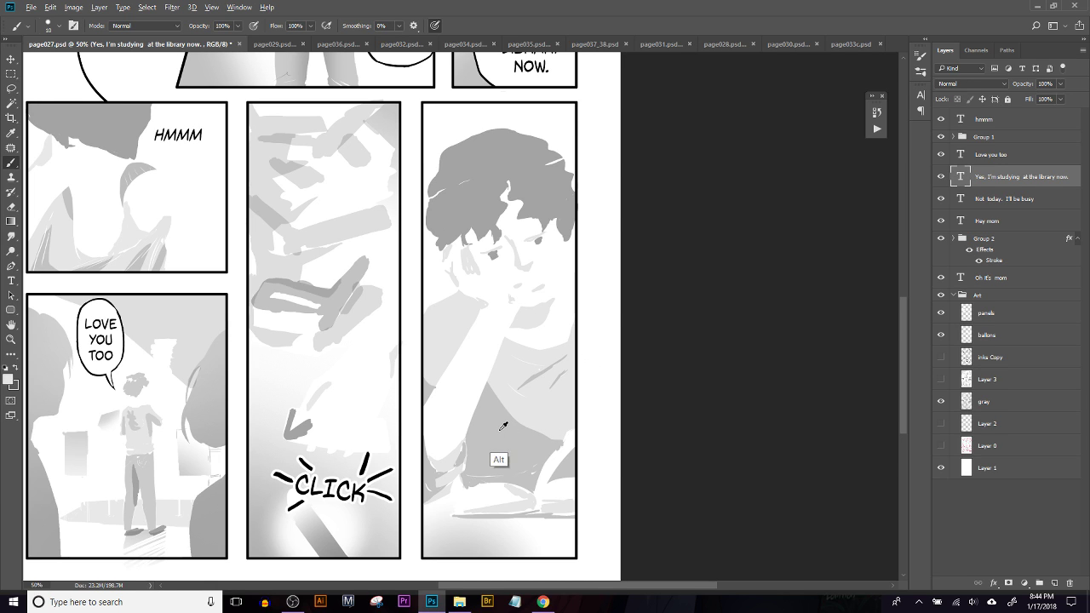
left_click(287, 44)
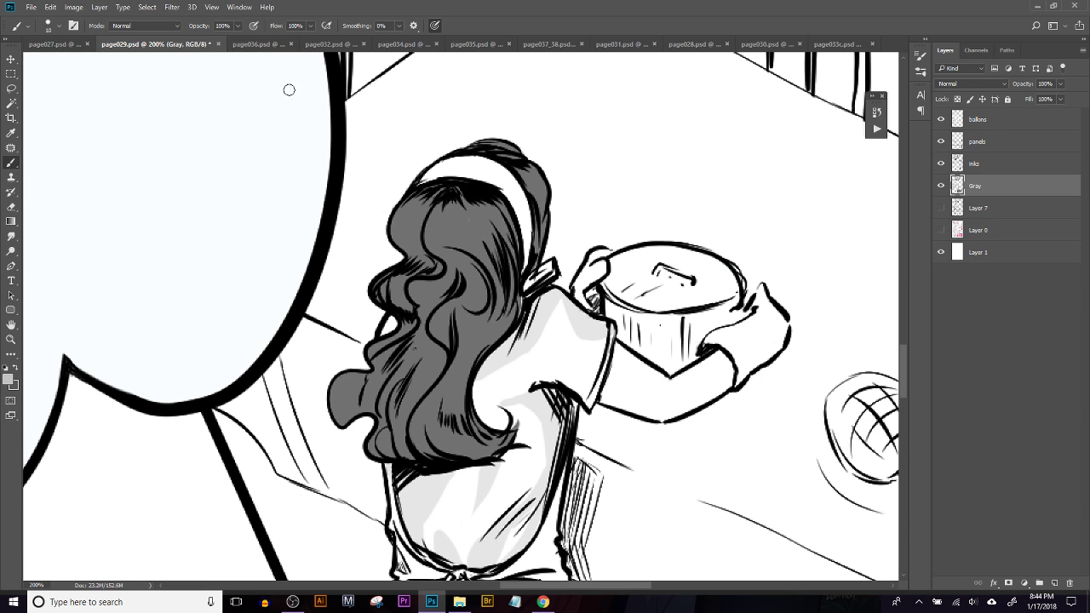
left_click_drag(499, 374, 430, 169)
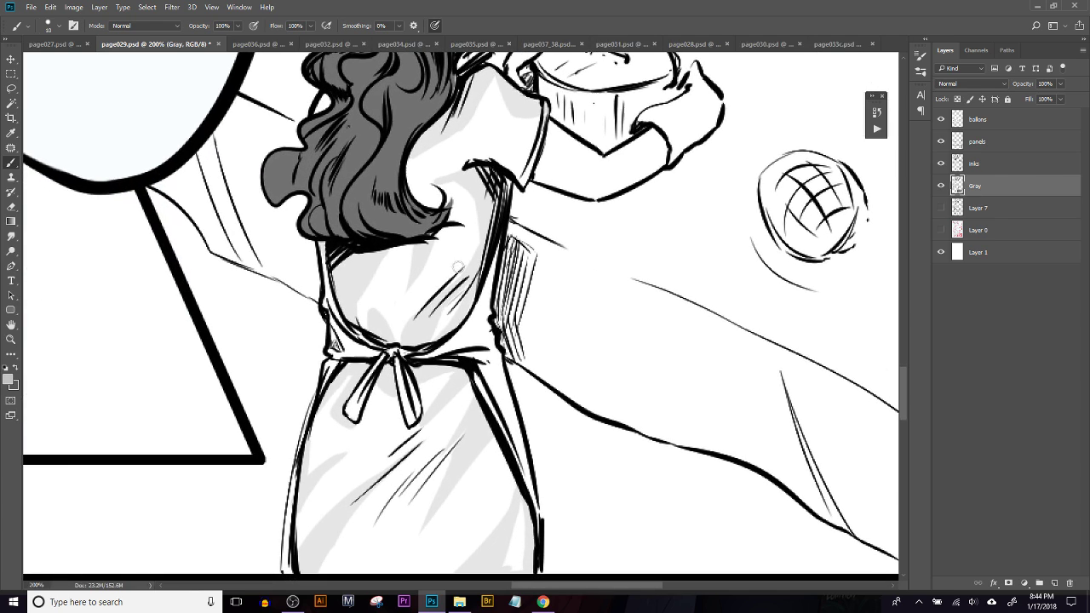
Brush medium gray over the dress around the waist outside the apron and down the strip along the skirt's right edge
mouse_move(382, 379)
left_mouse_down()
mouse_move(413, 414)
mouse_move(357, 406)
left_mouse_up()
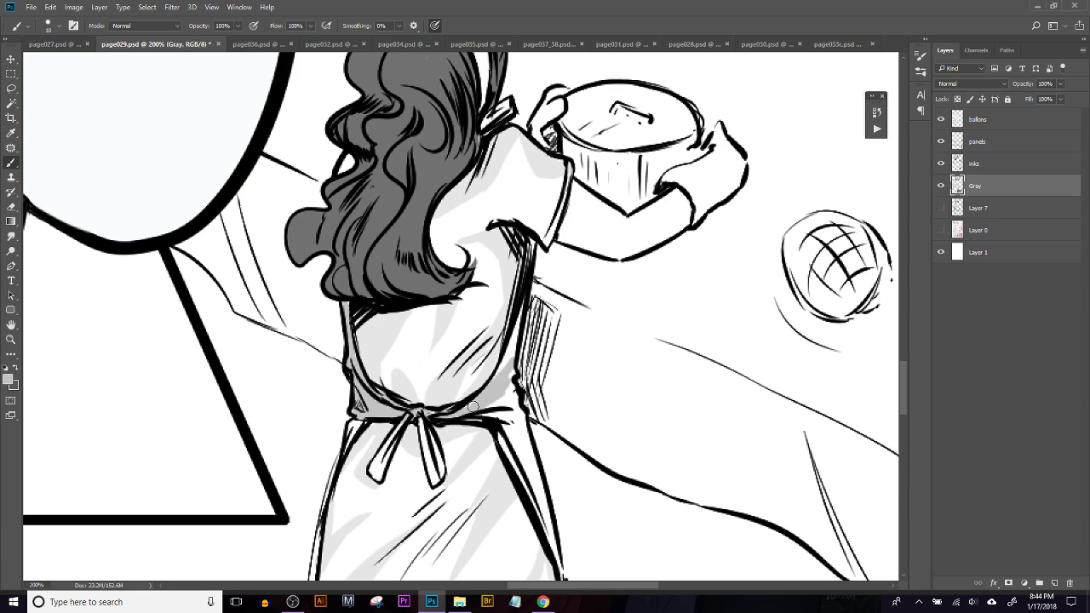
mouse_move(477, 399)
left_mouse_down()
mouse_move(506, 422)
mouse_move(504, 403)
mouse_move(516, 400)
mouse_move(511, 438)
left_mouse_up()
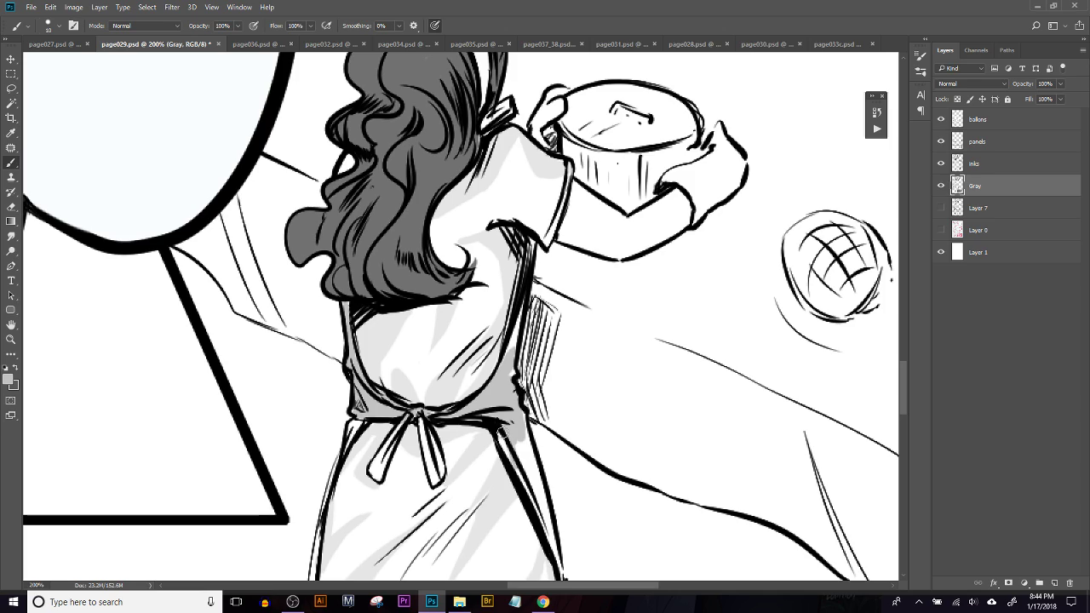
mouse_move(514, 435)
left_mouse_down()
mouse_move(535, 476)
mouse_move(523, 425)
mouse_move(546, 553)
mouse_move(530, 485)
mouse_move(546, 514)
left_mouse_up()
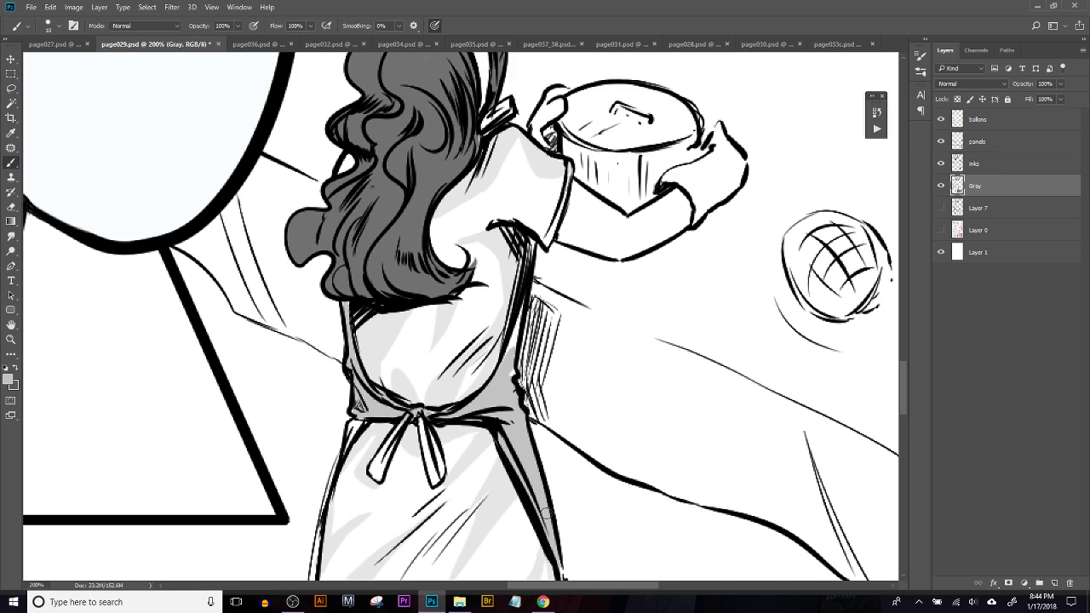
left_click_drag(902, 369, 900, 396)
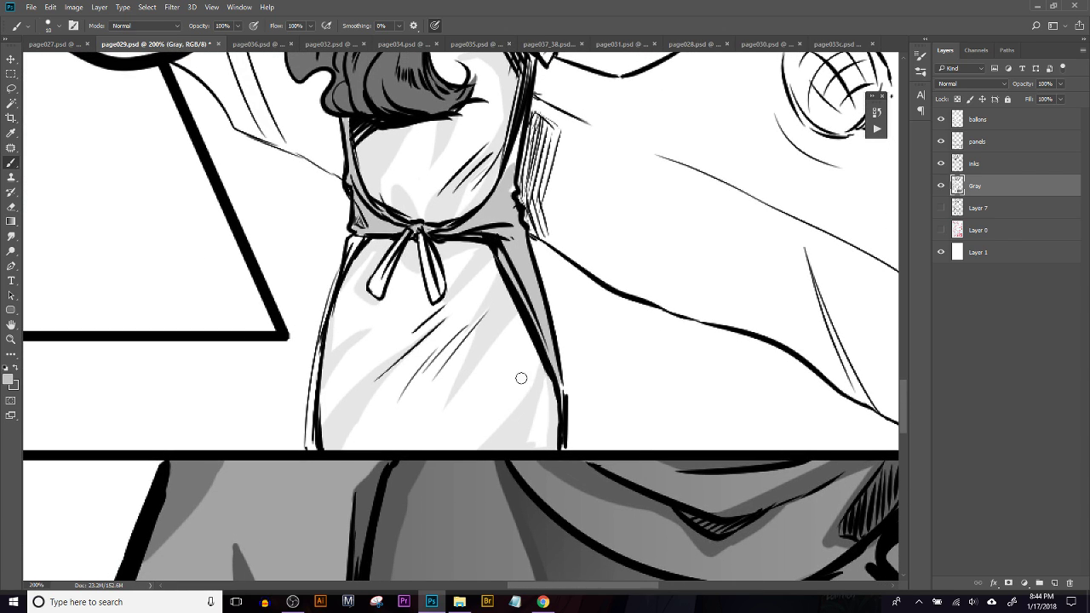
Brush medium gray on both sides of the woman's headband, leaving a white highlight across its top
mouse_move(899, 410)
left_mouse_down()
mouse_move(901, 363)
mouse_move(901, 385)
left_mouse_up()
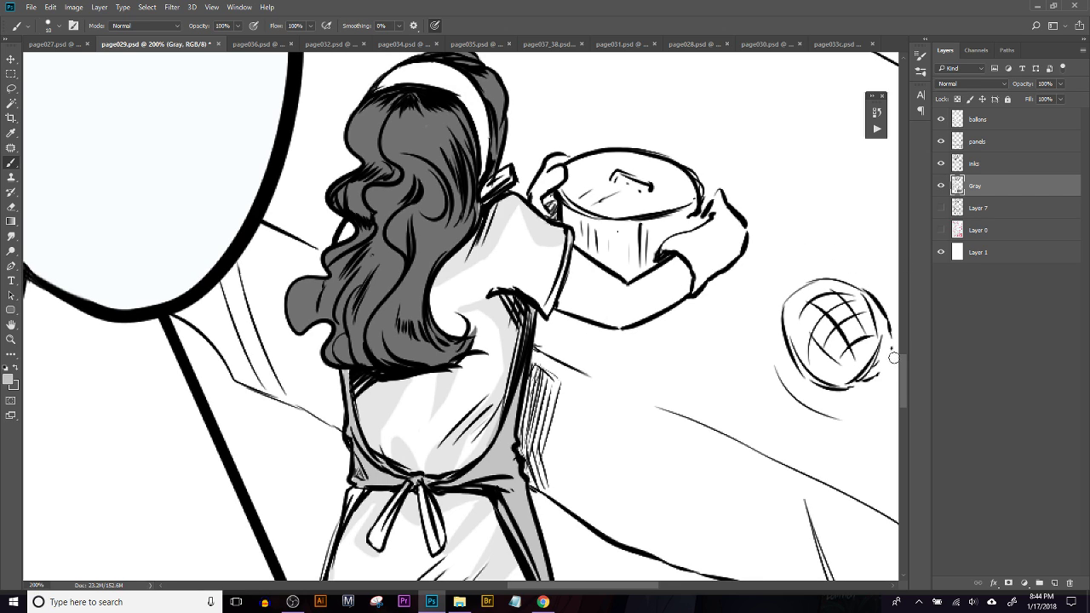
left_click_drag(902, 372, 907, 351)
mouse_move(438, 265)
left_mouse_down()
mouse_move(469, 288)
mouse_move(474, 279)
mouse_move(433, 264)
mouse_move(450, 265)
mouse_move(484, 345)
left_mouse_up()
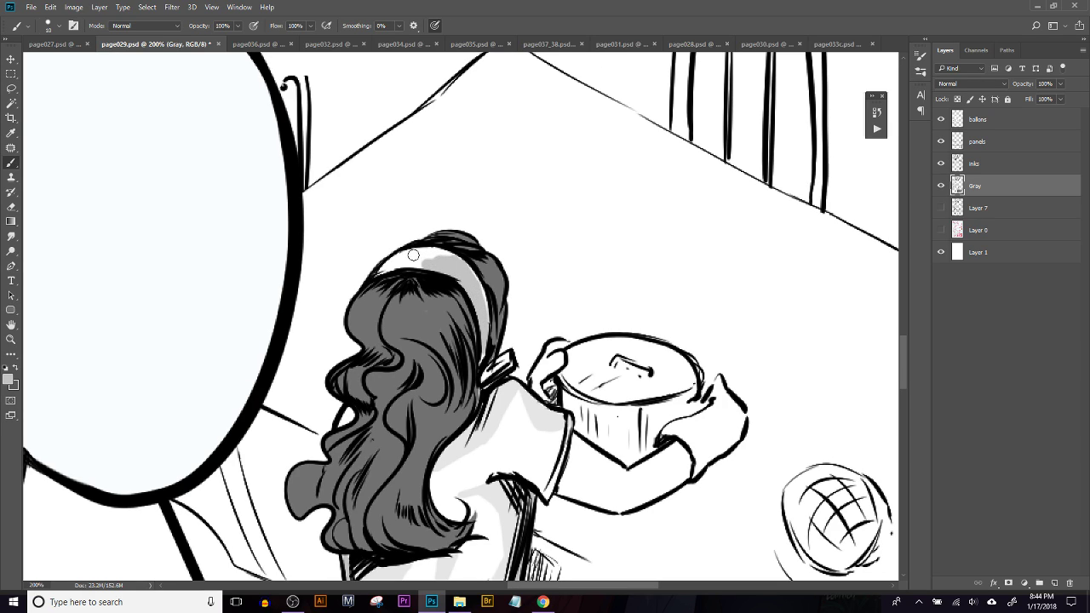
left_click_drag(388, 267, 418, 252)
Select the cooking pot with the Lasso, tone its lid and side with gray gradients, and deselect it
key("l")
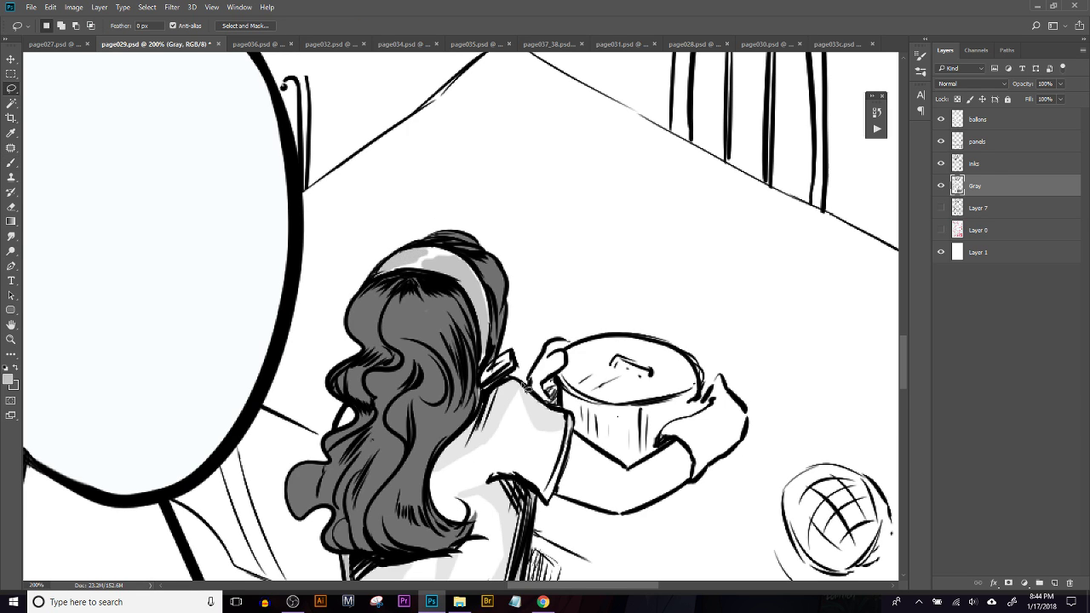
left_click_drag(431, 212, 411, 144)
left_click_drag(544, 274, 536, 251)
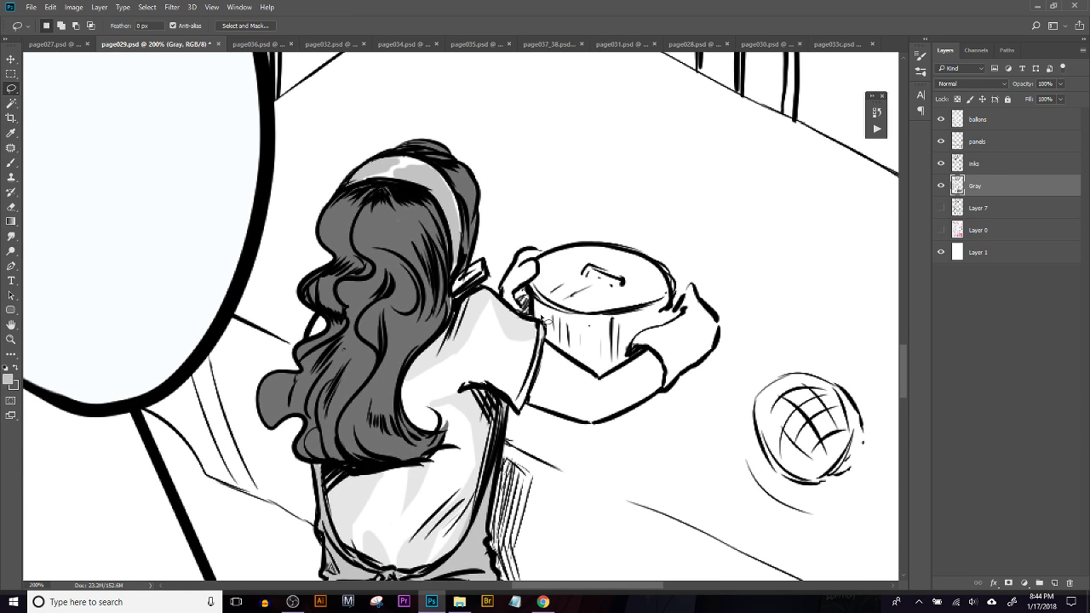
mouse_move(533, 317)
left_mouse_down()
mouse_move(549, 261)
mouse_move(616, 247)
mouse_move(604, 252)
mouse_move(656, 266)
mouse_move(677, 286)
mouse_move(684, 319)
mouse_move(662, 332)
mouse_move(689, 314)
mouse_move(640, 341)
mouse_move(637, 361)
mouse_move(608, 384)
mouse_move(597, 366)
mouse_move(532, 339)
left_mouse_up()
left_click(529, 298, "alt")
left_click(539, 285, "alt")
key("g")
left_click_drag(589, 209, 596, 349)
left_click_drag(612, 192, 601, 339)
key("ctrl+d")
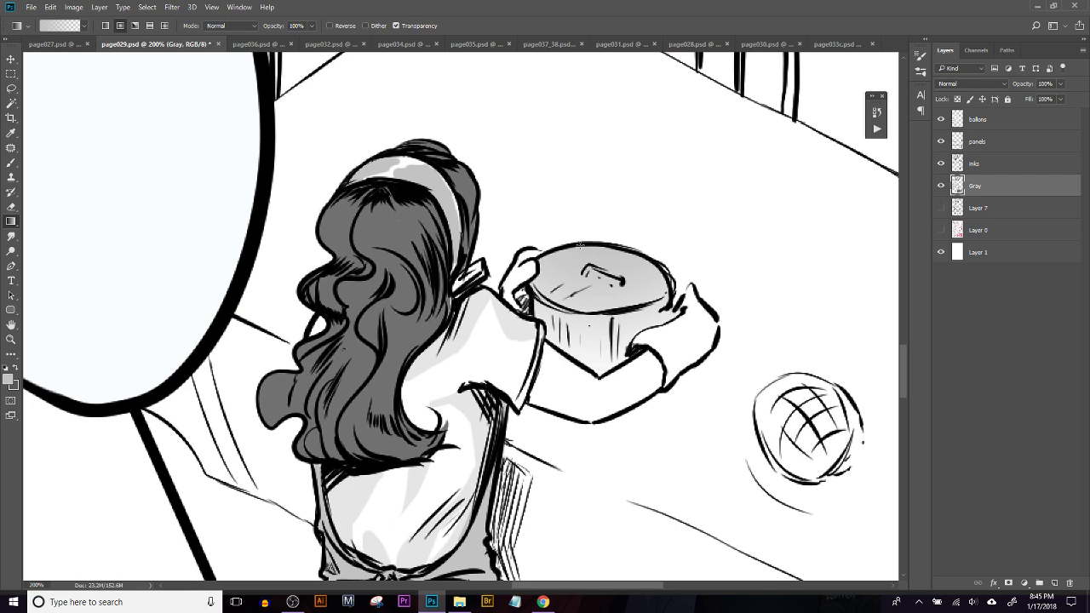
Brush gray shadows on the hands holding the pot, including the right mitt's outer edge and its thumb
key("b")
left_click_drag(521, 294, 514, 303)
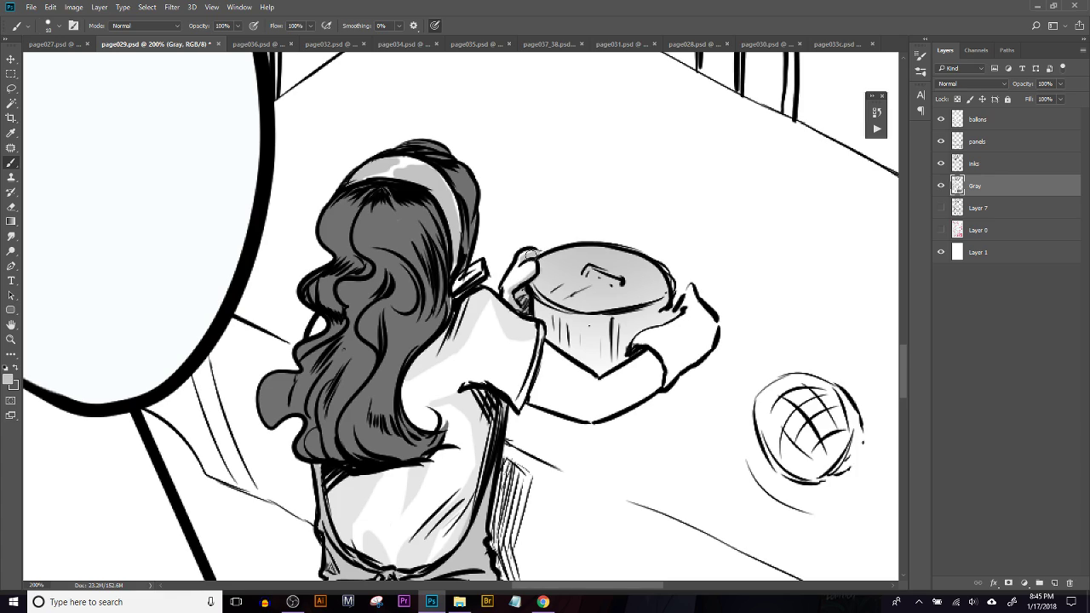
left_click_drag(680, 361, 712, 331)
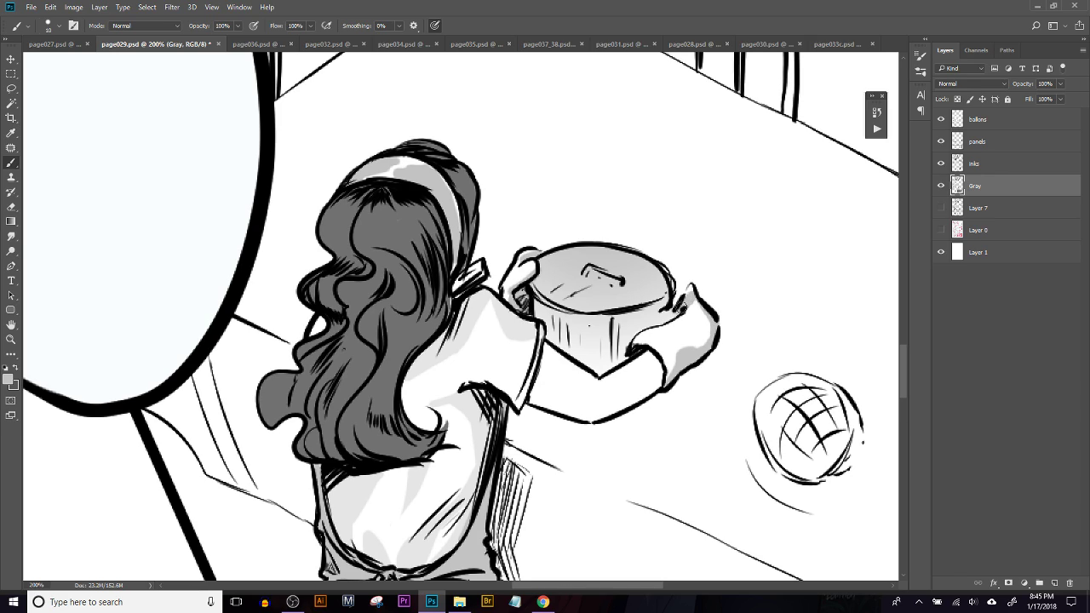
left_click_drag(685, 308, 629, 354)
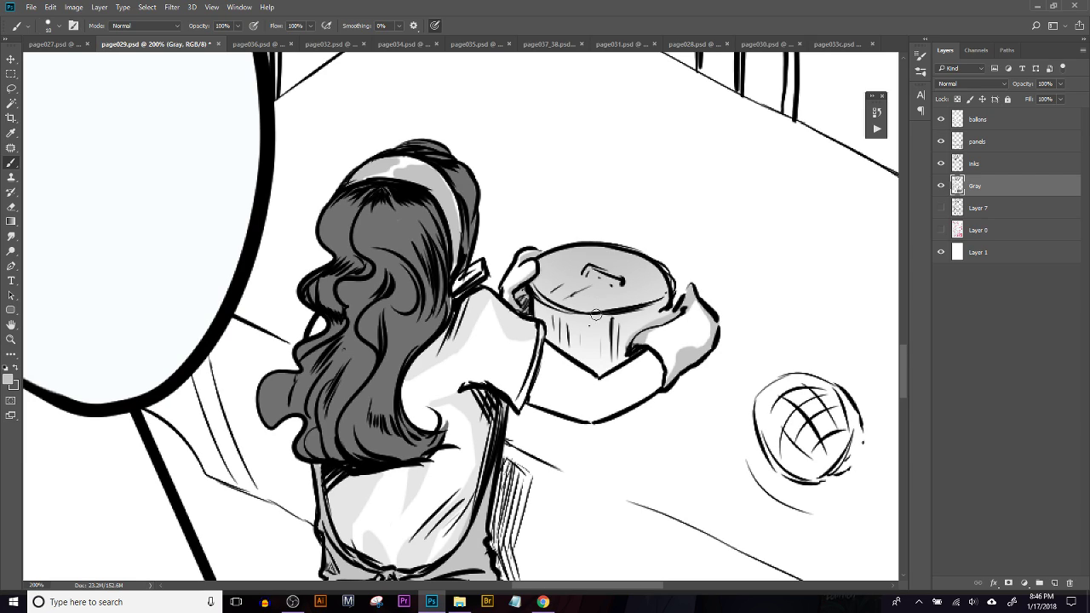
Undo the stroke on the pot's side and brush gray shading on the lid beside the handle and along the rim
mouse_move(601, 339)
left_mouse_down()
mouse_move(604, 370)
mouse_move(616, 364)
mouse_move(629, 356)
left_mouse_up()
key("ctrl+alt+z")
left_click_drag(618, 288, 608, 290)
mouse_move(542, 300)
left_mouse_down()
mouse_move(570, 315)
mouse_move(647, 304)
left_mouse_up()
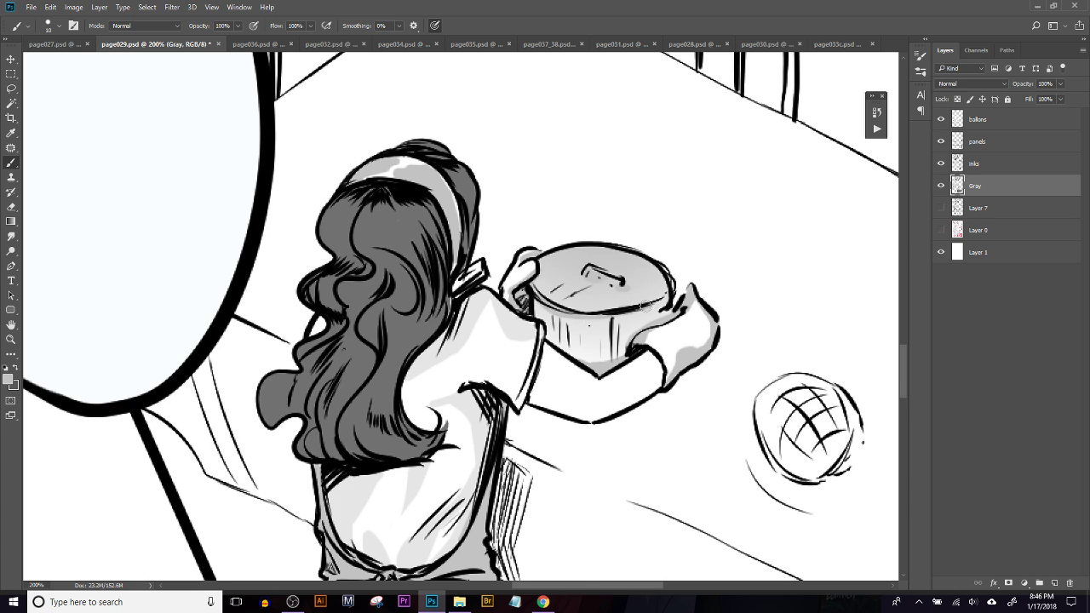
Sample the shirt's light gray and brush it at the sleeve's inner fold and in the gap at the hair's left edge
left_click_drag(473, 335, 446, 266)
left_click_drag(437, 327, 445, 310)
key("ctrl+z")
key("x")
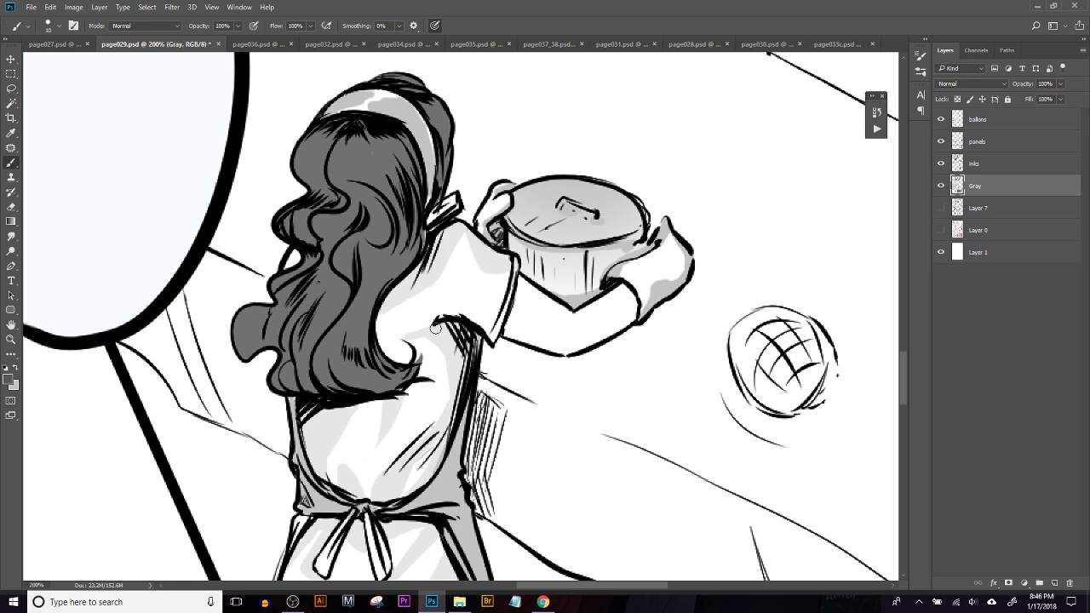
key("x")
left_click(438, 366, "alt")
left_click_drag(424, 320, 442, 319)
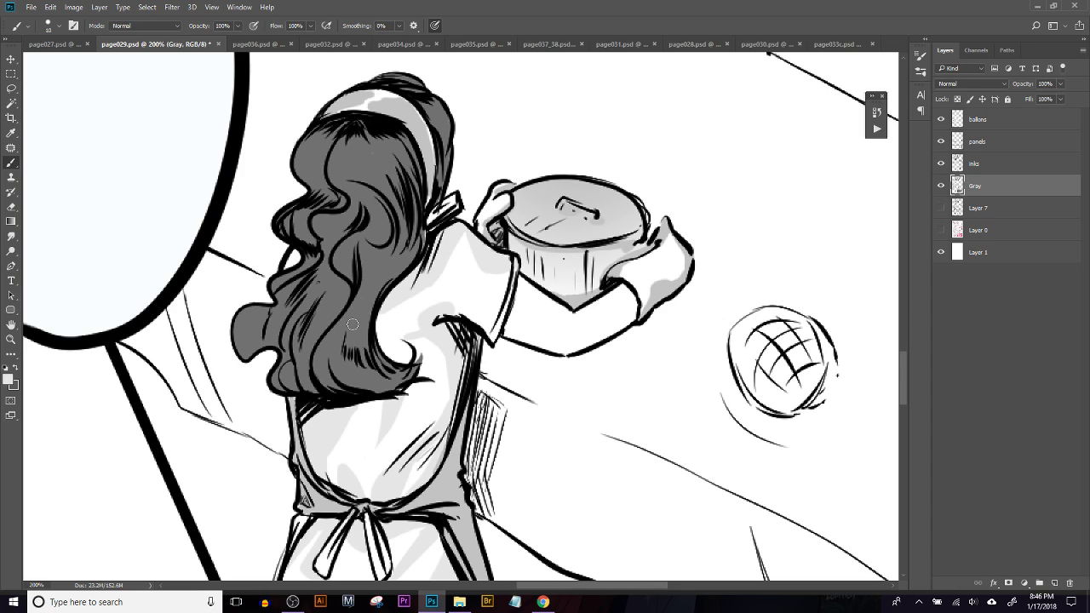
left_click_drag(293, 253, 293, 262)
left_click_drag(291, 258, 293, 263)
Brush light gray shadows along the sleeve's lower edge and the underside of the woman's outstretched arm
left_click(403, 112, "alt")
left_click_drag(511, 349, 510, 312)
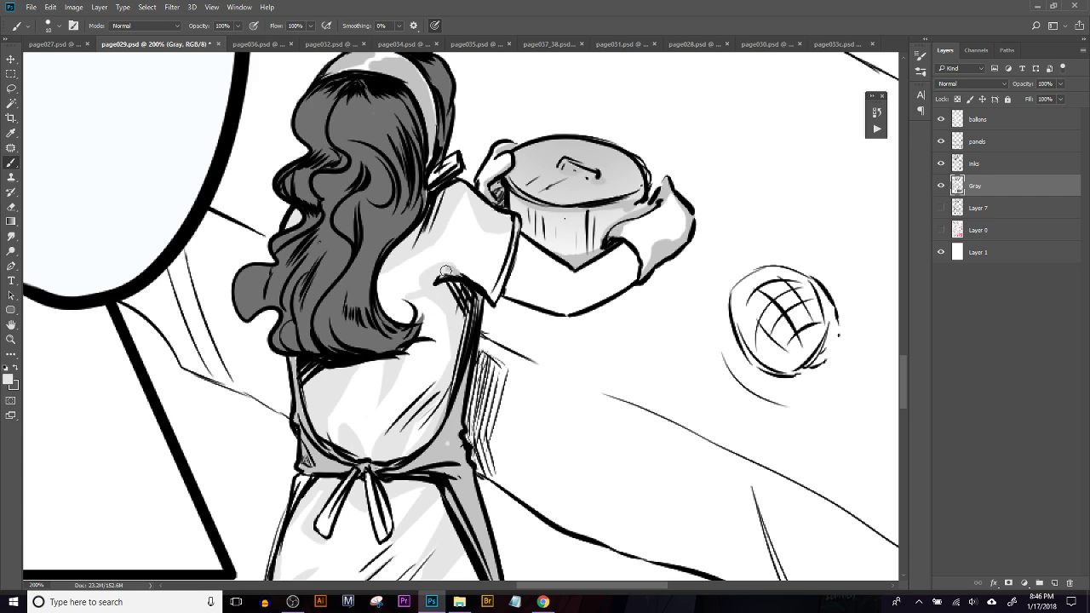
left_click_drag(457, 263, 496, 293)
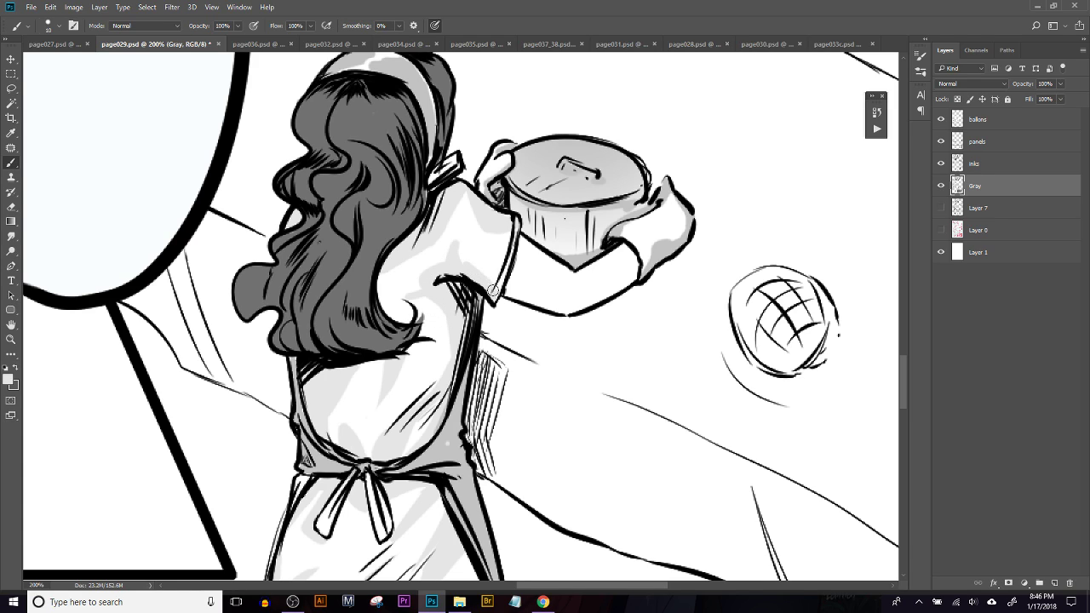
mouse_move(512, 253)
left_mouse_down()
mouse_move(506, 287)
mouse_move(559, 304)
left_mouse_up()
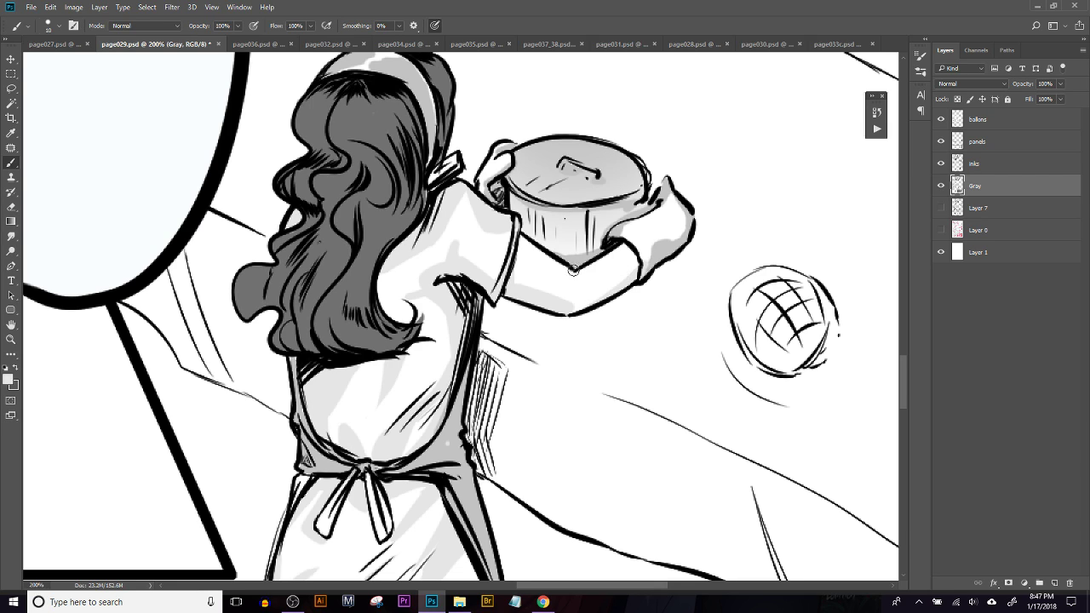
Sample the dress's medium gray and fill the missed spots at the right side of the waist
left_click_drag(672, 385, 613, 246)
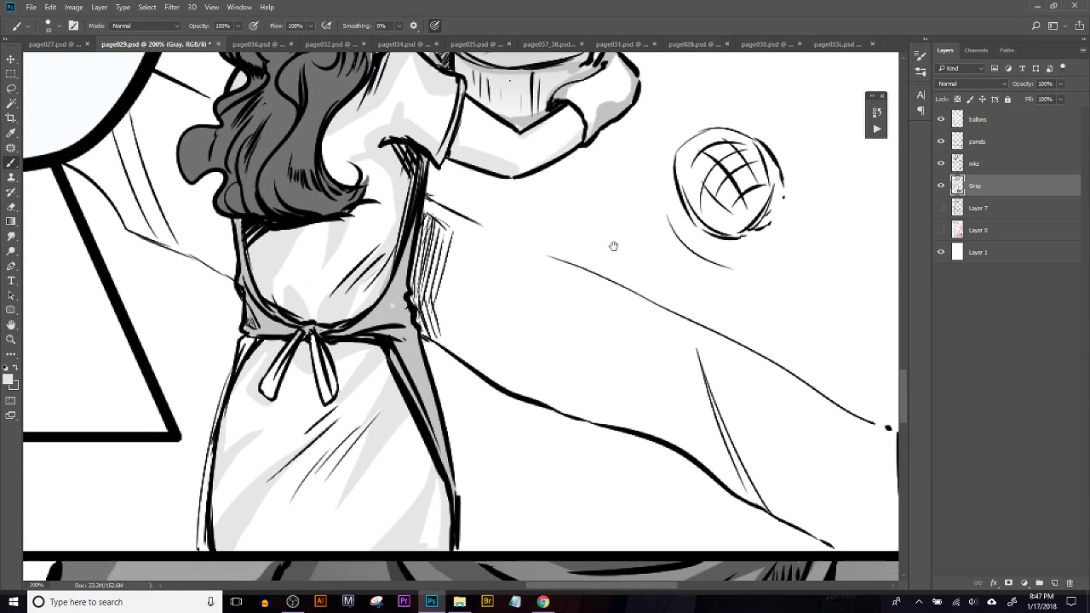
left_click(375, 313, "alt")
left_click(394, 304)
left_click(393, 319)
Brush medium gray over both tails of the apron bow and down the narrow dress strip along the skirt's left edge
mouse_move(367, 336)
left_mouse_down()
mouse_move(490, 288)
mouse_move(448, 340)
left_mouse_up()
left_click_drag(439, 300, 452, 351)
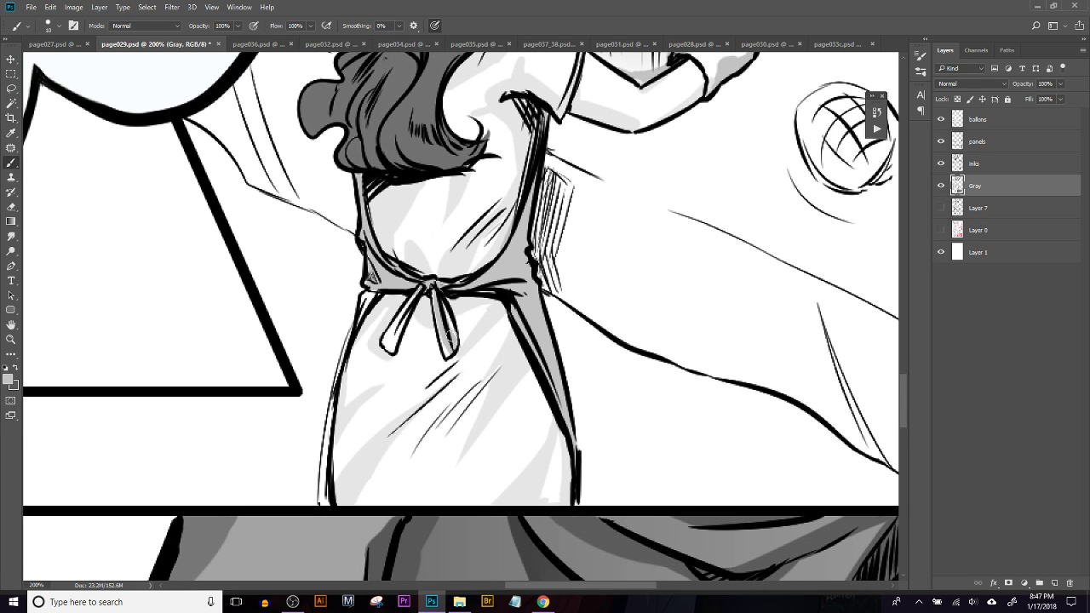
left_click_drag(405, 308, 392, 341)
left_click_drag(369, 295, 364, 309)
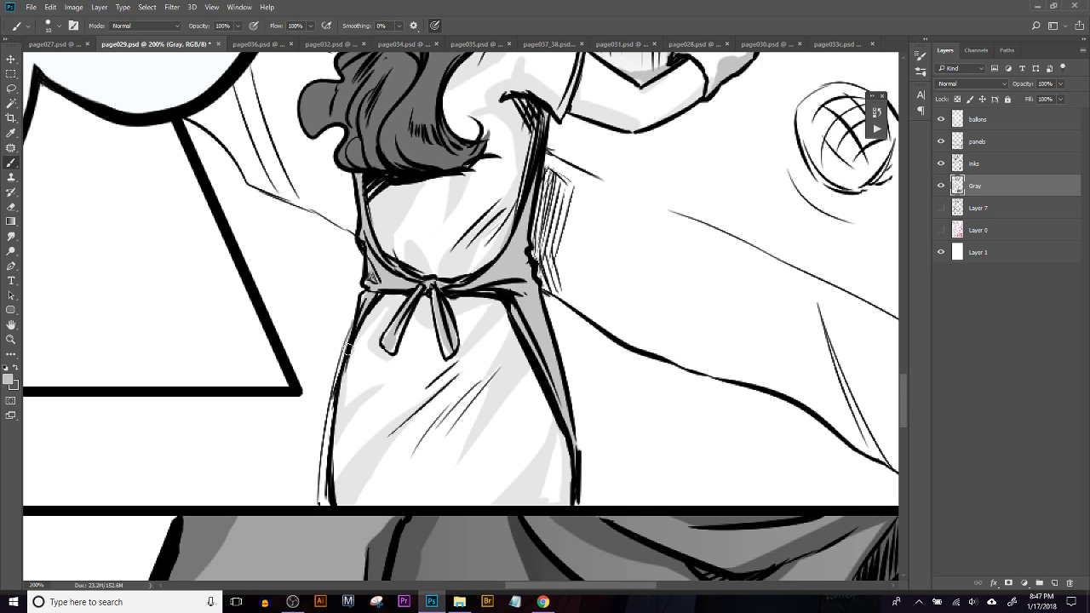
mouse_move(340, 364)
left_mouse_down()
mouse_move(330, 480)
mouse_move(333, 415)
mouse_move(327, 471)
left_mouse_up()
Sample the light gray from the woman's shirt and brush a shadow under the sleeve on her upper arm in the left panel
left_click_drag(489, 218, 564, 466)
key("ctrl+minus")
key("ctrl+minus")
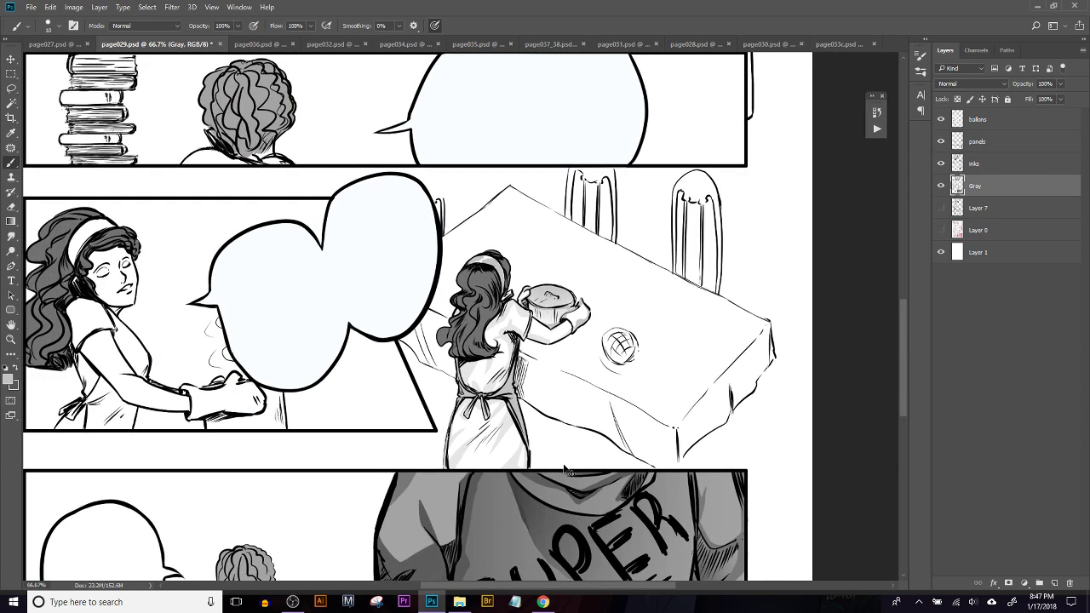
key("ctrl+plus")
left_click_drag(540, 309, 735, 324)
left_click_drag(579, 308, 767, 215)
key("ctrl+plus")
mouse_move(301, 376)
left_mouse_down()
mouse_move(315, 337)
mouse_move(288, 371)
mouse_move(356, 319)
left_mouse_up()
scroll(442, 303, "right", 10)
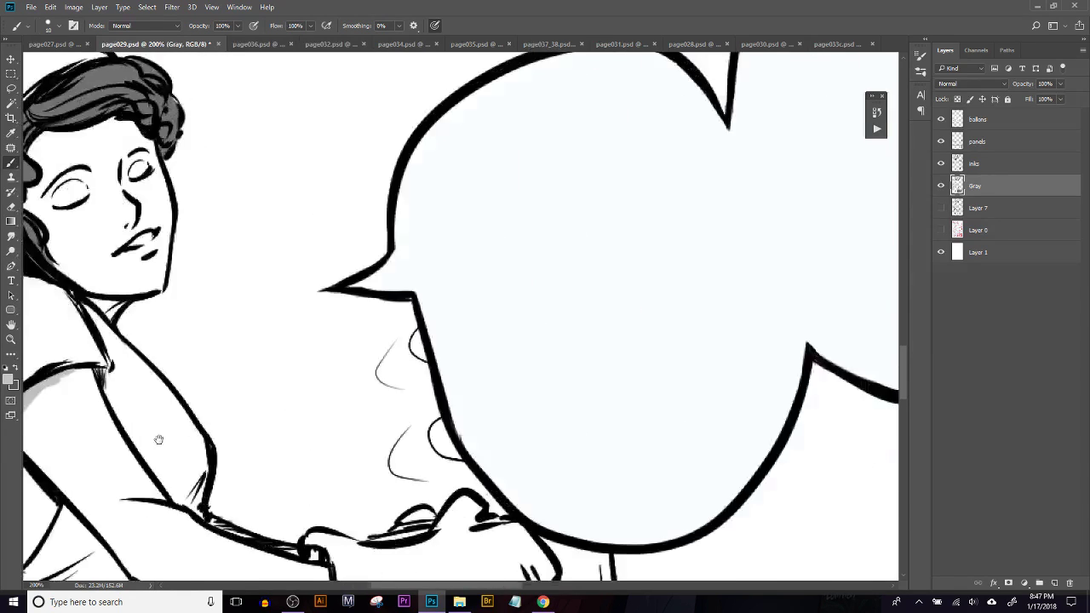
key("alt")
left_click(739, 312, "alt")
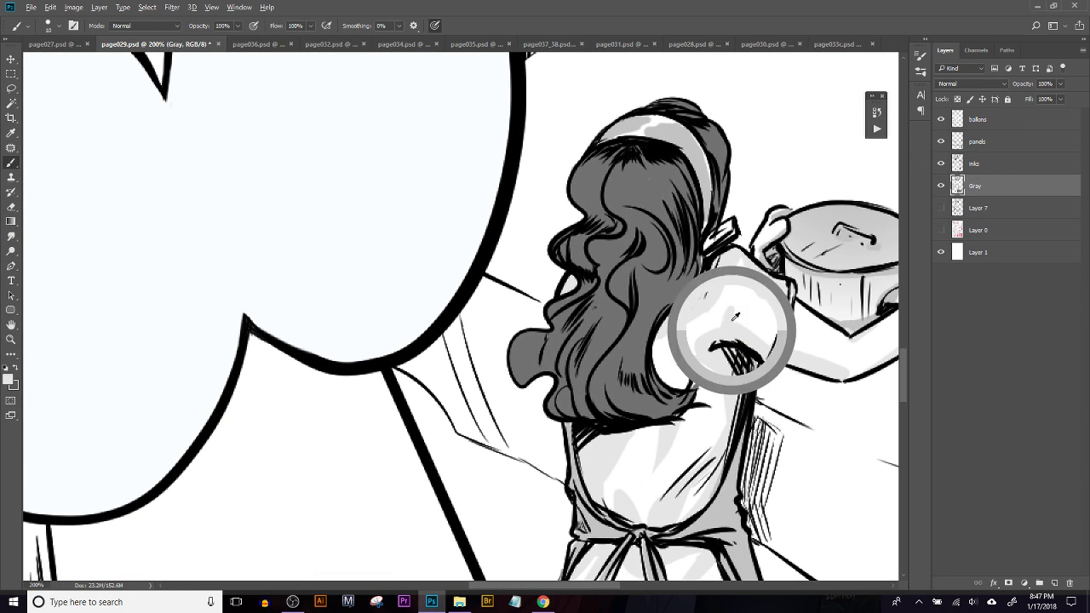
scroll(281, 304, "left", 10)
left_click_drag(281, 305, 352, 250)
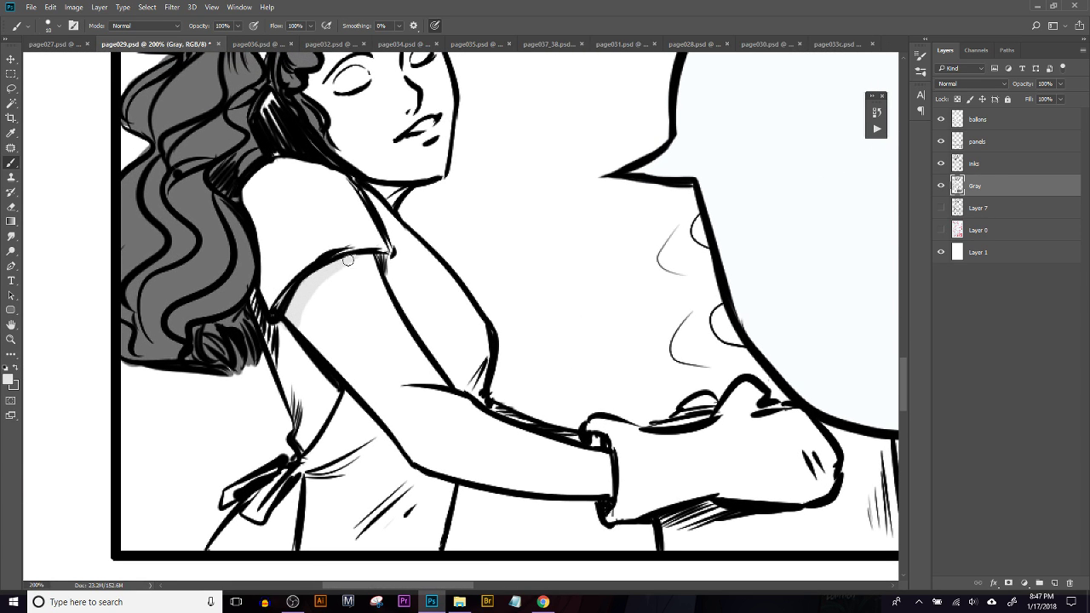
Brush light gray shadows along the back of the left-panel woman's sleeve and on her torso behind the arm
key("space")
left_click_drag(295, 274, 302, 329)
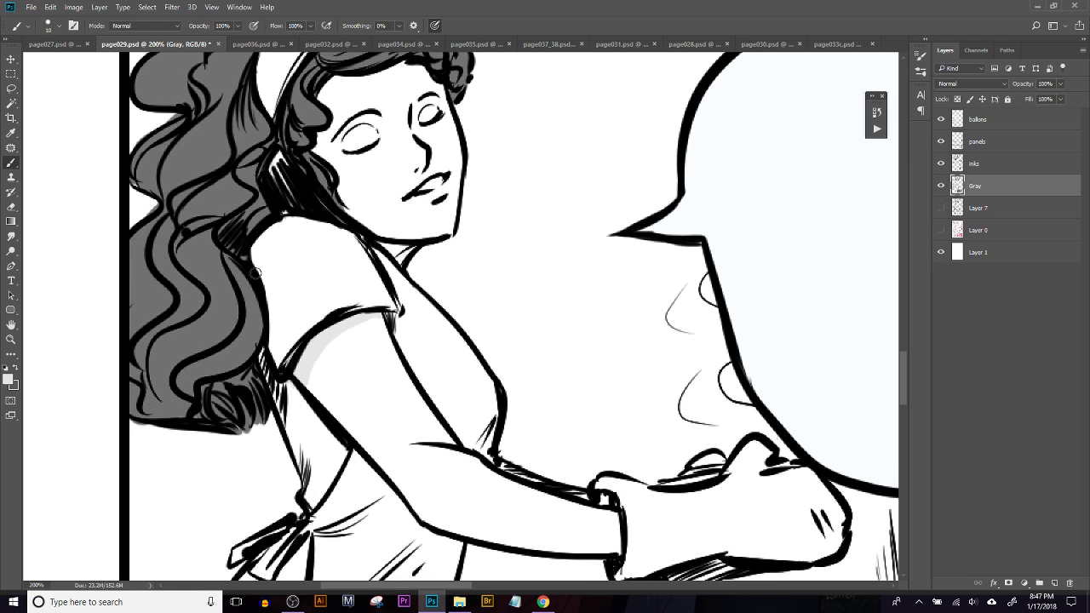
mouse_move(256, 264)
left_mouse_down()
mouse_move(298, 334)
mouse_move(265, 372)
mouse_move(297, 412)
mouse_move(299, 442)
mouse_move(285, 378)
mouse_move(298, 452)
mouse_move(331, 474)
mouse_move(335, 429)
mouse_move(325, 473)
mouse_move(341, 454)
mouse_move(335, 463)
mouse_move(309, 404)
mouse_move(327, 449)
mouse_move(327, 439)
mouse_move(322, 478)
mouse_move(342, 457)
left_mouse_up()
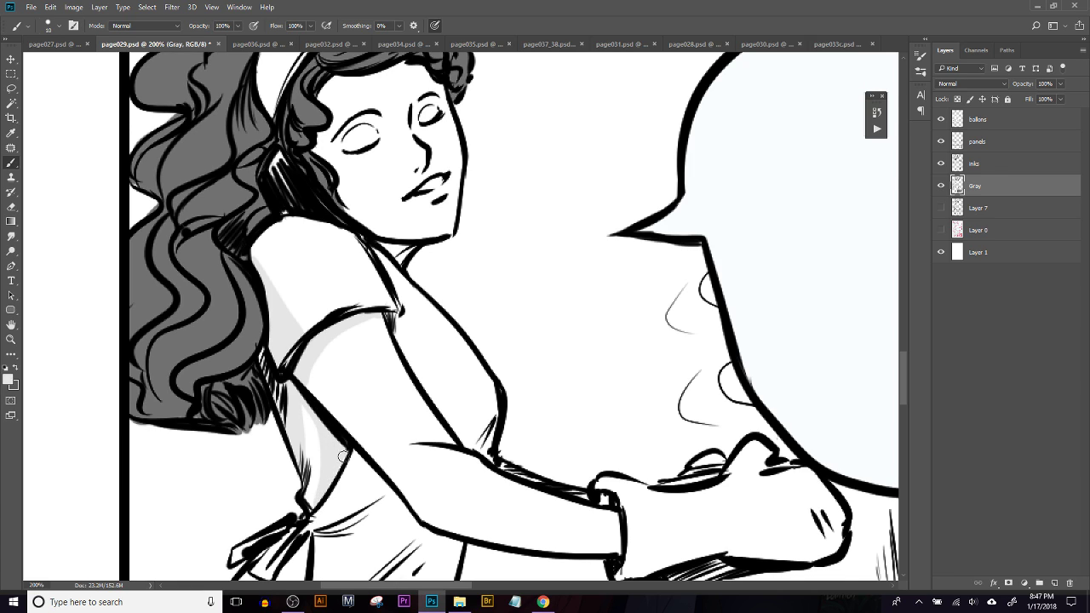
left_click_drag(322, 497, 307, 499)
scroll(324, 281, "up", 2)
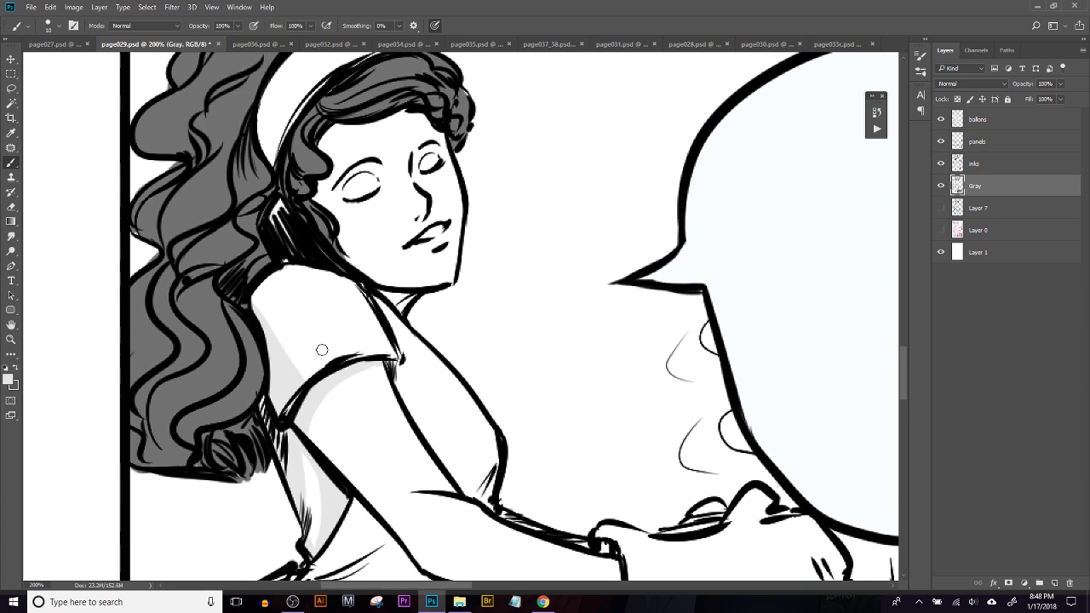
Paint light gray fold shadows on the woman's shirt sleeve and on the skirt beneath the bow at her back
mouse_move(298, 368)
left_mouse_down()
mouse_move(333, 336)
mouse_move(289, 390)
mouse_move(314, 346)
mouse_move(354, 325)
mouse_move(292, 386)
mouse_move(345, 368)
mouse_move(295, 401)
mouse_move(359, 357)
mouse_move(290, 405)
mouse_move(373, 356)
mouse_move(306, 386)
mouse_move(384, 354)
mouse_move(317, 375)
mouse_move(395, 365)
left_mouse_up()
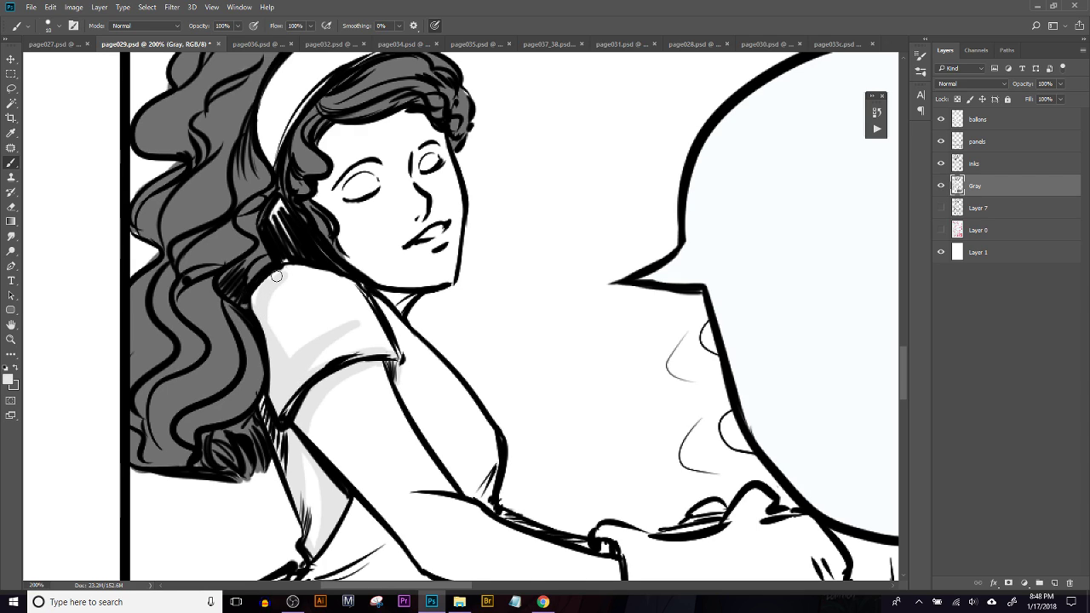
mouse_move(295, 266)
left_mouse_down()
mouse_move(356, 286)
mouse_move(343, 302)
mouse_move(347, 290)
mouse_move(336, 287)
mouse_move(338, 306)
mouse_move(337, 288)
mouse_move(321, 320)
left_mouse_up()
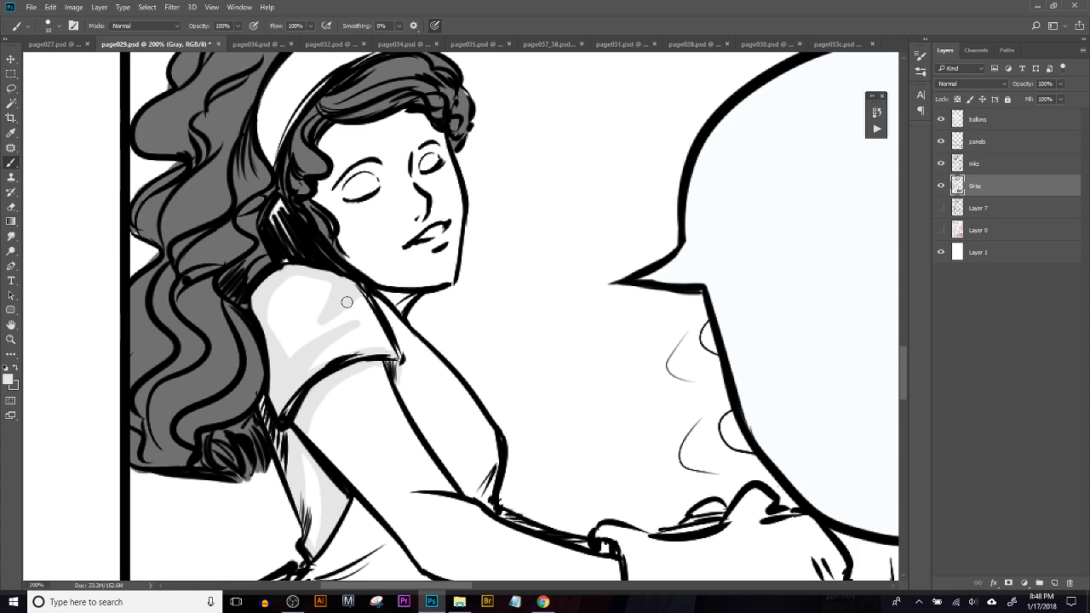
left_click_drag(397, 400, 393, 242)
mouse_move(314, 449)
left_mouse_down()
mouse_move(322, 425)
mouse_move(298, 464)
mouse_move(308, 409)
mouse_move(286, 451)
mouse_move(253, 451)
left_mouse_up()
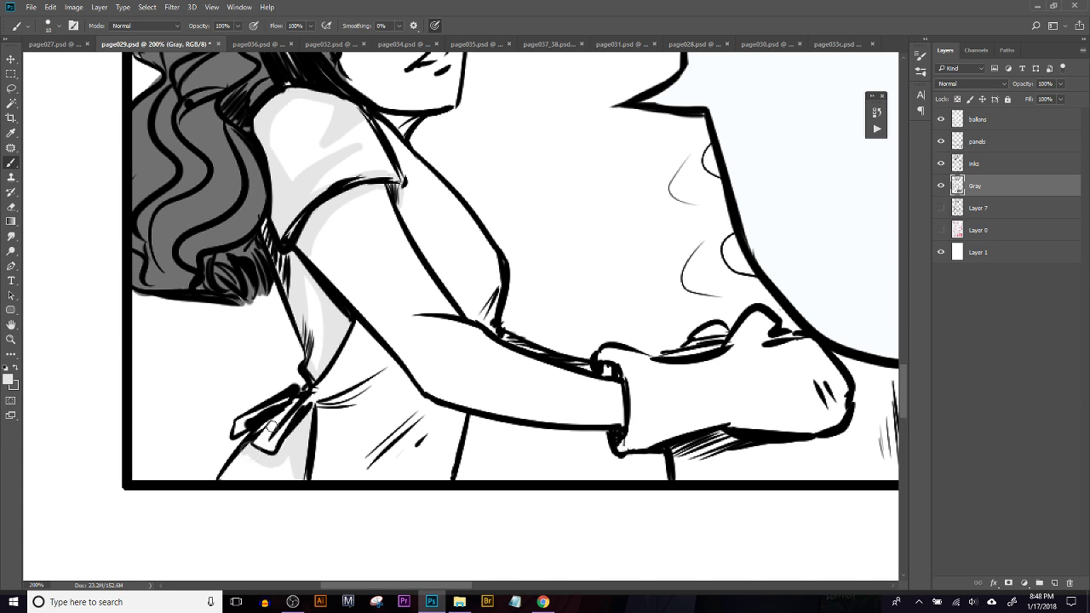
Shade the oven mitt's underside and cuff with light gray brush strokes
left_click_drag(536, 316, 340, 408)
left_click_drag(425, 337, 388, 330)
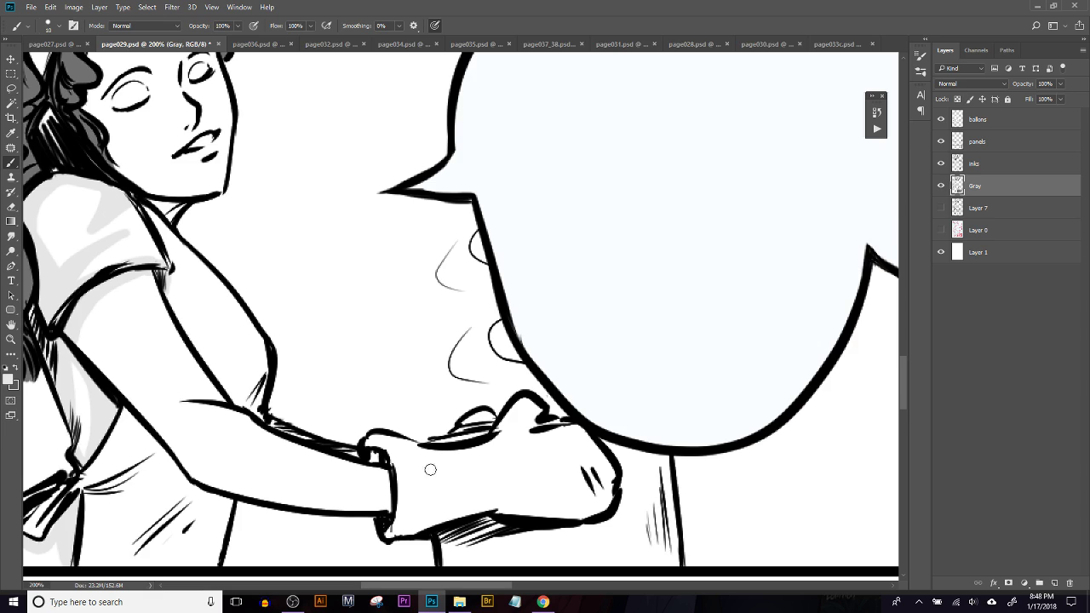
left_click_drag(398, 446, 366, 363)
mouse_move(367, 443)
left_mouse_down()
mouse_move(457, 409)
mouse_move(461, 421)
mouse_move(443, 430)
mouse_move(465, 377)
mouse_move(459, 406)
mouse_move(490, 425)
mouse_move(463, 435)
mouse_move(477, 431)
mouse_move(465, 420)
mouse_move(552, 435)
mouse_move(473, 424)
mouse_move(543, 436)
mouse_move(511, 428)
mouse_move(577, 412)
left_mouse_up()
left_click_drag(439, 345, 431, 347)
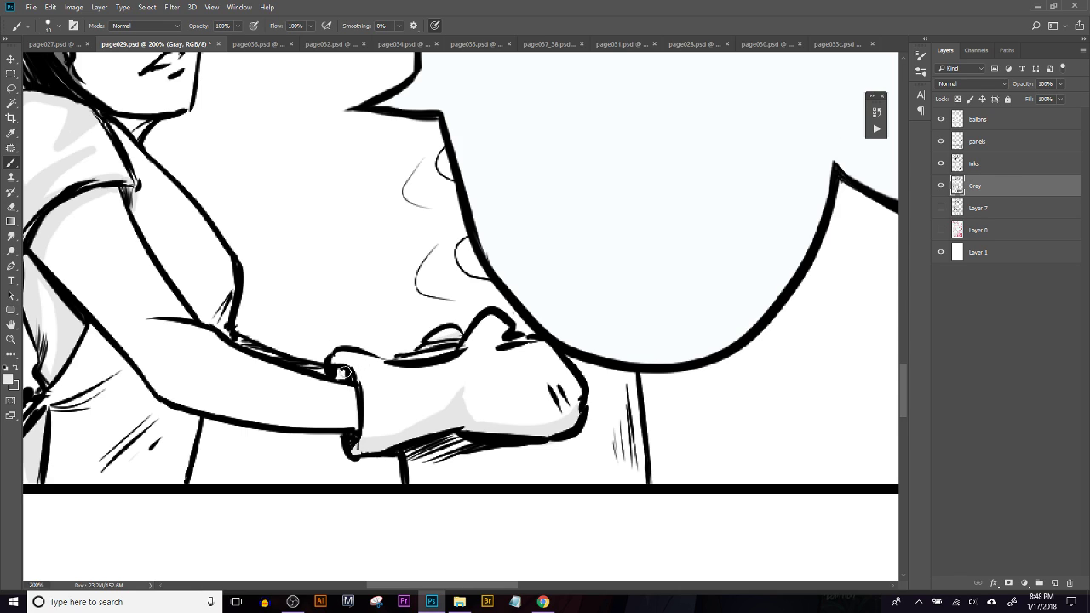
mouse_move(364, 392)
left_mouse_down()
mouse_move(368, 430)
mouse_move(349, 366)
mouse_move(371, 439)
left_mouse_up()
Erase part of the gray shading near the shoulder of the sleeve to refine the fold shapes
left_click_drag(328, 365, 422, 416)
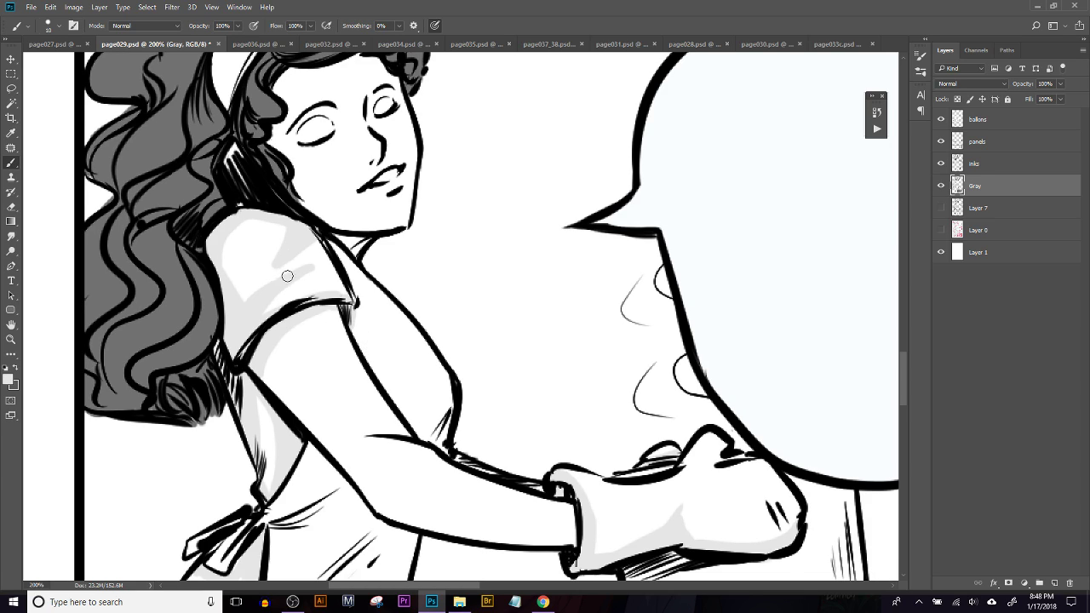
key("e")
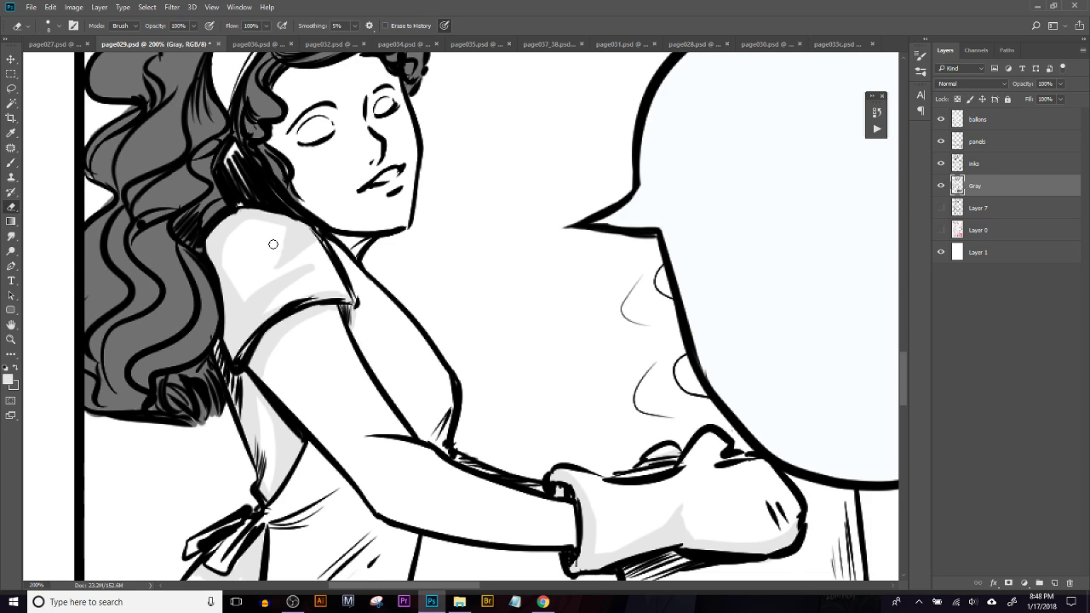
mouse_move(282, 230)
left_mouse_down()
mouse_move(274, 261)
mouse_move(322, 235)
left_mouse_up()
Brush light gray shadows beside the woman's nose and around her eyelids
key("b")
left_click_drag(387, 206, 394, 287)
left_click_drag(388, 226, 378, 237)
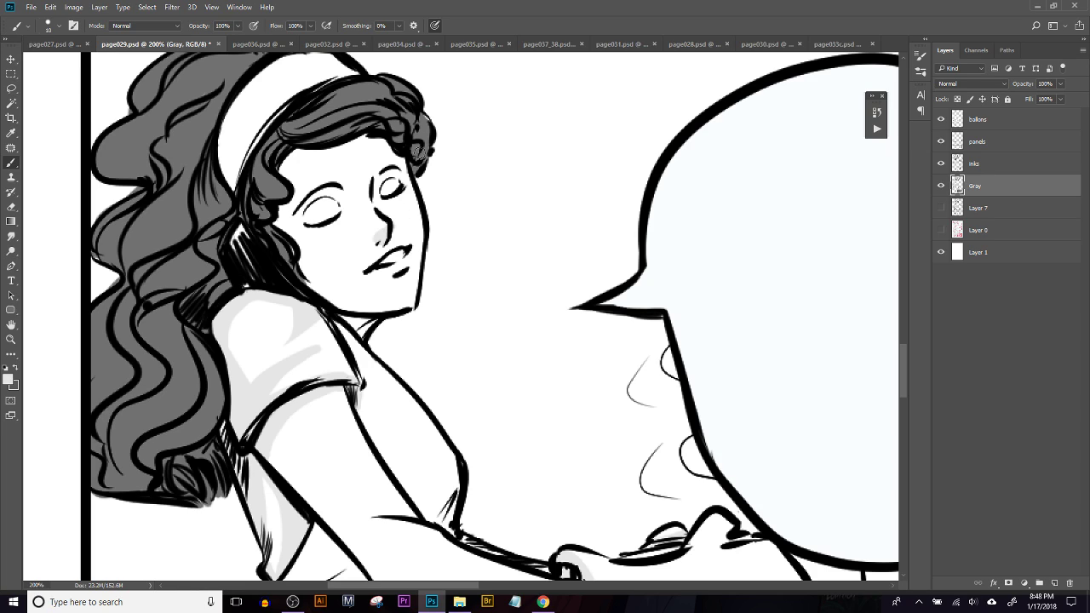
mouse_move(376, 189)
left_mouse_down()
mouse_move(396, 187)
mouse_move(388, 193)
left_mouse_up()
mouse_move(306, 223)
left_mouse_down()
mouse_move(346, 207)
mouse_move(338, 198)
mouse_move(342, 211)
left_mouse_up()
key("ctrl+alt+z")
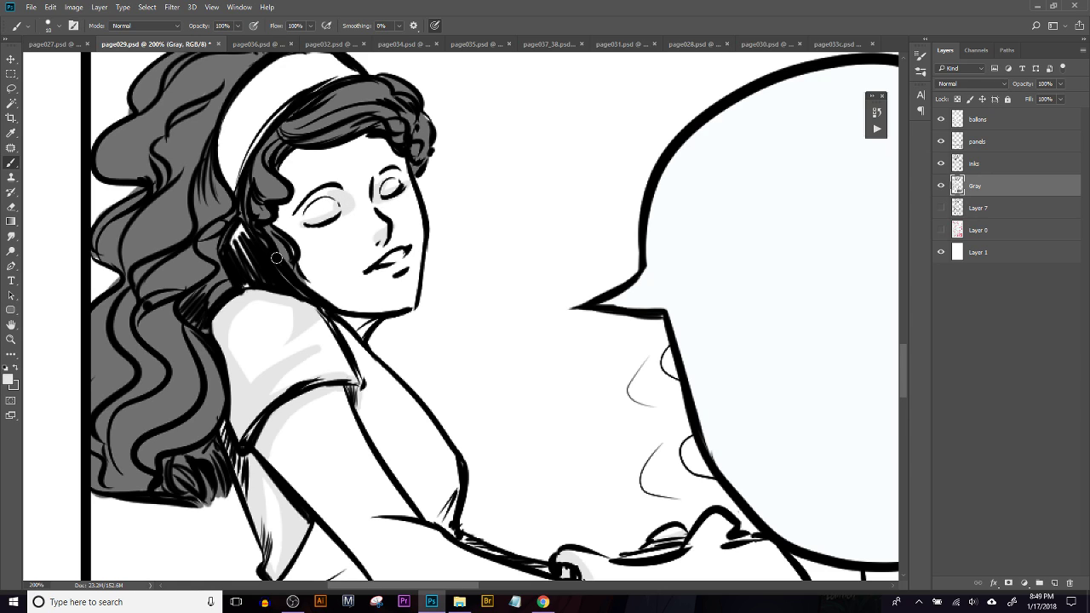
Shade the cheek beside the hair, the far edge of the jaw and the forehead under the hairline in light gray
left_click_drag(285, 212, 307, 271)
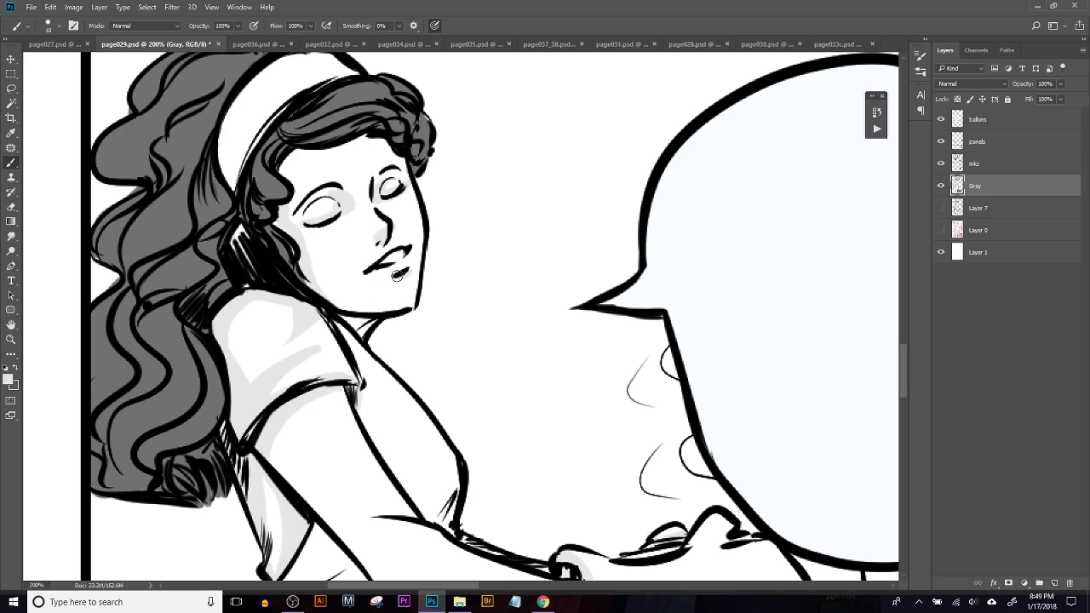
left_click_drag(417, 265, 416, 293)
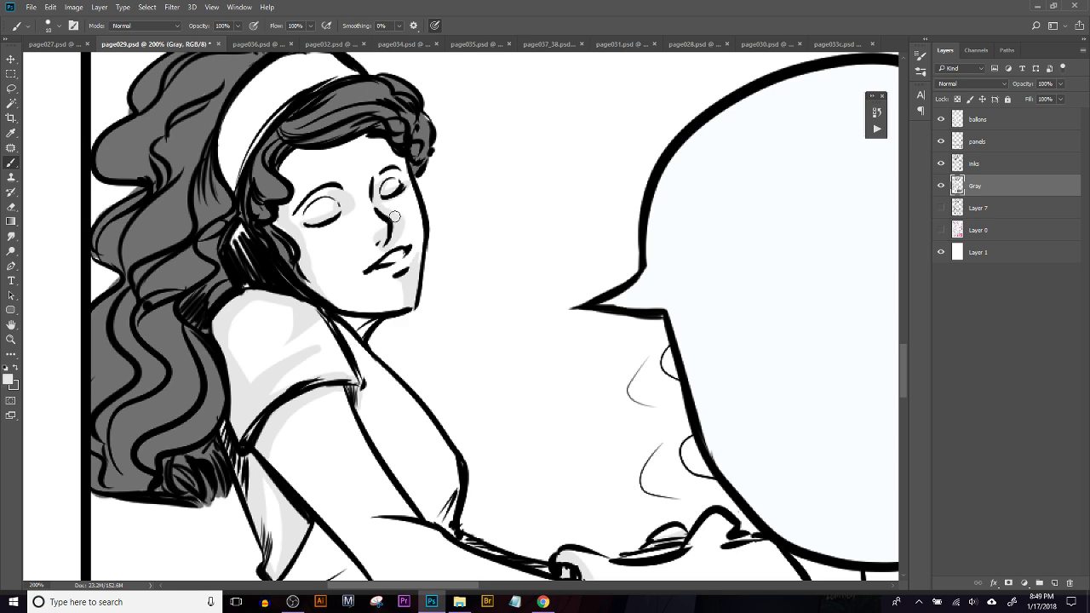
mouse_move(302, 157)
left_mouse_down()
mouse_move(353, 148)
mouse_move(296, 150)
mouse_move(373, 143)
left_mouse_up()
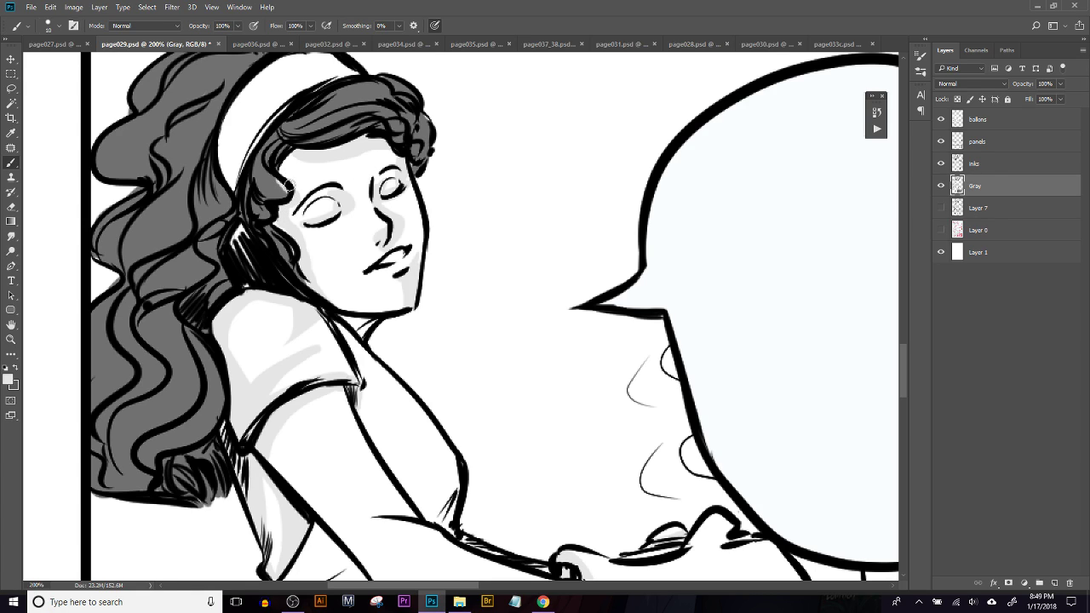
Sample the hair's gray as the secondary color and keep light gray as the active brush color
key("x")
key("x")
key("x")
left_click(267, 179, "alt")
key("x")
mouse_move(351, 312)
left_mouse_down()
mouse_move(328, 200)
mouse_move(279, 176)
mouse_move(269, 184)
left_mouse_up()
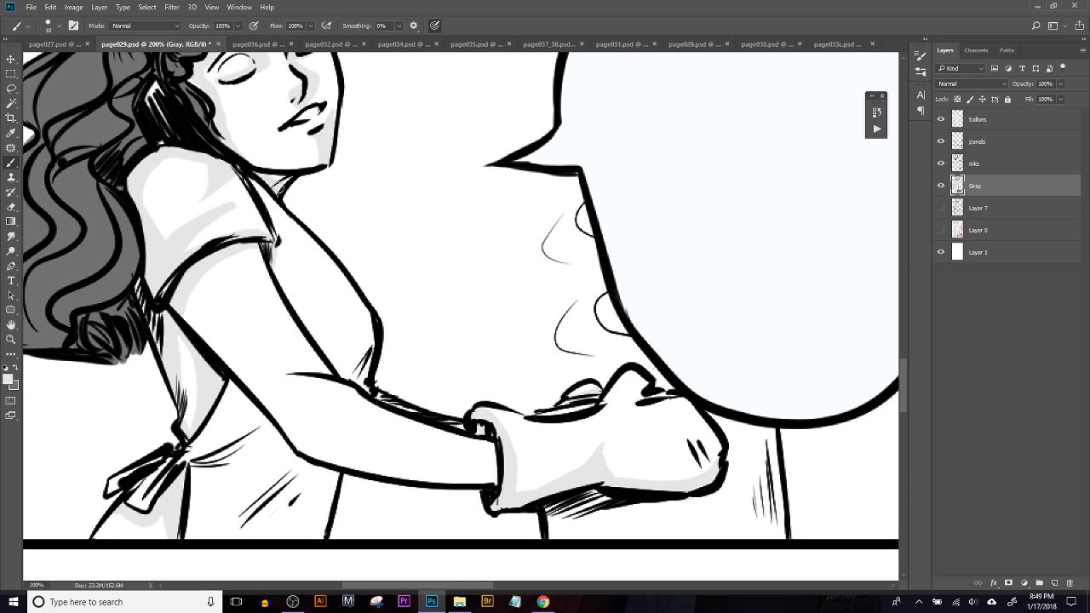
left_click_drag(476, 389, 274, 370)
left_click_drag(574, 309, 572, 309)
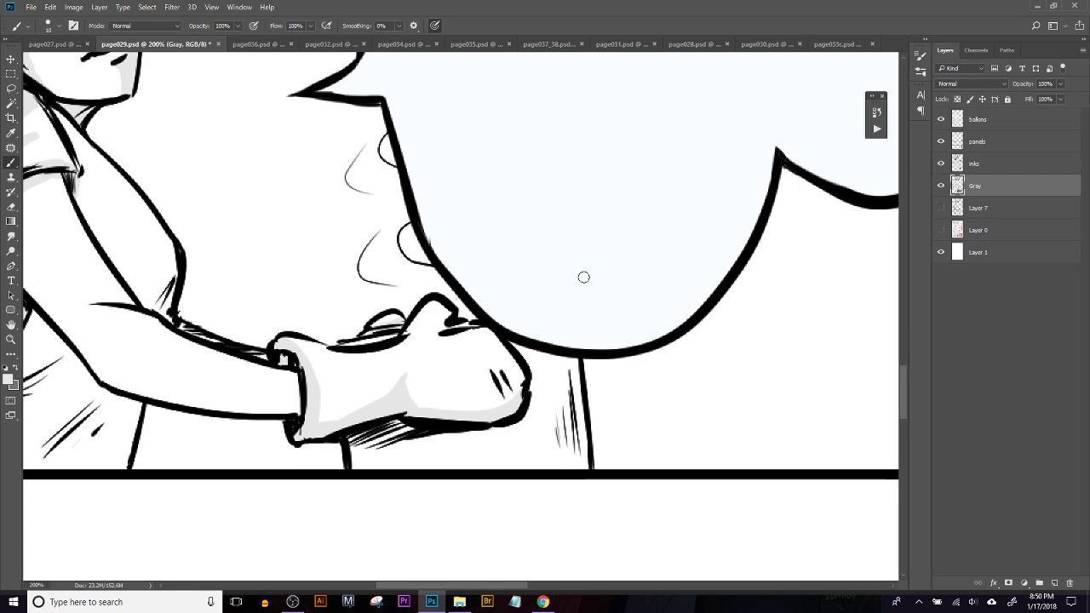
key("l")
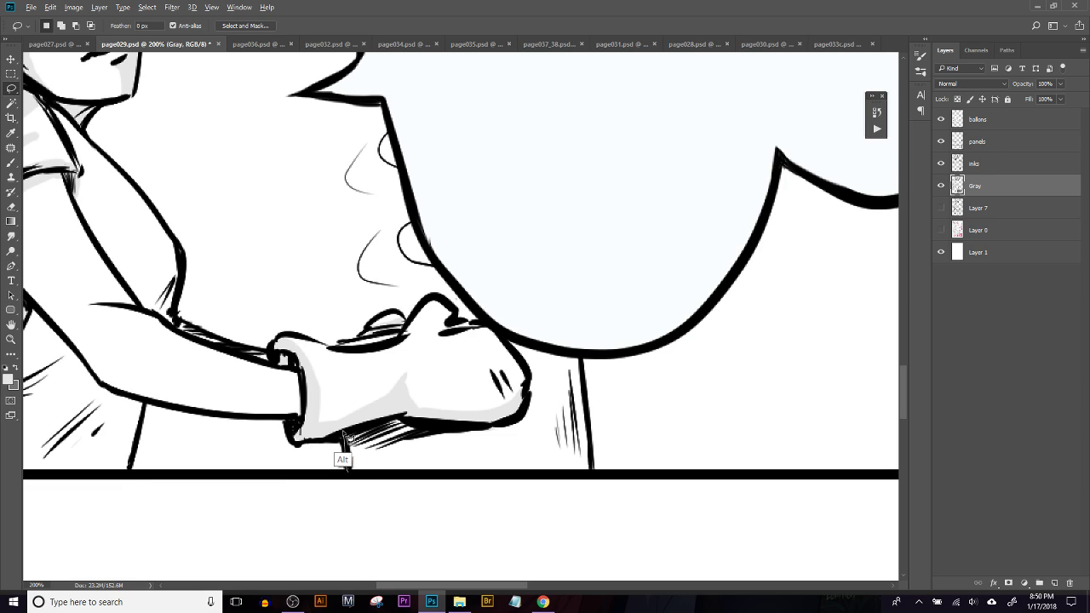
left_click(405, 417, "alt")
mouse_move(514, 427)
left_mouse_down()
mouse_move(528, 394)
mouse_move(517, 355)
mouse_move(494, 360)
mouse_move(516, 369)
mouse_move(538, 364)
mouse_move(530, 358)
left_mouse_up()
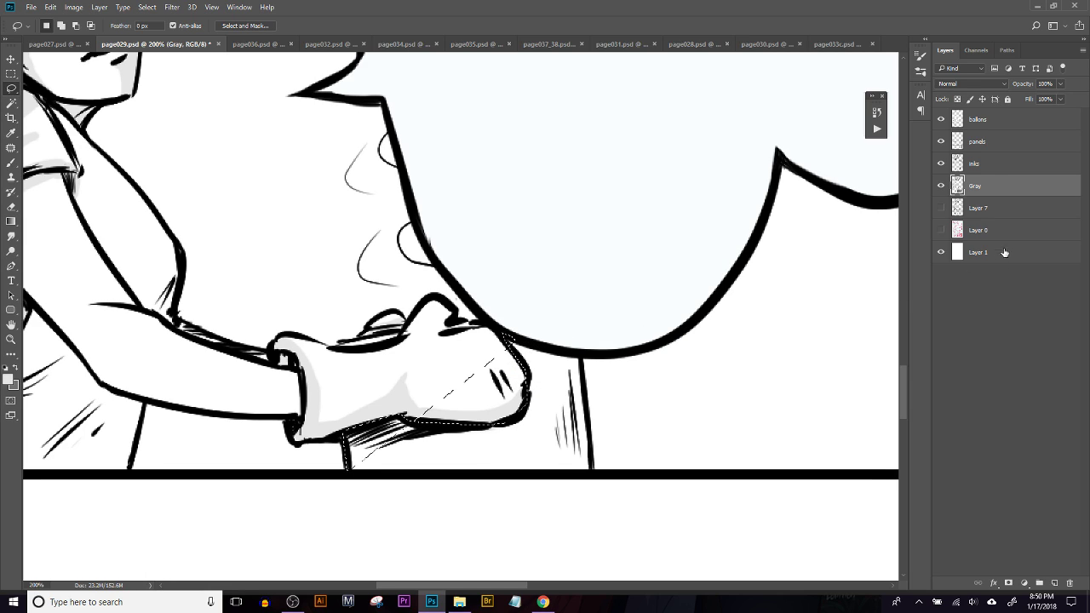
Hide the ballons layer, clear the current selection and lasso the pot's full outline around the oven mitt
left_click(941, 119)
key("ctrl+d")
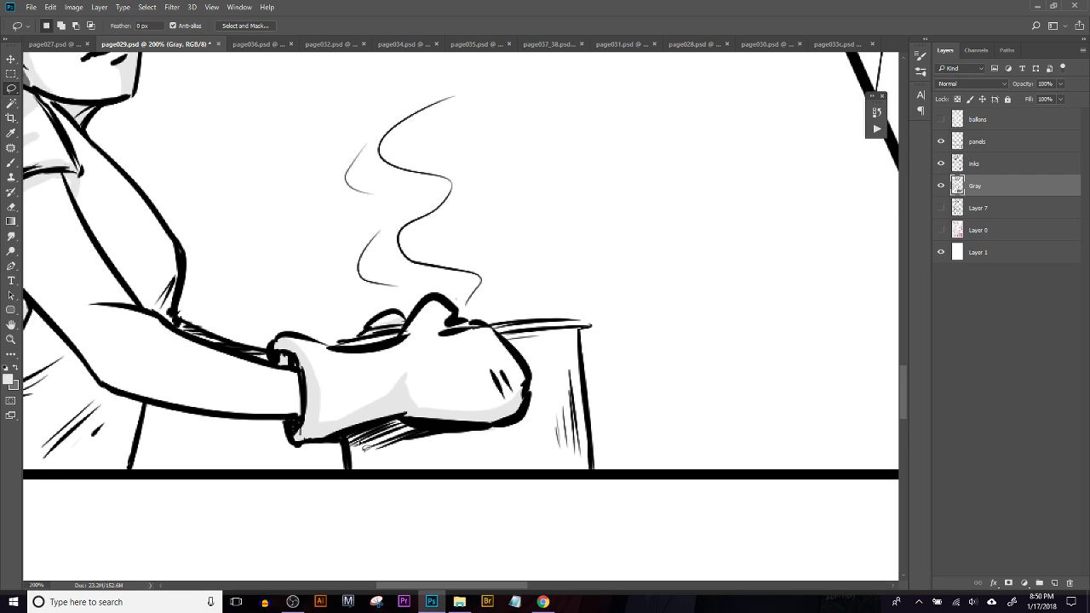
left_click(345, 431, "alt")
left_click(404, 415, "alt")
mouse_move(468, 430)
left_mouse_down()
mouse_move(508, 433)
mouse_move(497, 431)
mouse_move(524, 421)
mouse_move(536, 395)
mouse_move(522, 356)
mouse_move(484, 329)
mouse_move(593, 319)
mouse_move(581, 321)
mouse_move(596, 474)
left_mouse_up()
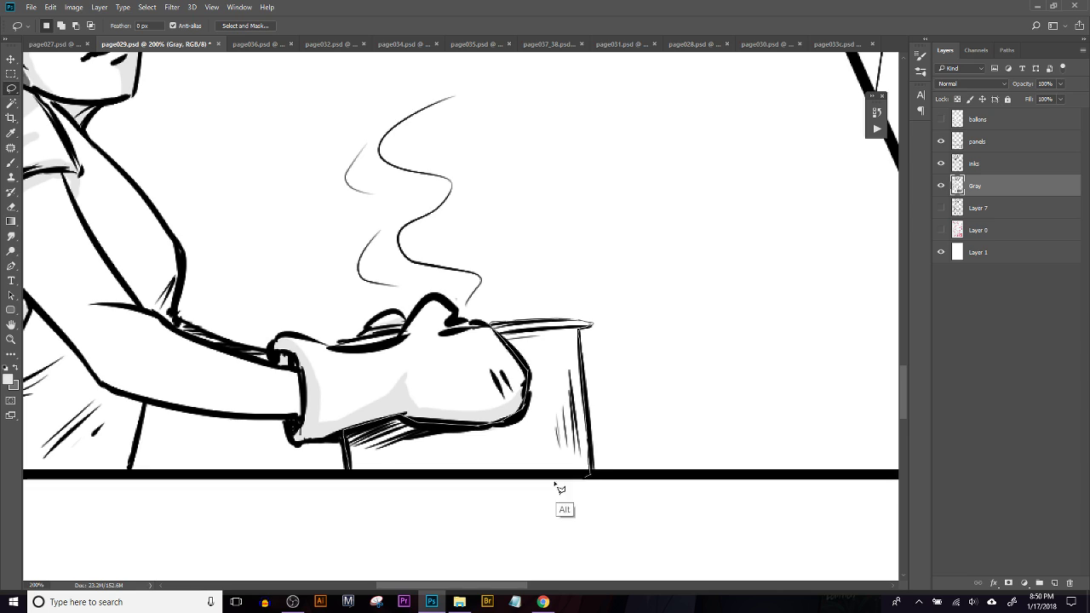
left_click_drag(338, 483, 345, 481)
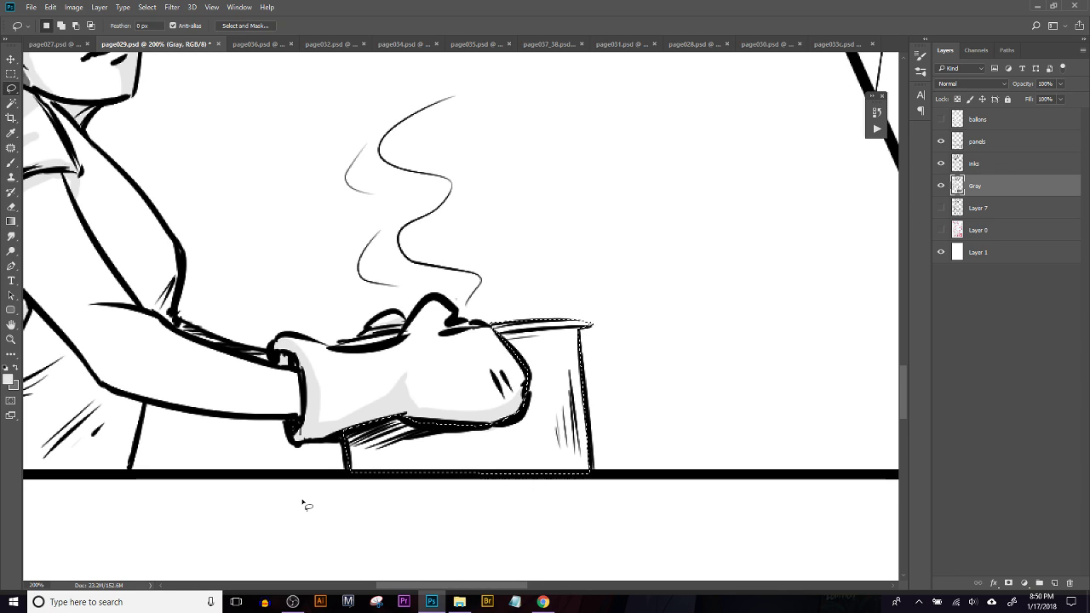
key("g")
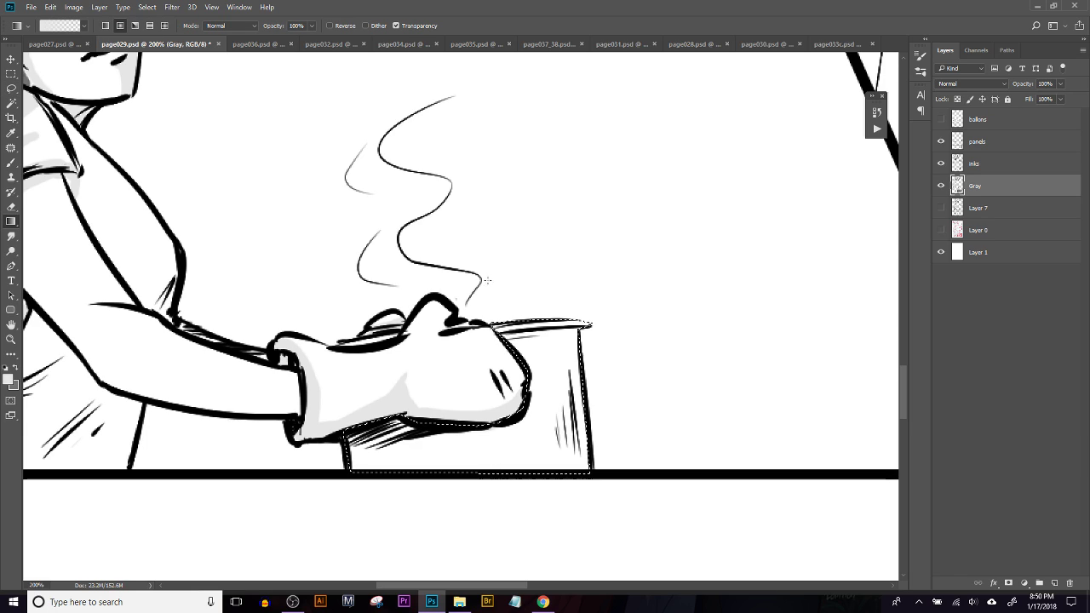
left_click_drag(494, 281, 519, 409)
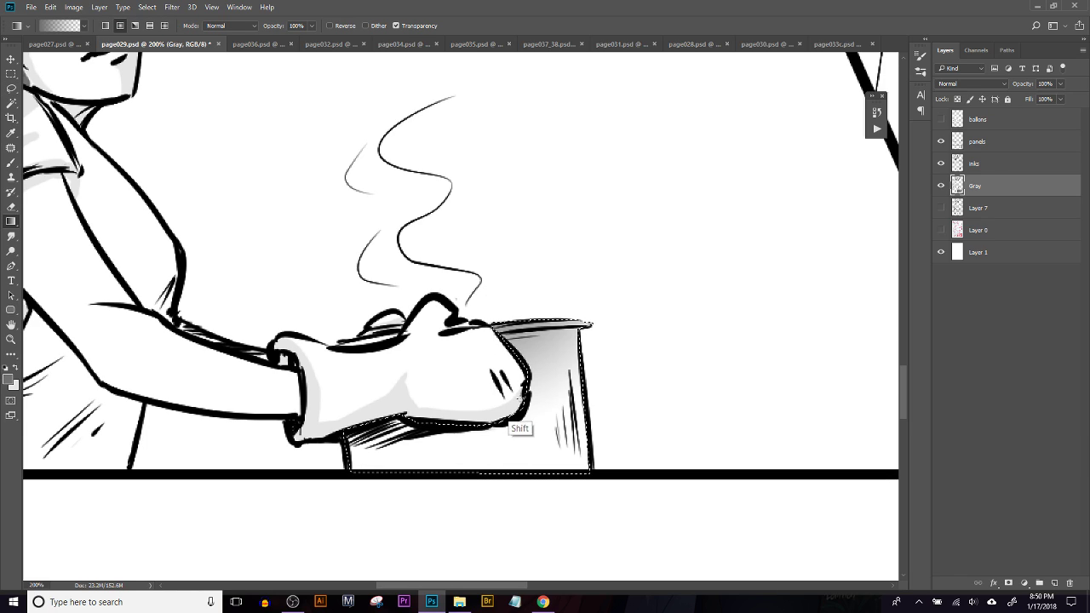
key("ctrl+z")
key("ctrl+z")
key("ctrl+z")
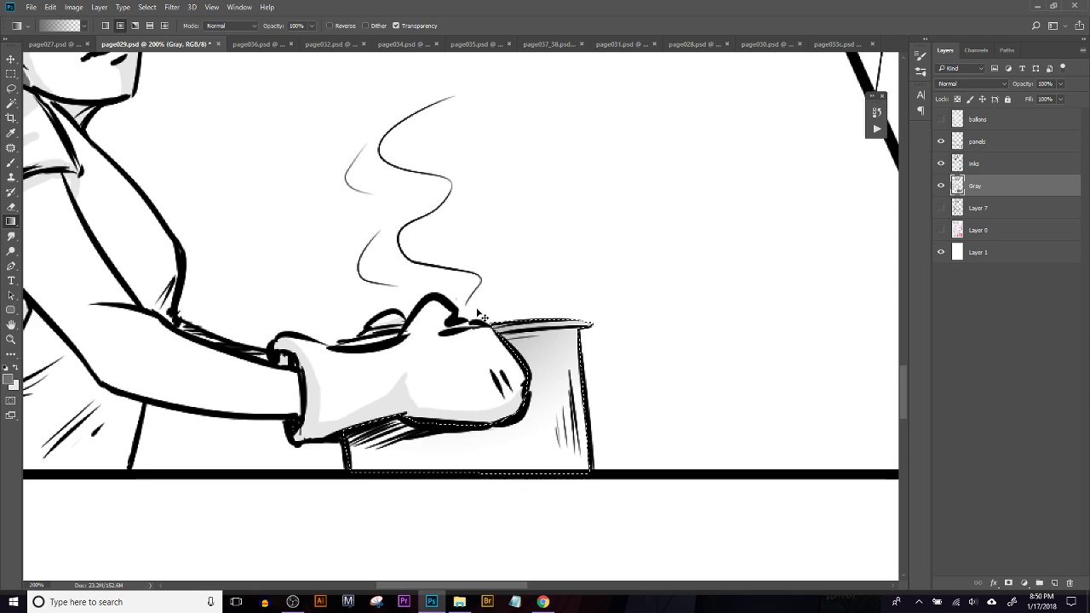
Fill the selected pot with a gray gradient fading downward, deselect it, and brush gray on the rim behind the mitt
left_click_drag(421, 202, 506, 511)
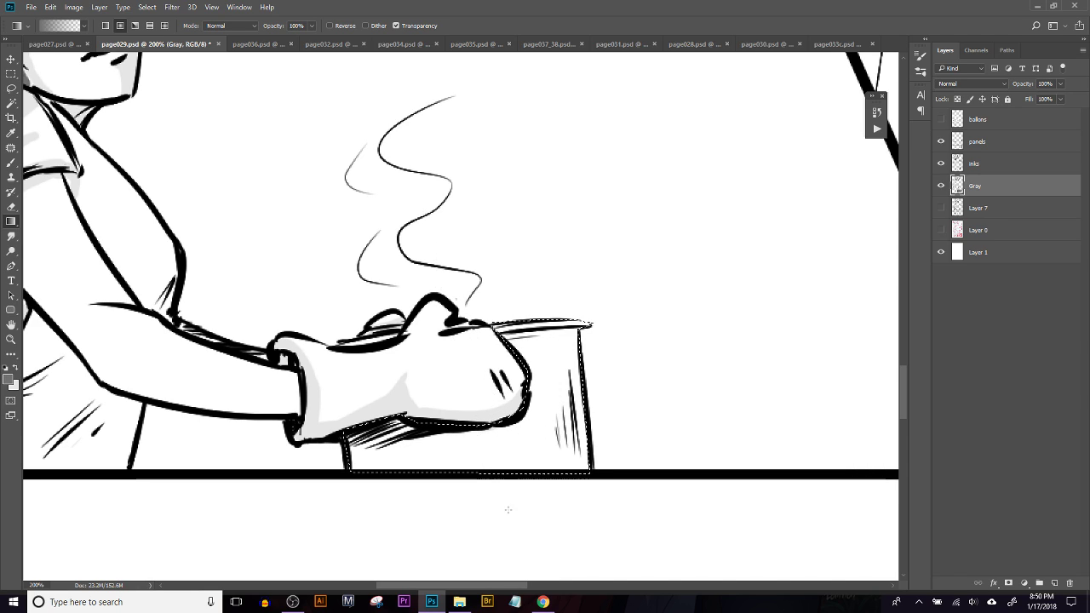
left_click_drag(453, 253, 507, 473)
key("ctrl+d")
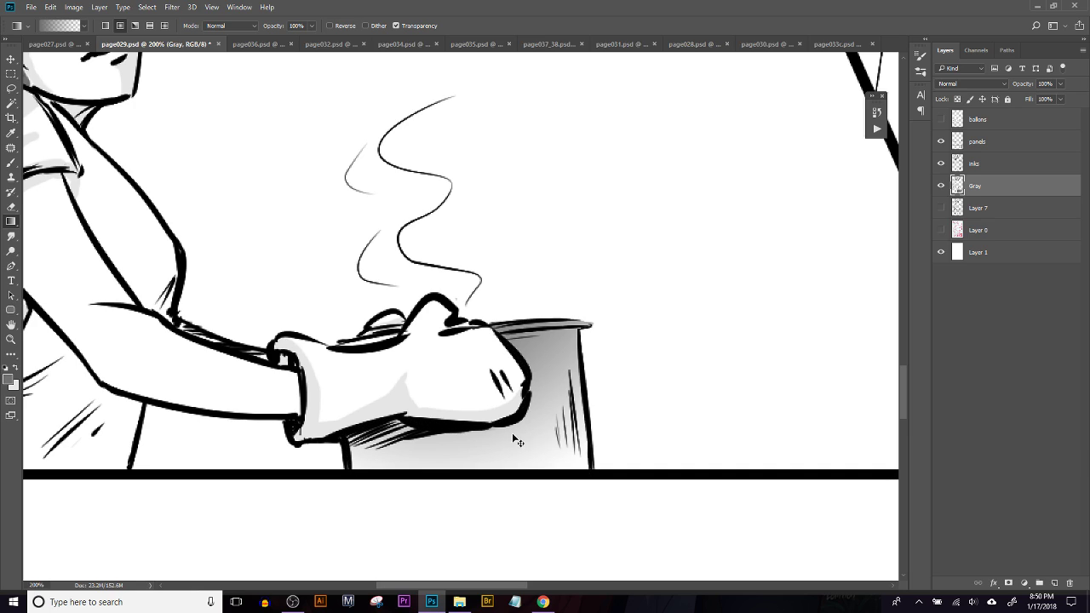
key("b")
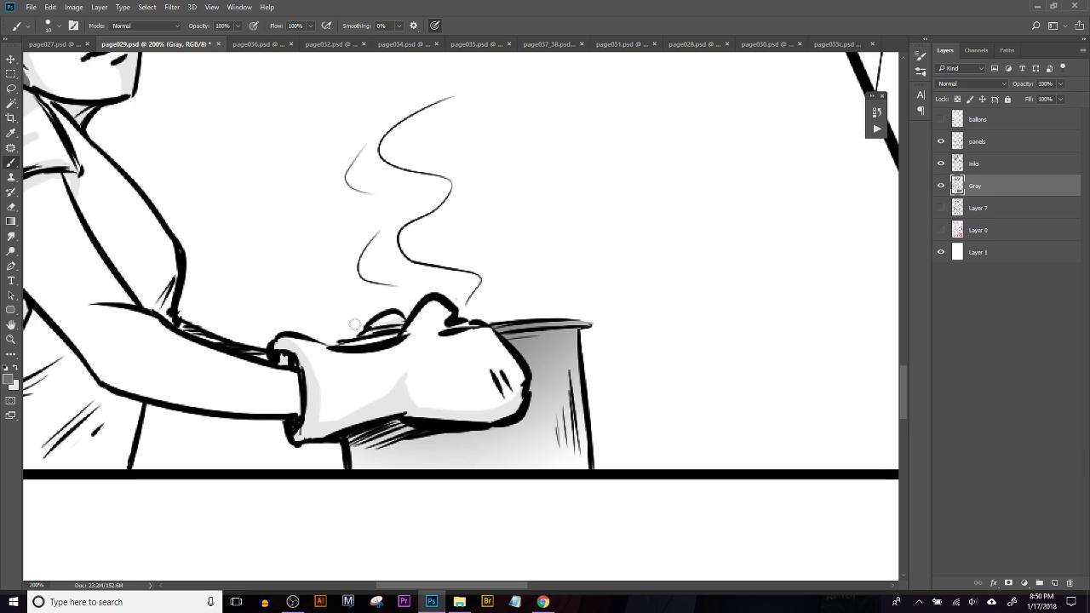
left_click_drag(344, 345, 399, 337)
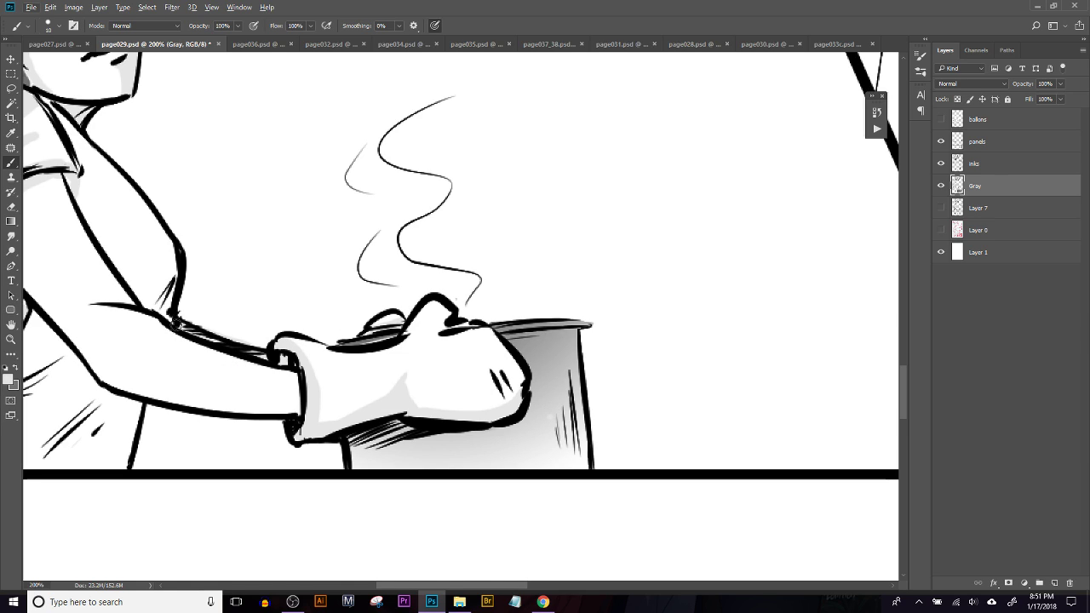
Sample the medium gray from the apron of the woman in the neighboring panel as the brush color
left_click_drag(251, 354, 523, 395)
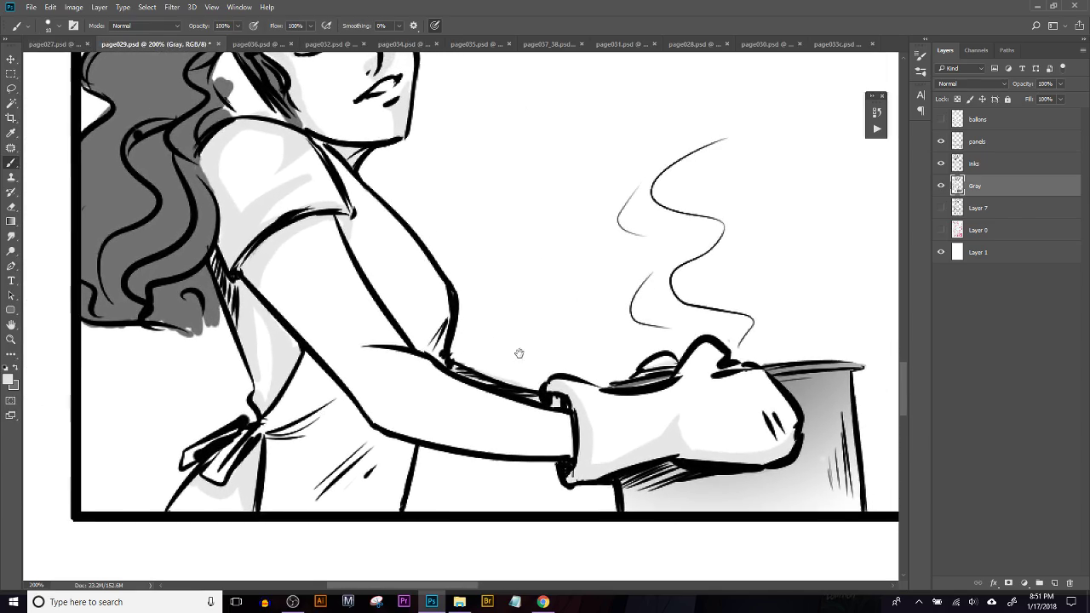
left_click_drag(684, 182, 233, 353)
left_click_drag(749, 182, 241, 358)
left_click_drag(628, 343, 411, 207)
left_click_drag(411, 434, 436, 259)
left_click(366, 458, "alt")
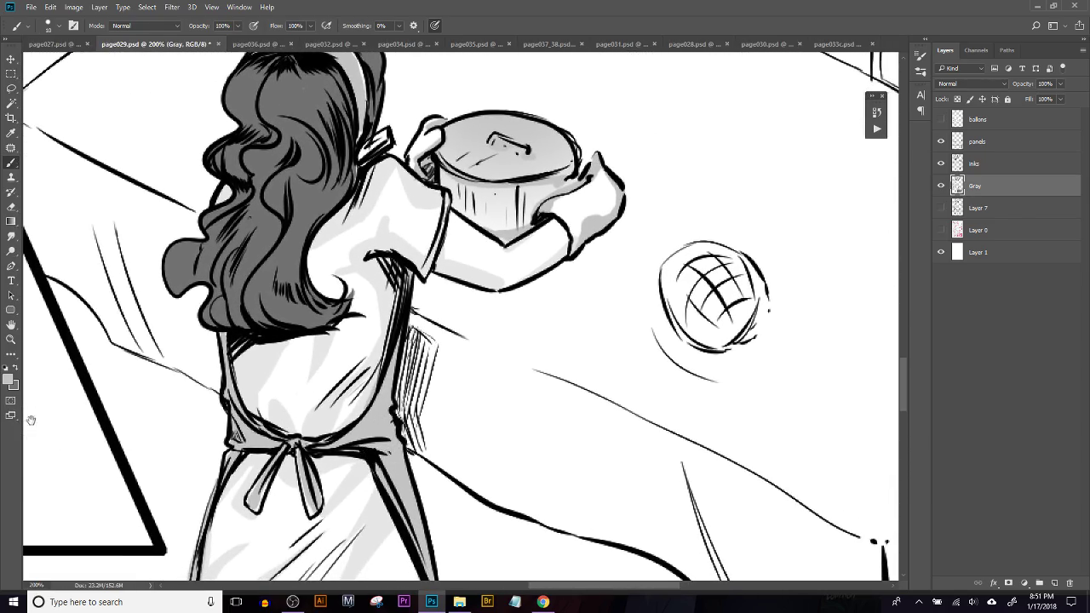
left_click_drag(34, 411, 527, 288)
left_click_drag(49, 324, 518, 459)
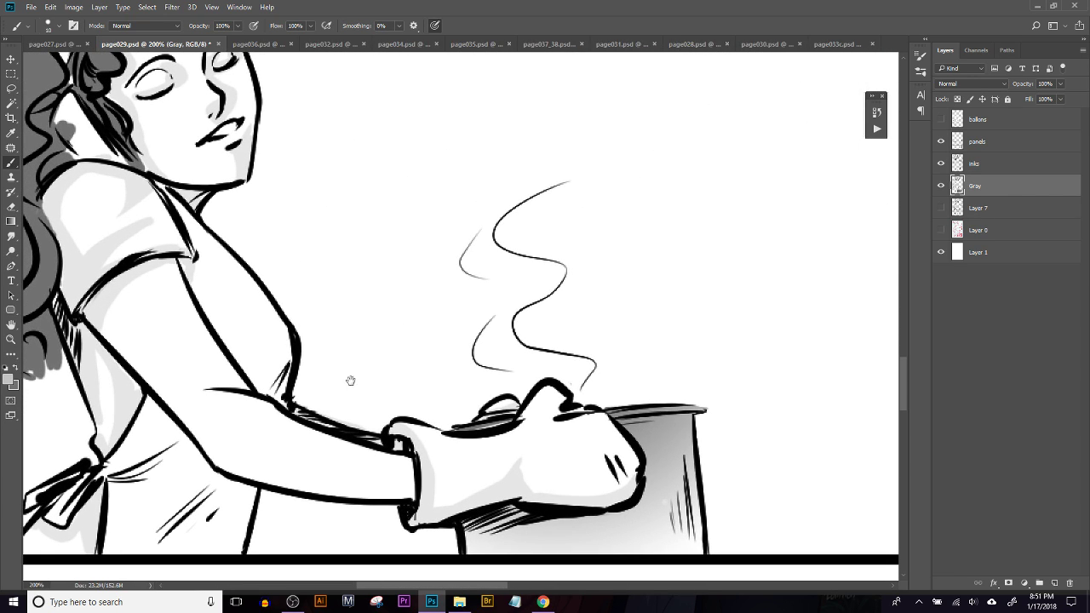
Fill the apron's bib over the woman's chest with the sampled medium gray
left_click_drag(191, 264, 228, 349)
left_click_drag(199, 277, 250, 375)
left_click_drag(172, 199, 220, 299)
mouse_move(198, 262)
left_mouse_down()
mouse_move(246, 359)
mouse_move(179, 211)
mouse_move(228, 287)
mouse_move(184, 212)
mouse_move(285, 342)
mouse_move(223, 261)
mouse_move(264, 305)
mouse_move(284, 372)
left_mouse_up()
mouse_move(277, 329)
left_mouse_down()
mouse_move(281, 397)
mouse_move(247, 357)
mouse_move(253, 378)
left_mouse_up()
mouse_move(236, 323)
left_mouse_down()
mouse_move(272, 369)
mouse_move(269, 324)
left_mouse_up()
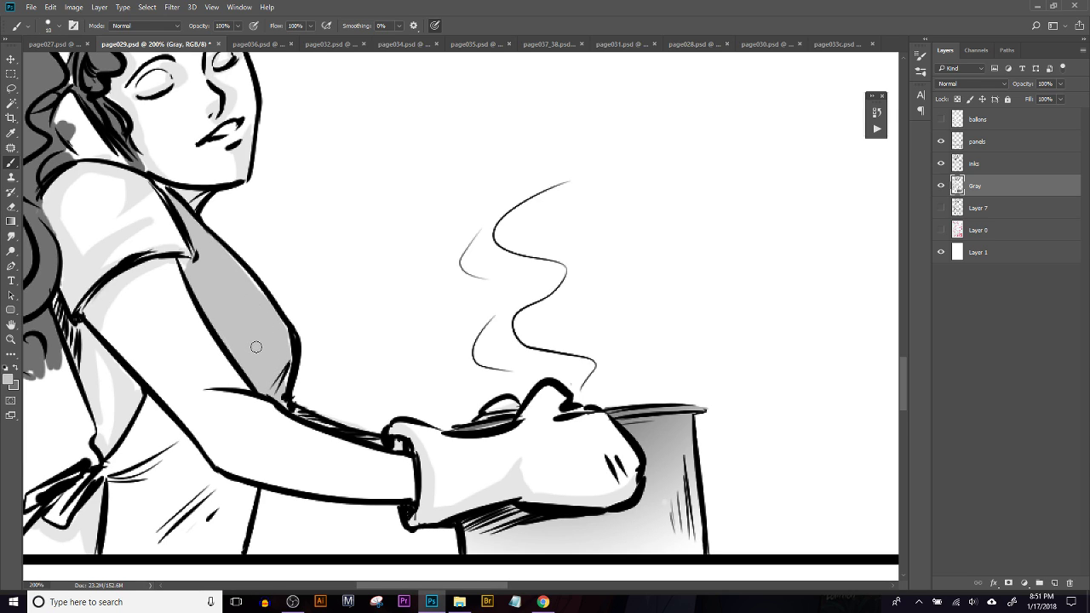
Fill the lower part of the apron below the arm with medium gray and touch up the bib's front edge
left_click_drag(293, 286, 380, 193)
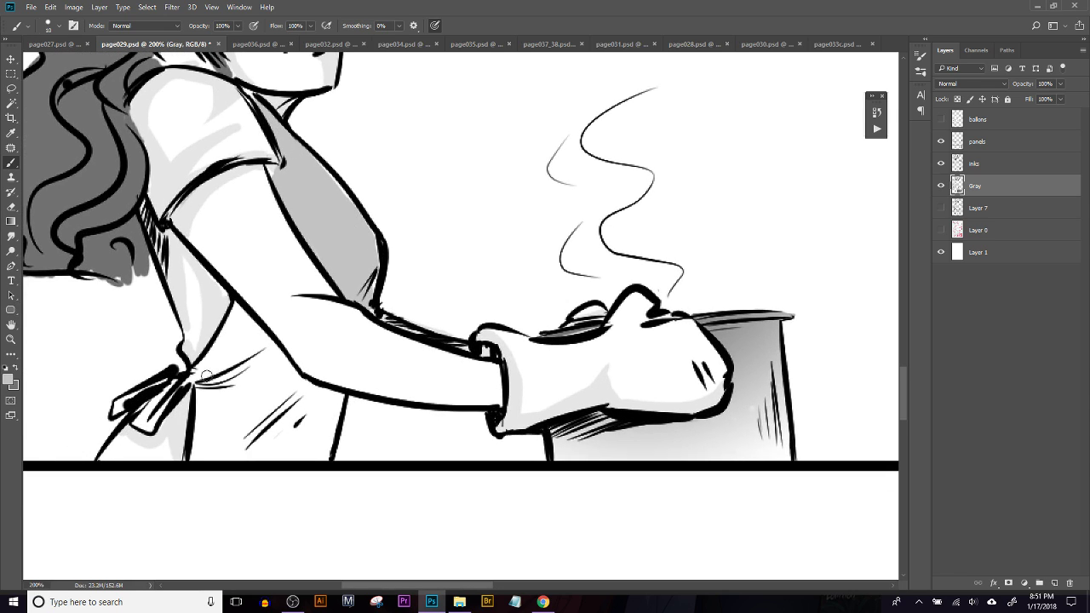
mouse_move(174, 389)
left_mouse_down()
mouse_move(153, 416)
mouse_move(128, 401)
left_mouse_up()
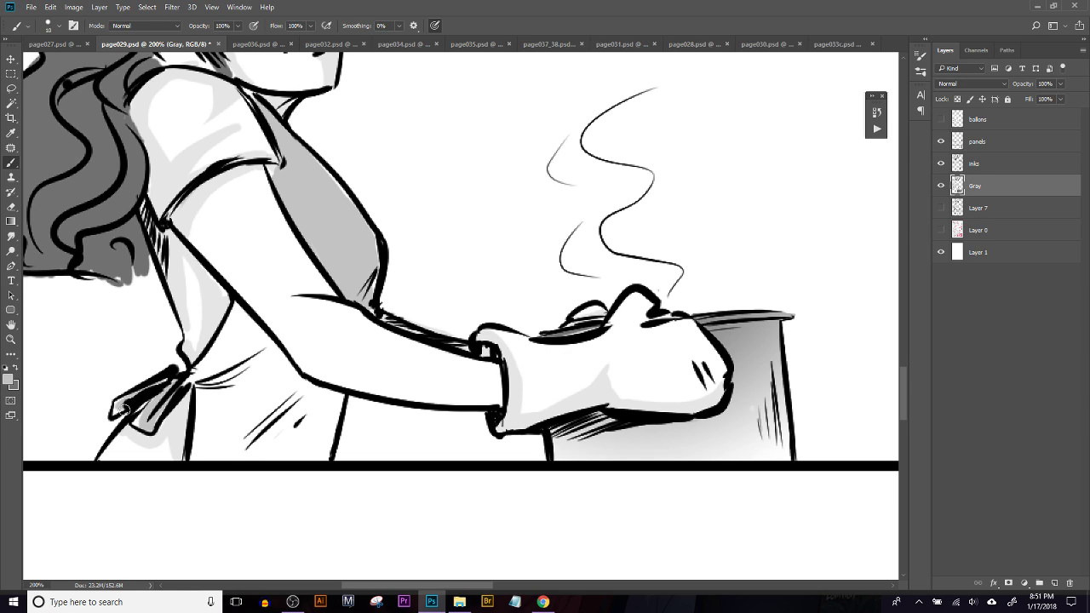
mouse_move(228, 352)
left_mouse_down()
mouse_move(192, 382)
mouse_move(237, 332)
mouse_move(194, 381)
mouse_move(224, 348)
left_mouse_up()
mouse_move(242, 312)
left_mouse_down()
mouse_move(298, 388)
mouse_move(322, 378)
mouse_move(336, 392)
mouse_move(324, 458)
mouse_move(336, 407)
mouse_move(314, 451)
mouse_move(325, 403)
mouse_move(298, 443)
mouse_move(306, 455)
mouse_move(281, 404)
mouse_move(264, 452)
left_mouse_up()
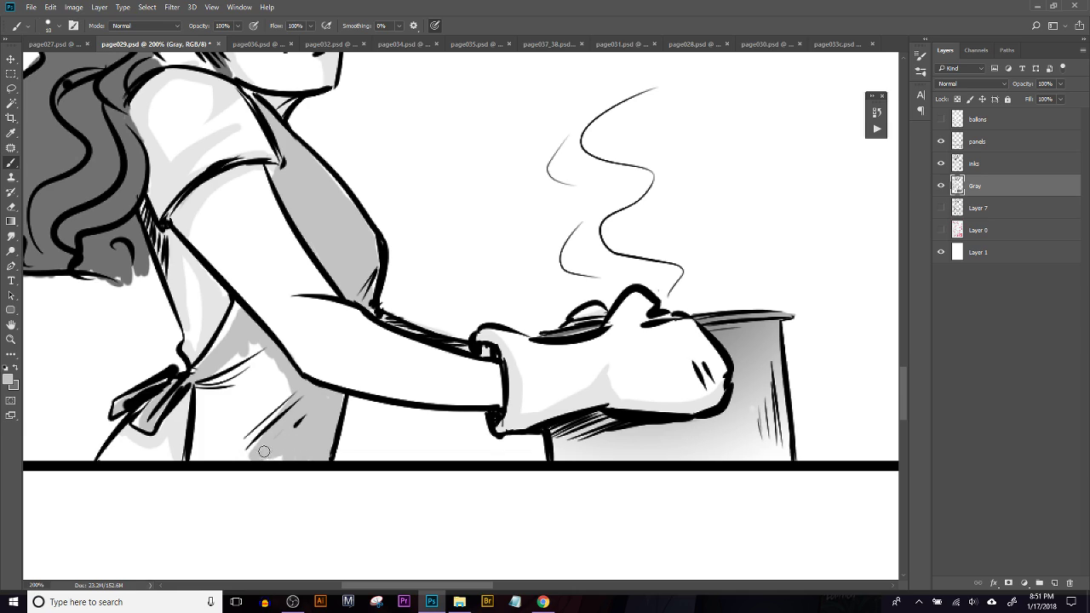
mouse_move(326, 404)
left_mouse_down()
mouse_move(283, 393)
mouse_move(265, 353)
mouse_move(286, 400)
mouse_move(276, 422)
mouse_move(252, 340)
mouse_move(255, 442)
mouse_move(247, 357)
mouse_move(235, 420)
mouse_move(240, 345)
mouse_move(223, 455)
mouse_move(209, 383)
mouse_move(196, 439)
mouse_move(239, 453)
left_mouse_up()
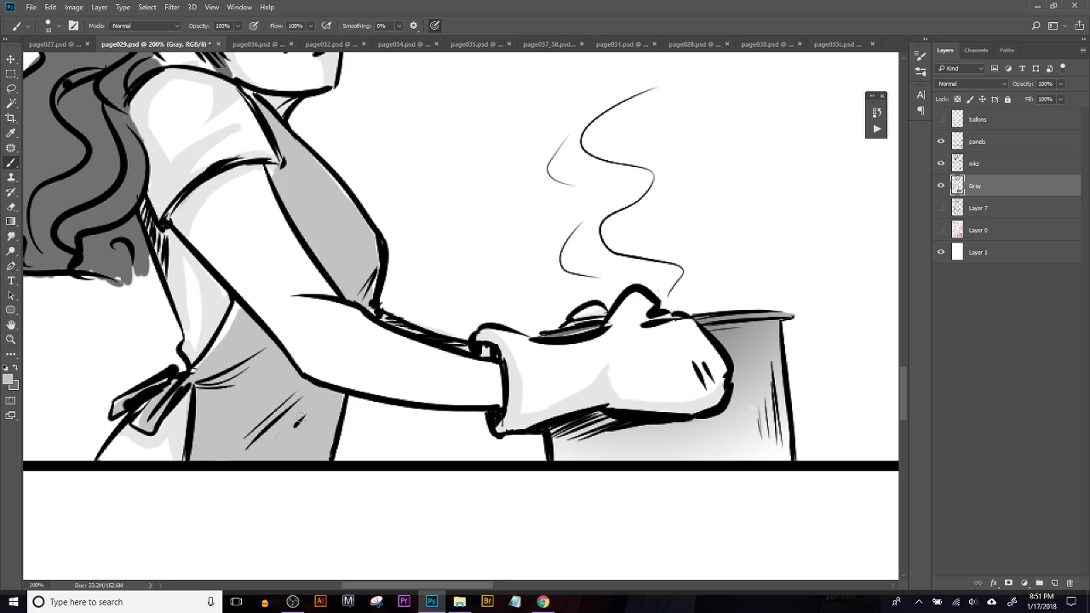
left_click_drag(235, 328, 235, 311)
mouse_move(325, 170)
left_mouse_down()
mouse_move(369, 217)
mouse_move(383, 256)
left_mouse_up()
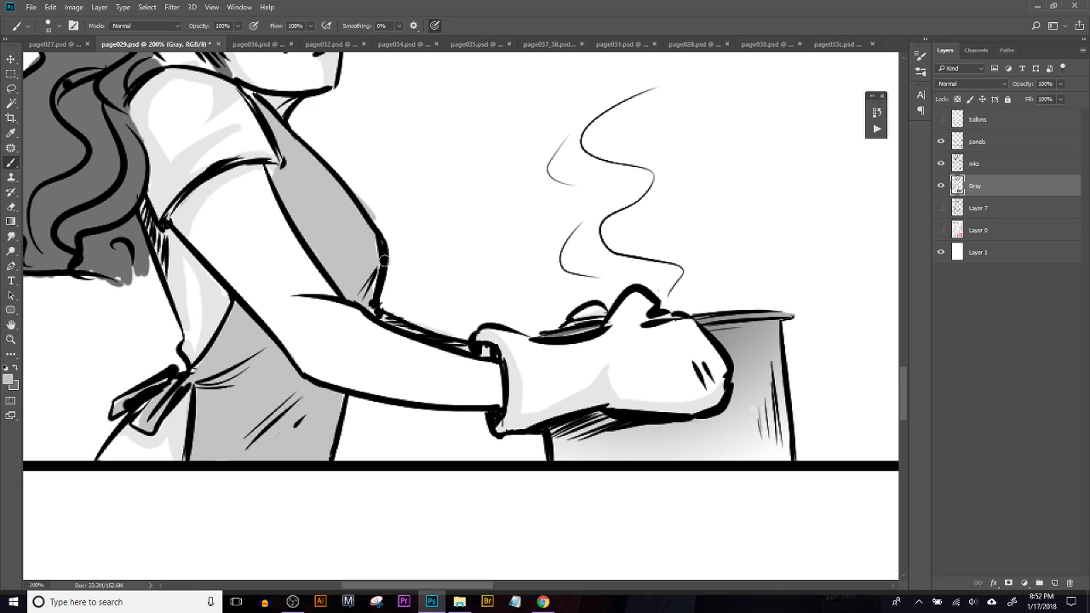
Undo the last brush stroke and fill the small shape between the woman's hair and shoulder with medium gray
key("ctrl+alt+z")
left_click_drag(300, 148, 358, 223)
left_click_drag(323, 168, 377, 249)
left_click_drag(360, 212, 325, 470)
mouse_move(371, 159)
left_mouse_down()
mouse_move(384, 326)
mouse_move(442, 258)
left_mouse_up()
mouse_move(219, 404)
left_mouse_down()
mouse_move(191, 390)
mouse_move(209, 416)
mouse_move(217, 413)
mouse_move(193, 371)
left_mouse_up()
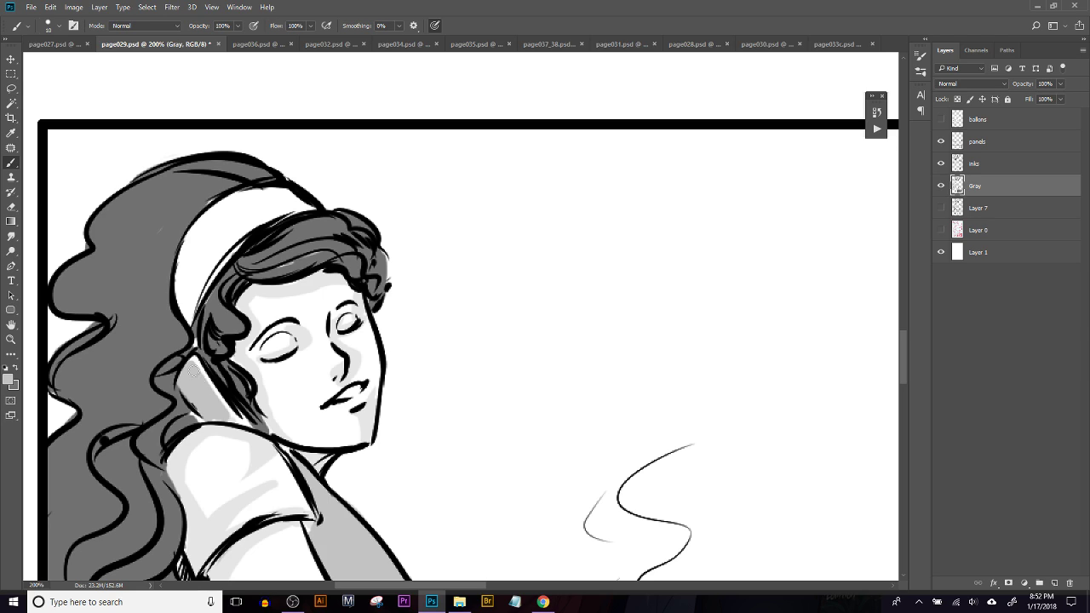
left_click_drag(226, 407, 209, 415)
Fill the woman's headband with medium gray, leaving a thin jagged white highlight across it
key("x")
key("x")
mouse_move(207, 246)
left_mouse_down()
mouse_move(191, 245)
mouse_move(217, 239)
mouse_move(224, 264)
mouse_move(213, 236)
mouse_move(190, 255)
mouse_move(186, 247)
mouse_move(182, 289)
mouse_move(179, 264)
mouse_move(185, 317)
mouse_move(226, 259)
left_mouse_up()
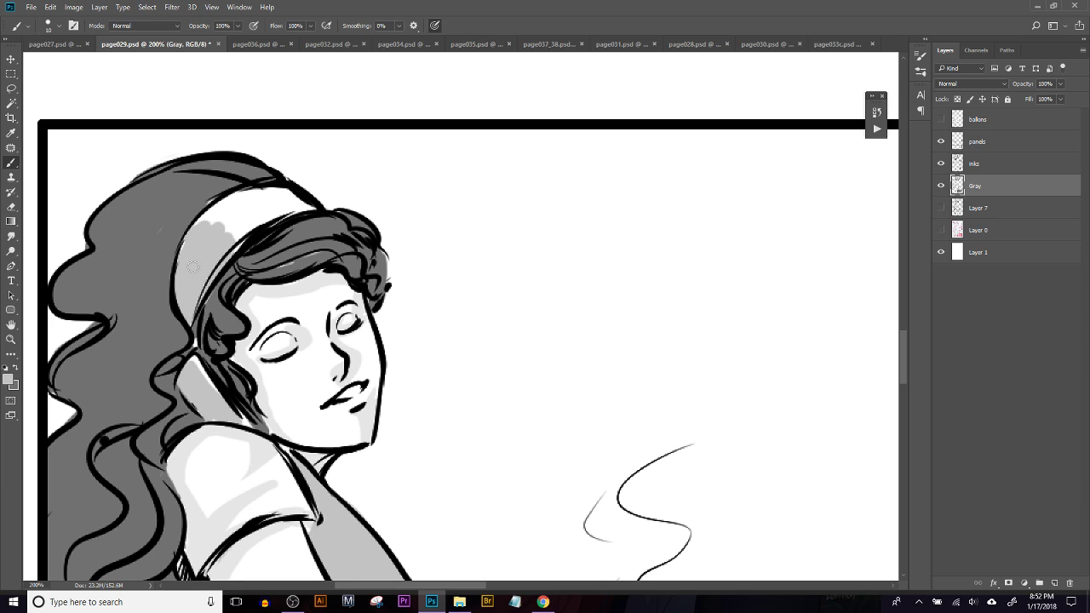
mouse_move(224, 203)
left_mouse_down()
mouse_move(215, 211)
mouse_move(243, 206)
mouse_move(249, 224)
mouse_move(295, 207)
mouse_move(245, 212)
mouse_move(279, 196)
left_mouse_up()
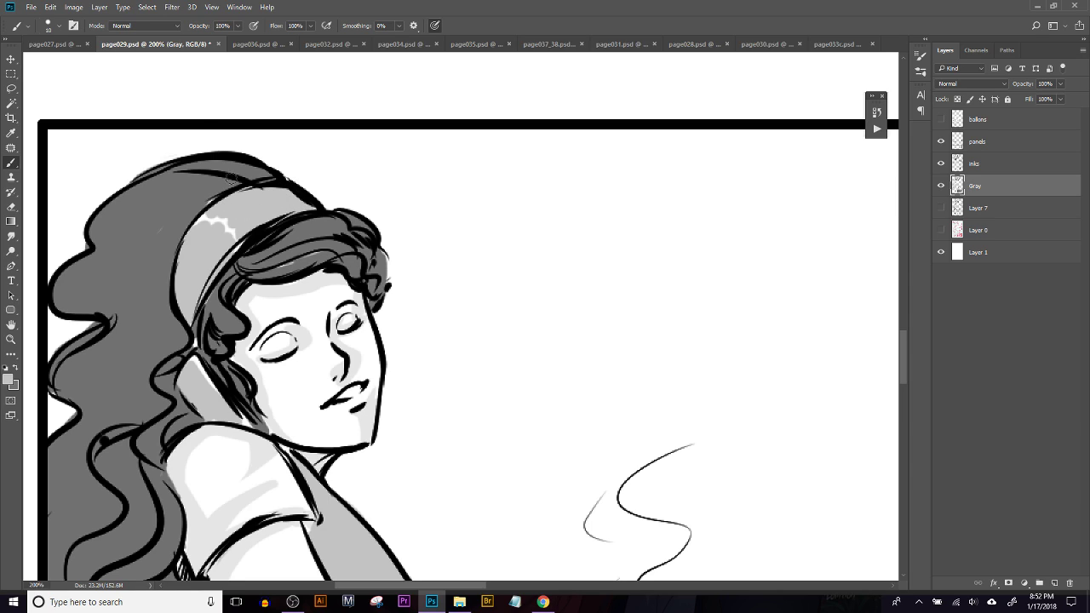
Sample the dark gray from the hair and touch up the hair beside the neck and along its outer edge
left_click(201, 195, "alt")
left_click_drag(236, 402, 241, 414)
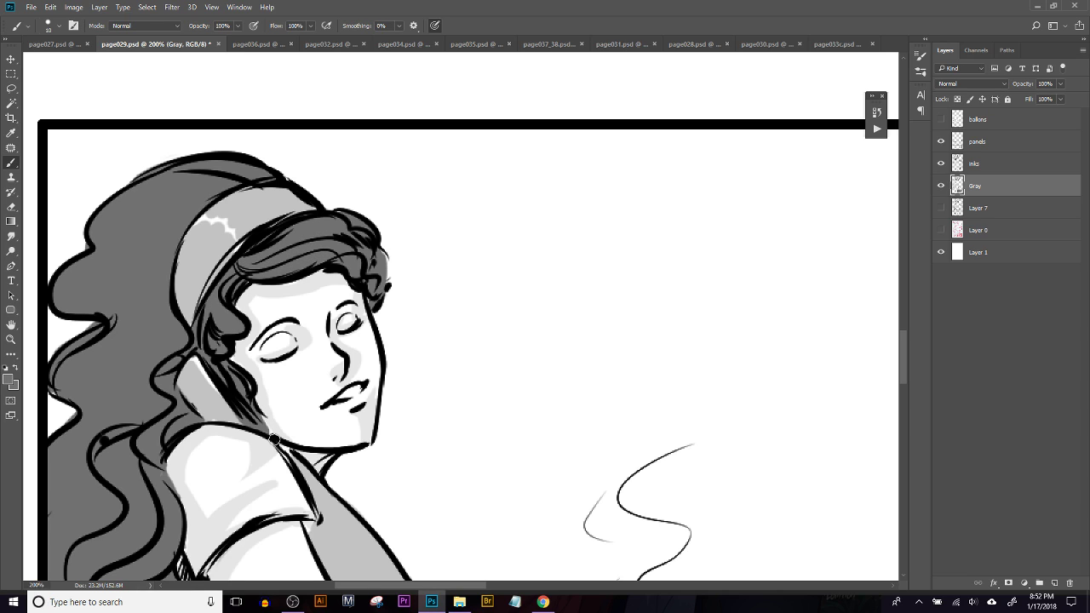
left_click_drag(205, 307, 320, 249)
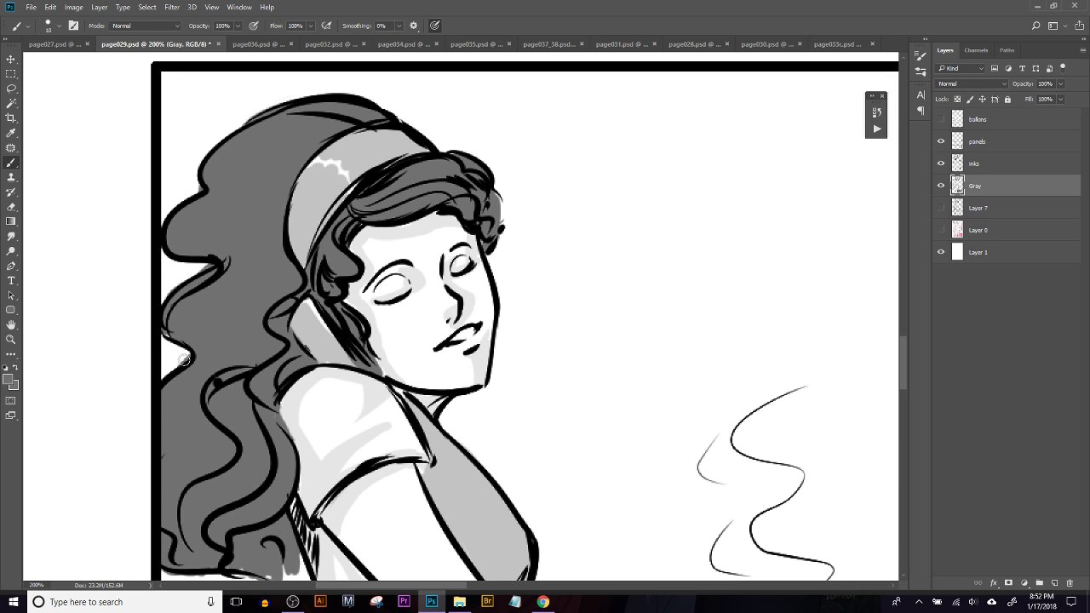
key("e")
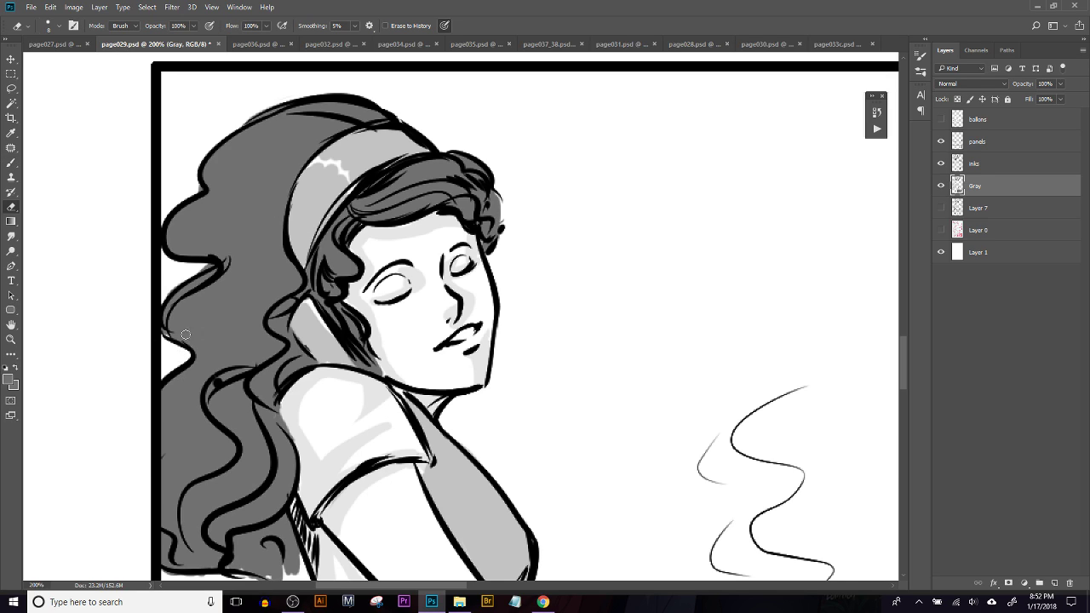
key("b")
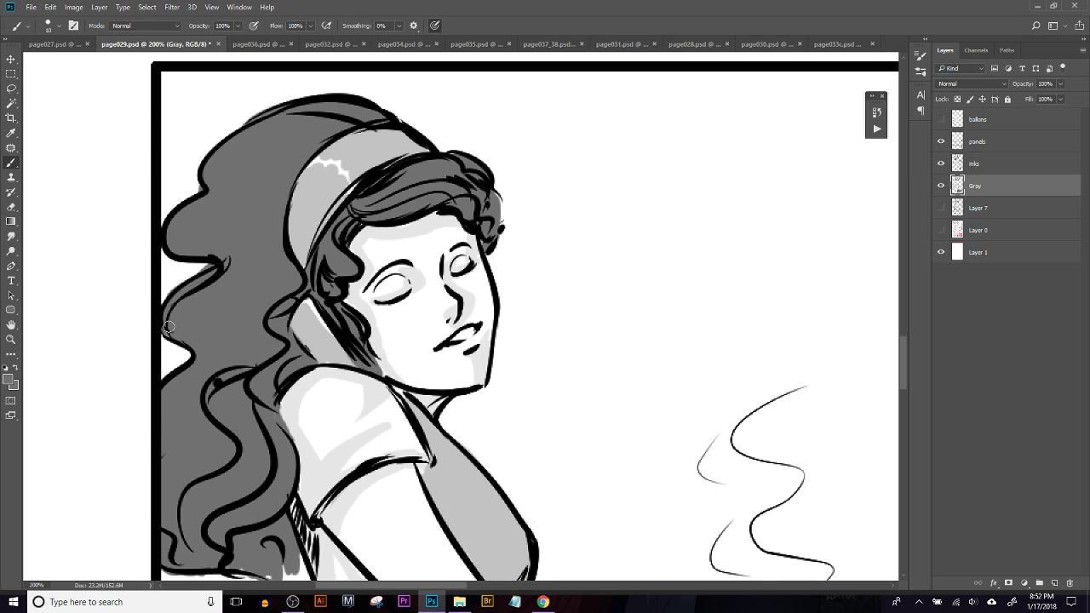
key("e")
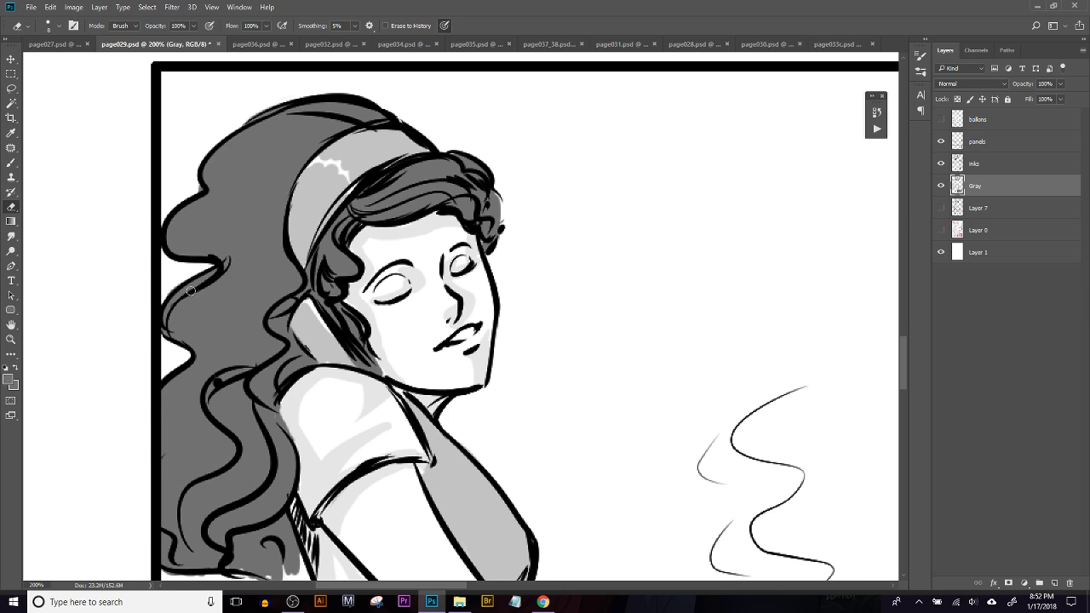
key("b")
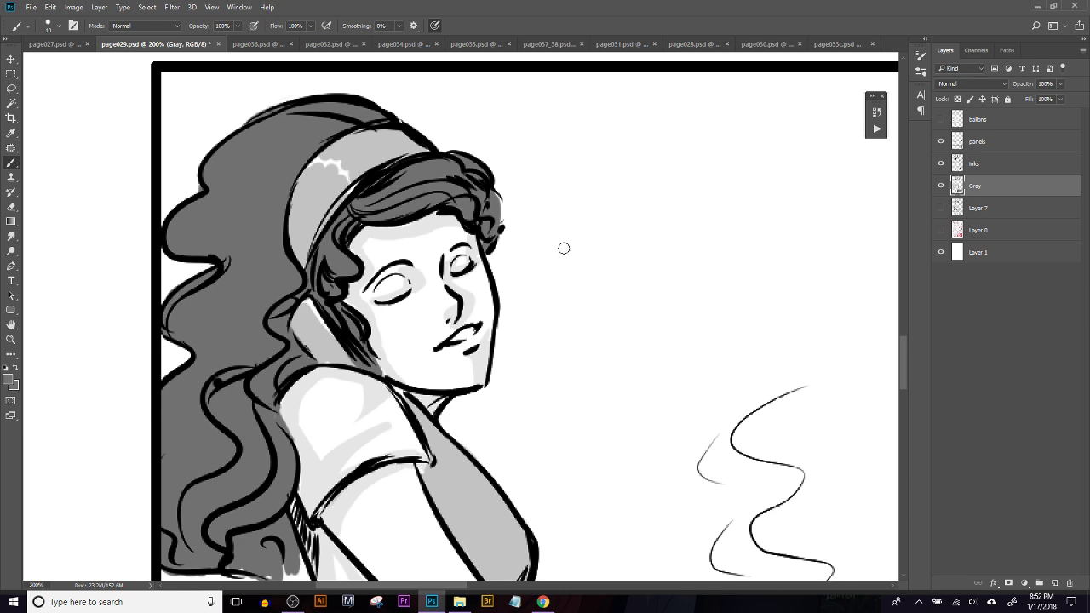
Extend the dark gray to the lower ends of the hair and erase the overspill below the ink line
left_click_drag(269, 440, 239, 327)
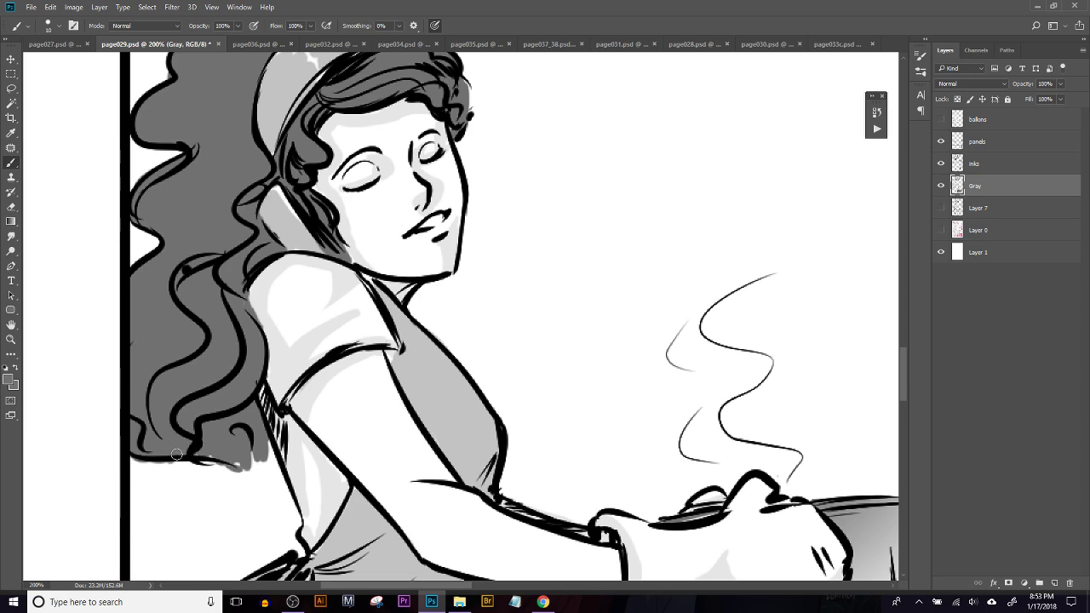
mouse_move(214, 460)
left_mouse_down()
mouse_move(240, 473)
mouse_move(235, 455)
mouse_move(262, 477)
mouse_move(275, 466)
mouse_move(278, 482)
left_mouse_up()
key("e")
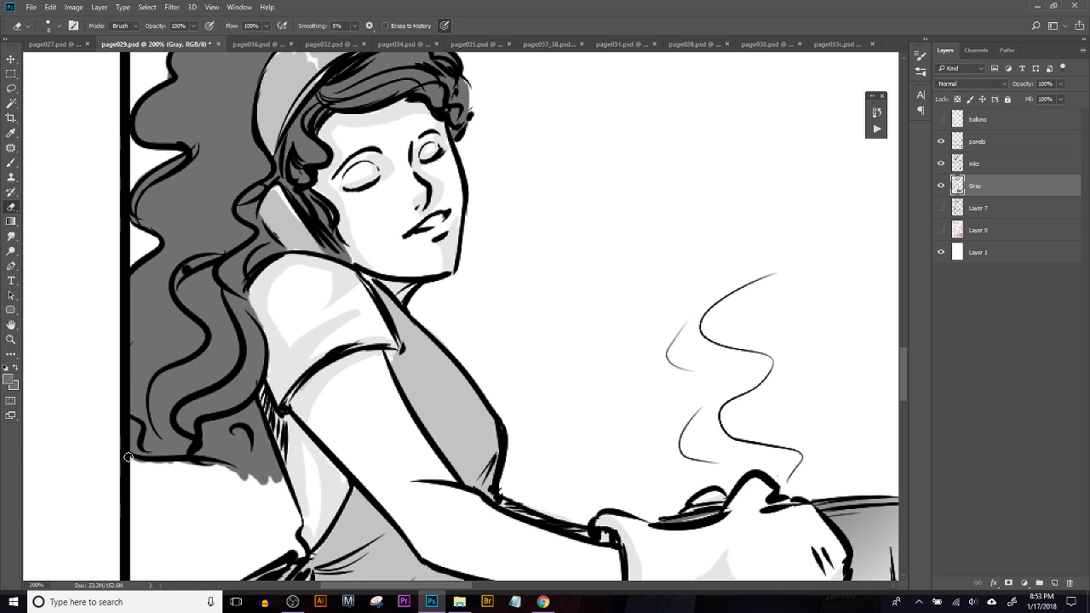
mouse_move(206, 466)
left_mouse_down()
mouse_move(249, 477)
mouse_move(265, 499)
mouse_move(258, 439)
mouse_move(273, 479)
left_mouse_up()
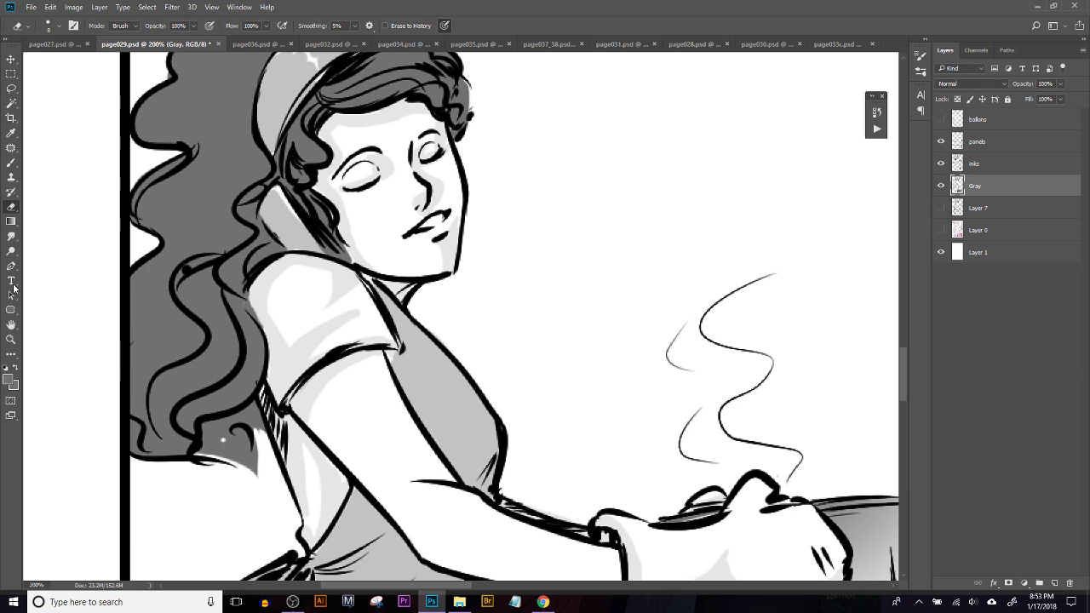
key("b")
mouse_move(240, 436)
left_mouse_down()
mouse_move(228, 428)
mouse_move(240, 431)
left_mouse_up()
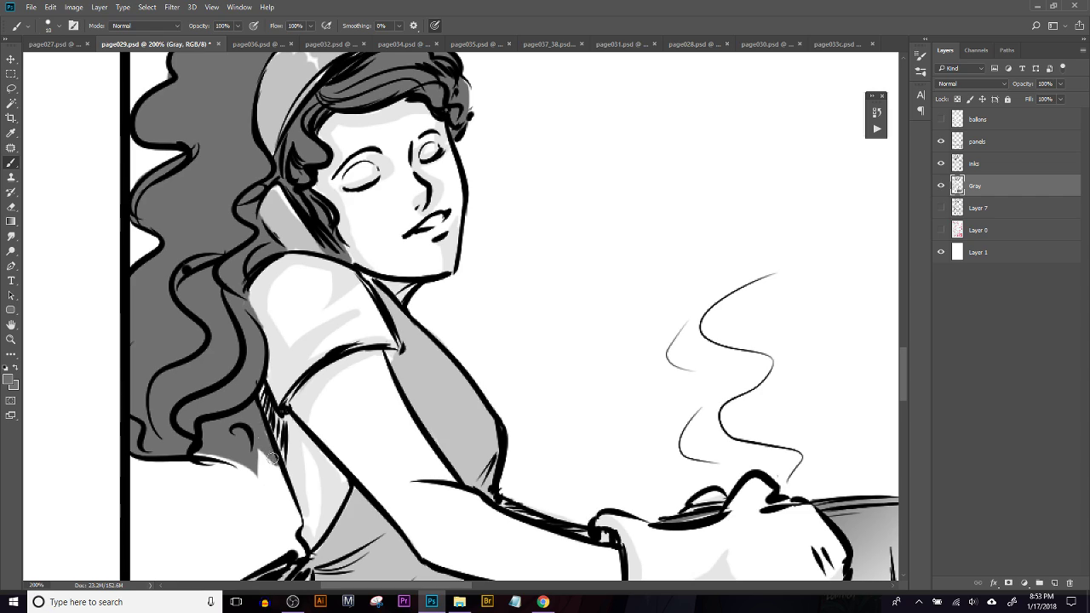
left_click(290, 477, "alt")
Select the empty background of the steaming-pot panel, subtracting a curved area around the woman, steam and pot
mouse_move(537, 417)
left_mouse_down()
mouse_move(499, 427)
mouse_move(463, 272)
mouse_move(492, 207)
mouse_move(73, 328)
left_mouse_up()
key("ctrl+minus")
key("ctrl+minus")
key("ctrl+plus")
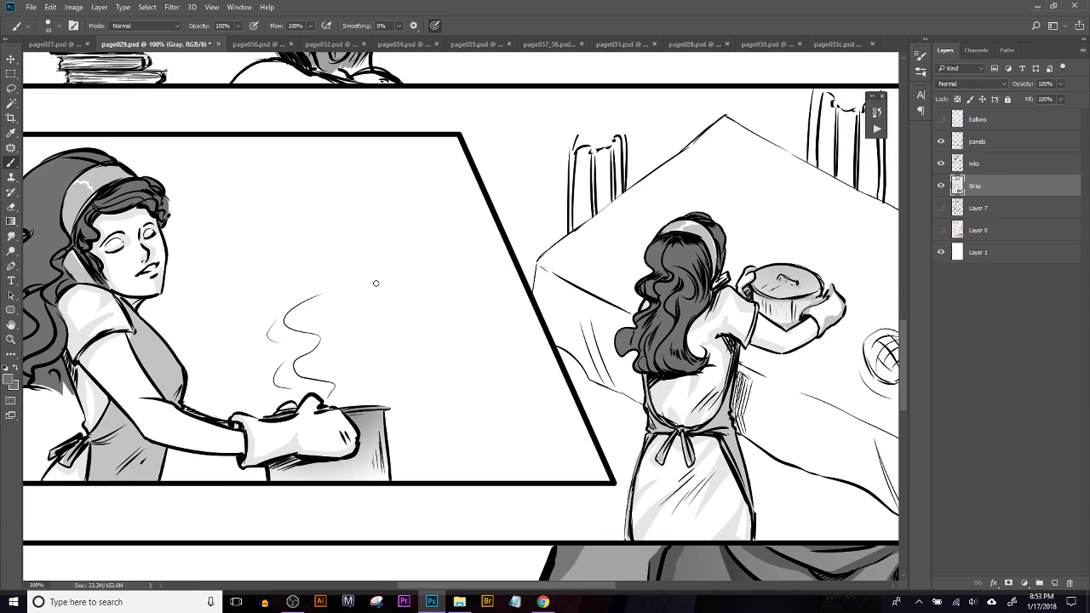
key("l")
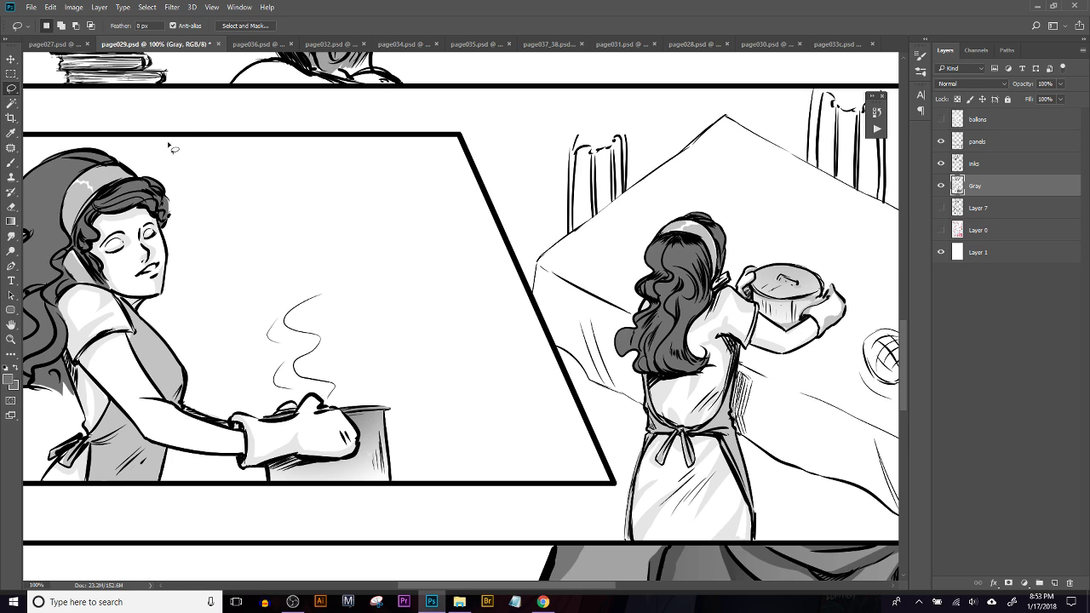
key("m")
mouse_move(170, 137)
left_mouse_down()
mouse_move(520, 406)
mouse_move(554, 475)
mouse_move(615, 498)
left_mouse_up()
key("l")
key("alt")
mouse_move(156, 124)
left_mouse_down()
mouse_move(350, 299)
mouse_move(384, 548)
mouse_move(151, 141)
left_mouse_up()
Fill the selected background with medium gray sampled from the neighboring woman's apron, using the Paint Bucket, and deselect it
key("g")
key("x")
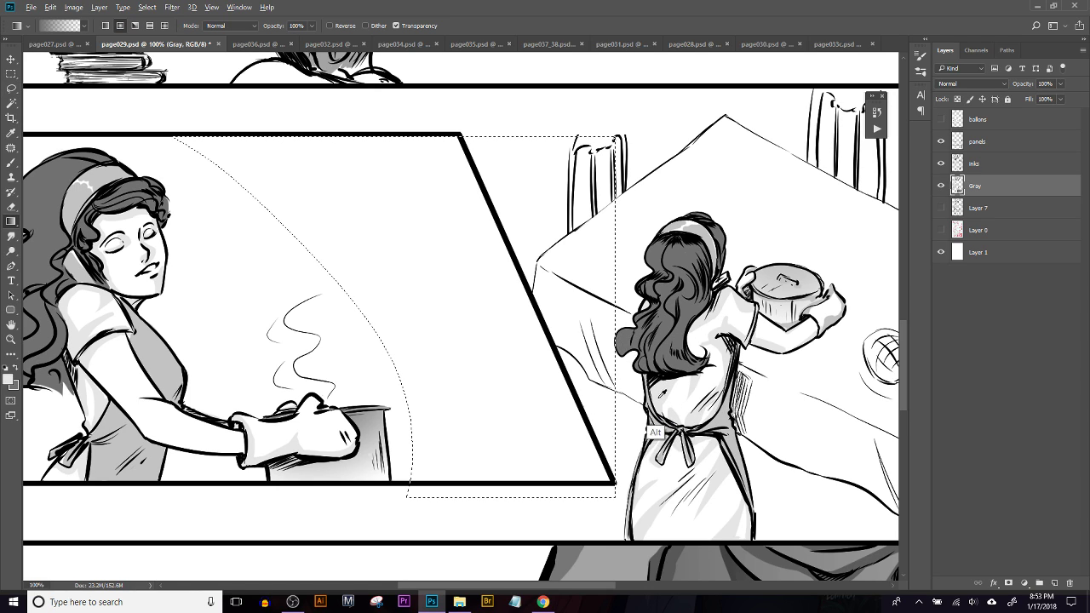
left_click(723, 450, "alt")
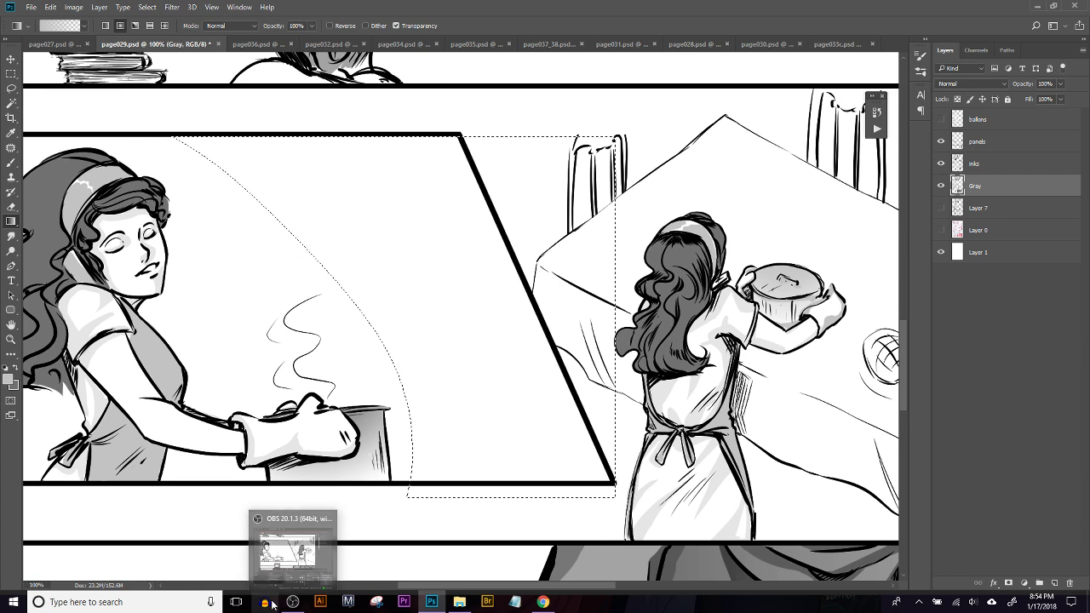
mouse_move(282, 607)
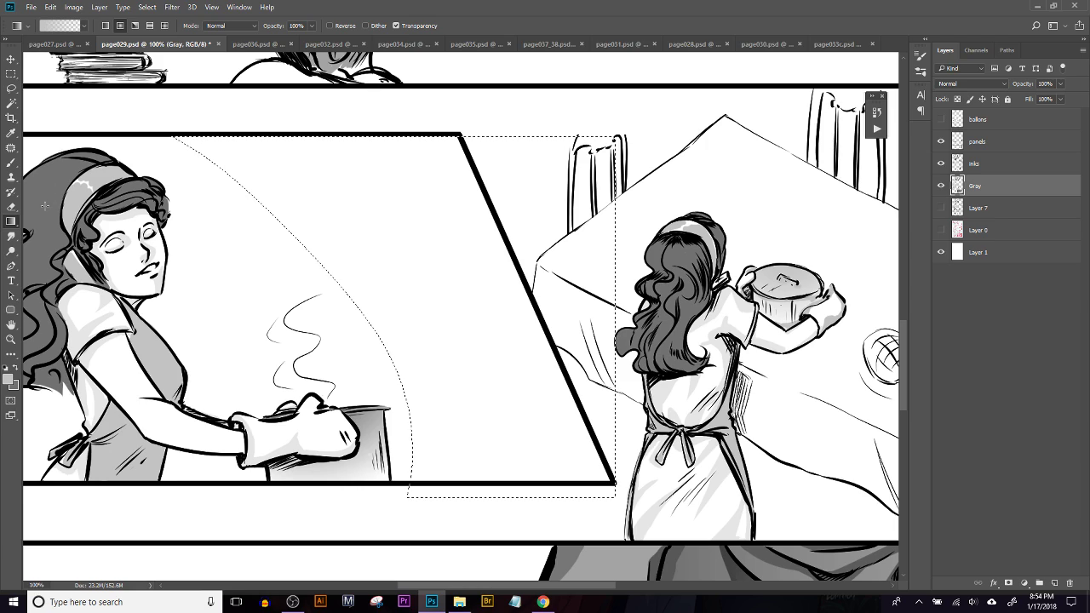
right_click(11, 221)
left_click(41, 234)
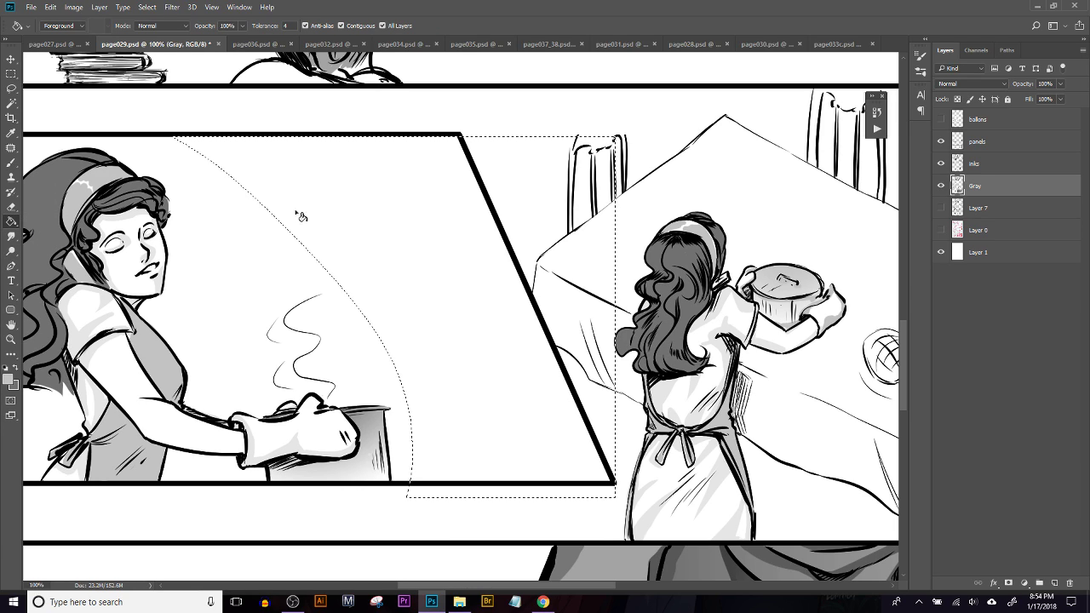
left_click(395, 218)
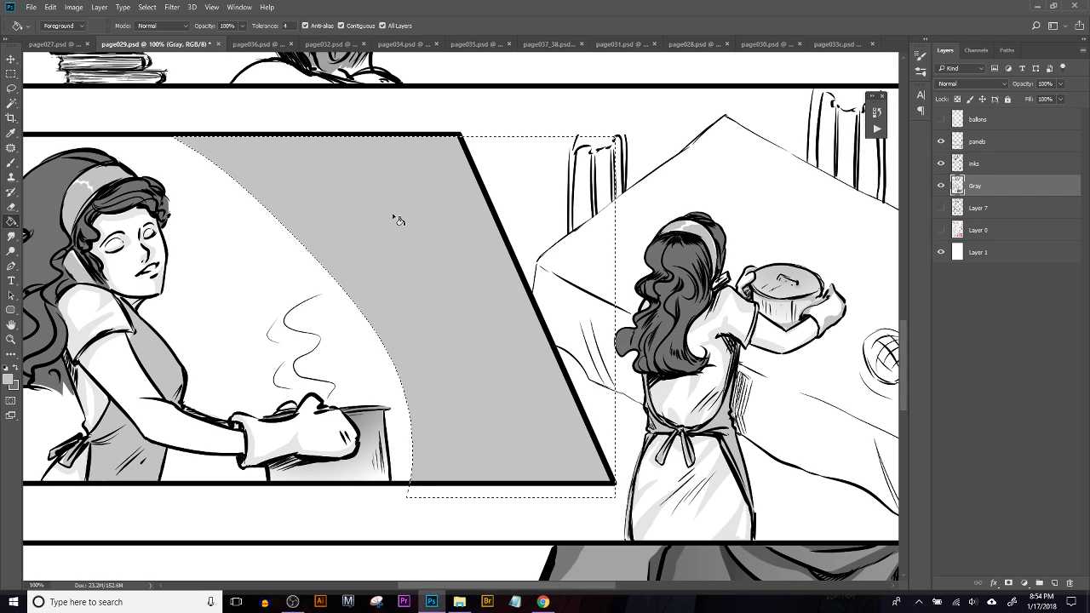
key("ctrl+d")
Select the empty background of the wide panel above, subtracting a curved area beside the curly-haired head
left_click_drag(493, 354, 531, 467)
left_click_drag(519, 311, 281, 354)
scroll(281, 353, "down", 7)
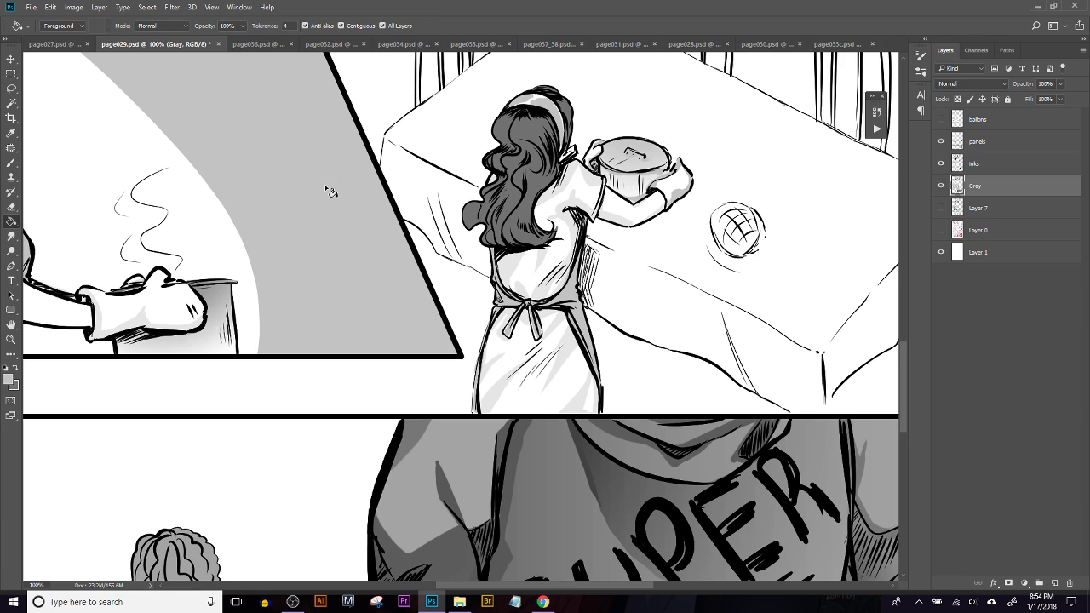
scroll(376, 457, "up", 4)
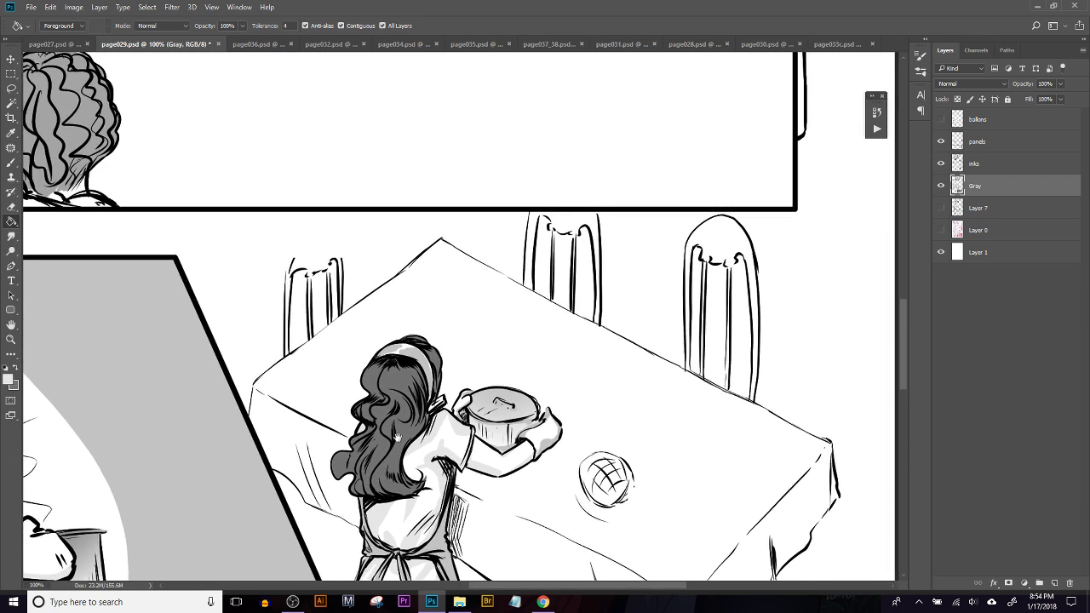
scroll(448, 397, "up", 3)
key("l")
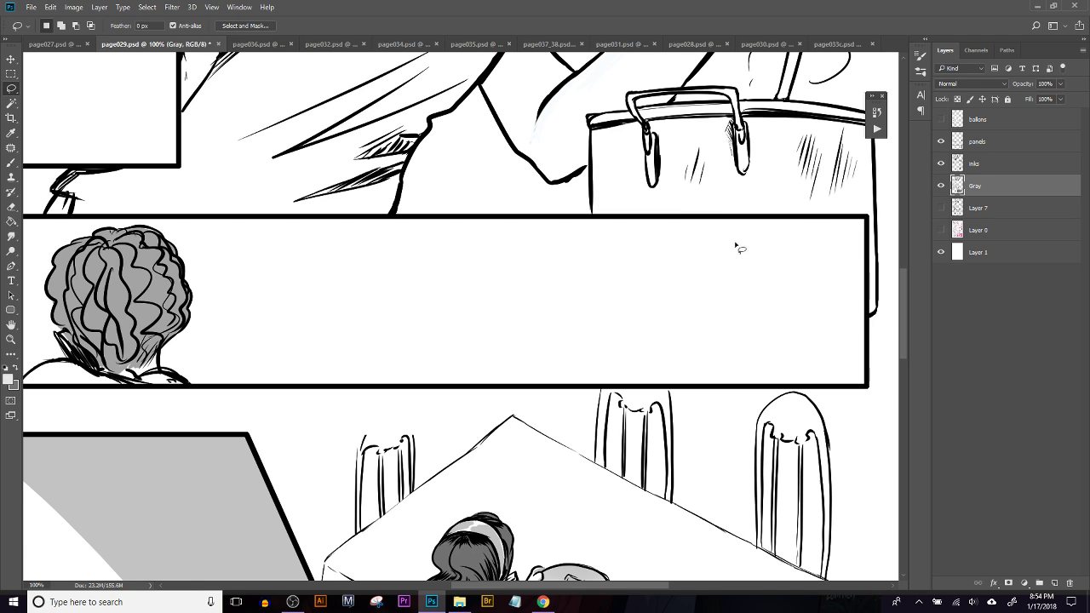
key("m")
left_click_drag(867, 218, 276, 385)
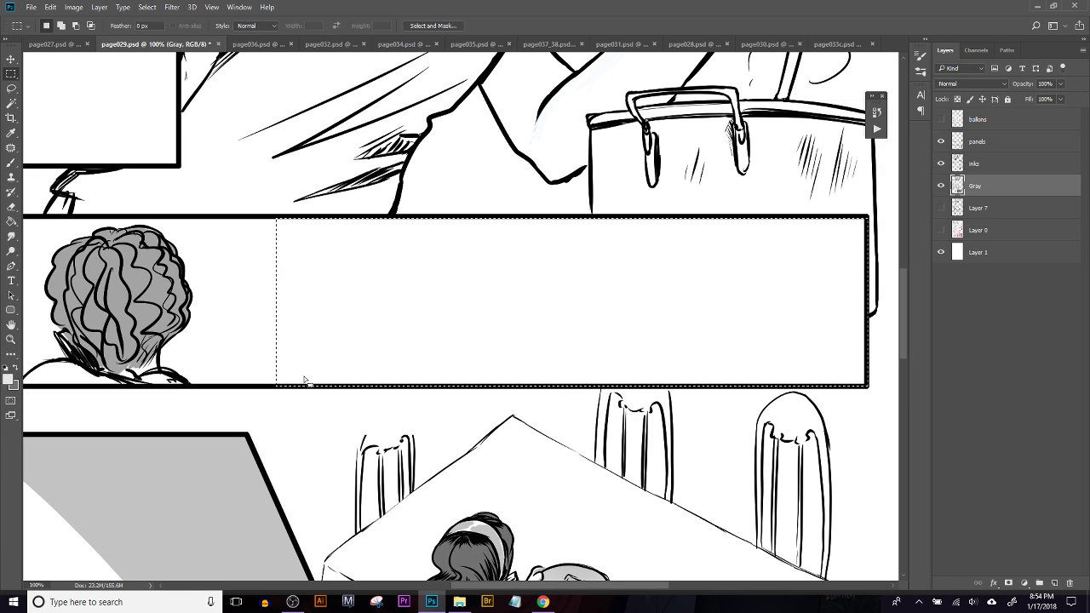
key("l")
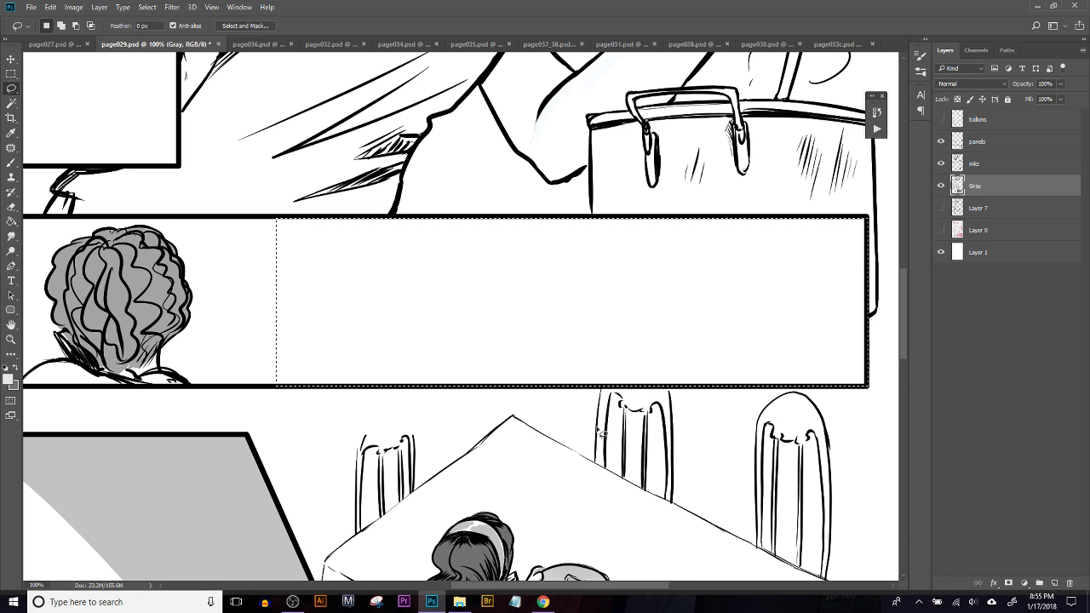
key("alt")
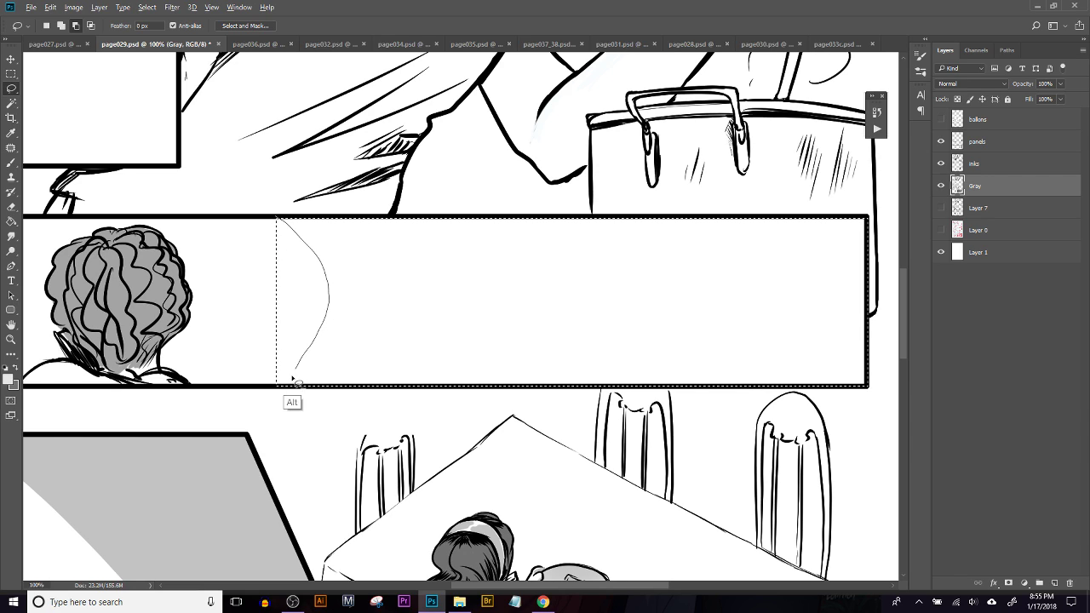
left_click_drag(279, 392, 278, 388)
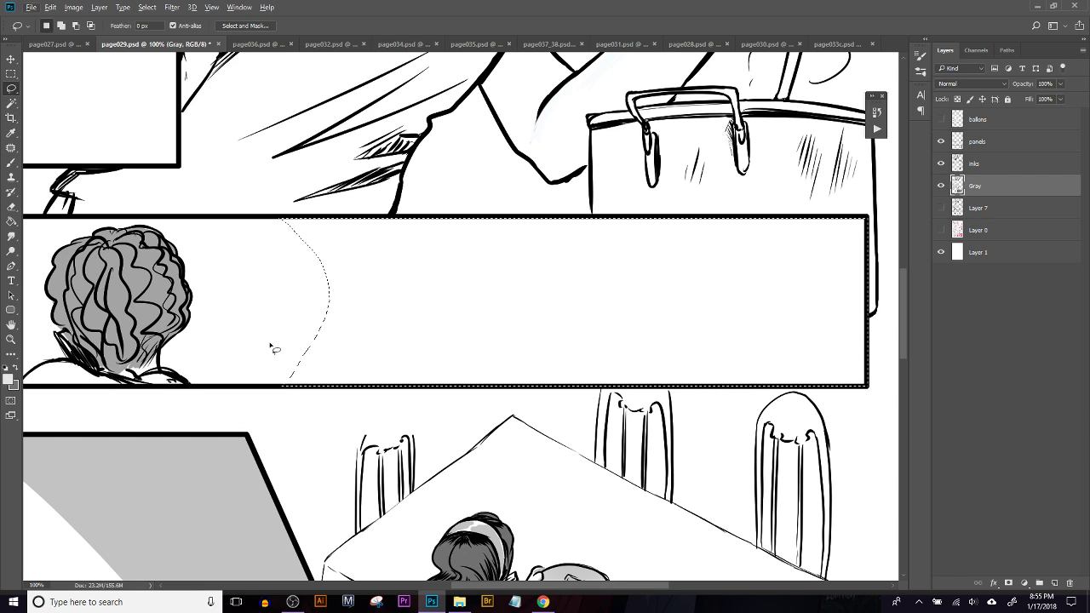
Fill the wide panel's selected background with light gray using the Paint Bucket and deselect it
key("g")
left_click(435, 322)
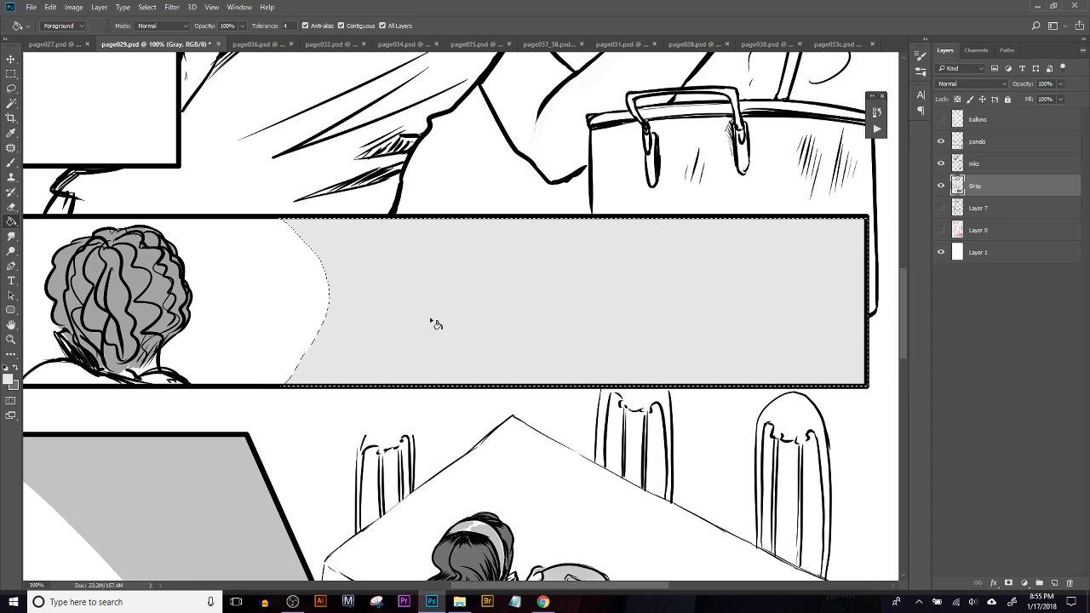
key("ctrl+d")
Select the chair back behind the seated figure in the page's bottom panel, fill it with light gray and deselect it
scroll(558, 290, "down", 10)
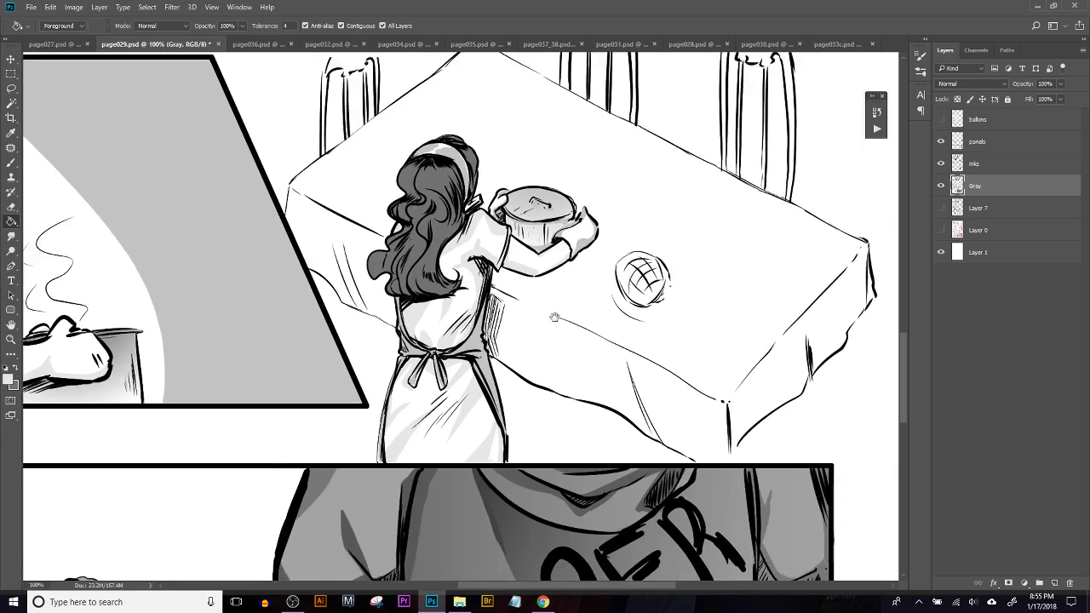
left_click_drag(554, 294, 645, 107)
left_click_drag(673, 341, 722, 421)
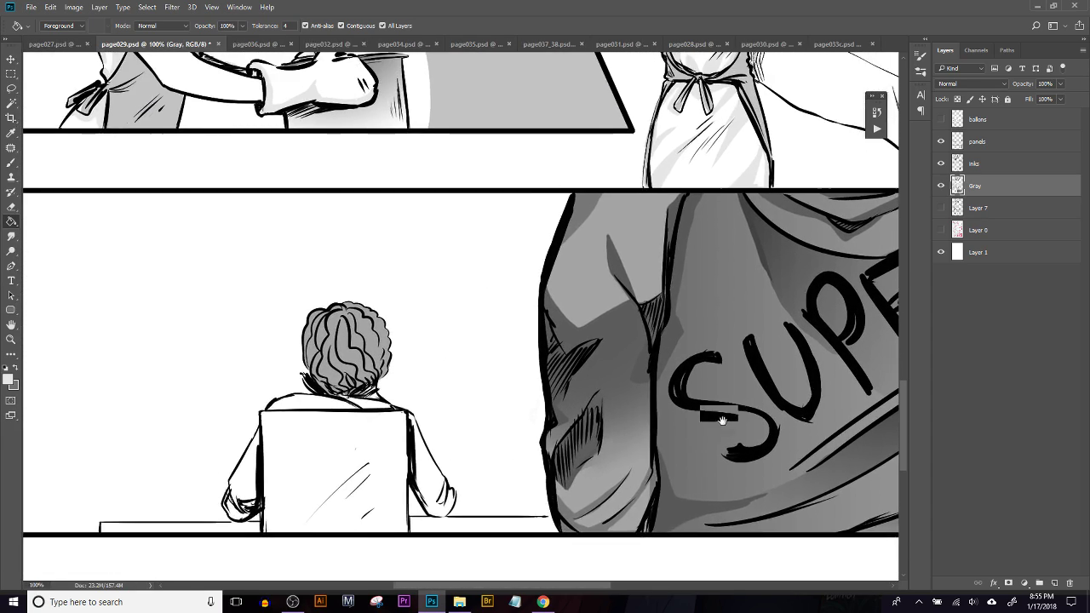
left_click_drag(547, 360, 551, 333)
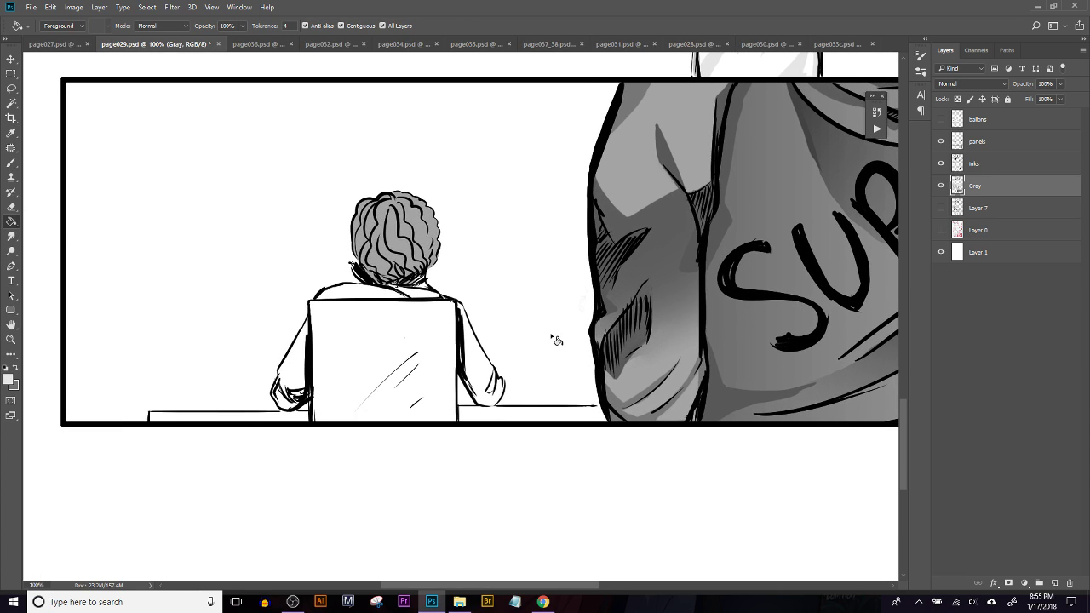
key("m")
left_click_drag(315, 302, 449, 423)
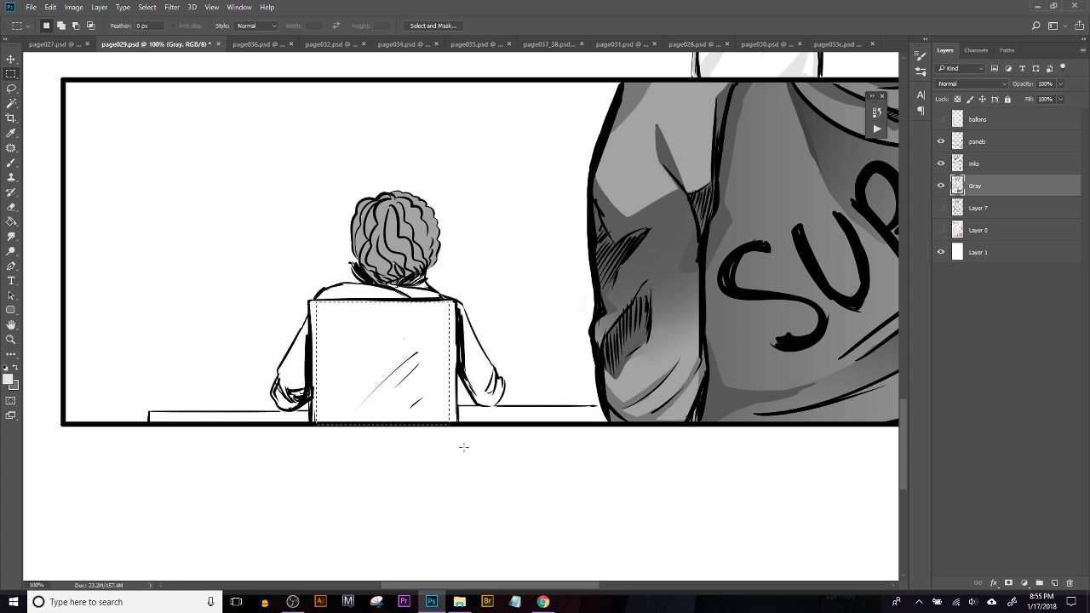
key("alt+BackSpace")
key("ctrl+d")
Brush light gray into the unfilled side edges of the chair back behind the seated figure
key("b")
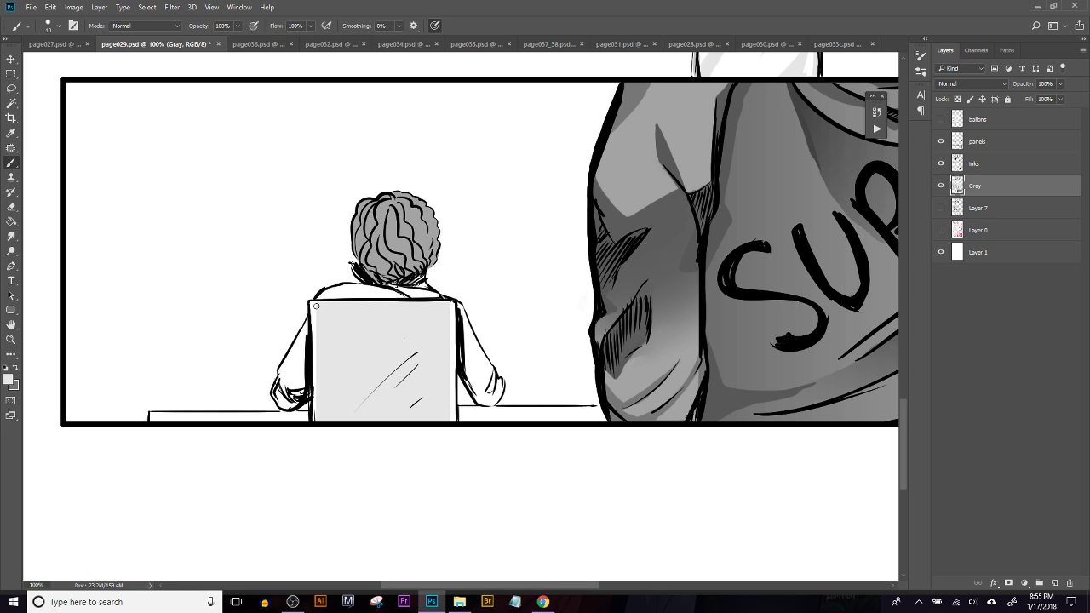
left_click_drag(315, 302, 316, 408)
left_click_drag(449, 302, 452, 424)
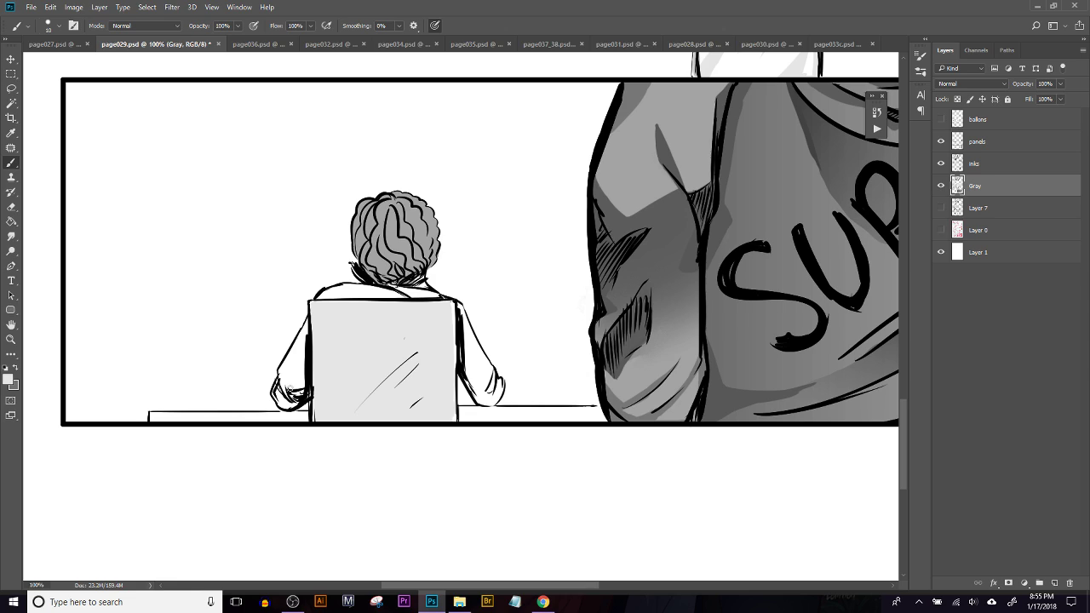
Paint light gray shading on both sleeves of the seated figure, undoing the strokes that miss
left_click_drag(281, 400, 301, 359)
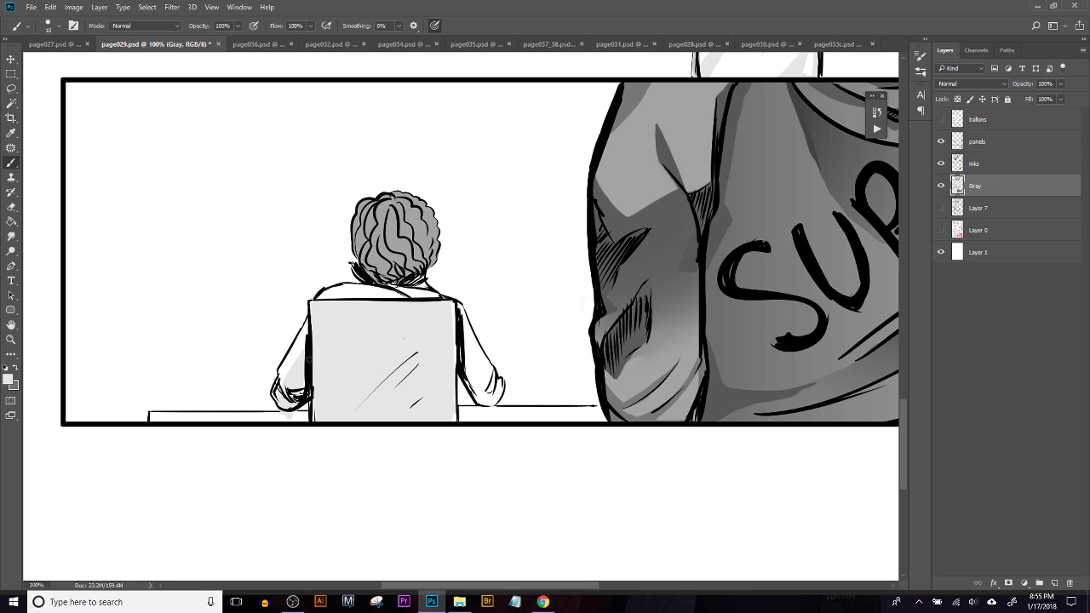
key("ctrl+z")
mouse_move(292, 396)
left_mouse_down()
mouse_move(276, 403)
mouse_move(297, 370)
mouse_move(287, 405)
left_mouse_up()
key("ctrl+z")
mouse_move(466, 377)
left_mouse_down()
mouse_move(485, 399)
mouse_move(464, 346)
left_mouse_up()
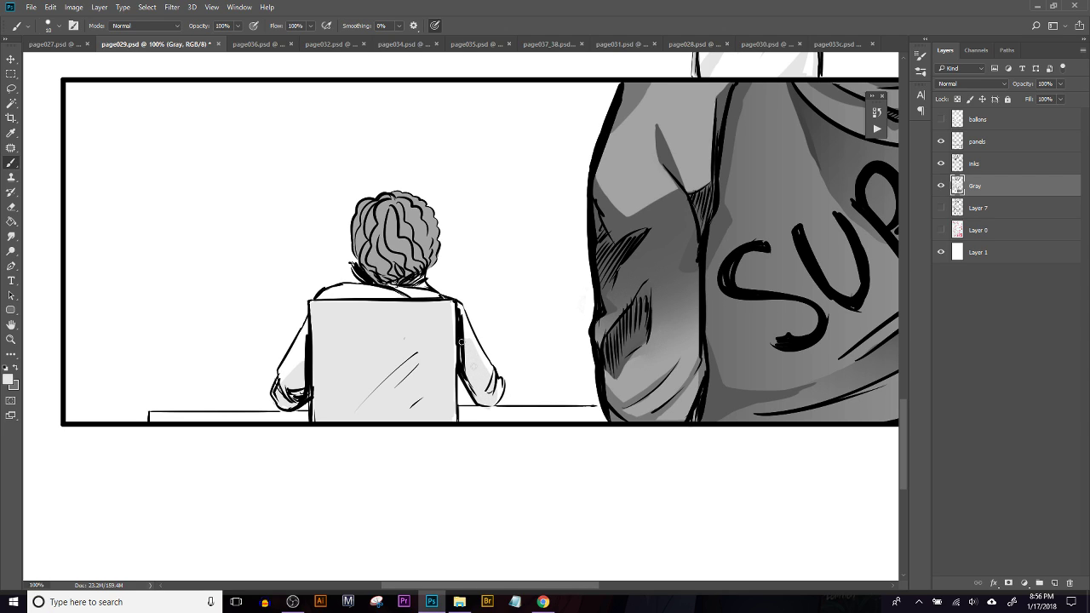
Examine the gray shading on page027.psd for reference and return to page029.psd
left_click(56, 43)
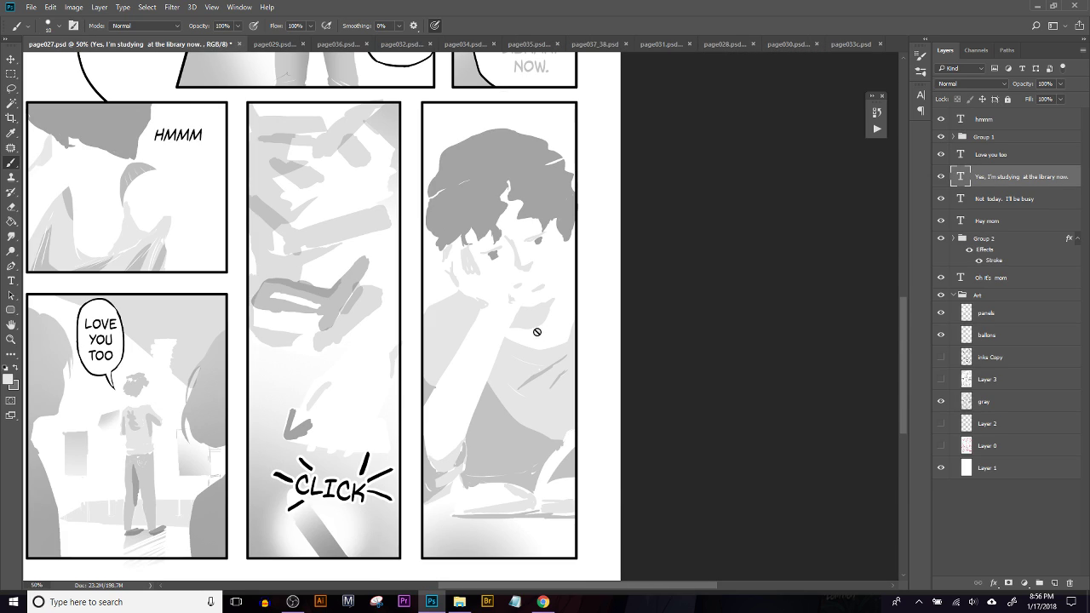
left_click(274, 43)
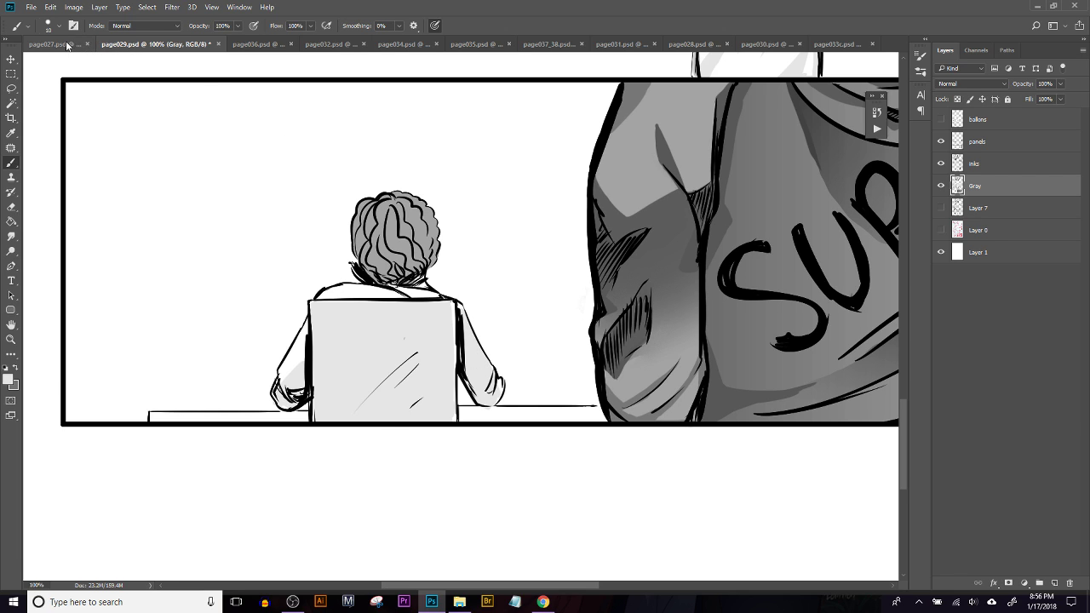
left_click(68, 44)
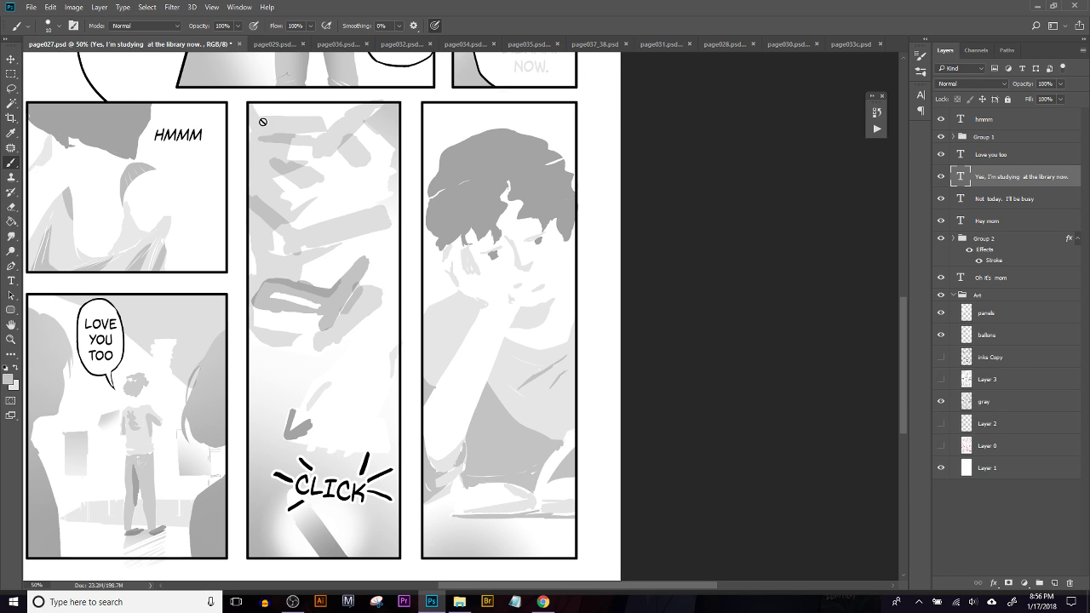
left_click(275, 44)
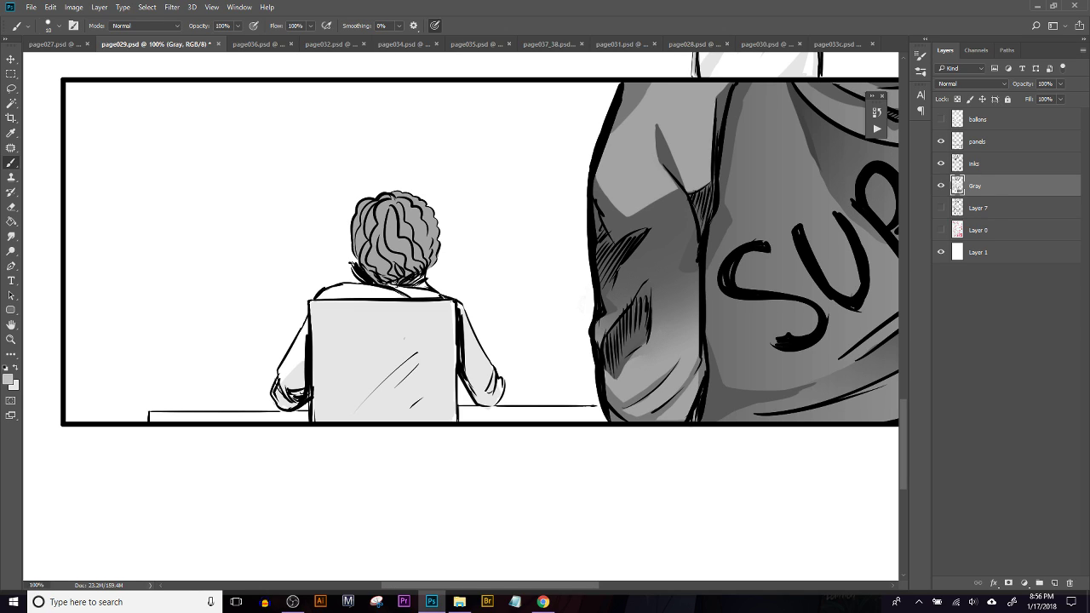
key("alt+Tab")
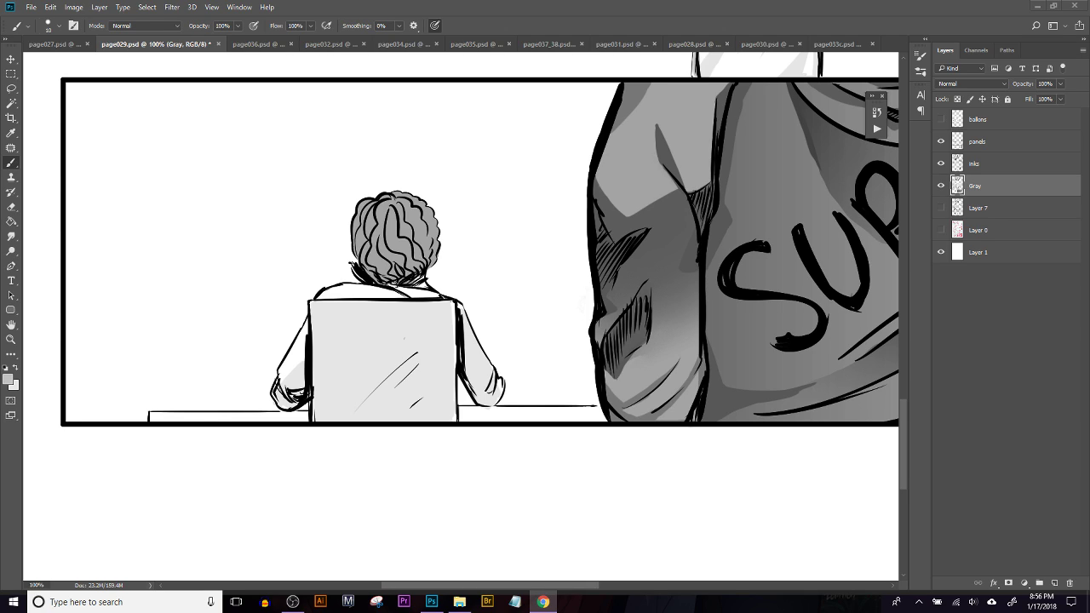
Undo the stray gray marks and extend the light gray shading up the seated figure's left sleeve
left_click(296, 220)
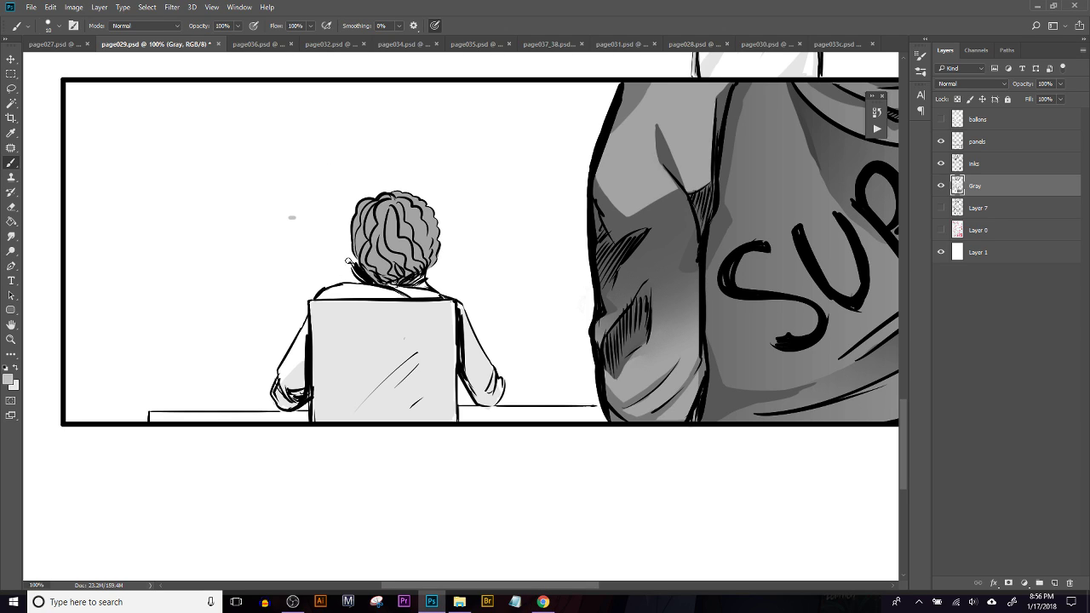
mouse_move(294, 358)
left_mouse_down()
mouse_move(284, 385)
mouse_move(293, 404)
mouse_move(281, 374)
mouse_move(307, 337)
left_mouse_up()
key("ctrl+z")
key("x")
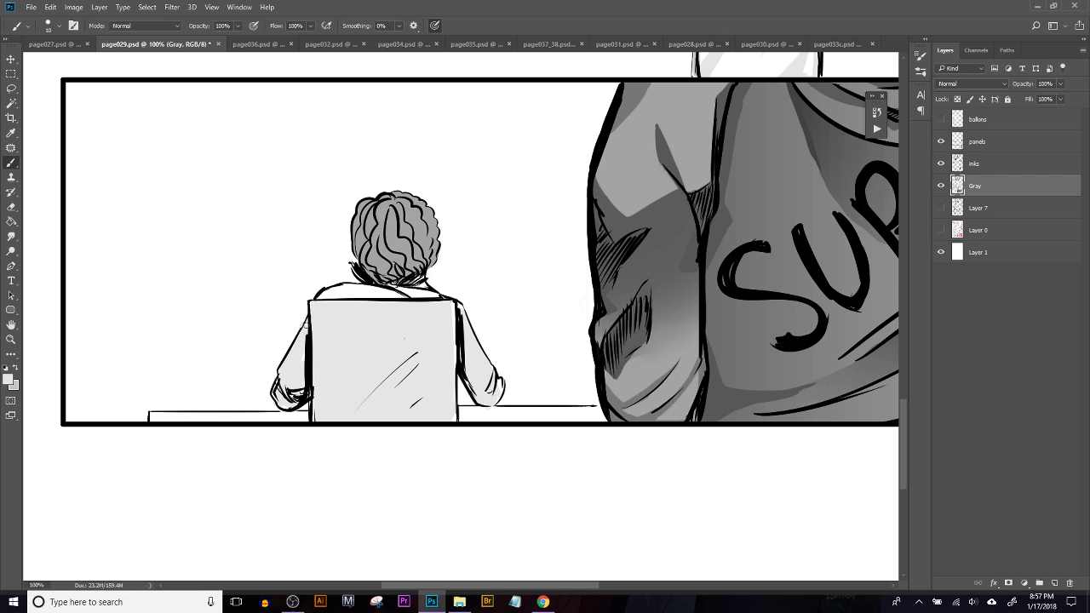
key("ctrl+alt+z")
mouse_move(298, 348)
left_mouse_down()
mouse_move(281, 373)
mouse_move(308, 326)
left_mouse_up()
Paint darker gray shadows along the inner side of both sleeves and on the desk beneath the left arm
key("x")
left_click_drag(286, 414, 308, 420)
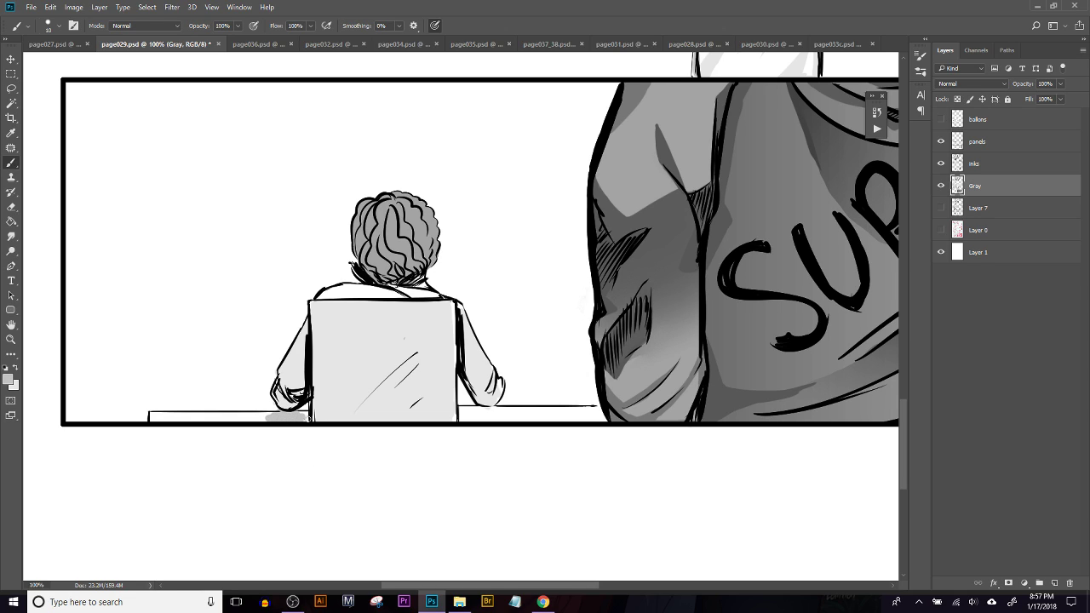
key("ctrl+z")
mouse_move(276, 412)
left_mouse_down()
mouse_move(303, 417)
mouse_move(246, 415)
mouse_move(296, 418)
mouse_move(282, 399)
mouse_move(298, 356)
mouse_move(289, 403)
mouse_move(301, 383)
left_mouse_up()
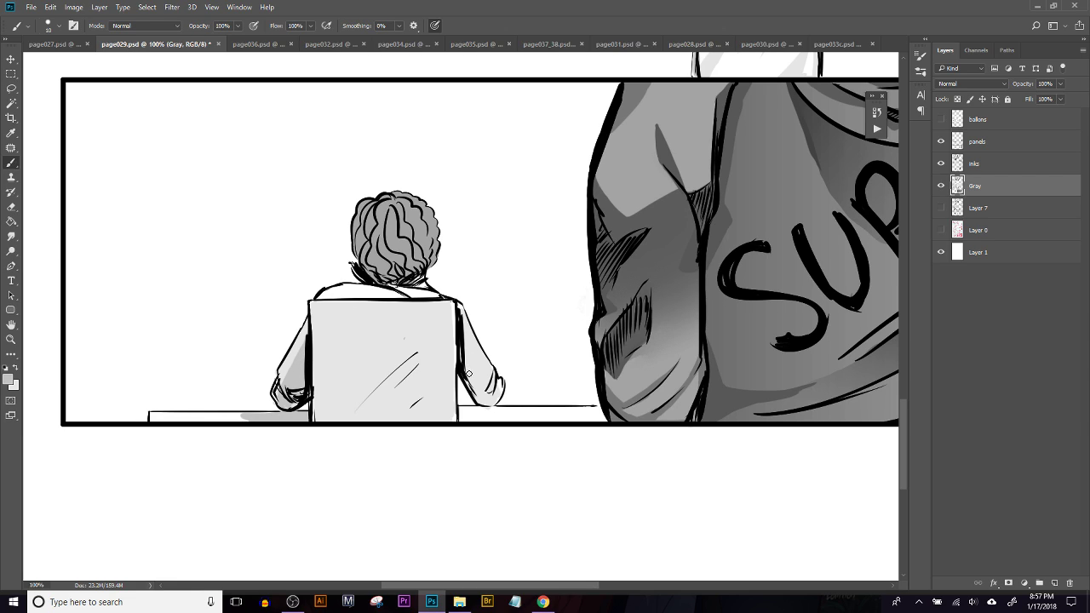
mouse_move(463, 343)
left_mouse_down()
mouse_move(499, 394)
mouse_move(461, 367)
left_mouse_up()
mouse_move(485, 402)
left_mouse_down()
mouse_move(466, 364)
mouse_move(493, 396)
left_mouse_up()
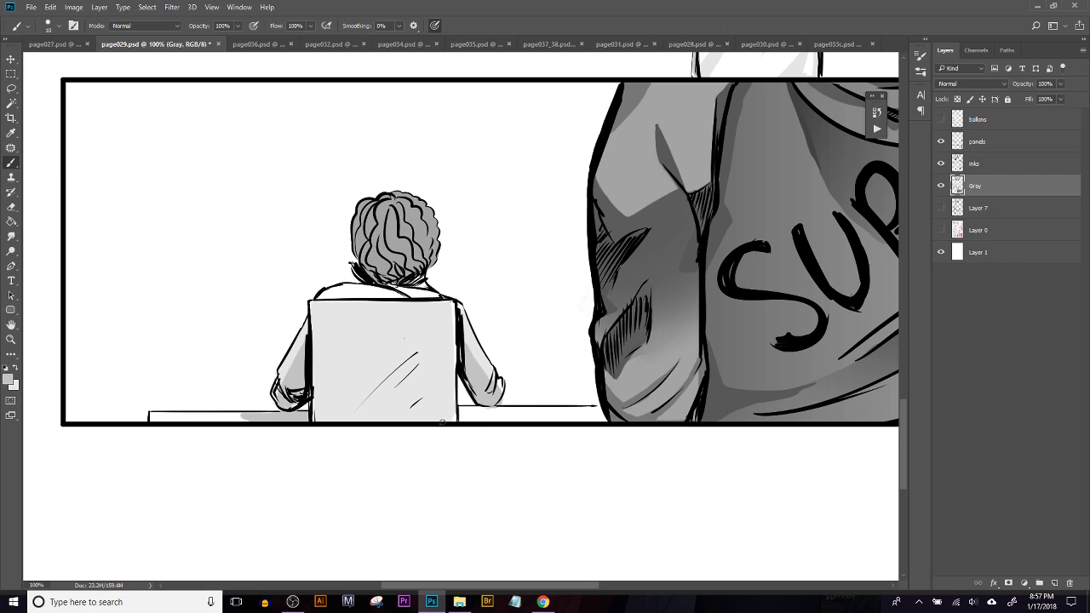
key("x")
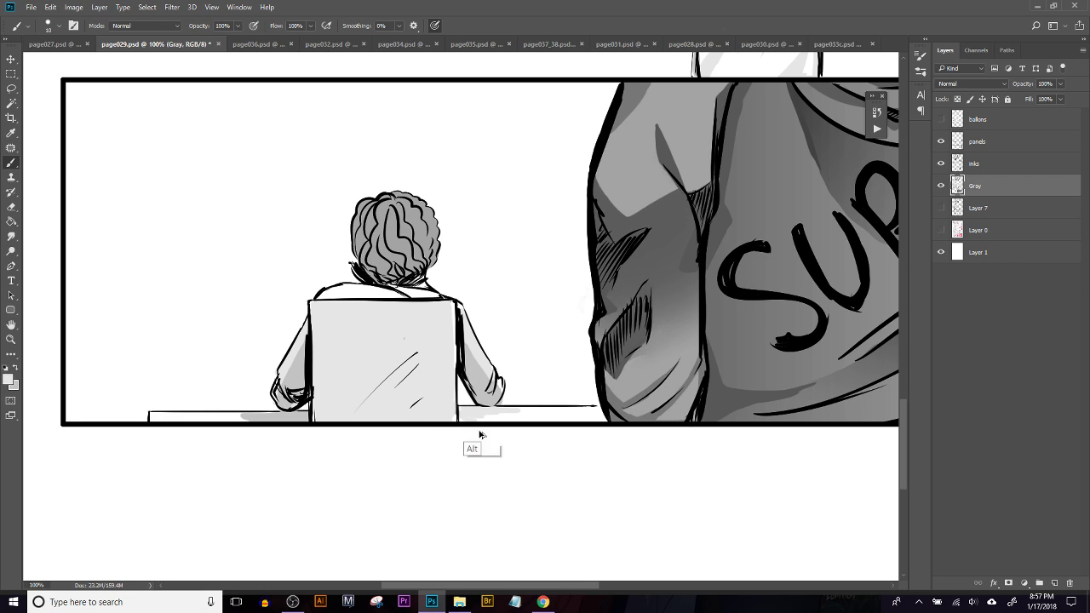
key("m")
left_click_drag(460, 407, 606, 423)
key("g")
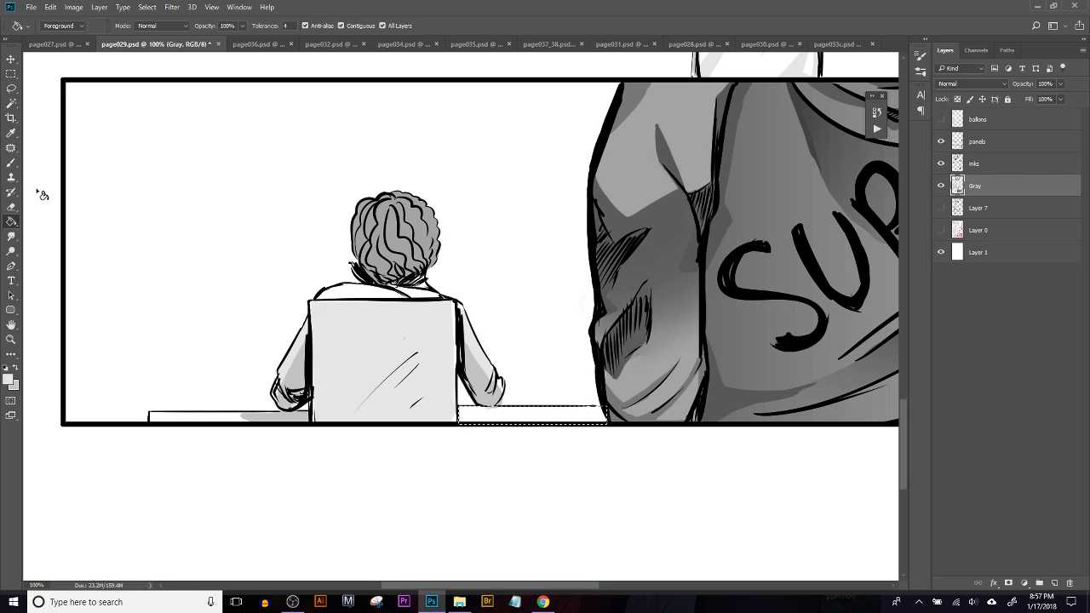
right_click(11, 221)
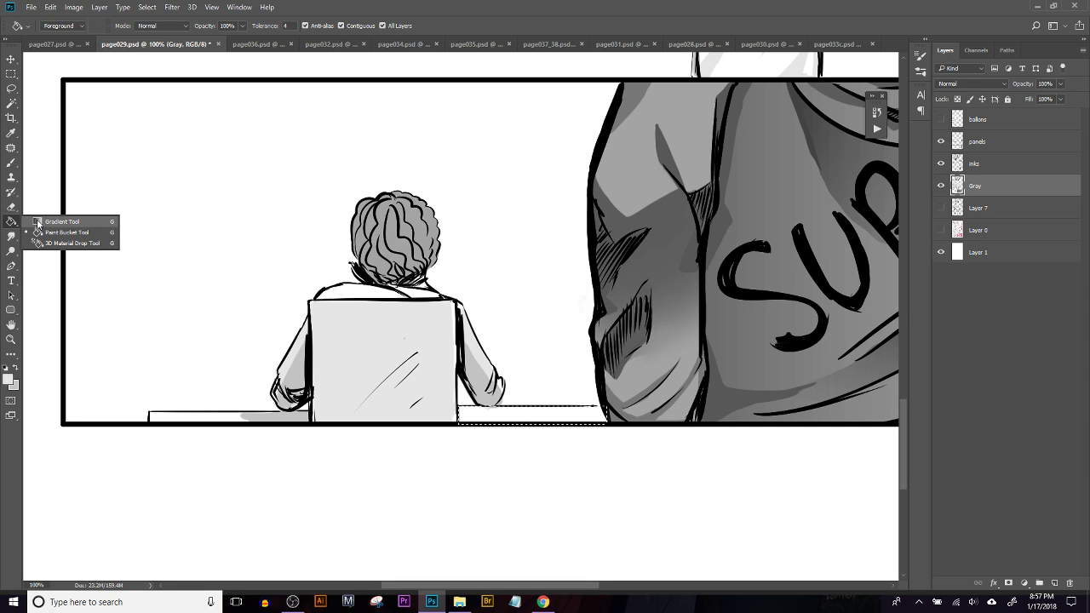
left_click(51, 222)
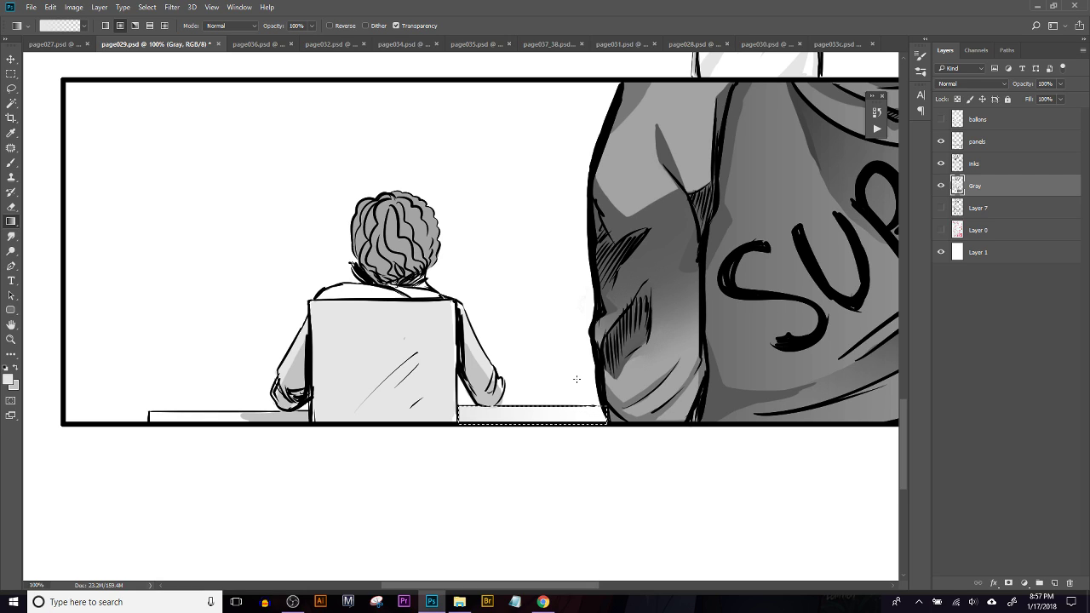
key("ctrl+d")
key("v")
key("b")
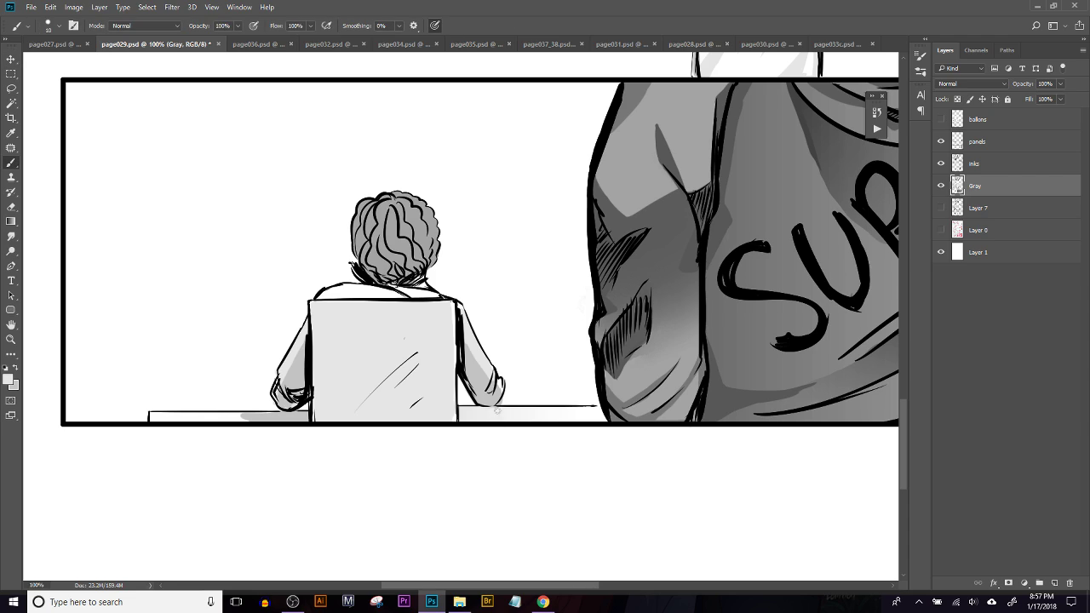
Paint a darker gray shadow on the desk beneath the seated figure's right elbow
key("x")
left_click_drag(480, 407, 477, 410)
key("ctrl+alt")
Lasso an angular reflection shape on the chair back, shade it with a darker gray gradient and deselect it
key("l")
key("alt")
left_click(312, 305)
left_click(336, 393)
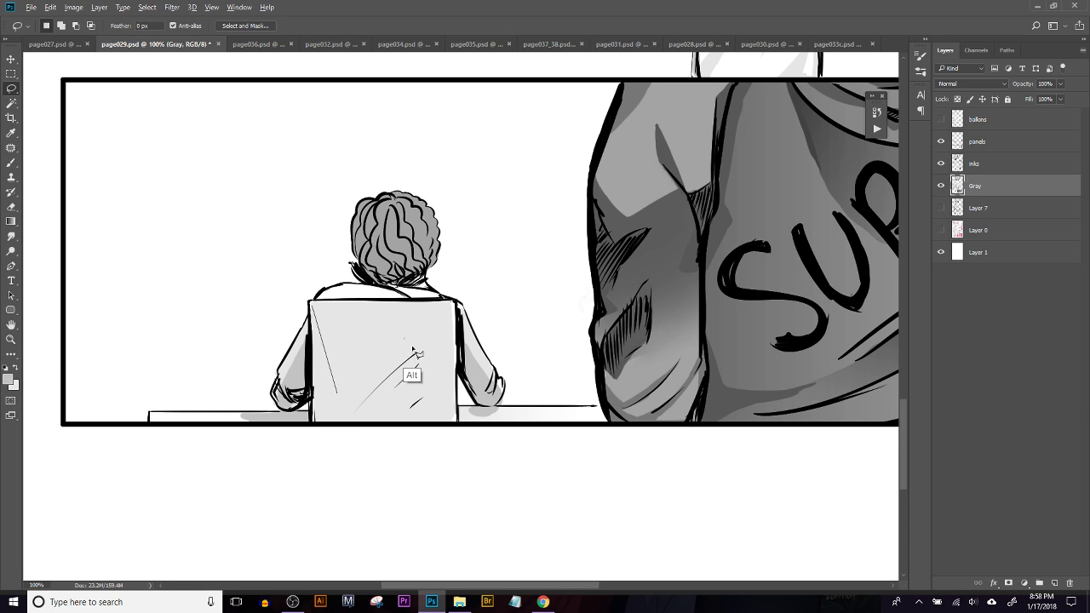
mouse_move(422, 345)
left_mouse_down()
mouse_move(431, 421)
mouse_move(310, 427)
mouse_move(315, 312)
left_mouse_up()
left_click(315, 312)
key("g")
left_click_drag(449, 296, 378, 438)
key("ctrl+d")
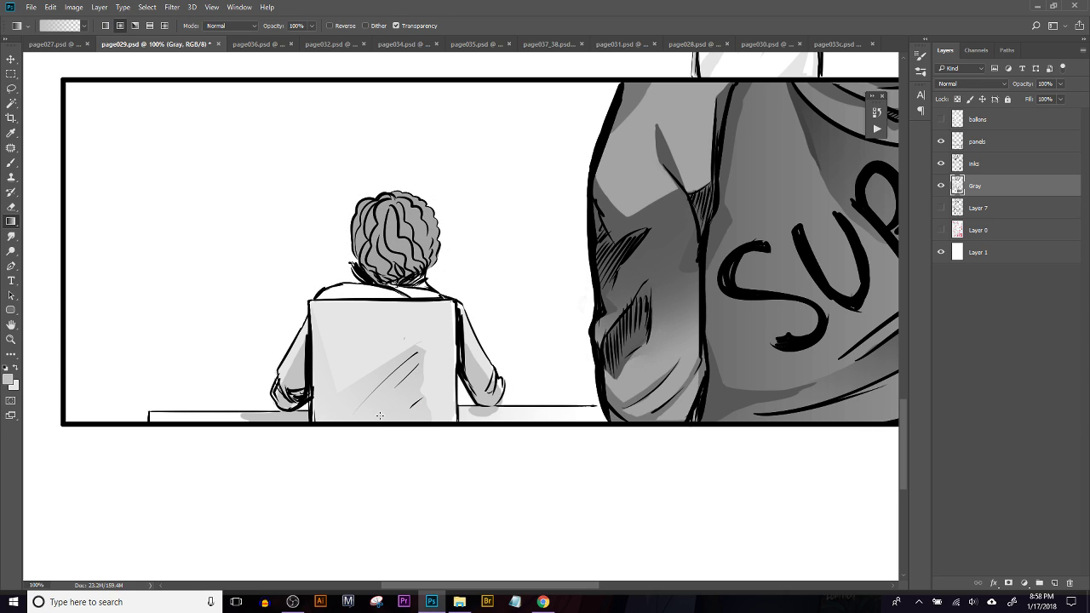
Shade the seated figure's shoulders and collar with light gray and add darker gray shadows
key("b")
key("x")
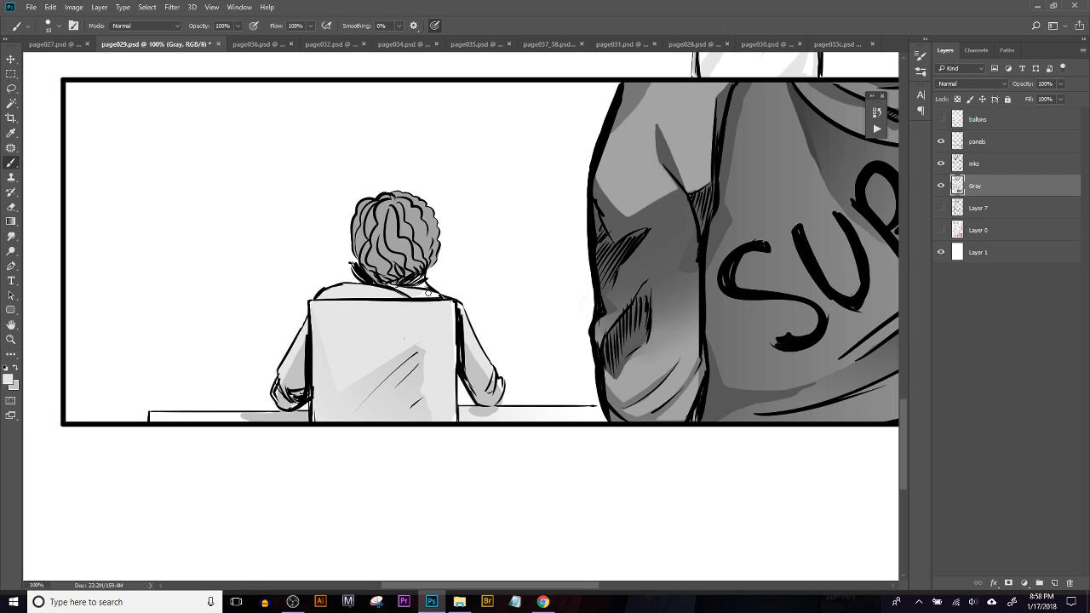
key("x")
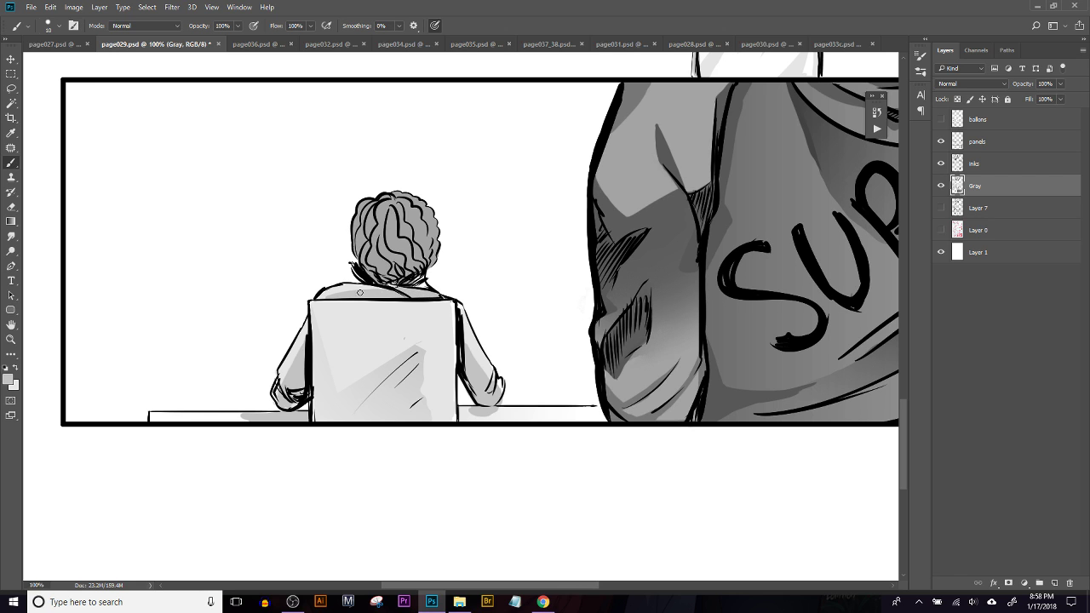
Lasso the bottom panel's background behind the seated figure, bounded by a curve from the desk to the upper border
left_click_drag(446, 341, 410, 476)
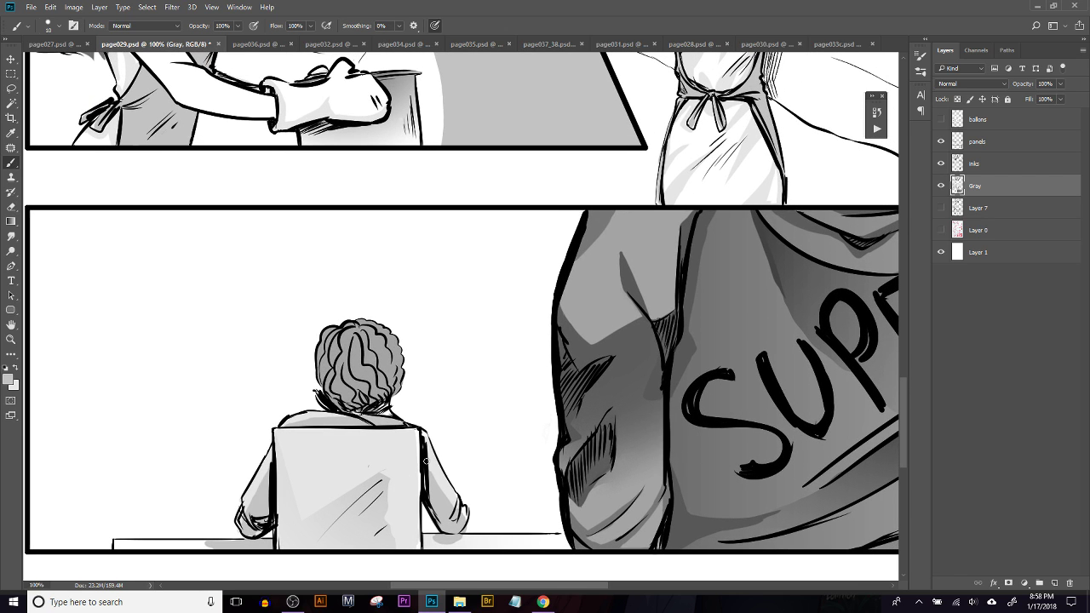
key("ctrl+plus")
key("ctrl+minus")
key("ctrl+minus")
key("ctrl+minus")
key("ctrl+plus")
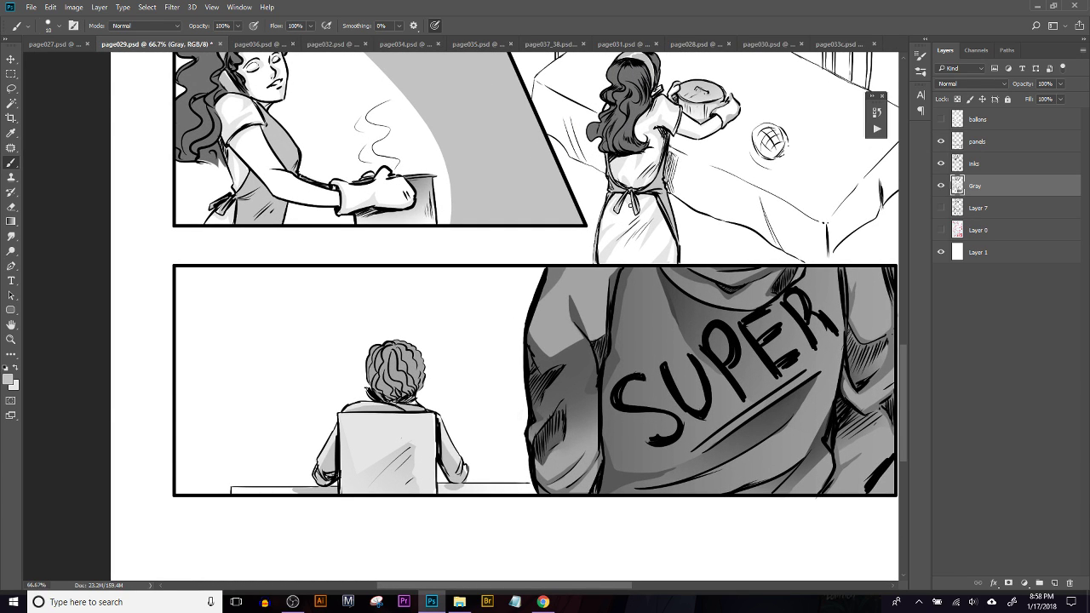
key("l")
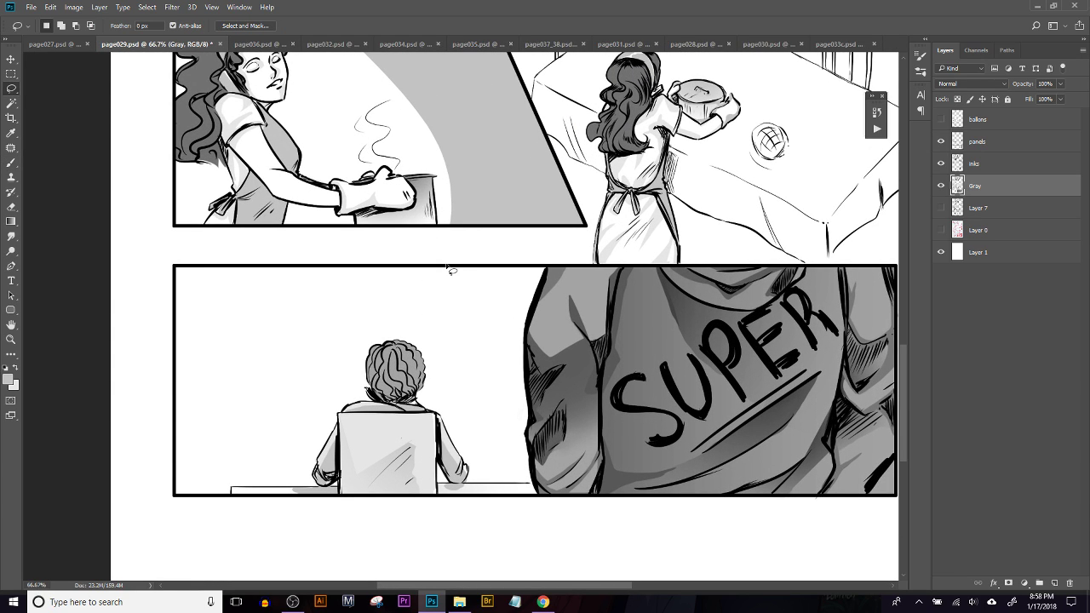
mouse_move(238, 496)
left_mouse_down()
mouse_move(319, 377)
mouse_move(397, 321)
mouse_move(300, 381)
mouse_move(508, 271)
left_mouse_up()
key("ctrl+d")
left_click_drag(248, 499, 309, 365)
mouse_move(245, 489)
left_mouse_down()
mouse_move(264, 420)
mouse_move(326, 337)
mouse_move(459, 266)
mouse_move(302, 256)
mouse_move(175, 268)
mouse_move(172, 505)
mouse_move(247, 499)
left_mouse_up()
Fill the selected background with light gray using the Paint Bucket, replacing a darker fill, and deselect it
key("g")
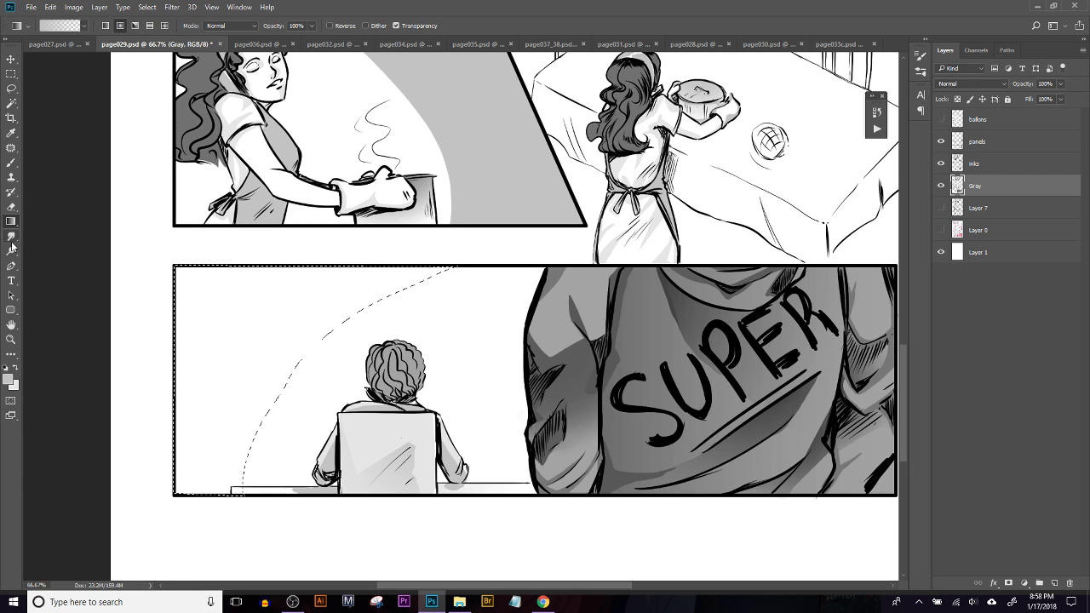
left_click_drag(18, 223, 72, 230)
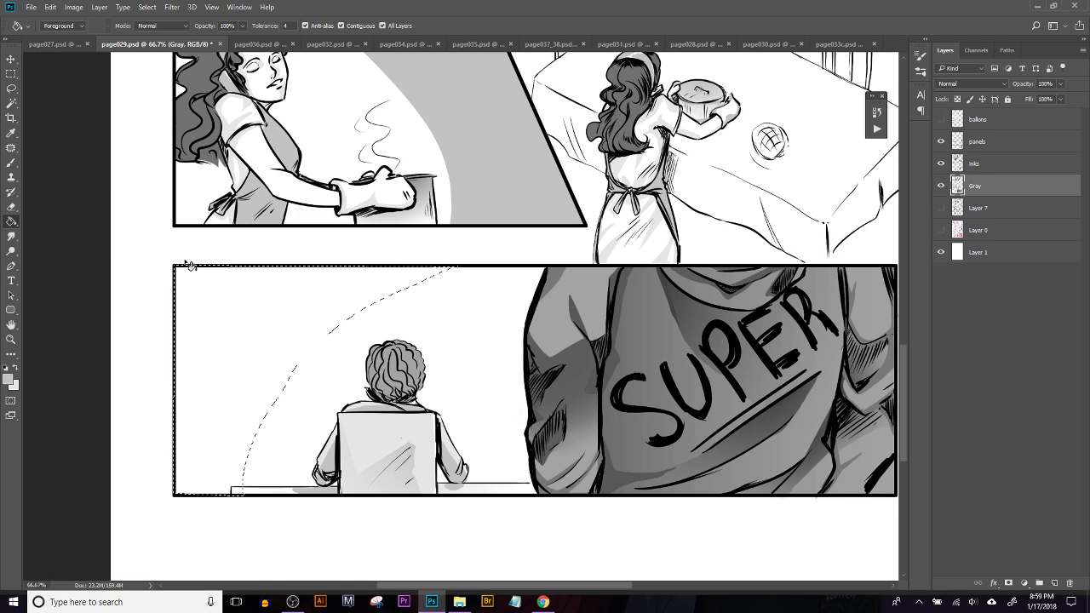
left_click(205, 360)
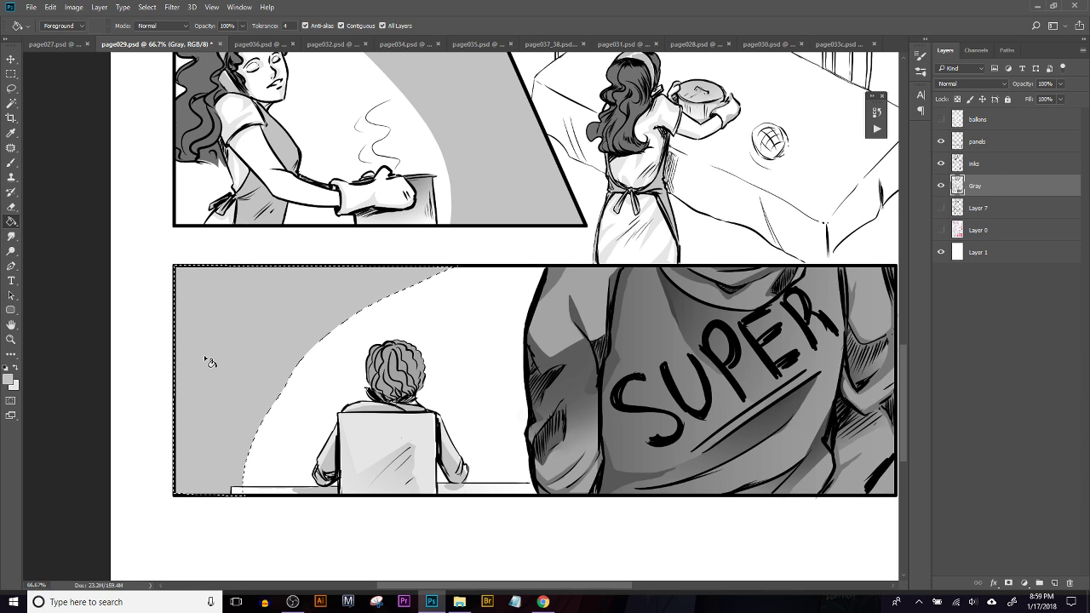
key("ctrl+z")
left_click(235, 389)
key("ctrl+d")
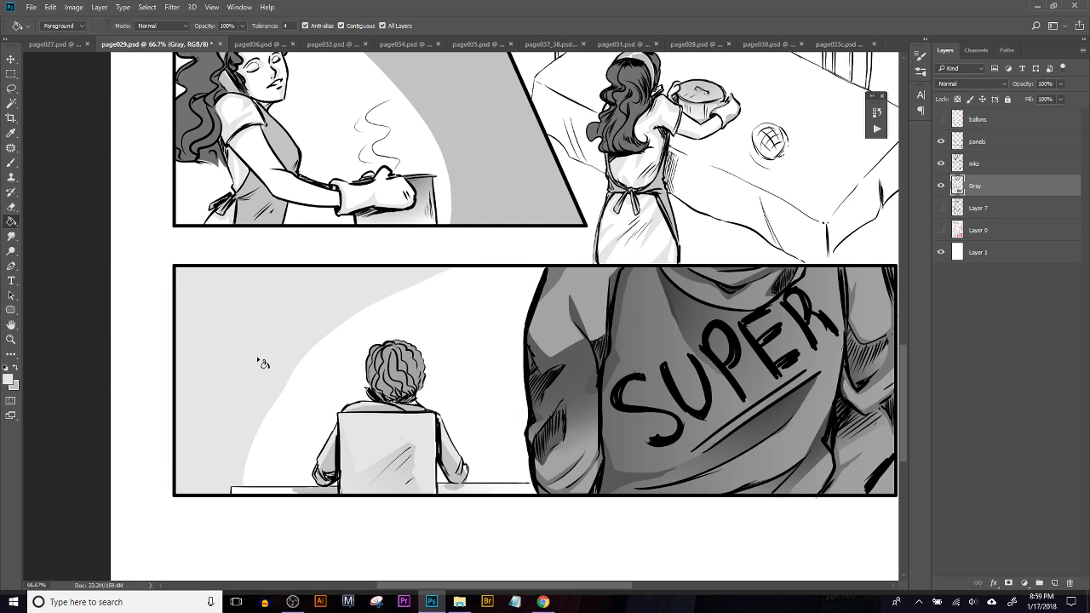
Smooth the curved edge of the bottom panel's light gray background with the Eraser at size 25
key("b")
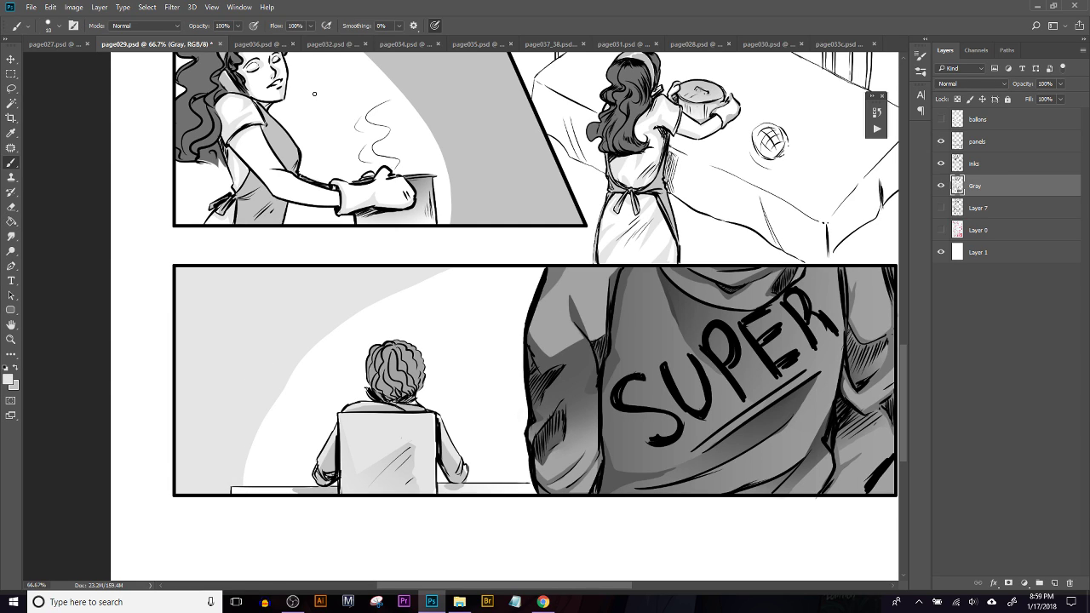
key("ctrl+plus")
left_click_drag(420, 320, 487, 153)
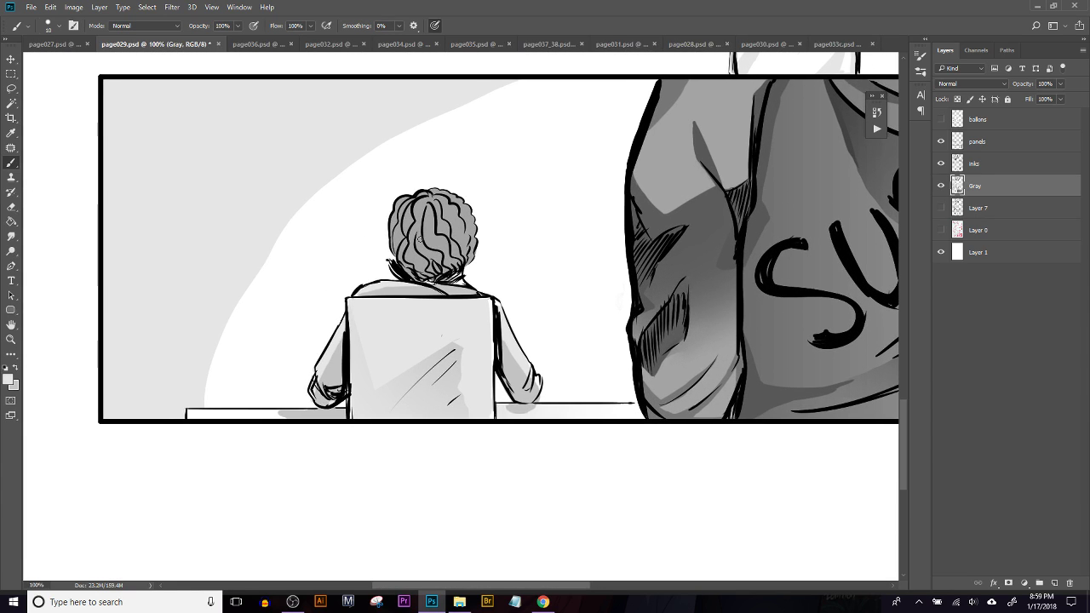
scroll(247, 271, "up", 1)
key("e")
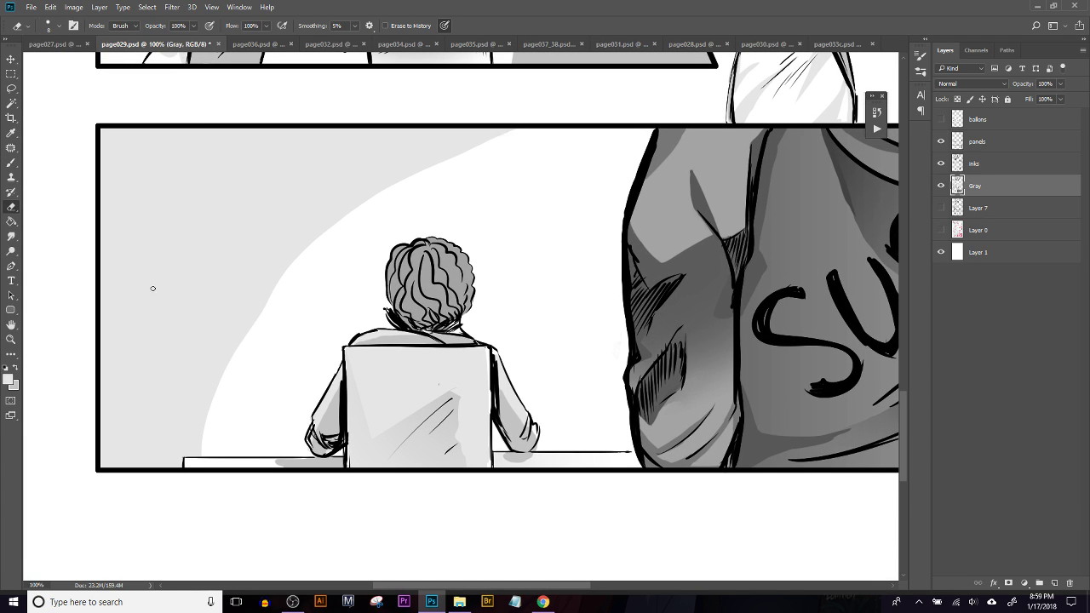
key("bracketright")
key("bracketright")
key("bracketright")
key("bracketright")
mouse_move(227, 369)
left_mouse_down()
mouse_move(196, 469)
mouse_move(286, 293)
left_mouse_up()
left_click_drag(201, 458, 308, 241)
key("ctrl+z")
mouse_move(211, 451)
left_mouse_down()
mouse_move(292, 279)
mouse_move(226, 396)
mouse_move(381, 204)
mouse_move(272, 317)
mouse_move(462, 158)
mouse_move(390, 209)
mouse_move(402, 199)
mouse_move(338, 252)
mouse_move(565, 112)
left_mouse_up()
left_click_drag(343, 241, 536, 118)
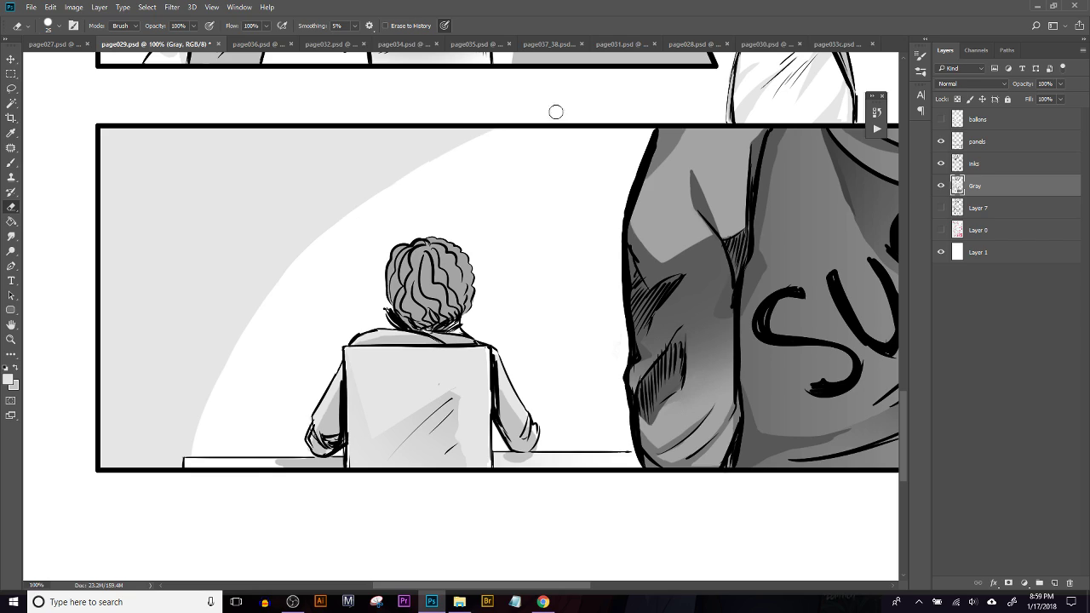
mouse_move(305, 282)
left_mouse_down()
mouse_move(568, 107)
mouse_move(316, 243)
mouse_move(272, 244)
left_mouse_up()
scroll(272, 243, "down", 4)
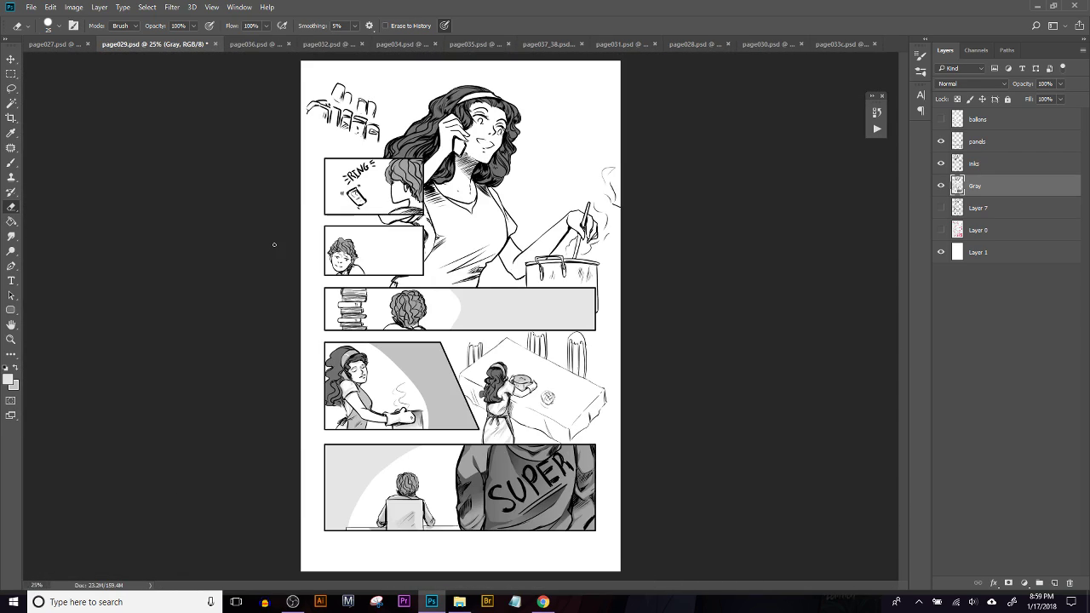
Select the small curly-haired portrait panel's background up to a curve beside the figure, fill it with light gray and deselect it
scroll(274, 249, "up", 2)
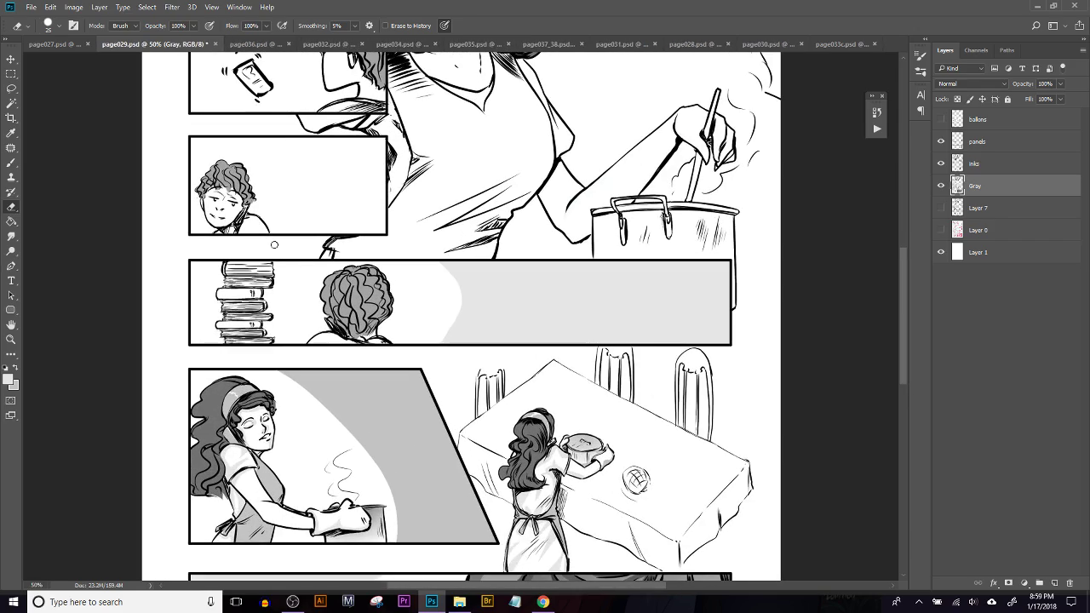
key("ctrl+plus")
key("ctrl+plus")
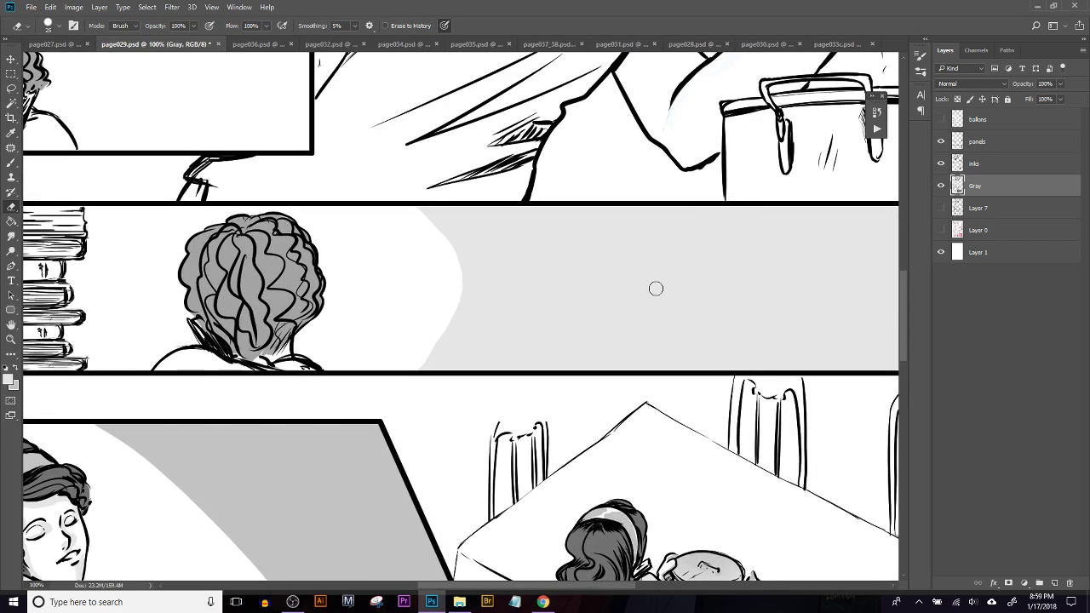
left_click_drag(465, 351, 543, 499)
mouse_move(480, 304)
left_mouse_down()
mouse_move(530, 445)
mouse_move(628, 382)
left_mouse_up()
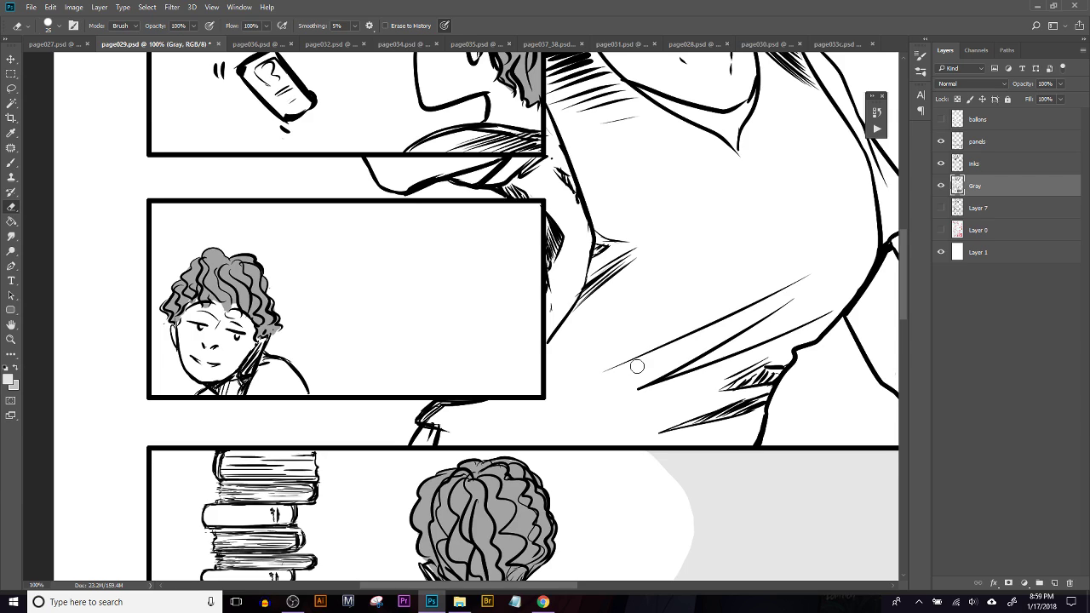
key("m")
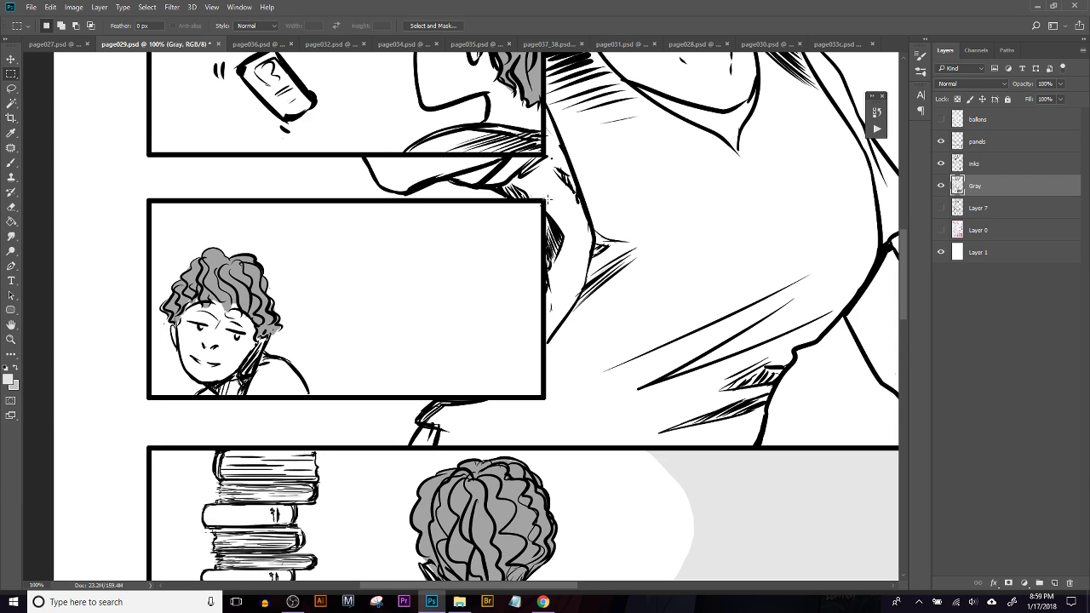
left_click_drag(542, 201, 303, 394)
key("l")
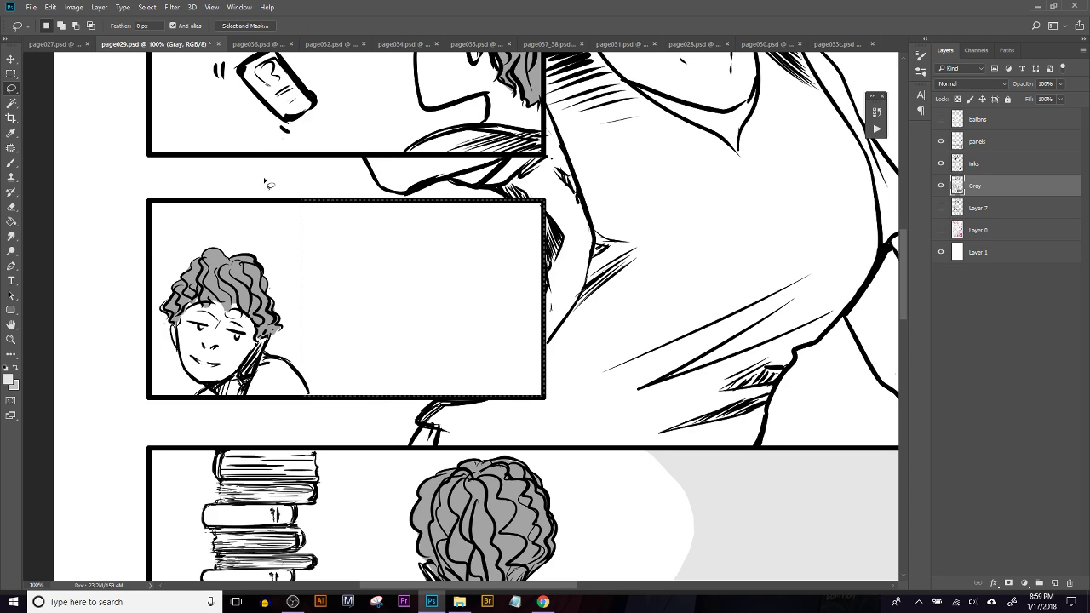
mouse_move(299, 203)
left_mouse_down()
mouse_move(397, 404)
mouse_move(316, 459)
left_mouse_up()
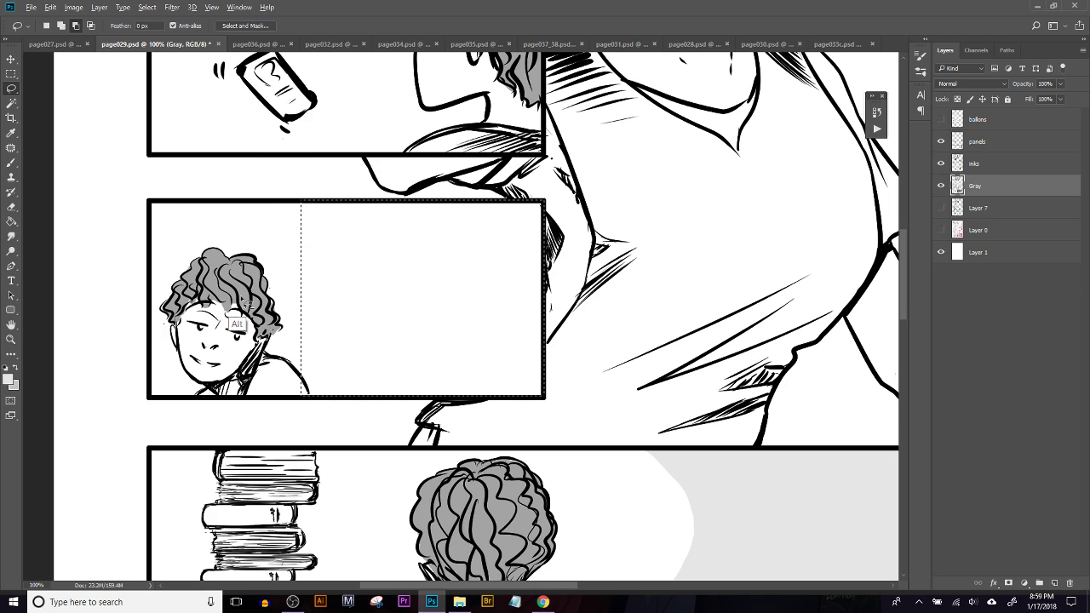
key("g")
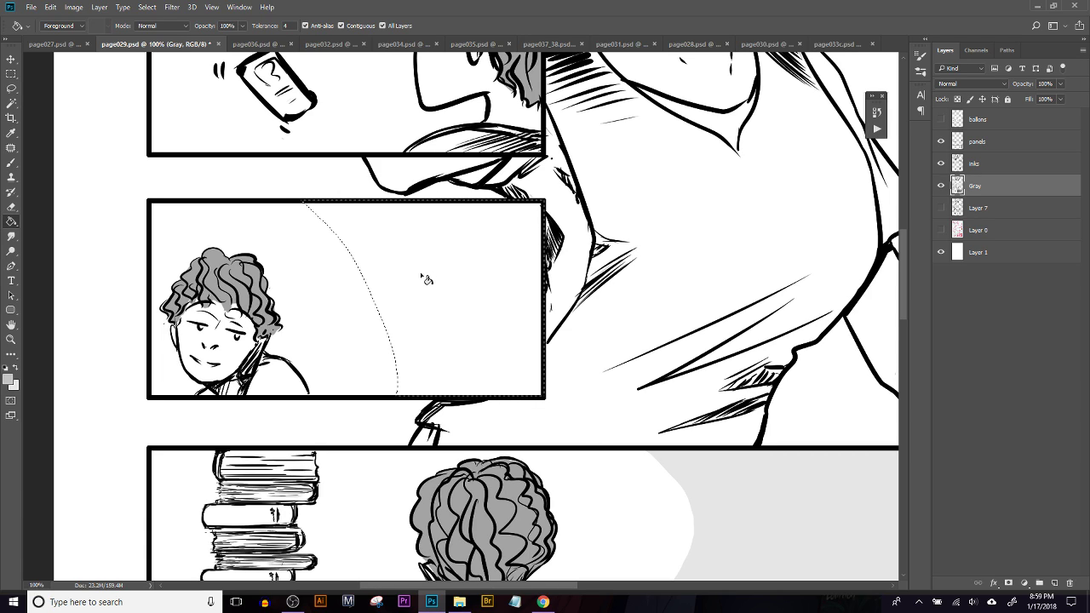
key("ctrl+d")
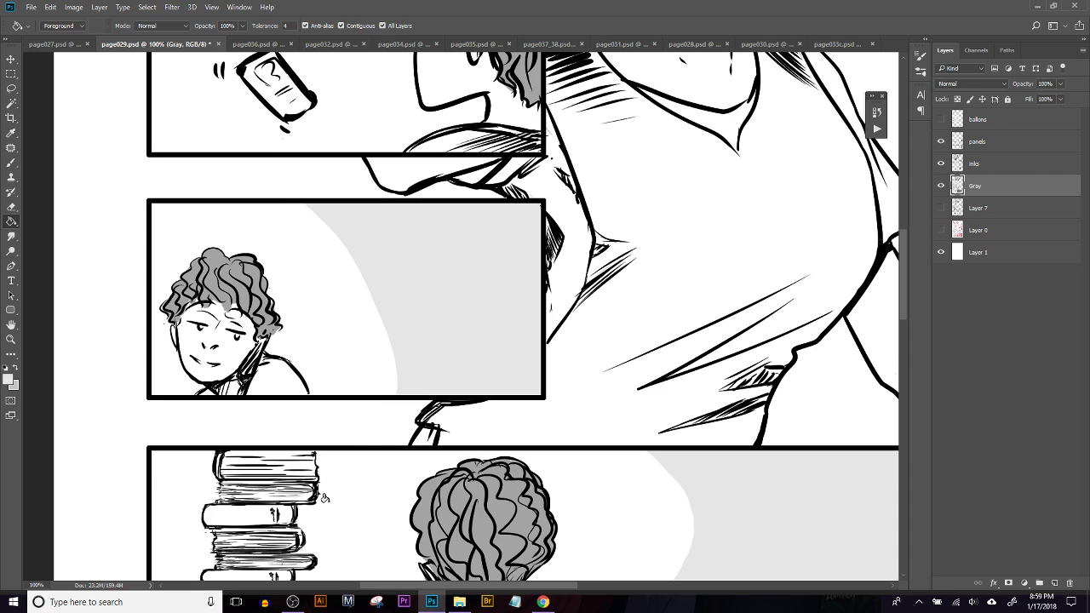
Lasso the ringing phone in the RING panel, shade it with a gray gradient fading upward from its lower end, and deselect it
left_click_drag(360, 342, 331, 409)
scroll(338, 407, "up", 3)
key("b")
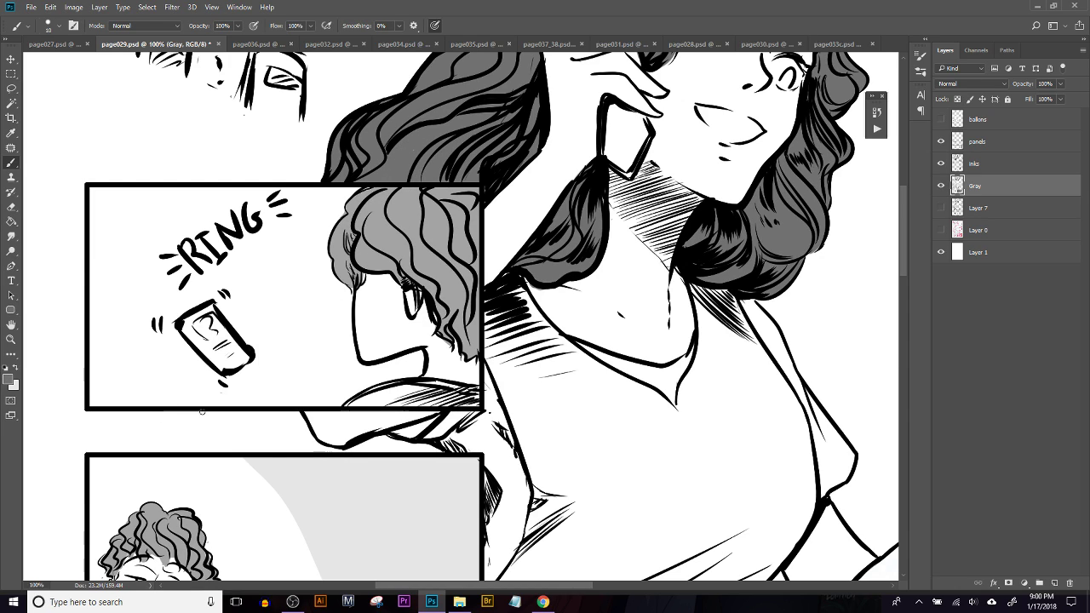
key("l")
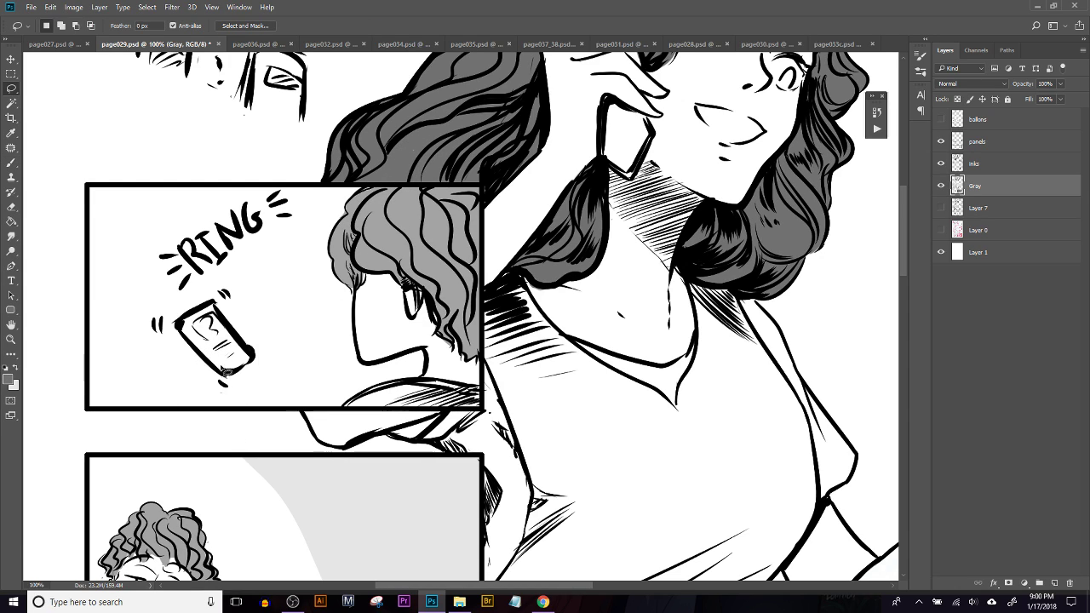
key("alt")
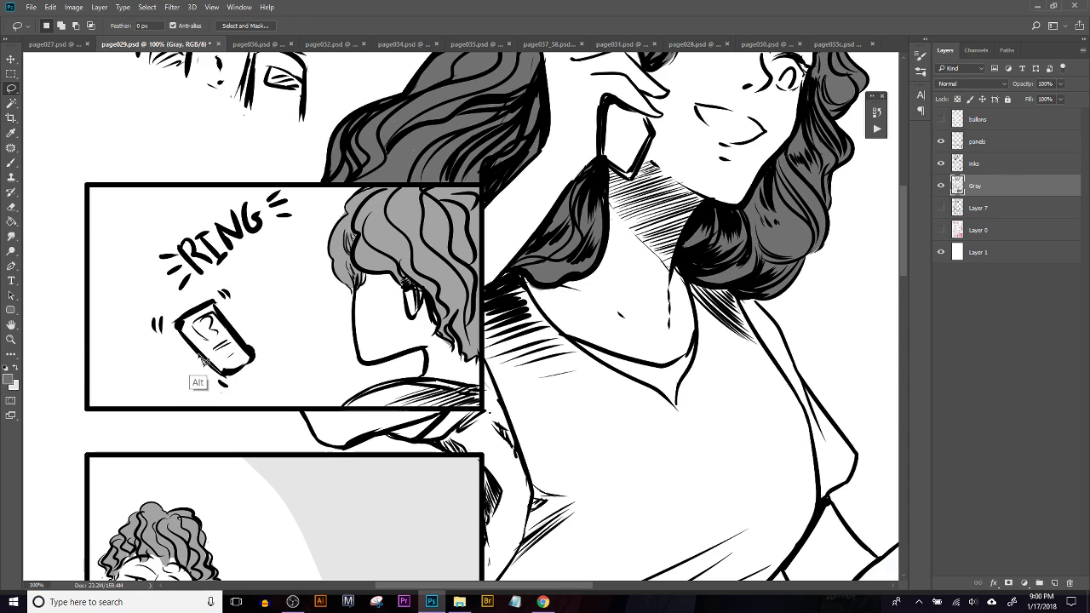
mouse_move(186, 334)
left_mouse_down()
mouse_move(183, 322)
mouse_move(217, 306)
mouse_move(253, 361)
mouse_move(251, 375)
mouse_move(214, 373)
left_mouse_up()
key("g")
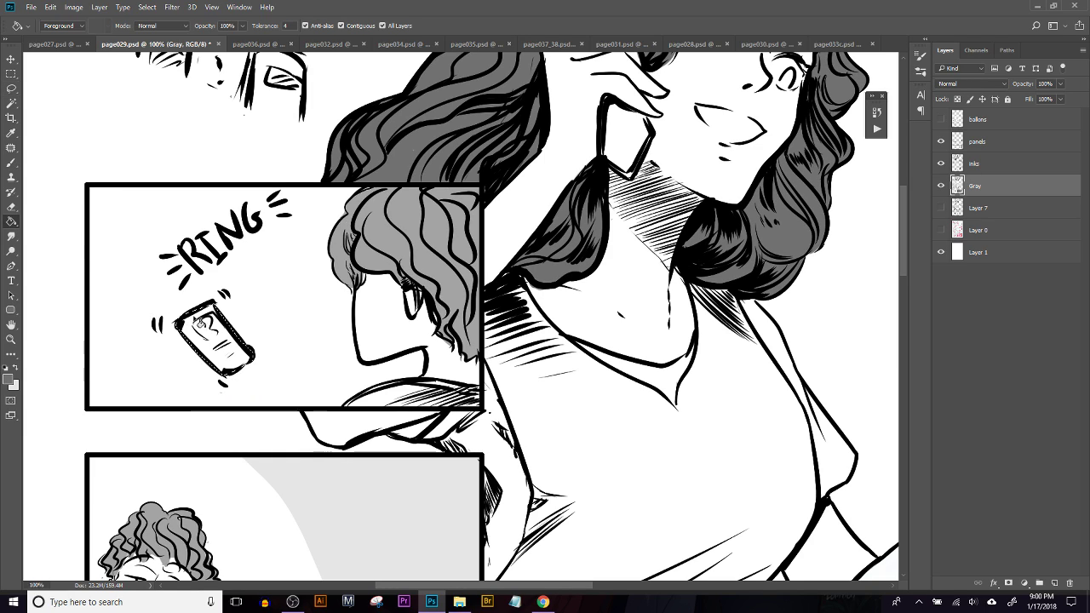
left_click(11, 225)
left_click(42, 221)
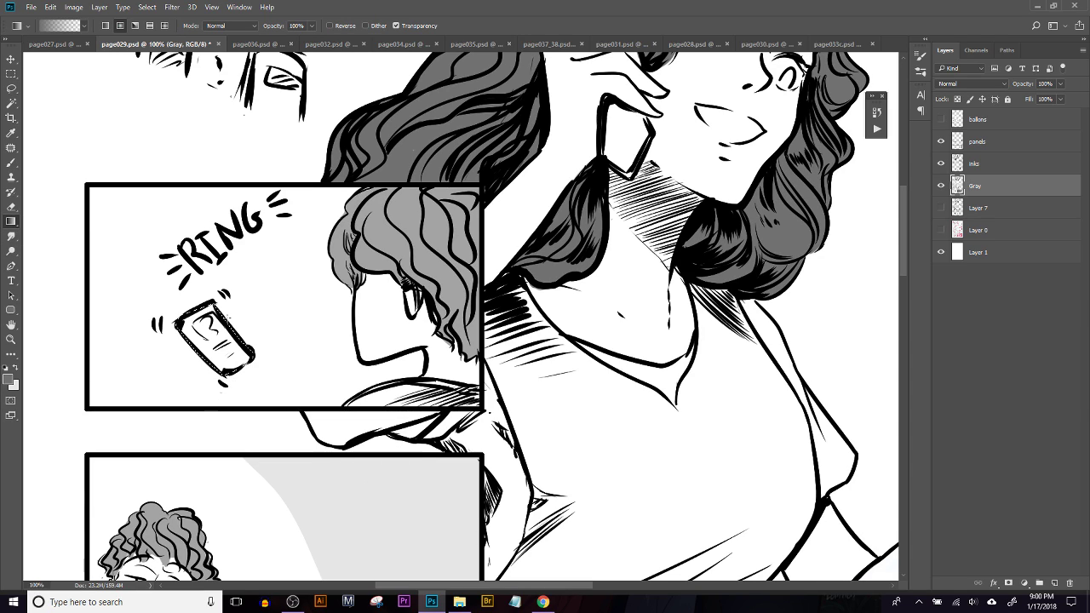
left_click_drag(240, 384, 203, 317)
key("ctrl+d")
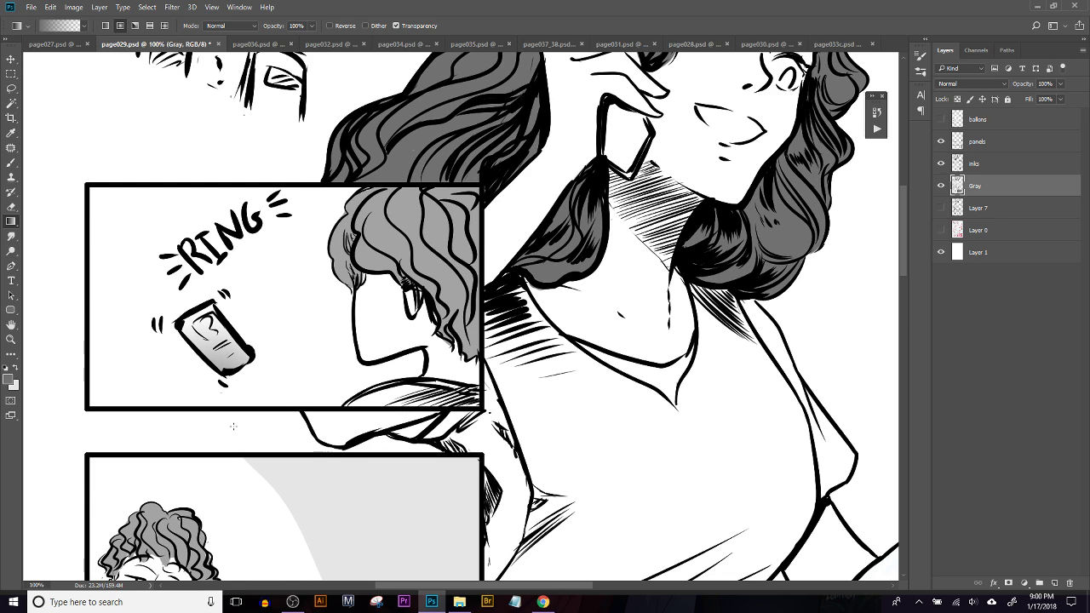
Brush light gray shadows along the jaw and neck and over the shoulder of the figure in the RING panel
key("b")
left_click_drag(348, 477, 340, 447)
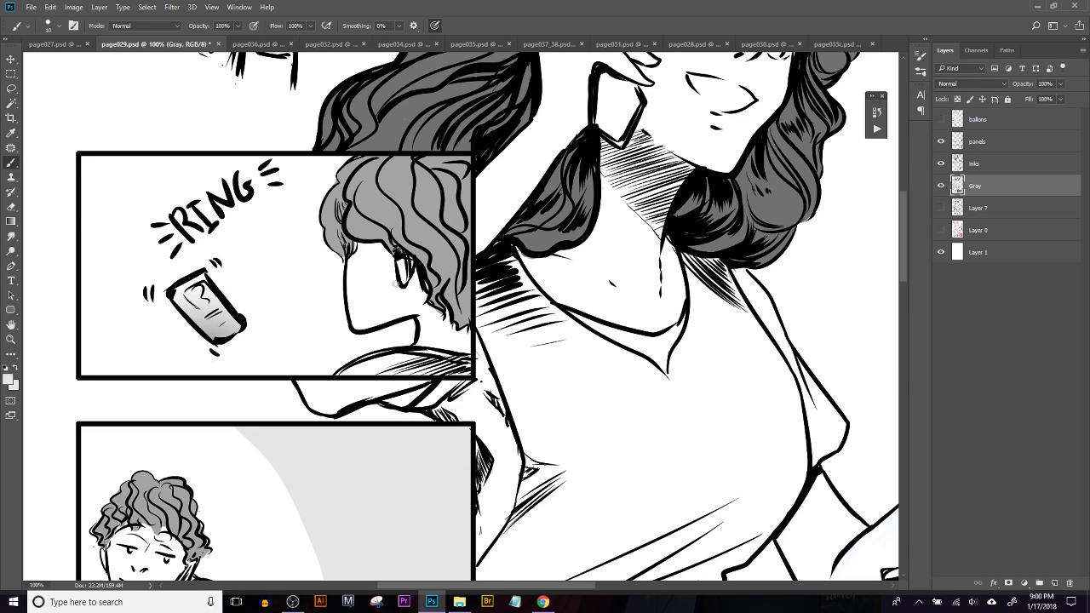
left_click_drag(359, 333, 422, 308)
key("ctrl+z")
left_click_drag(358, 330, 419, 314)
key("ctrl+z")
left_click_drag(349, 319, 363, 326)
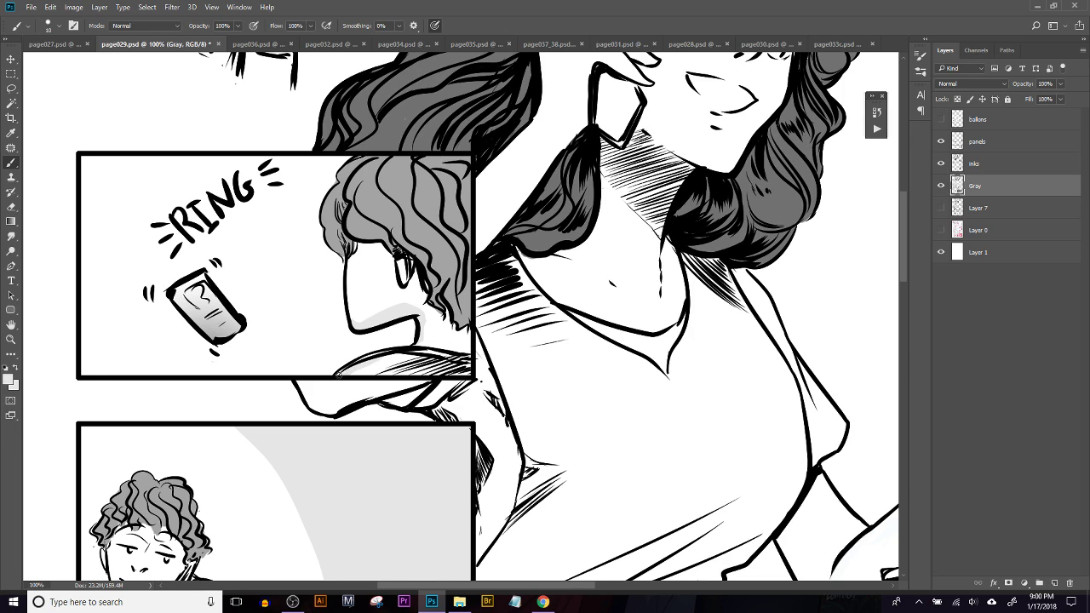
mouse_move(401, 356)
left_mouse_down()
mouse_move(383, 368)
mouse_move(397, 375)
left_mouse_up()
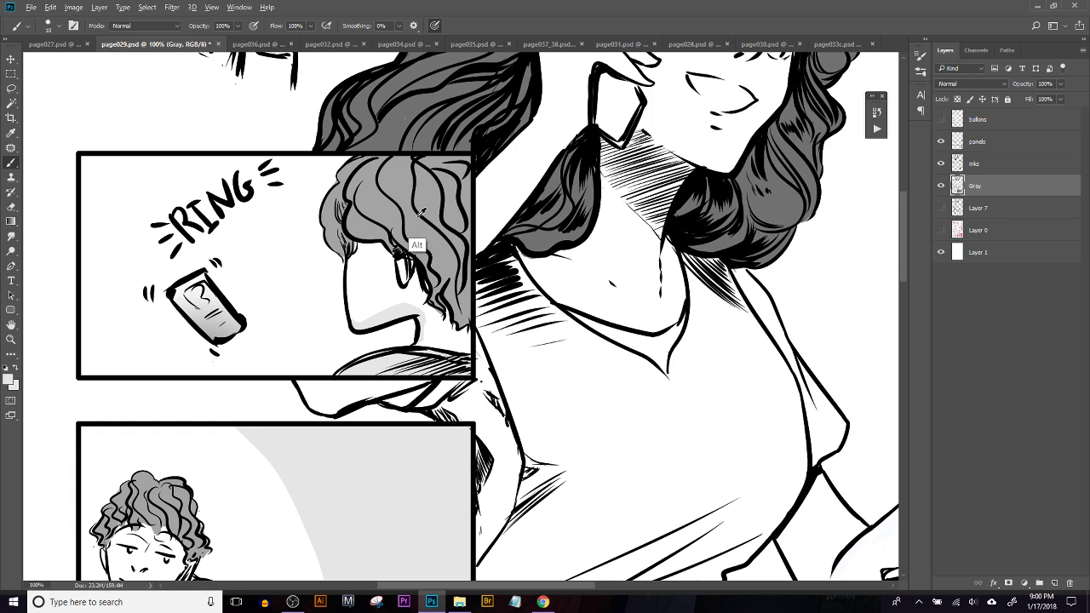
Sample grays from the bottom panel's seated figure and the RING figure's hair, and add darker shadows to the RING figure's shoulder
left_click_drag(285, 524, 322, 304)
scroll(322, 303, "down", 15)
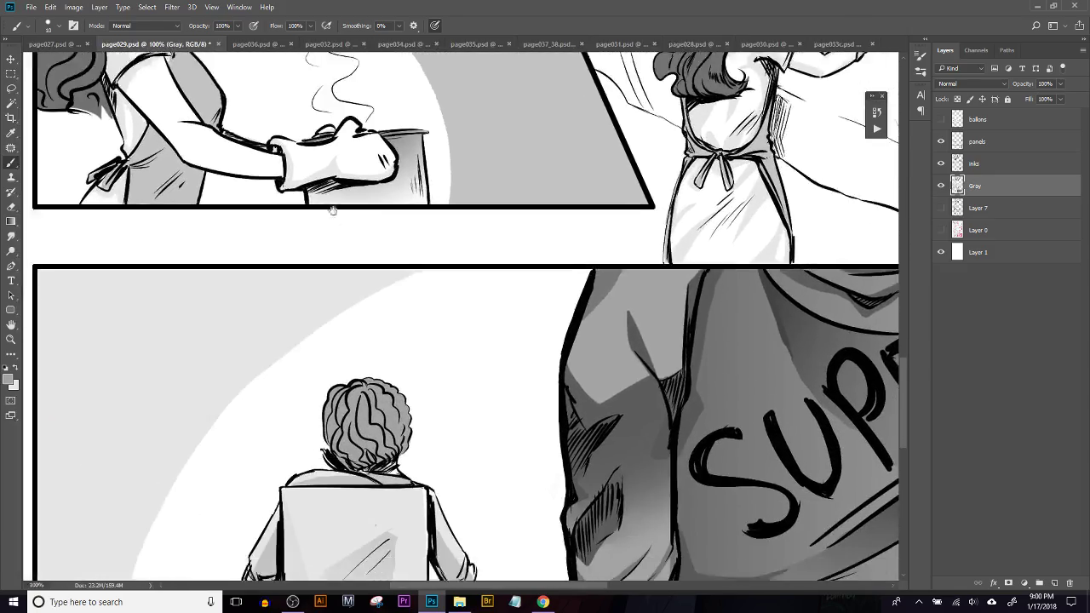
left_click_drag(333, 210, 347, 134)
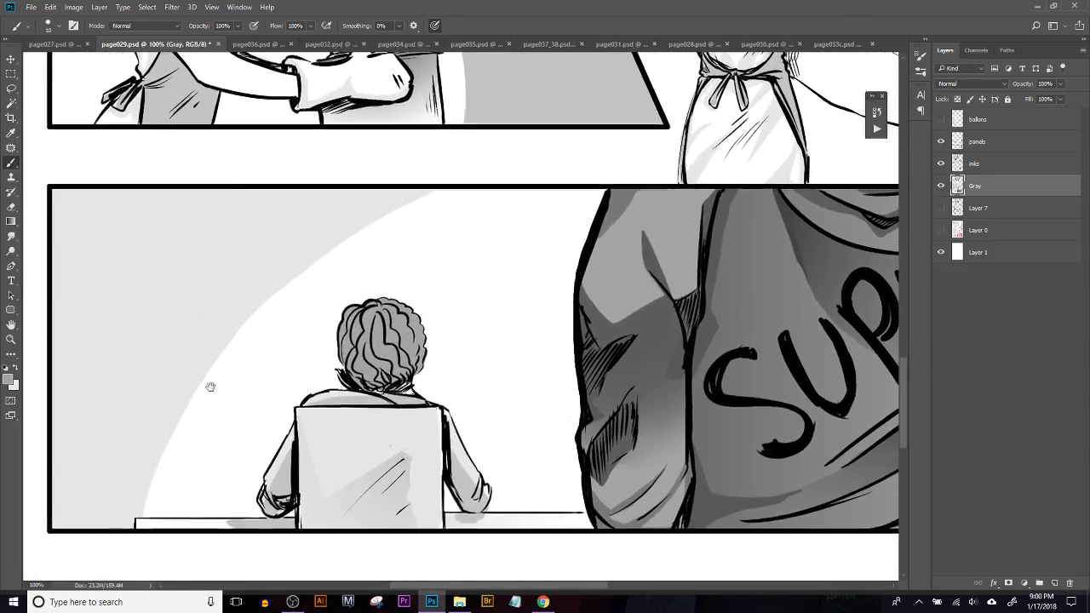
left_click_drag(205, 369, 276, 579)
left_click(291, 290, "alt")
scroll(442, 168, "up", 12)
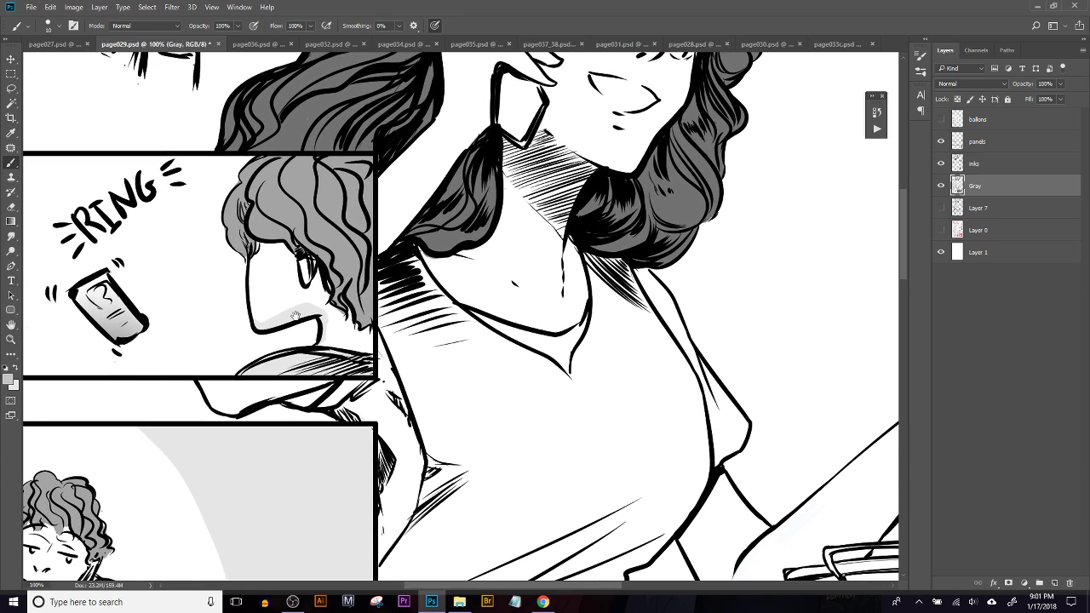
left_click_drag(339, 340, 415, 306)
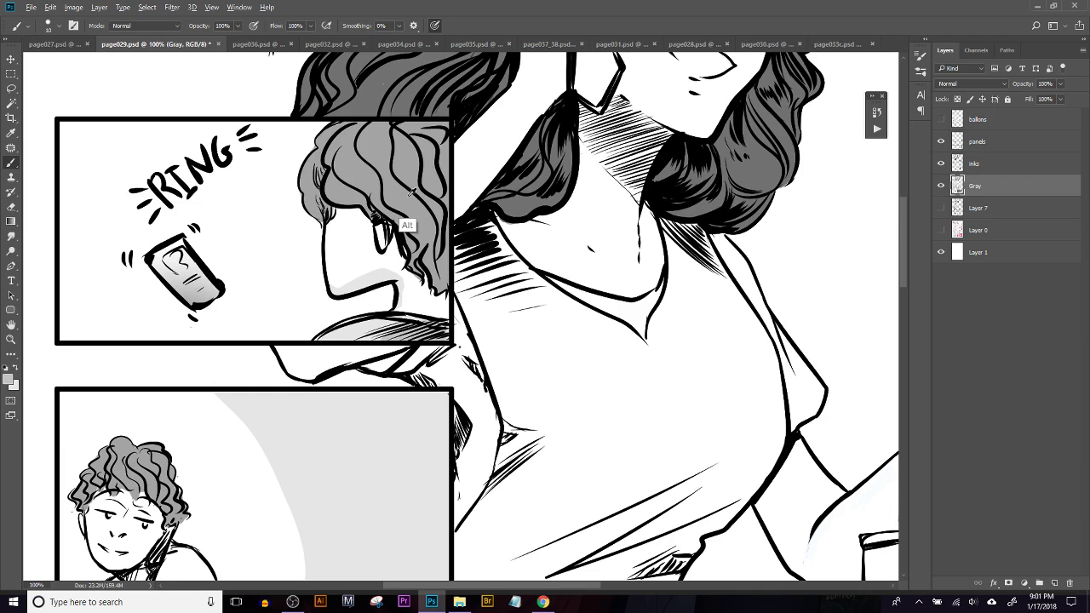
mouse_move(409, 348)
left_mouse_down()
mouse_move(386, 339)
mouse_move(399, 327)
mouse_move(383, 336)
left_mouse_up()
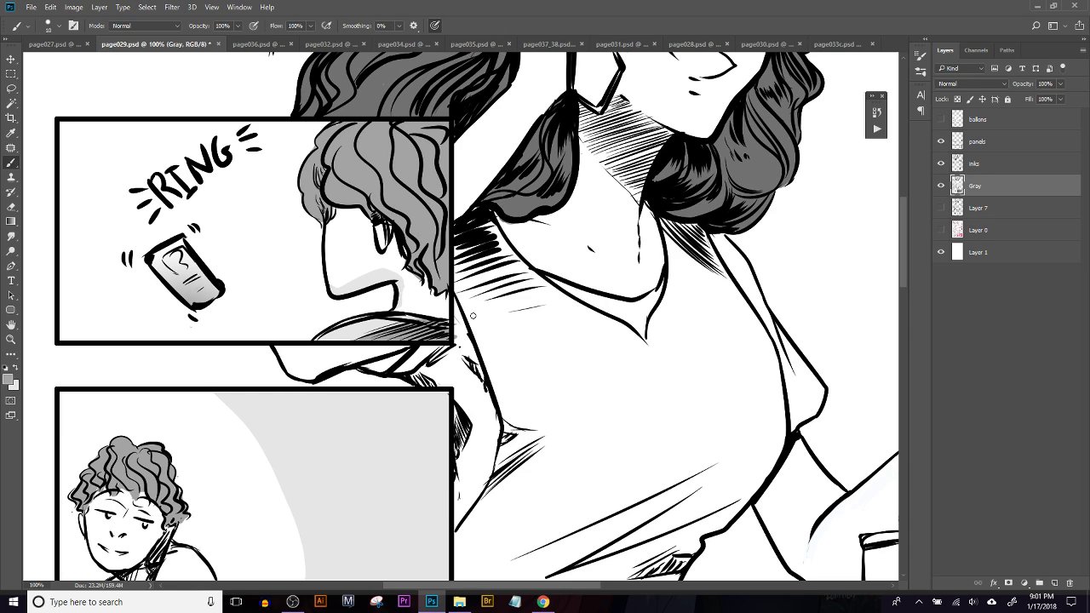
Brush a light gray shadow along the outer lower-left edge of the ringing phone
key("x")
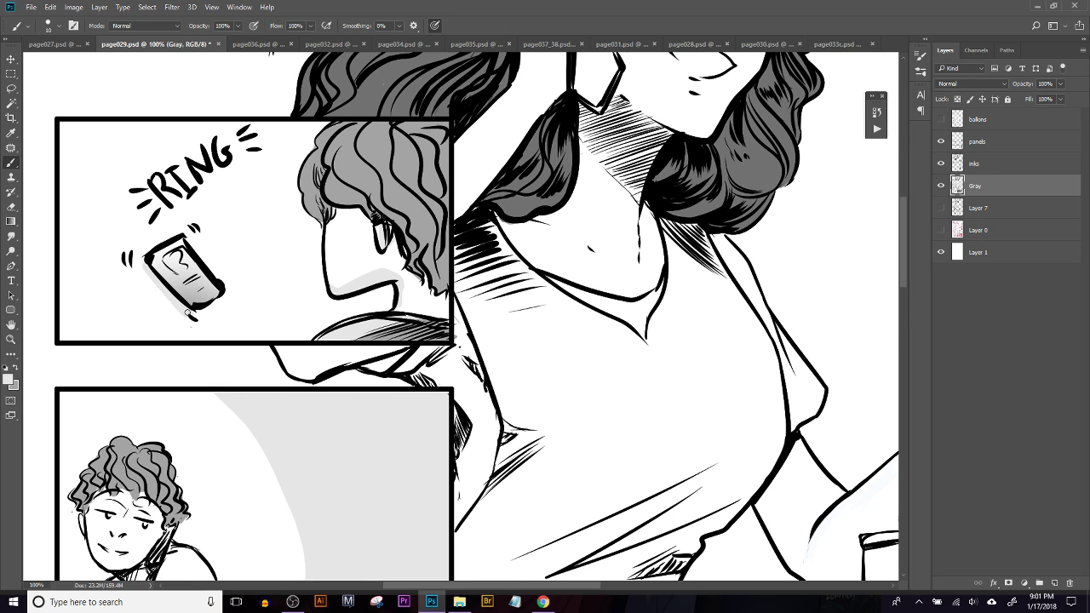
left_click_drag(246, 292, 205, 387)
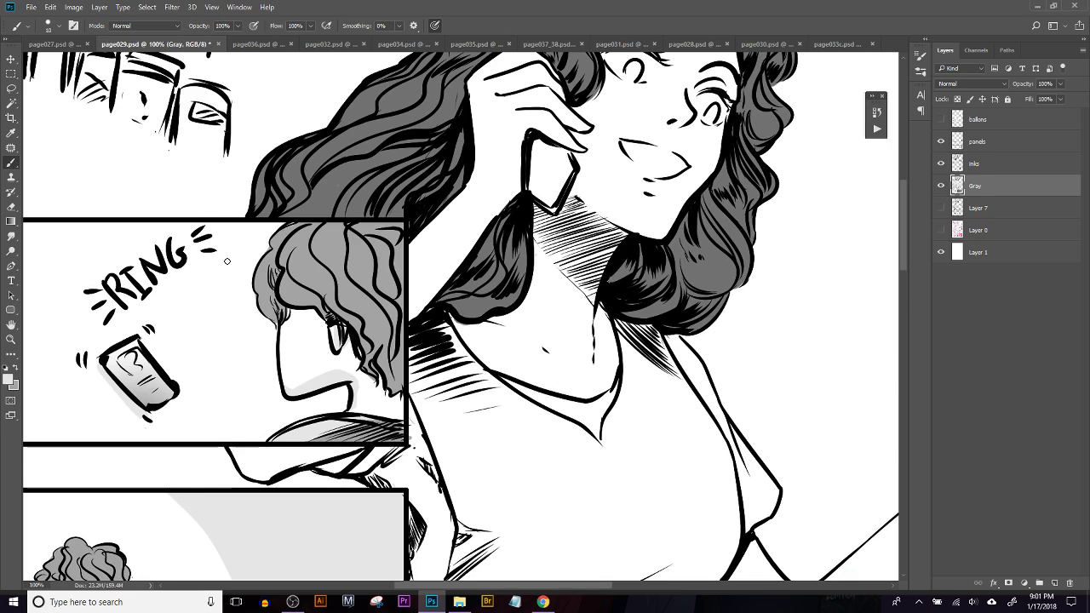
Try shading the hair lock beside the RING figure's face with gray in the brush's Multiply mode
key("x")
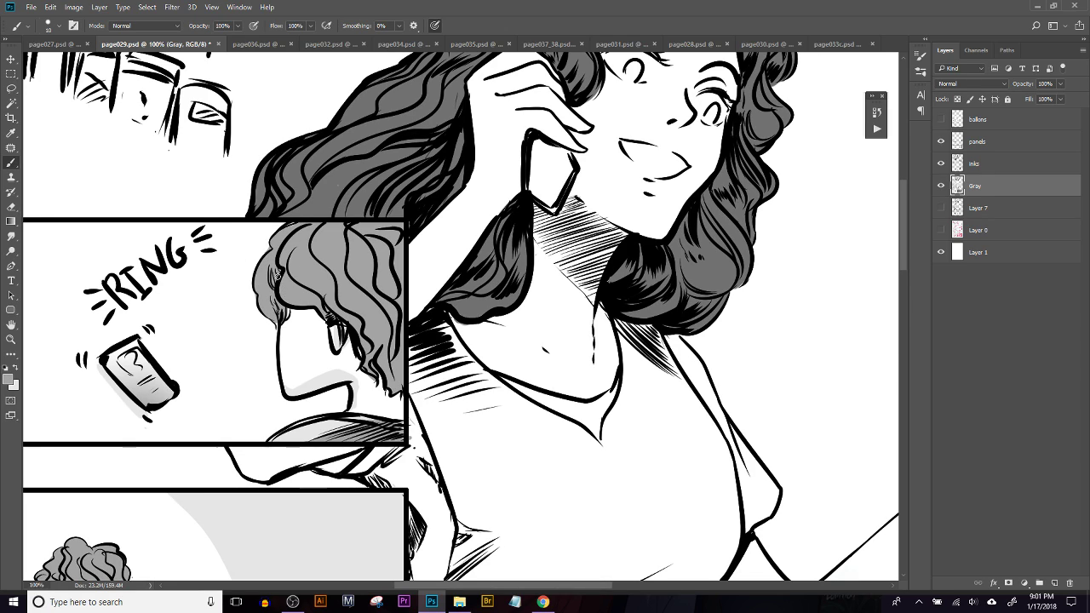
left_click(162, 26)
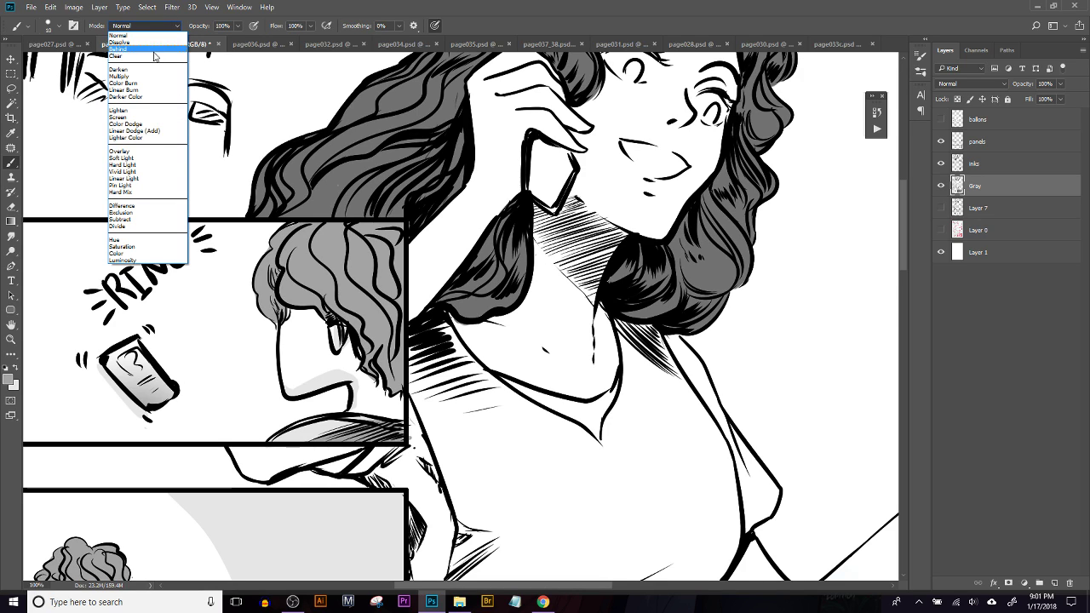
left_click(144, 78)
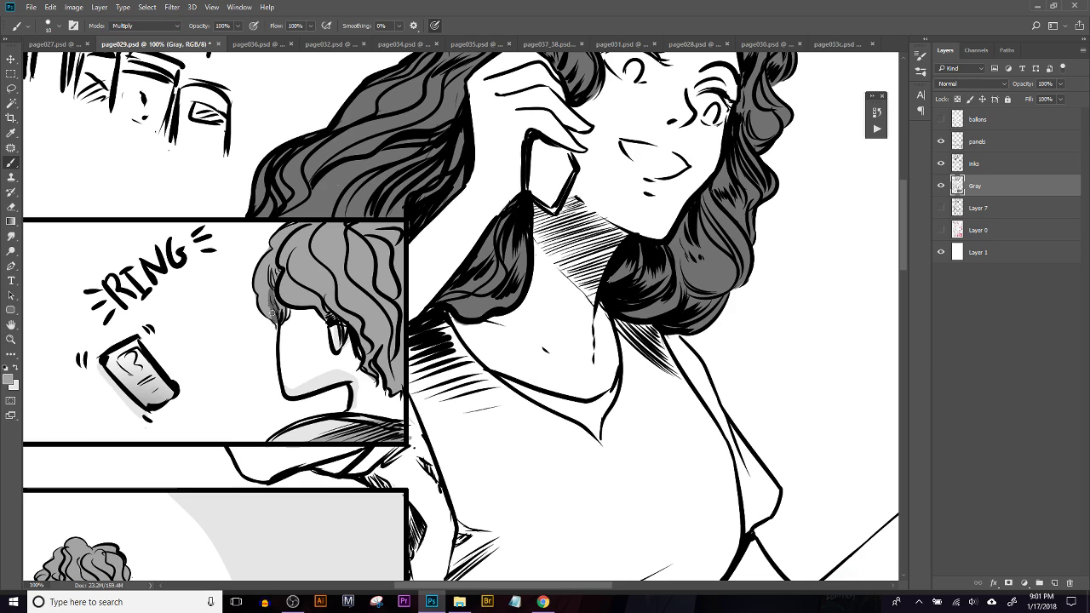
key("x")
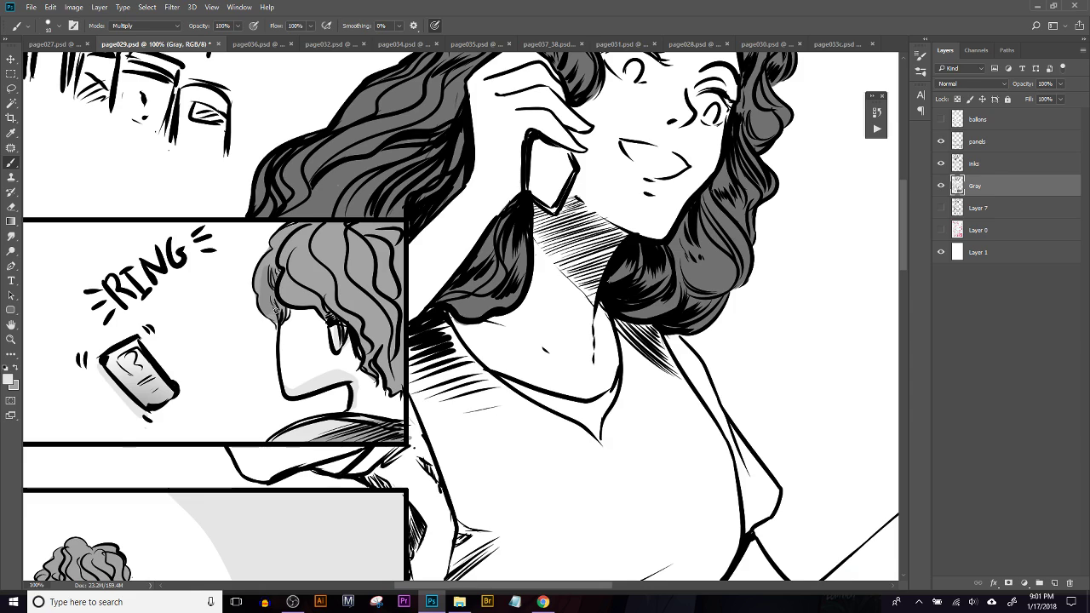
left_click_drag(264, 273, 271, 304)
Undo the Multiply strokes, sample a darker gray and shade the RING figure's lower hair locks with the brush in Normal mode
left_click(266, 217, "alt")
key("ctrl+alt+z")
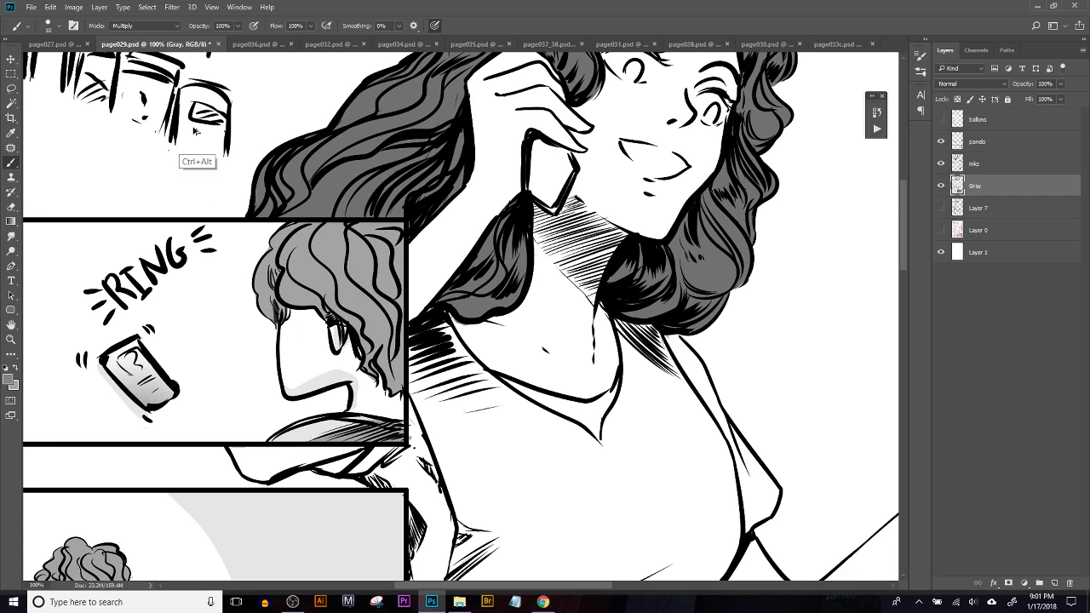
left_click(176, 26)
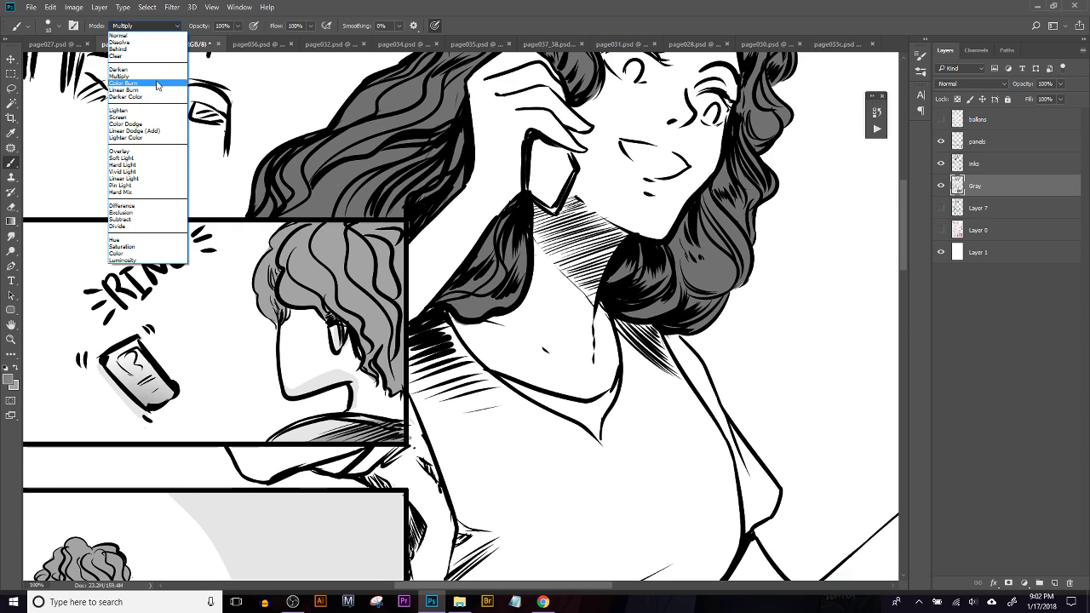
left_click(134, 35)
left_click_drag(267, 312, 273, 312)
key("ctrl+z")
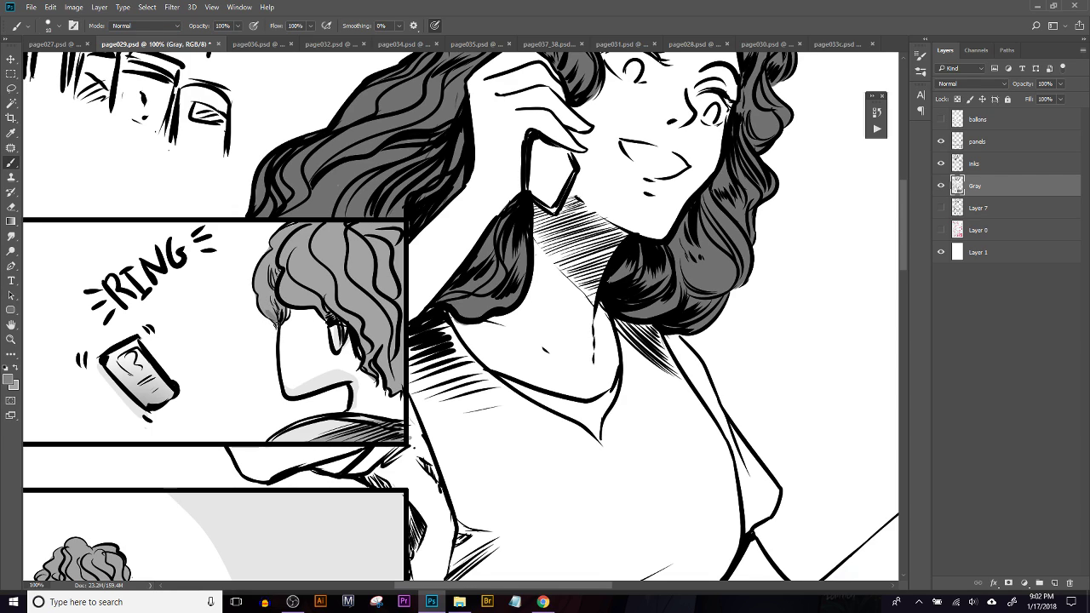
left_click_drag(269, 307, 280, 305)
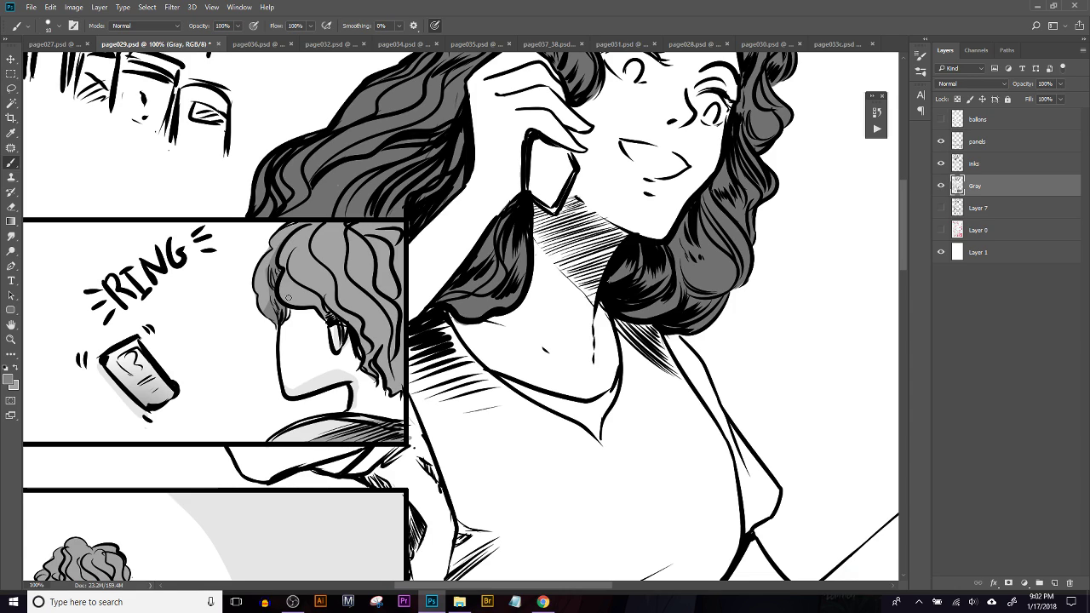
left_click(285, 300)
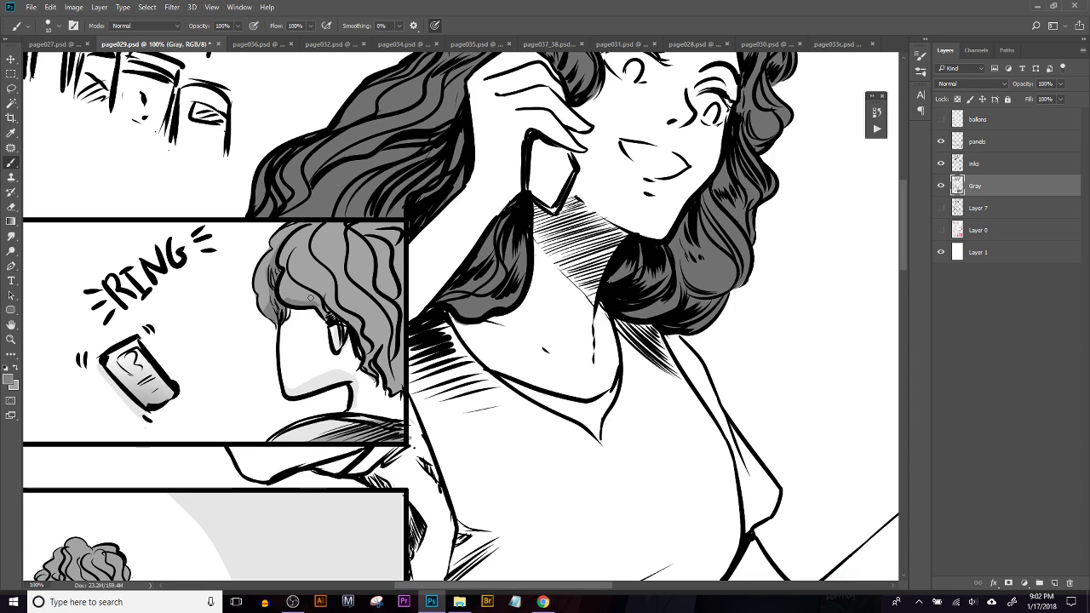
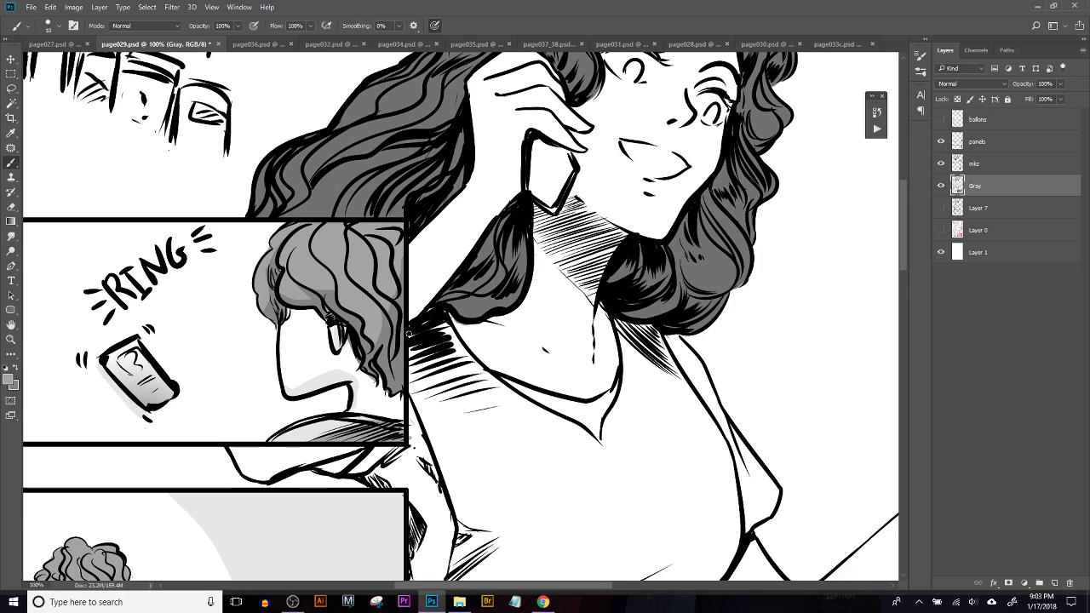
key("m")
left_click_drag(454, 467, 410, 397)
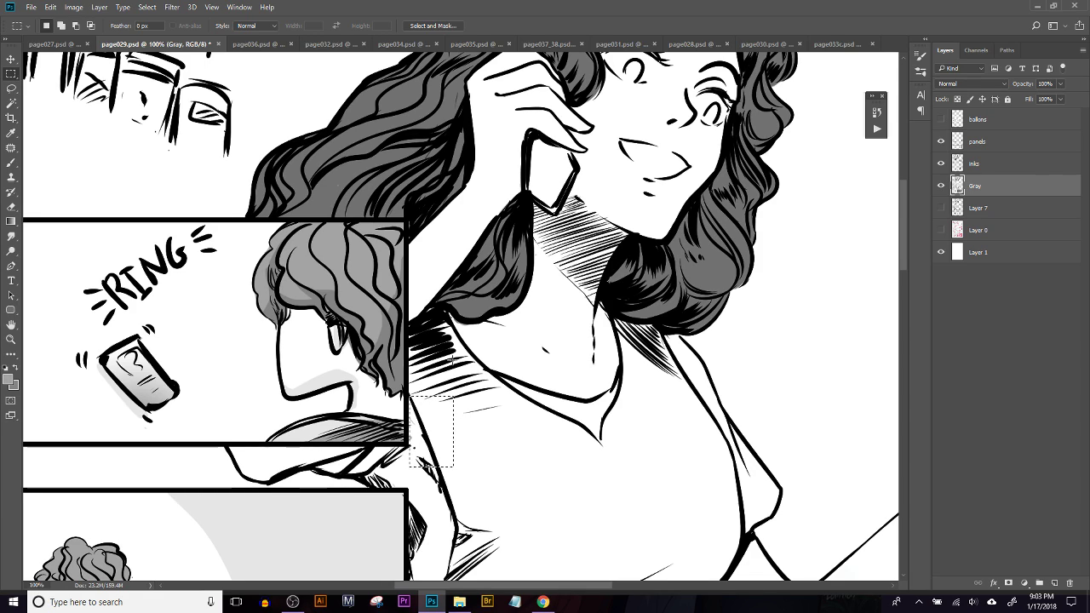
key("ctrl+d")
key("b")
Try to lasso the sleeve area between the RING panel and the panel below and fill it with gray
scroll(373, 343, "down", 5)
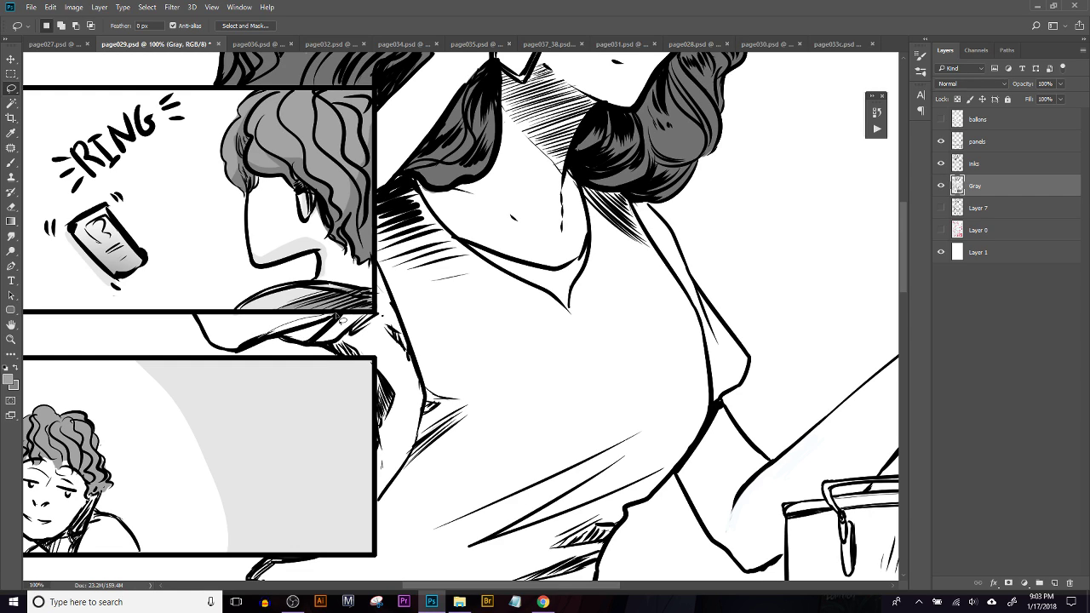
key("alt")
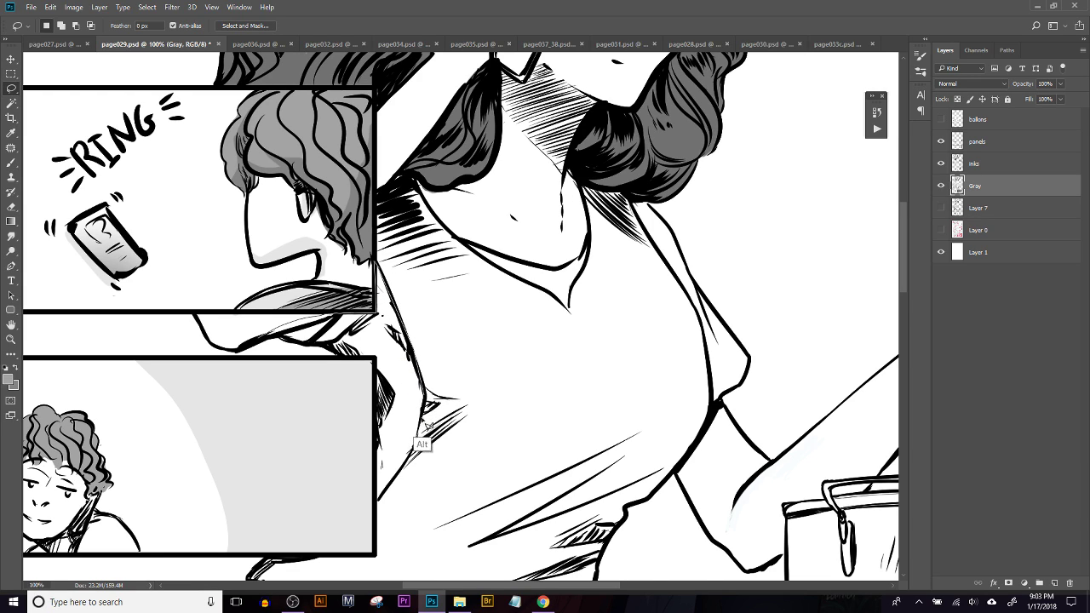
left_click(408, 465, "alt")
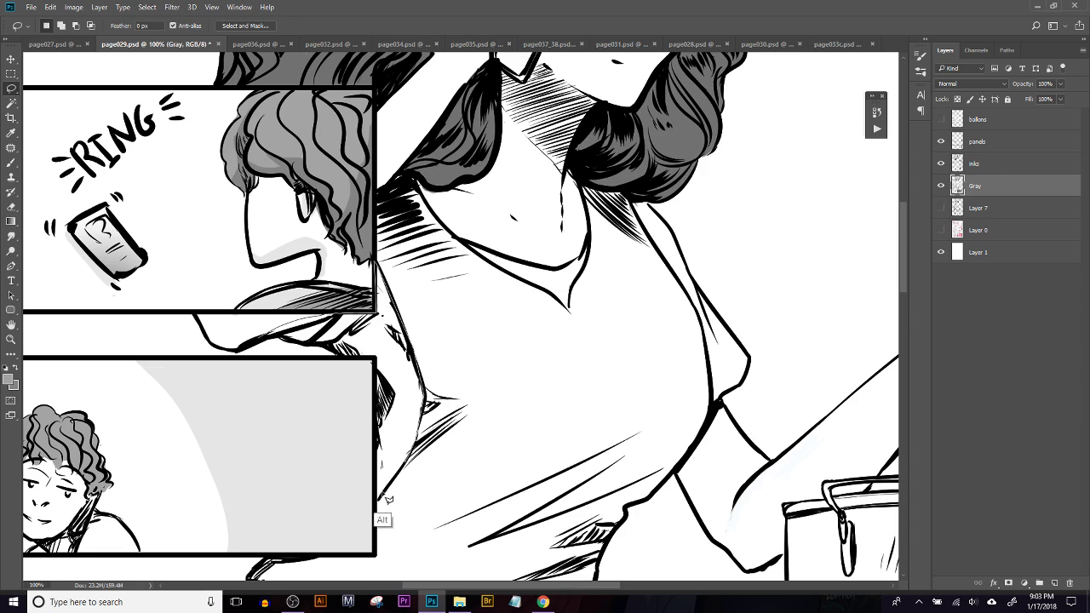
left_click(376, 505, "alt")
left_click_drag(382, 367, 258, 341)
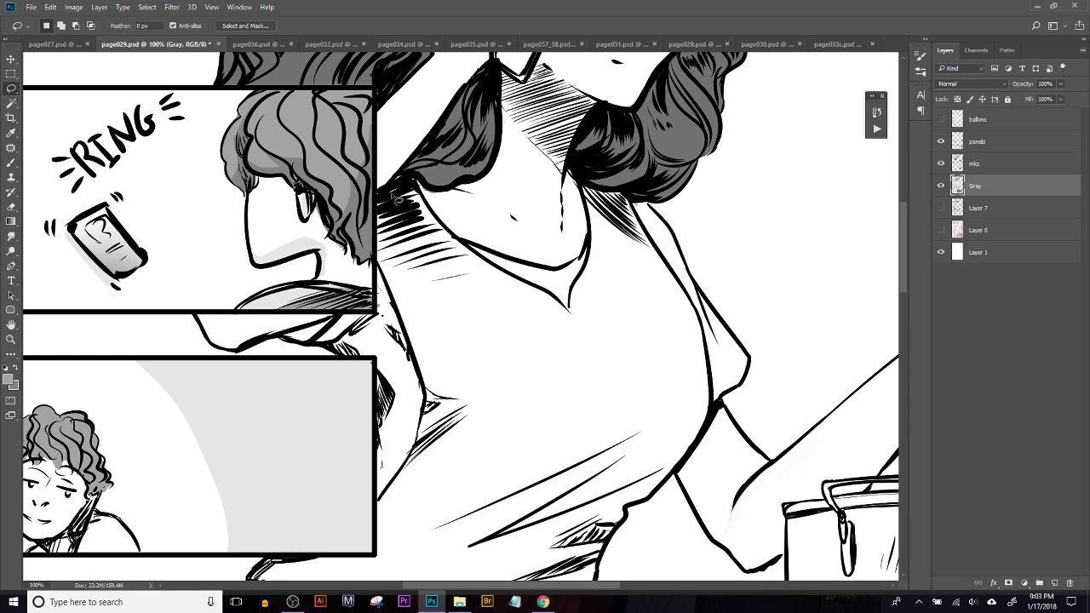
key("alt+BackSpace")
key("ctrl+z")
key("ctrl+d")
key("m")
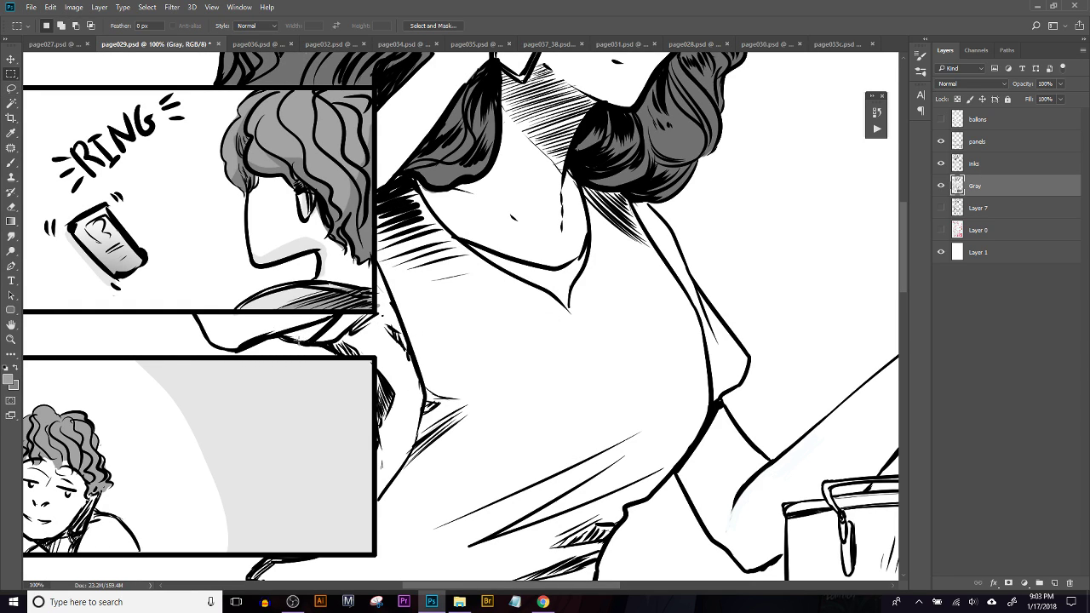
key("l")
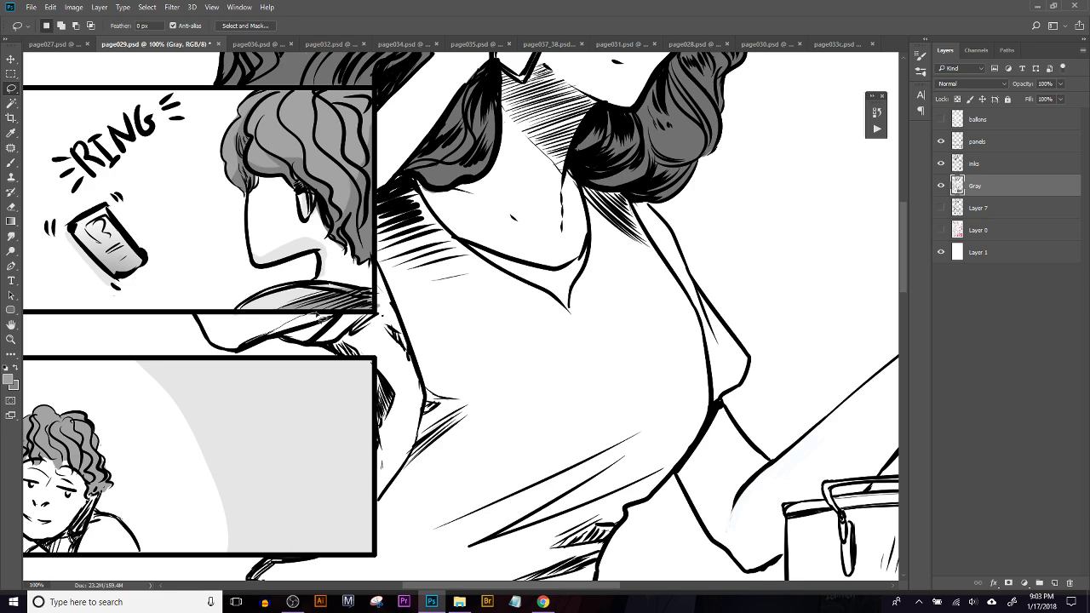
Lasso the woman's sleeve area between the two inset panels, beside her torso, and fill it with mid gray
left_click(330, 313, "alt")
mouse_move(415, 317)
left_mouse_down()
mouse_move(382, 320)
mouse_move(380, 265)
mouse_move(417, 348)
mouse_move(427, 407)
mouse_move(417, 466)
mouse_move(379, 506)
mouse_move(376, 358)
mouse_move(351, 364)
mouse_move(327, 345)
mouse_move(336, 349)
mouse_move(255, 349)
left_mouse_up()
key("alt+BackSpace")
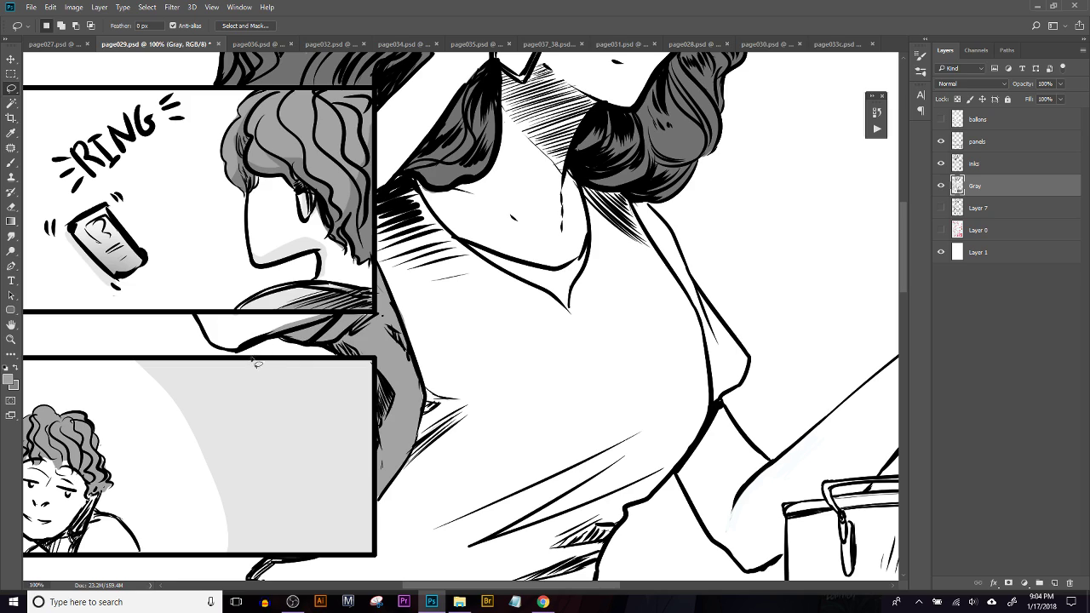
key("ctrl+z")
key("ctrl+BackSpace")
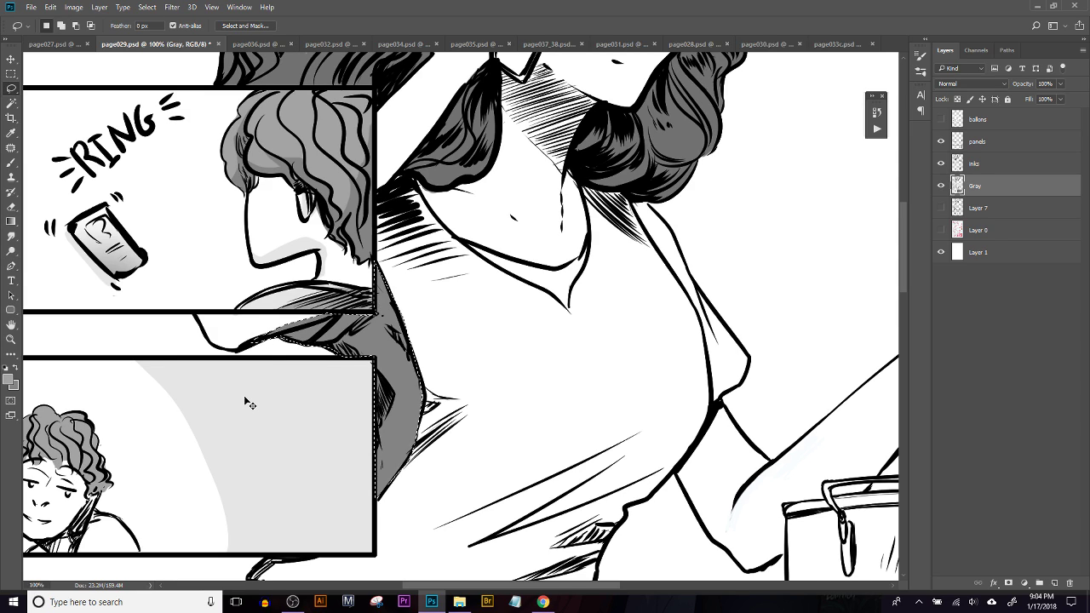
key("alt+BackSpace")
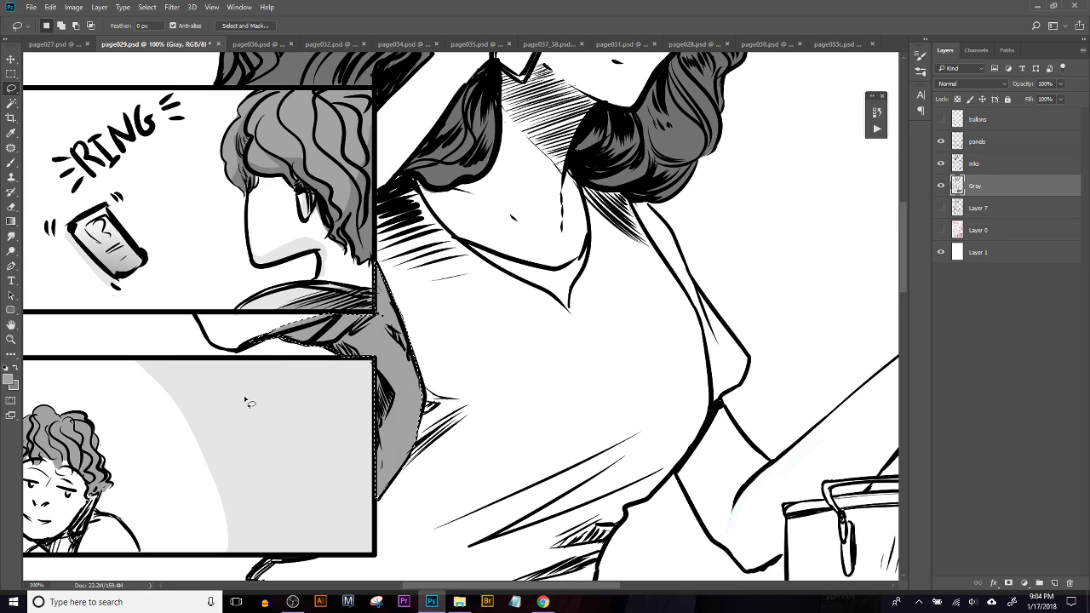
Try a light gray fill sampled from the lower panel's background on the selected sleeve area
left_click_drag(311, 522, 322, 548)
key("g")
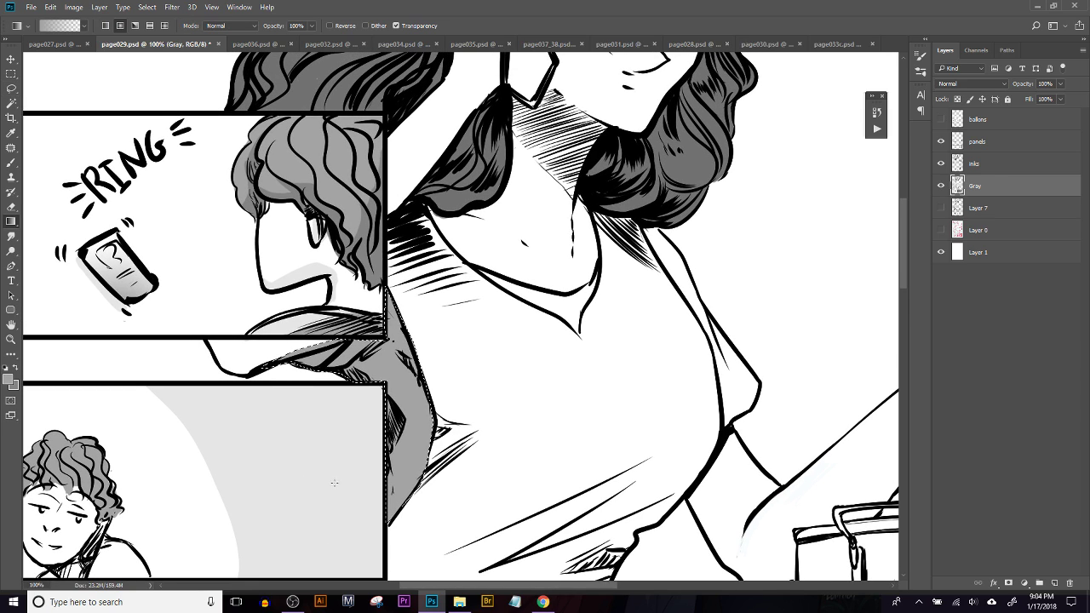
left_click(328, 474, "alt")
key("alt+BackSpace")
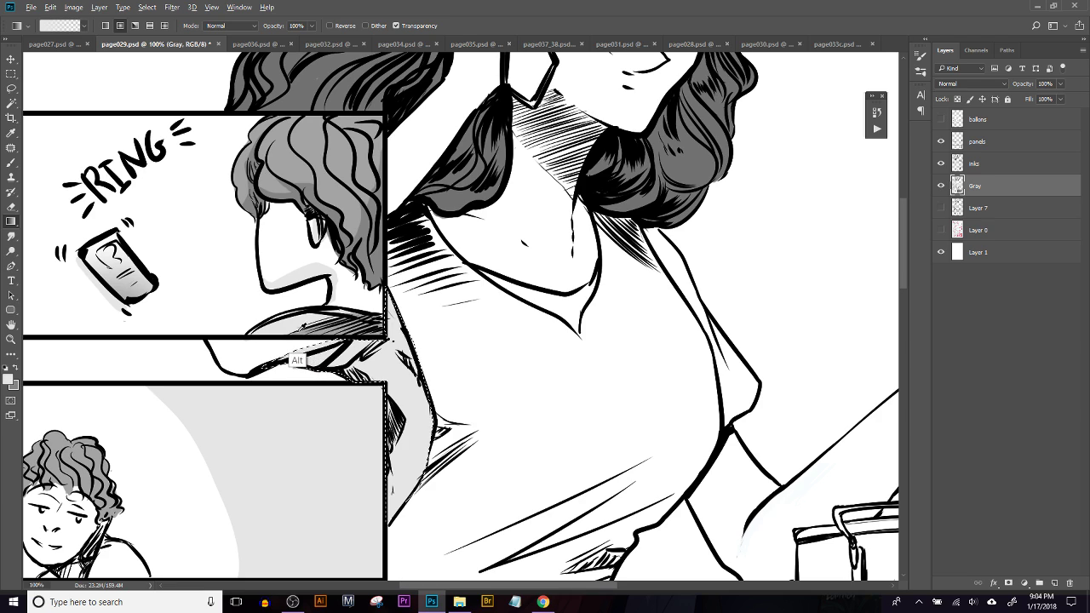
Refill the selected sleeve area with the mid gray sampled from the RING figure's hair and deselect it
left_click(355, 278, "alt")
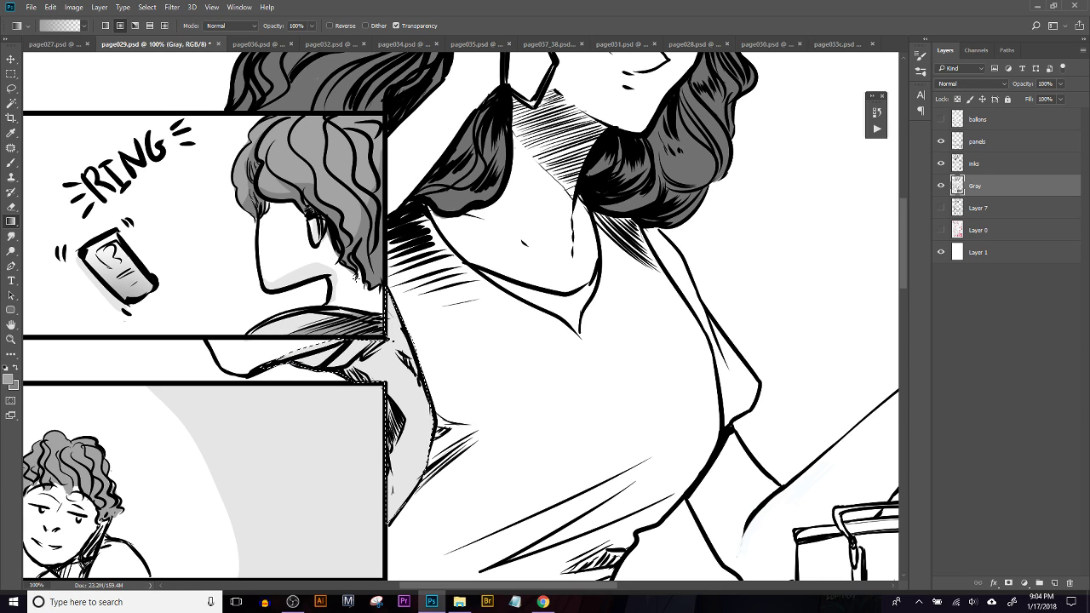
key("alt+BackSpace")
key("ctrl+d")
Lasso the small sleeve sliver under the woman's hair at her other shoulder and fill it with mid gray
left_click_drag(486, 363, 391, 269)
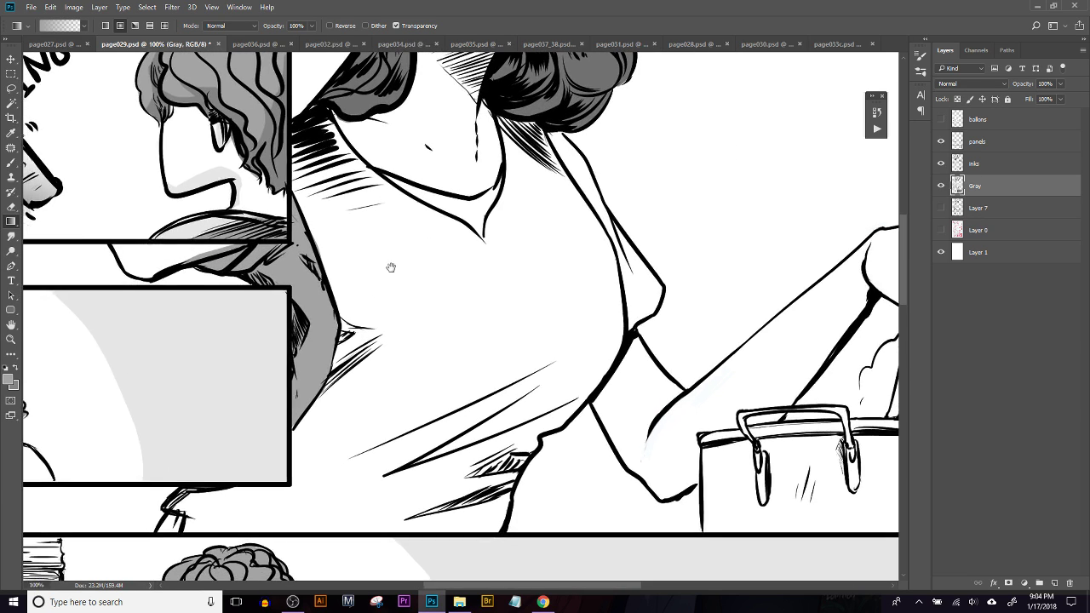
key("b")
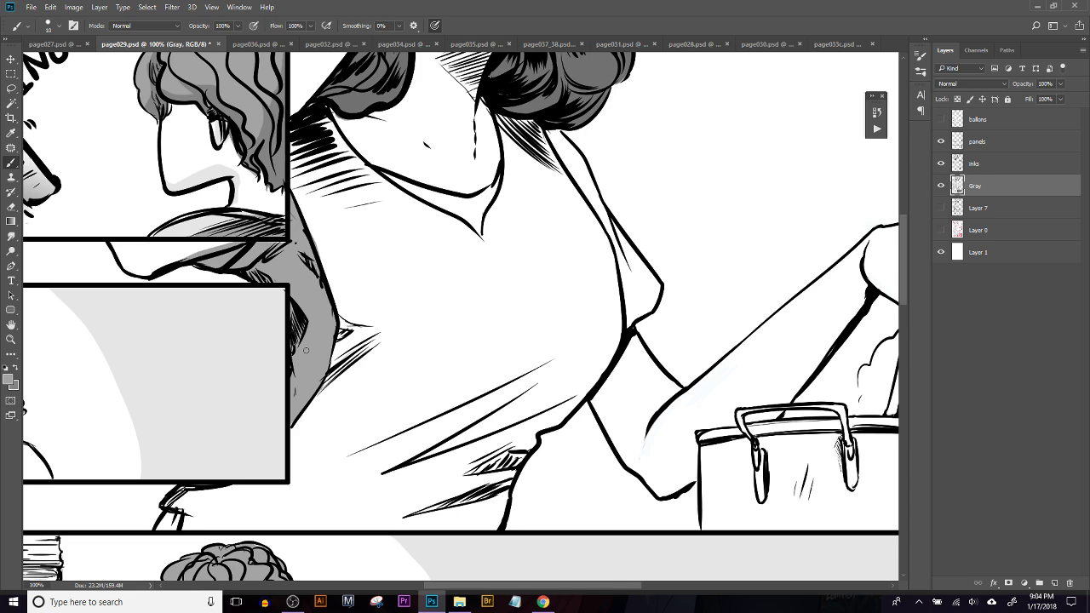
key("l")
scroll(431, 318, "up", 2)
scroll(426, 316, "right", 5)
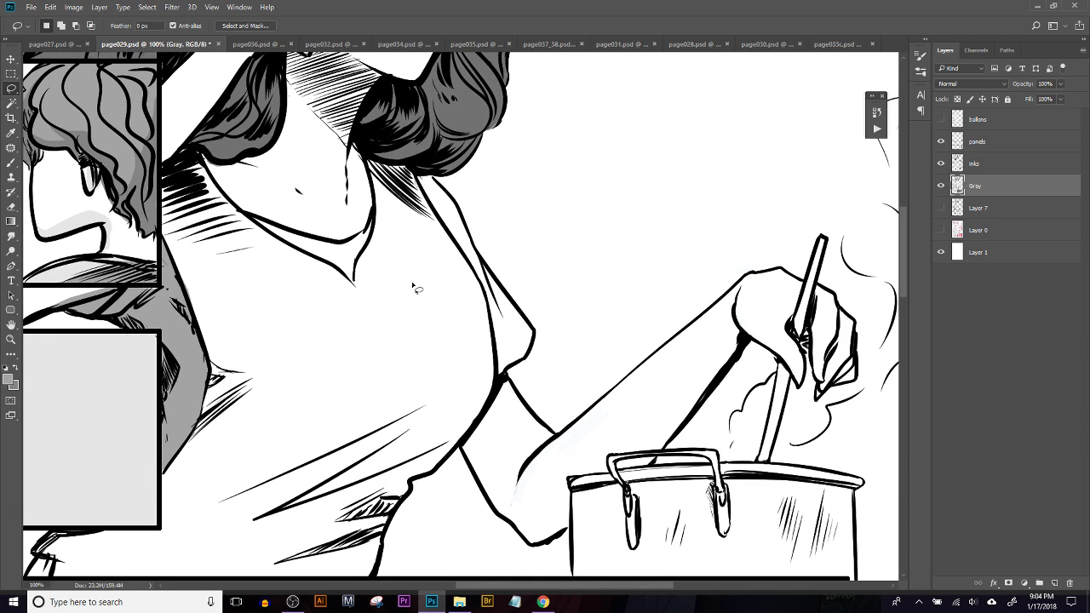
mouse_move(438, 194)
left_mouse_down()
mouse_move(422, 179)
mouse_move(435, 213)
left_mouse_up()
Try brushing shadows on the woman's phone with the current gray and one sampled from the RING figure's hair
left_click_drag(341, 383, 496, 588)
mouse_move(471, 606)
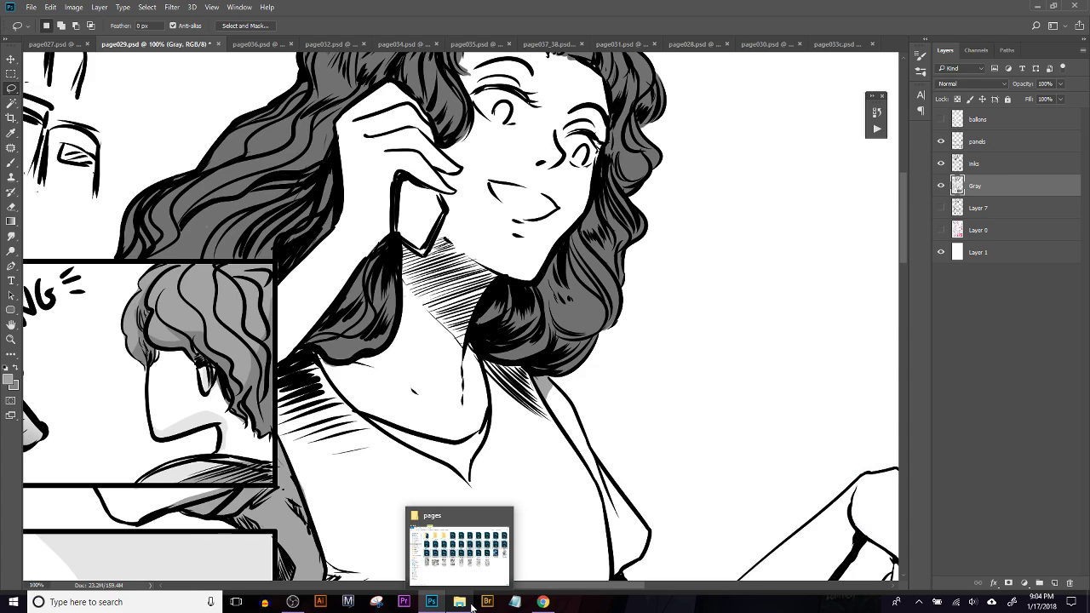
key("b")
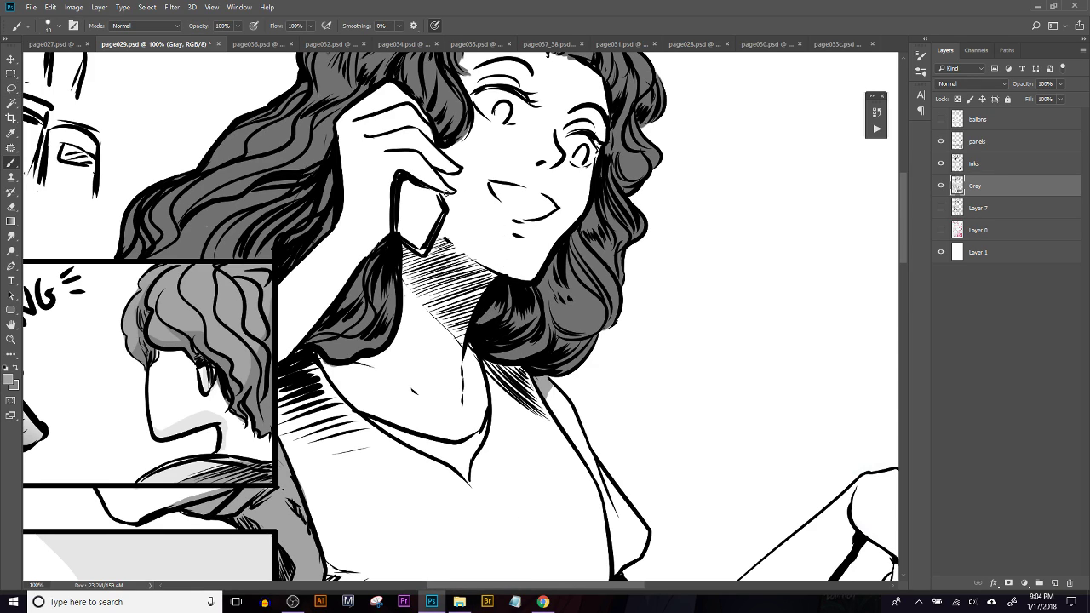
left_click_drag(397, 184, 424, 190)
key("ctrl+z")
left_click(201, 285, "alt")
mouse_move(400, 188)
left_mouse_down()
mouse_move(423, 187)
mouse_move(402, 182)
left_mouse_up()
key("ctrl+z")
Sample a light gray and brush a shadow across the upper part of the woman's phone, below her fingers
left_click_drag(282, 433, 335, 291)
left_click(232, 329, "alt")
left_click_drag(473, 102, 450, 178)
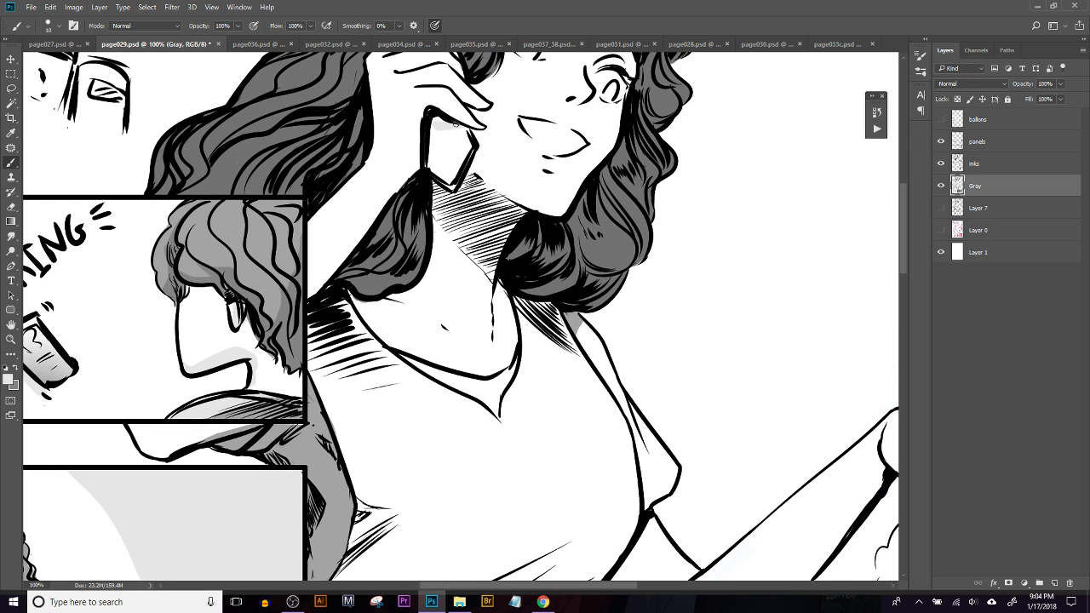
left_click_drag(438, 126, 450, 125)
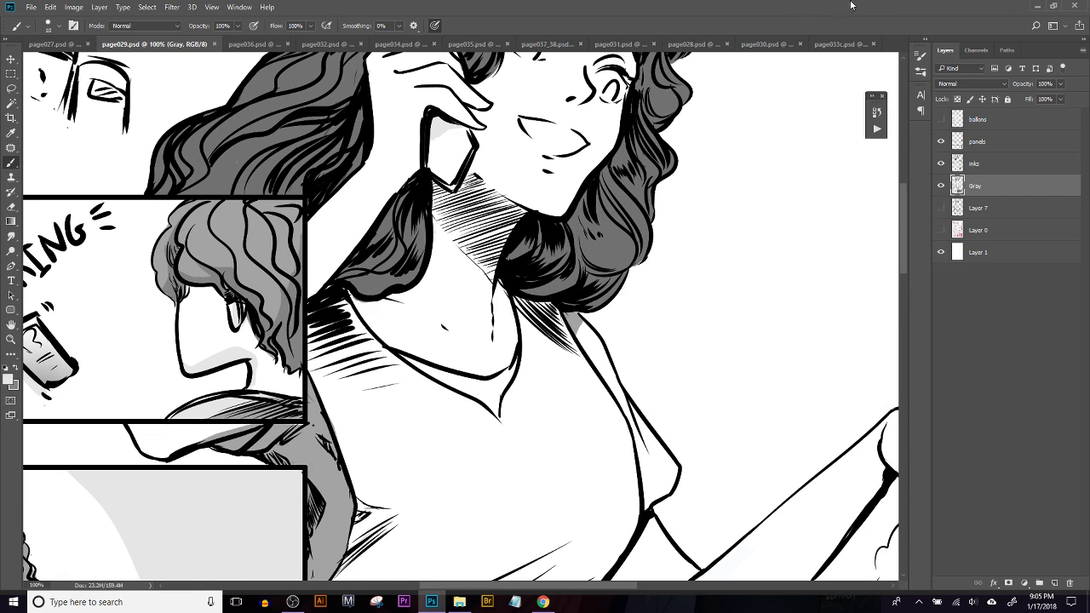
Switch to Chrome, look through the Surviving Creativity posts page on Patreon, close the browser and return to Photoshop
key("alt+Tab")
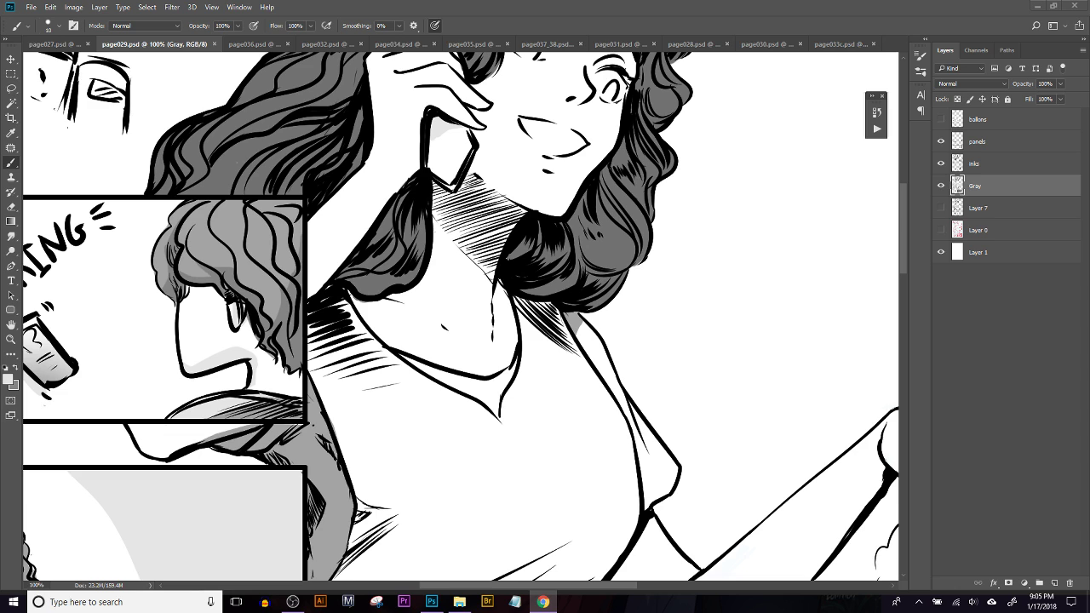
left_click(542, 602)
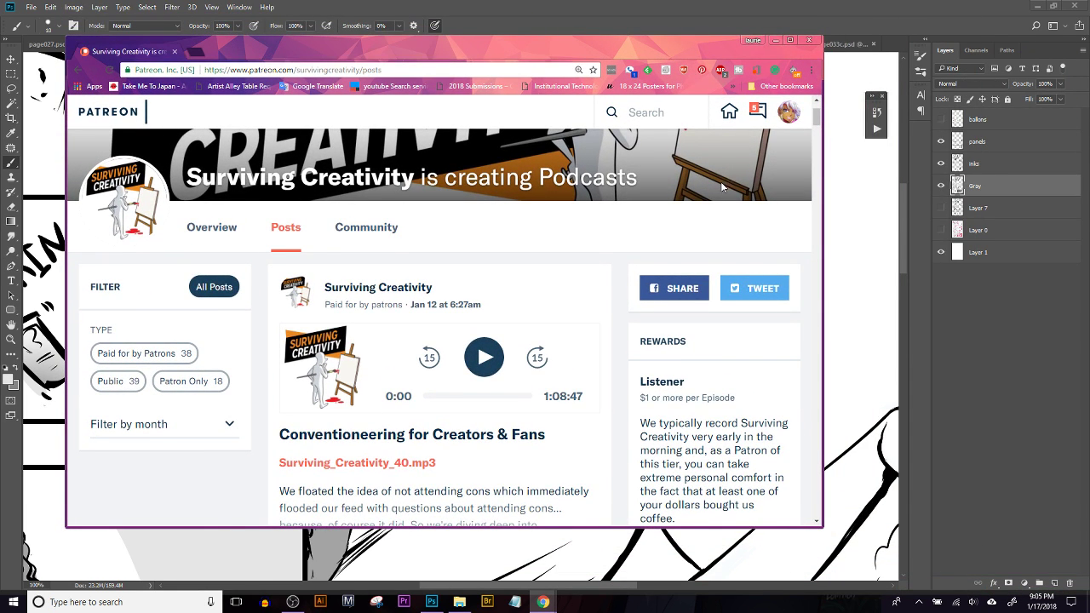
scroll(723, 187, "up", 2)
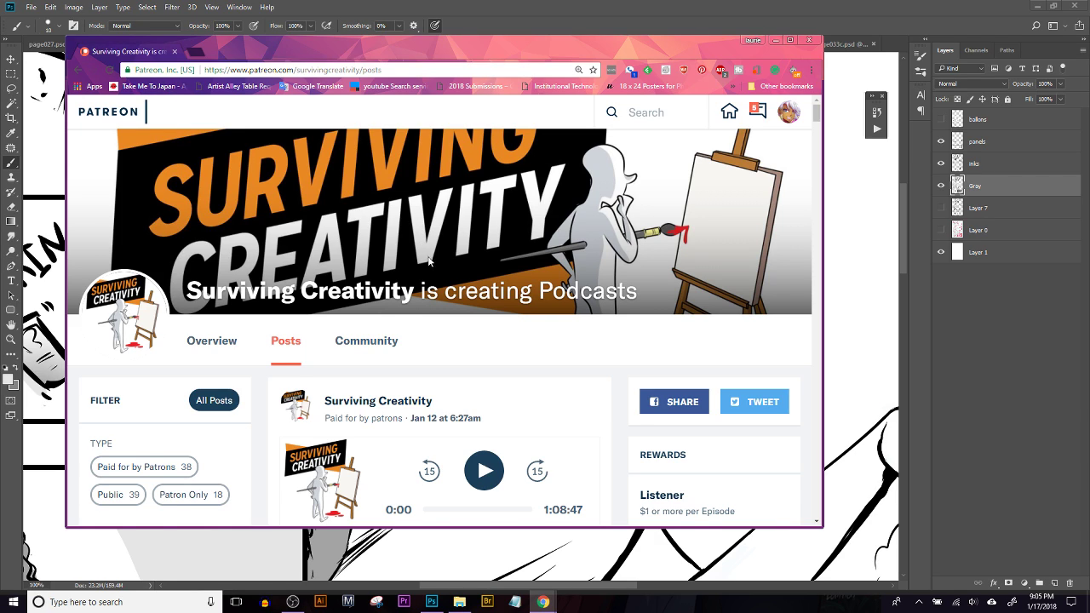
scroll(431, 264, "down", 2)
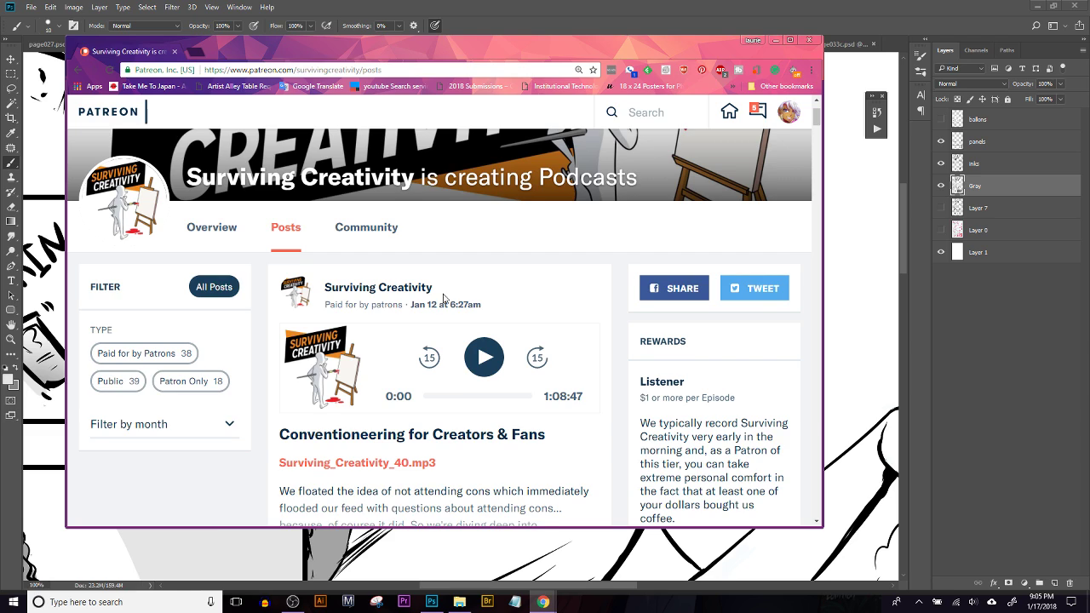
scroll(441, 290, "down", 3)
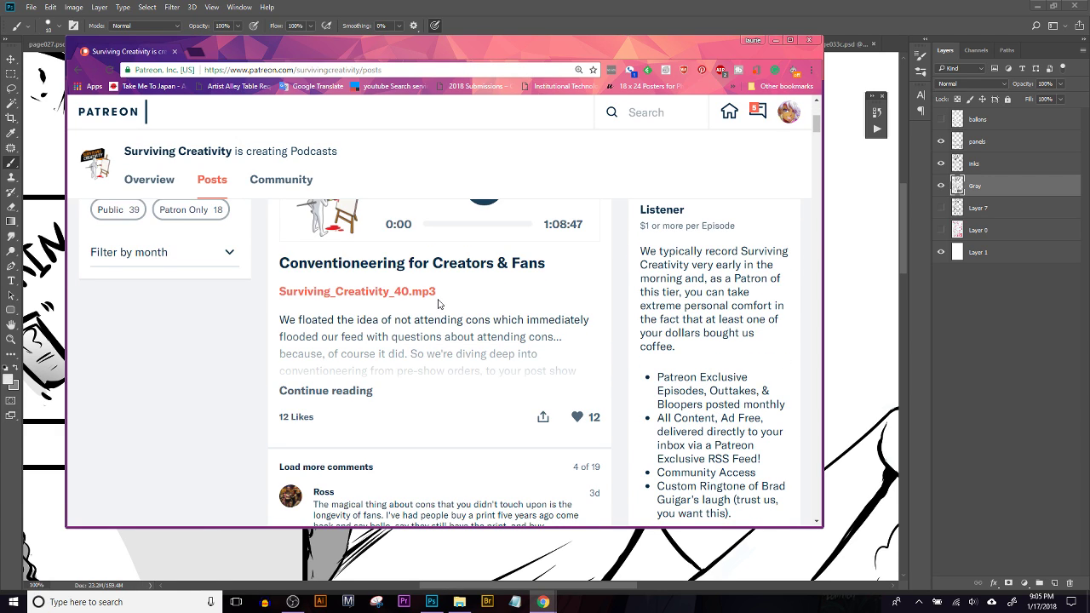
scroll(468, 370, "down", 10)
scroll(477, 384, "down", 10)
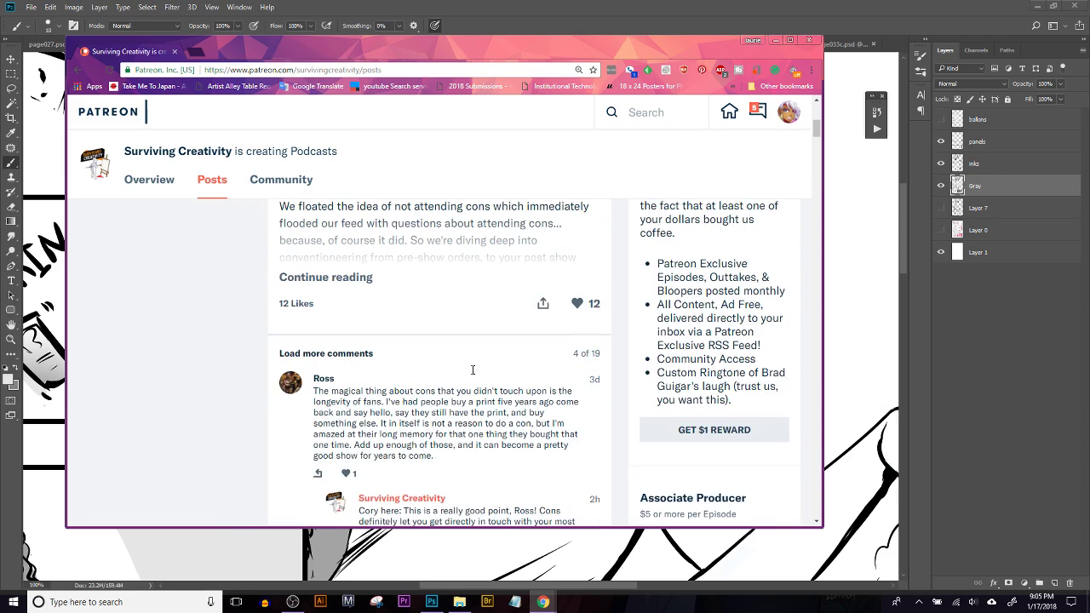
scroll(477, 368, "up", 2)
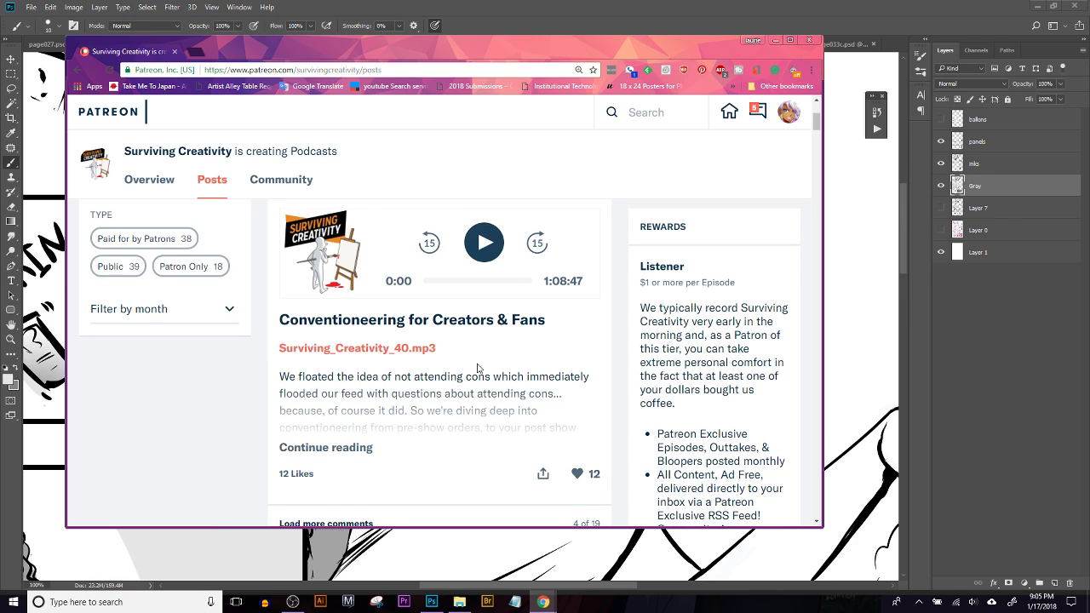
scroll(478, 368, "up", 2)
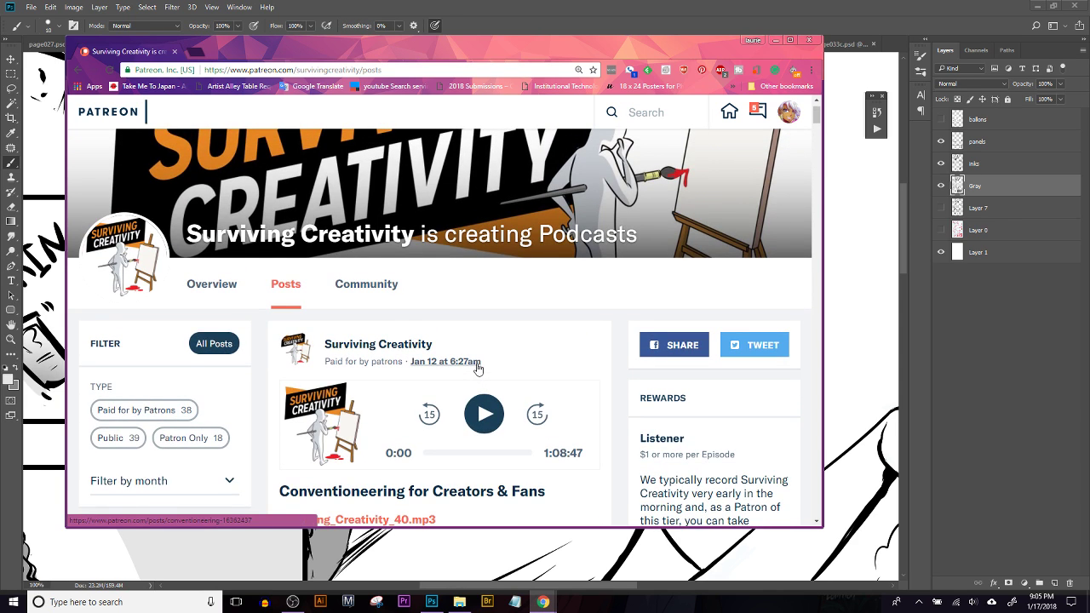
scroll(481, 365, "up", 1)
scroll(505, 331, "down", 1)
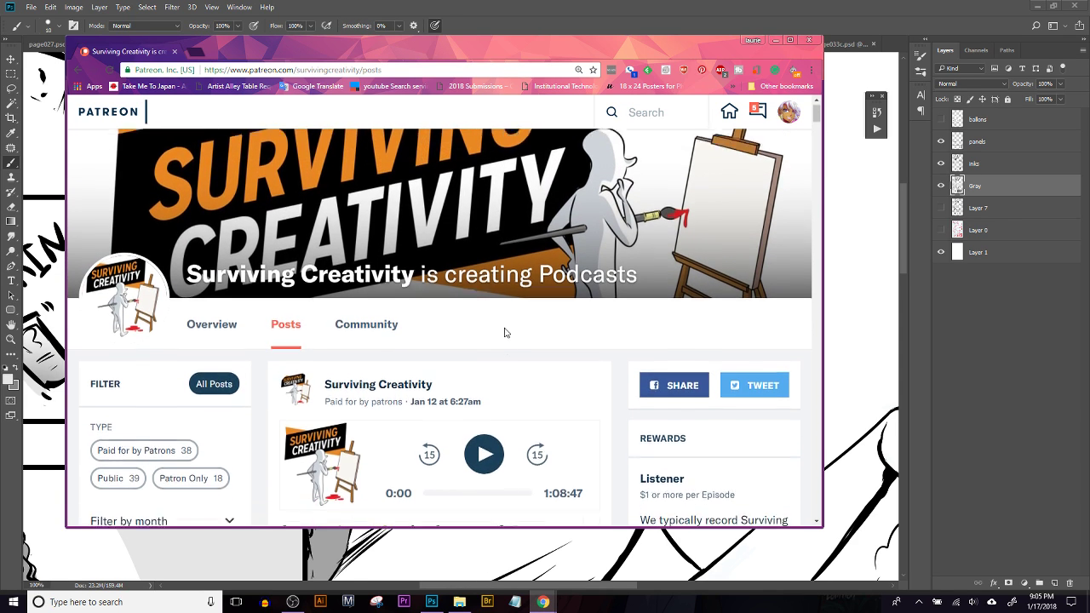
left_click(808, 41)
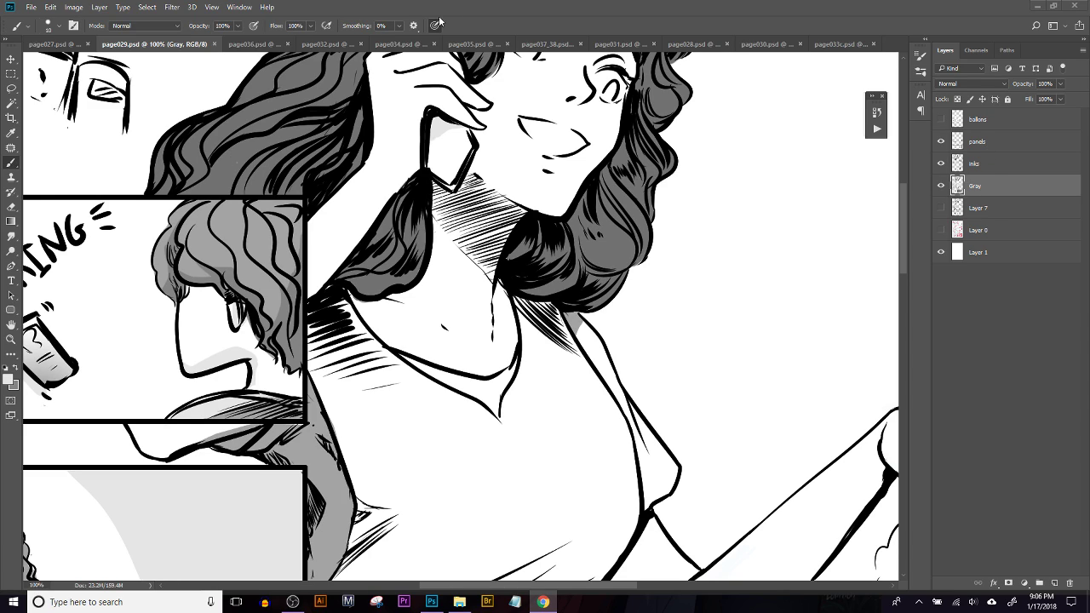
left_click(554, 19)
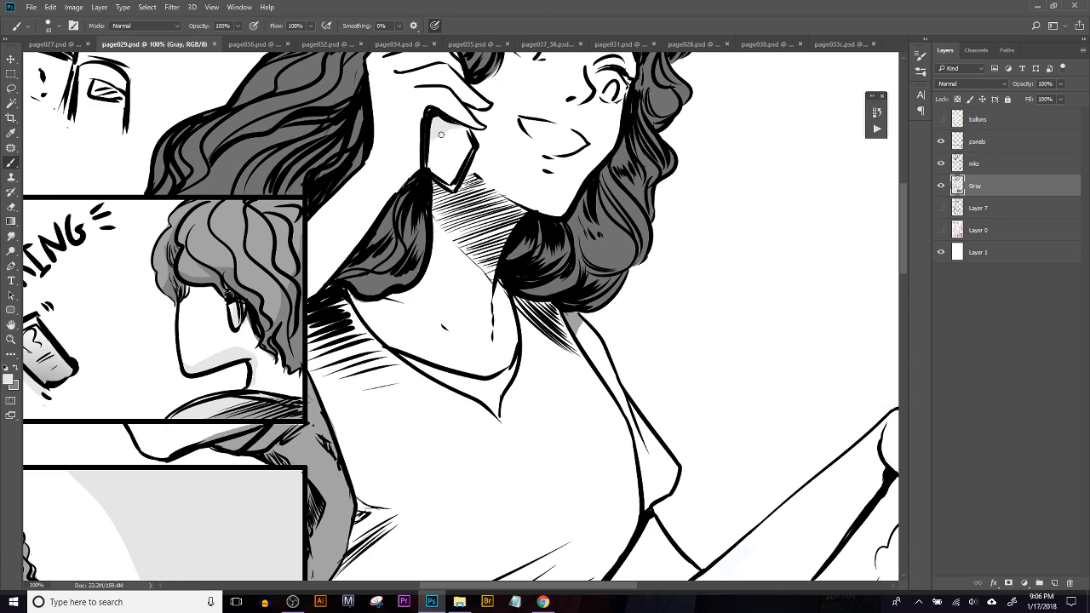
Brush light gray shadows along the fingers of the woman's hand holding the phone, undoing the unwanted strokes
mouse_move(433, 140)
left_mouse_down()
mouse_move(464, 129)
mouse_move(458, 274)
left_mouse_up()
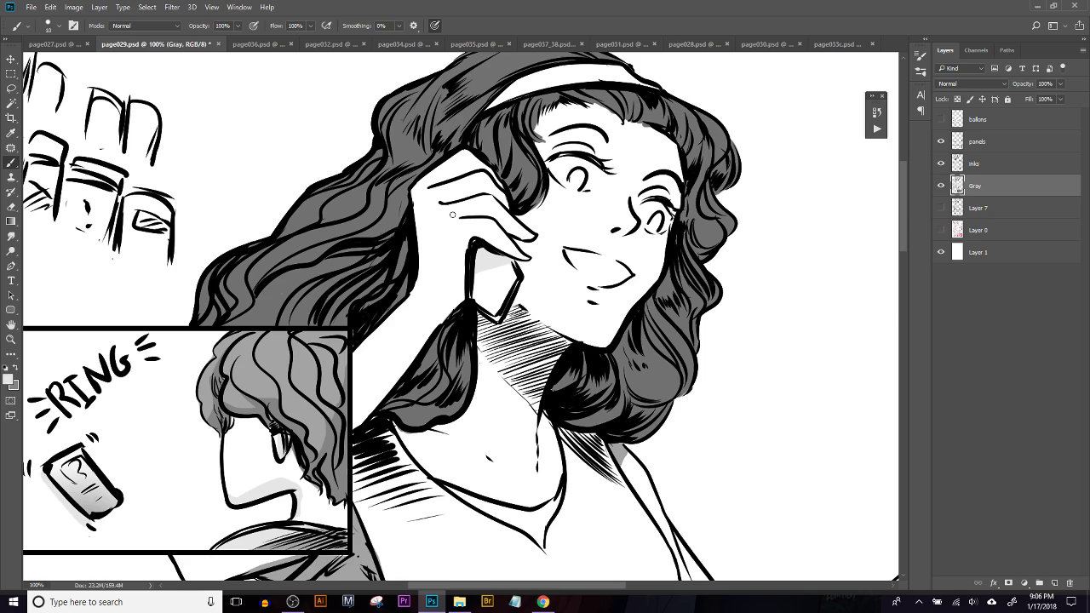
mouse_move(459, 220)
left_mouse_down()
mouse_move(524, 214)
mouse_move(466, 213)
mouse_move(493, 213)
mouse_move(522, 242)
left_mouse_up()
mouse_move(441, 202)
left_mouse_down()
mouse_move(485, 190)
mouse_move(505, 200)
left_mouse_up()
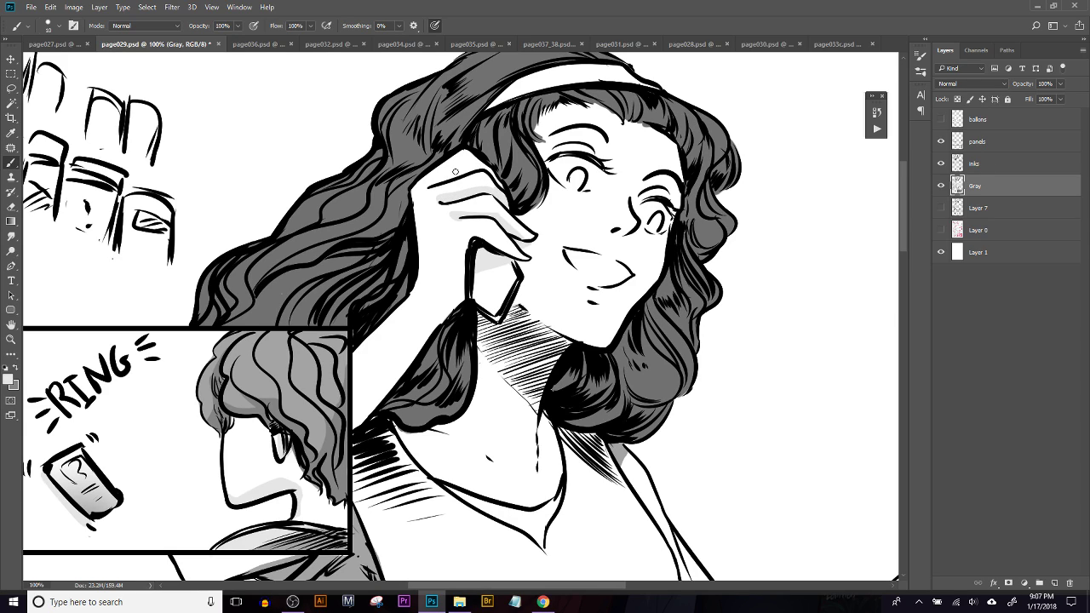
key("ctrl+alt+z")
mouse_move(429, 186)
left_mouse_down()
mouse_move(453, 177)
mouse_move(442, 180)
left_mouse_up()
key("ctrl+alt+z")
Lasso the shadow area on the back of the woman's phone hand down to the wrist and fill it light gray
scroll(409, 286, "down", 2)
key("l")
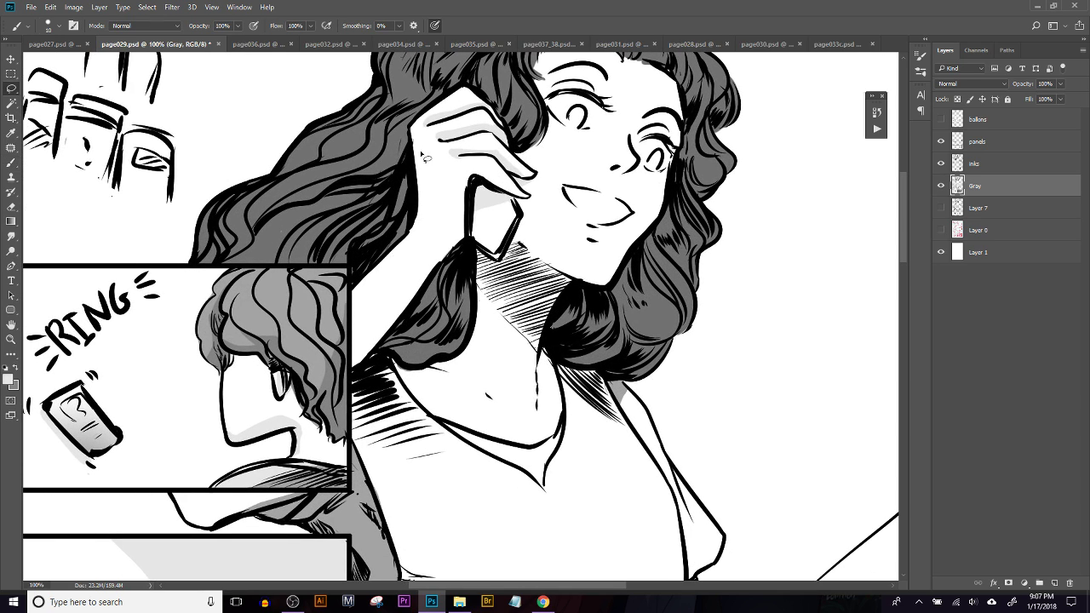
mouse_move(413, 133)
left_mouse_down()
mouse_move(455, 190)
mouse_move(441, 241)
mouse_move(420, 240)
mouse_move(421, 171)
mouse_move(393, 127)
left_mouse_up()
key("alt+BackSpace")
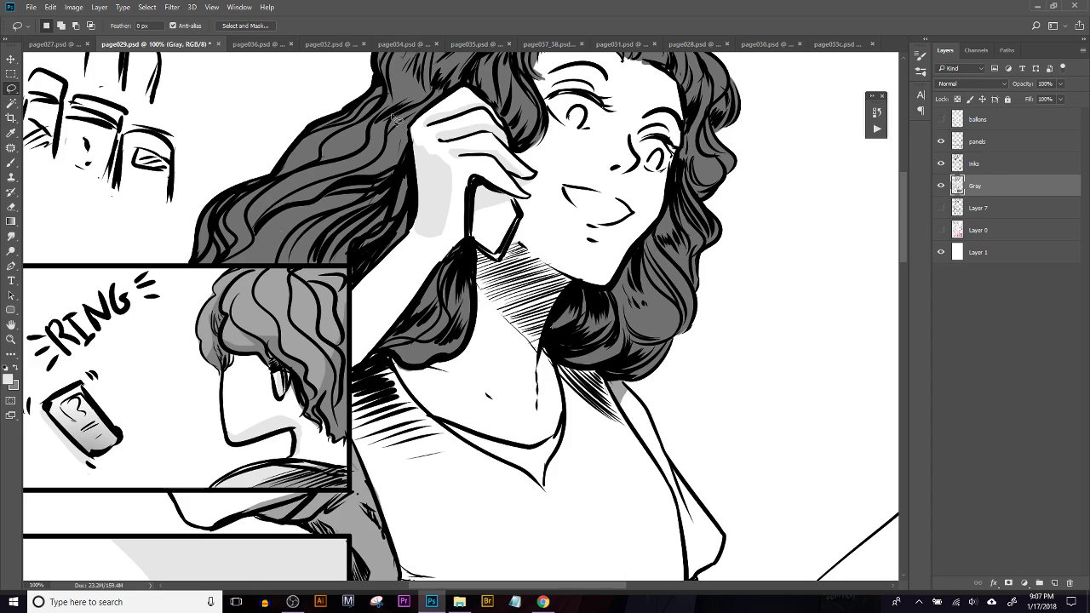
Erase the excess light gray around the fingers and wrist of the woman's phone hand
key("e")
mouse_move(428, 145)
left_mouse_down()
mouse_move(454, 150)
mouse_move(443, 164)
left_mouse_up()
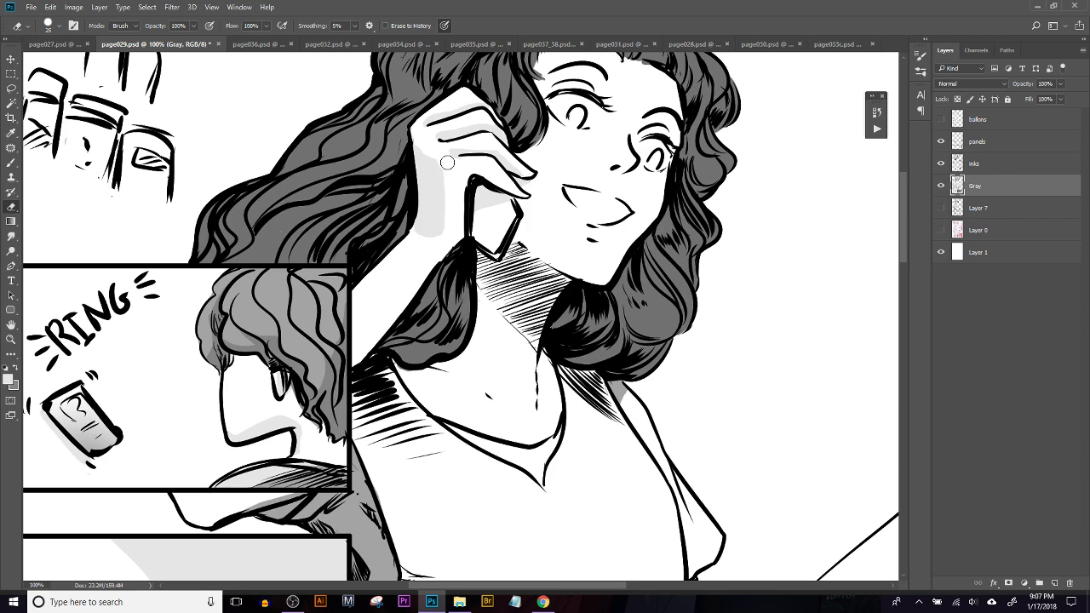
left_click_drag(420, 246, 430, 224)
Lasso a shadow strip along the underside of the woman's raised forearm and fill it light gray
key("b")
left_click_drag(387, 335, 383, 312)
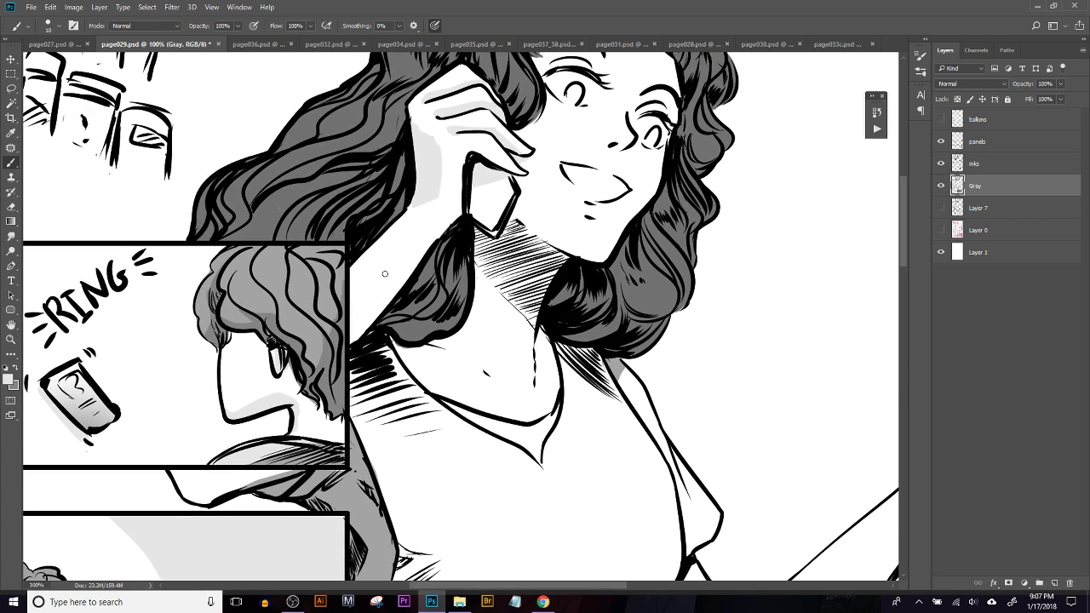
key("l")
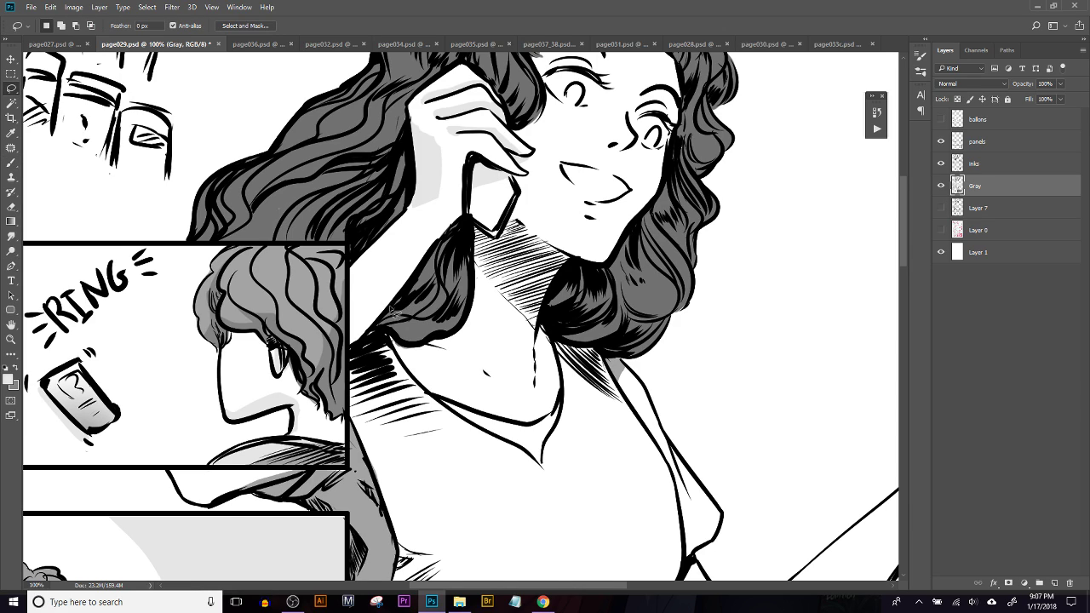
left_click(350, 327, "alt")
left_click(449, 223, "alt")
left_click(351, 351, "alt")
left_click(352, 348)
key("alt+BackSpace")
key("ctrl+d")
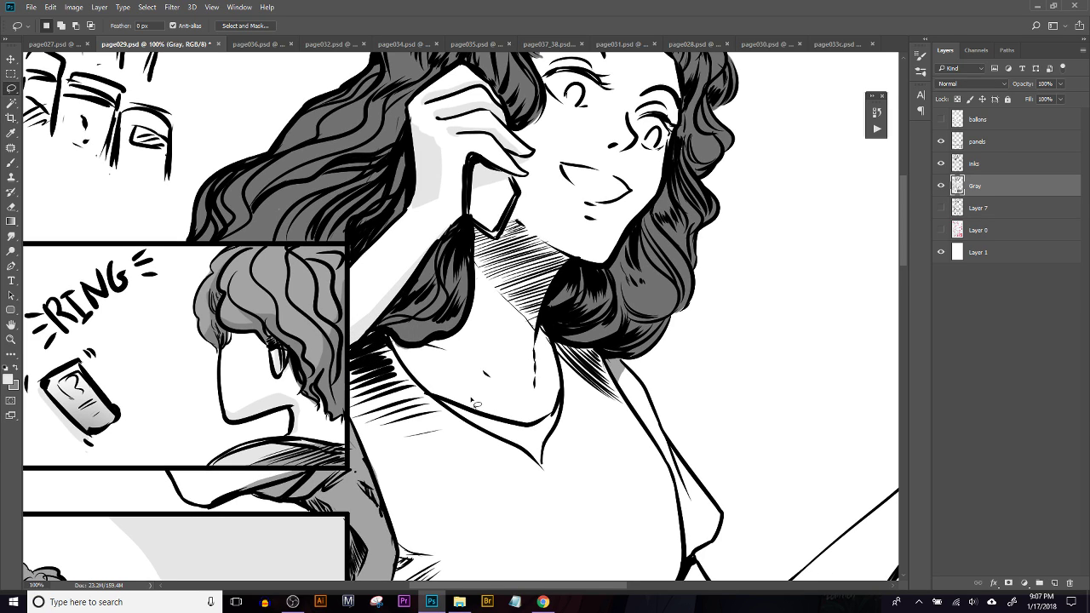
Brush light gray shadows around the woman's collarbone and the base of her neck, undoing the unwanted strokes
key("b")
mouse_move(508, 387)
left_mouse_down()
mouse_move(473, 333)
mouse_move(462, 285)
mouse_move(480, 292)
left_mouse_up()
key("ctrl+z")
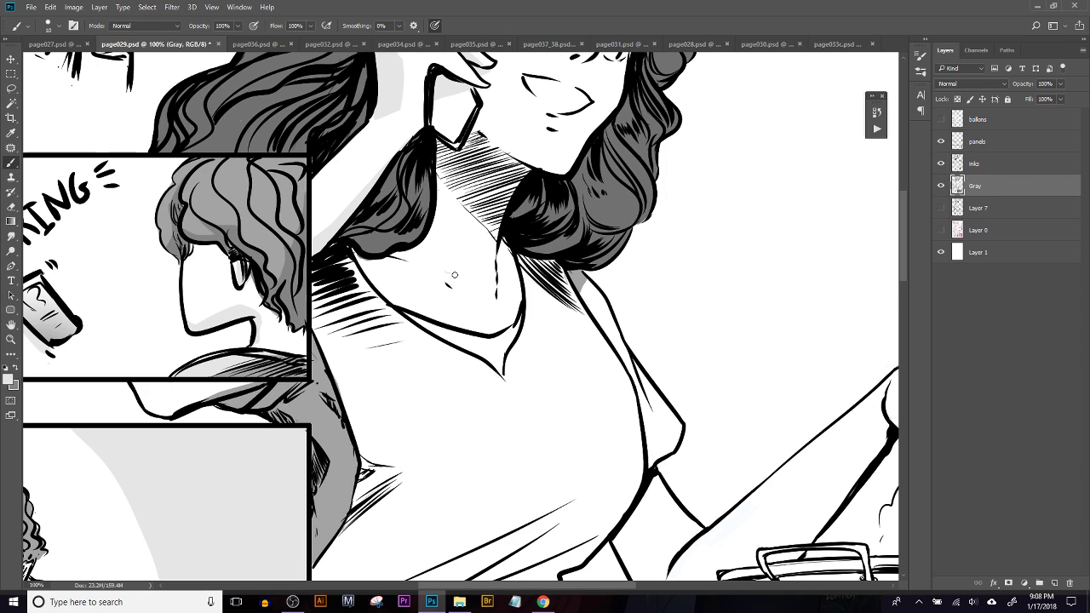
left_click_drag(438, 270, 456, 282)
key("ctrl+alt+z")
mouse_move(436, 272)
left_mouse_down()
mouse_move(460, 295)
mouse_move(444, 276)
mouse_move(456, 286)
left_mouse_up()
key("ctrl+alt+z")
key("ctrl+alt+z")
key("ctrl+alt+z")
key("ctrl+alt+z")
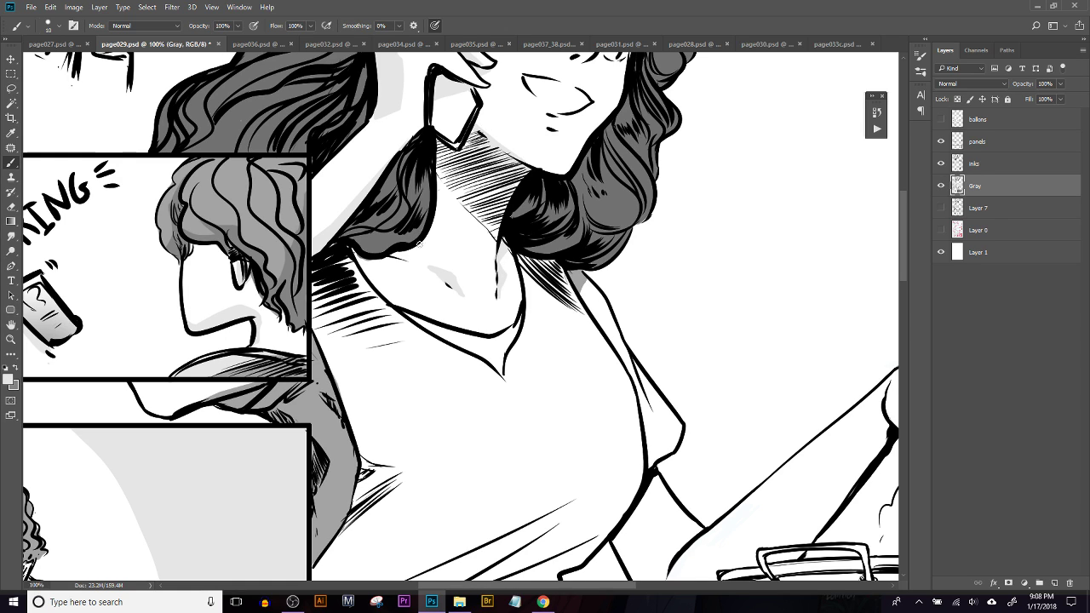
Brush a light gray shadow down the side of the woman's neck and along her collarbone beneath the hair
scroll(430, 212, "up", 5)
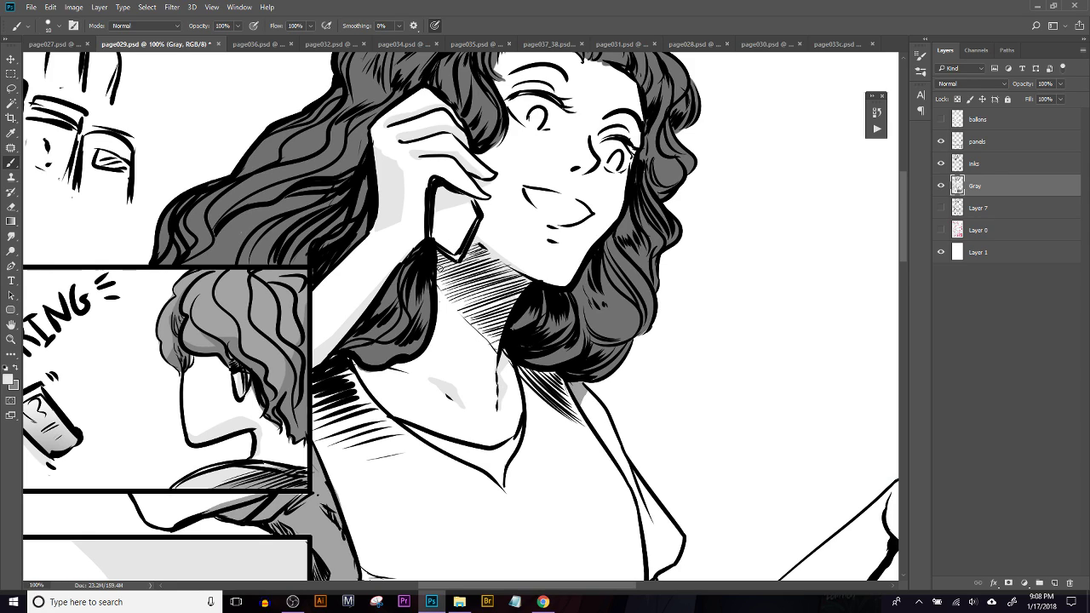
left_click_drag(435, 308, 422, 359)
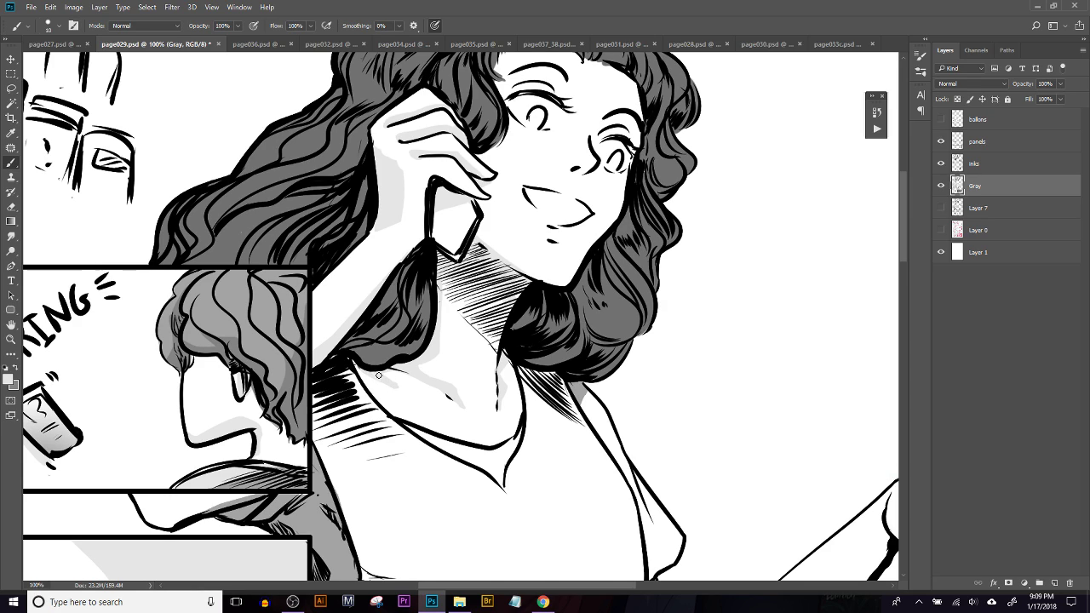
key("e")
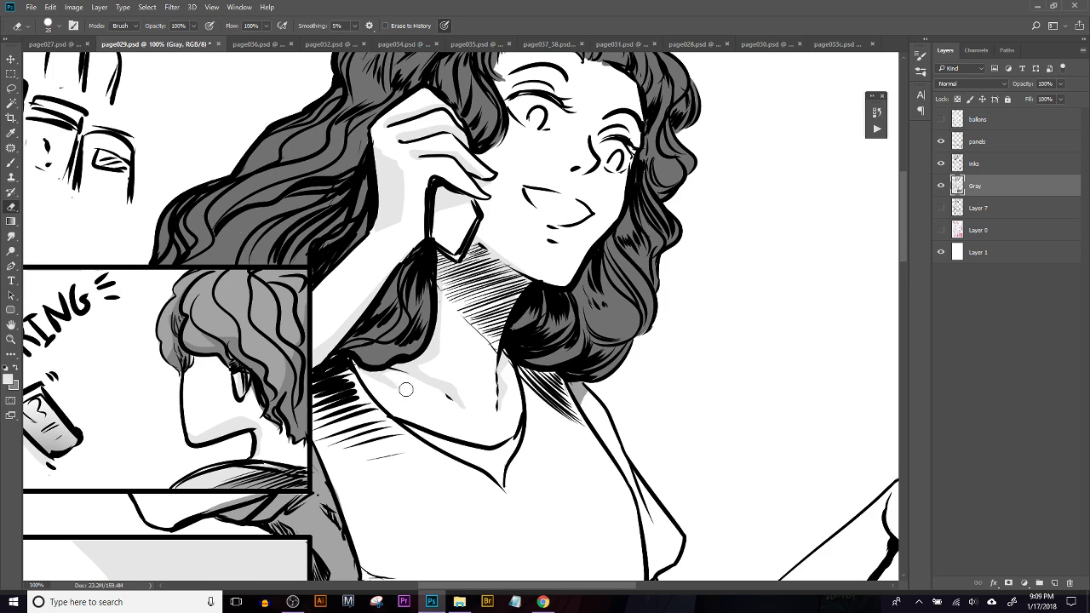
key("b")
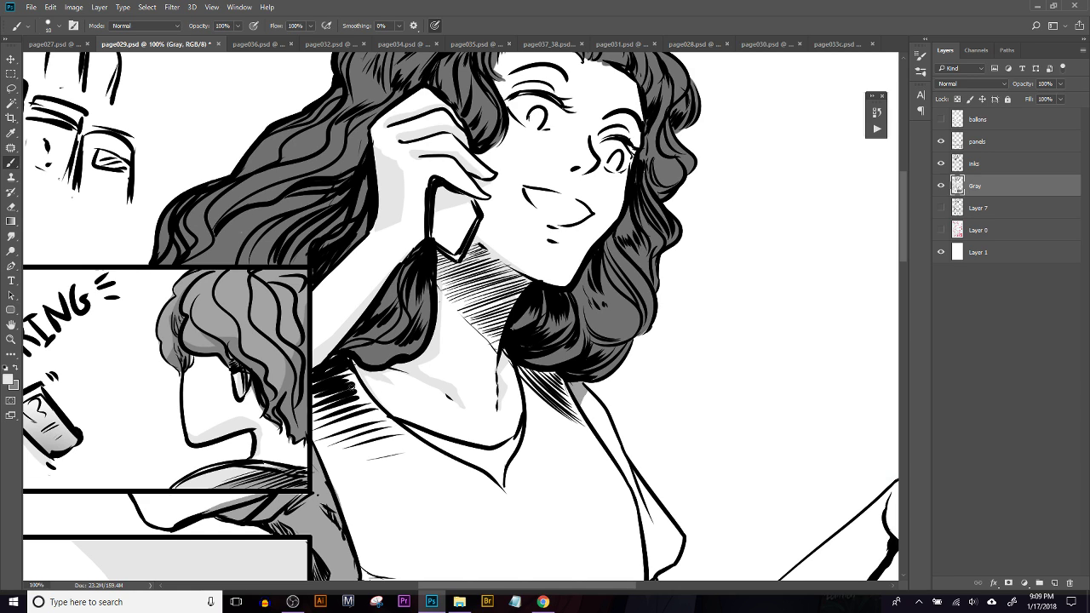
Sample a medium gray and brush it over the hatched shadow on the woman's shoulder beneath her hair
left_click_drag(594, 379, 535, 278)
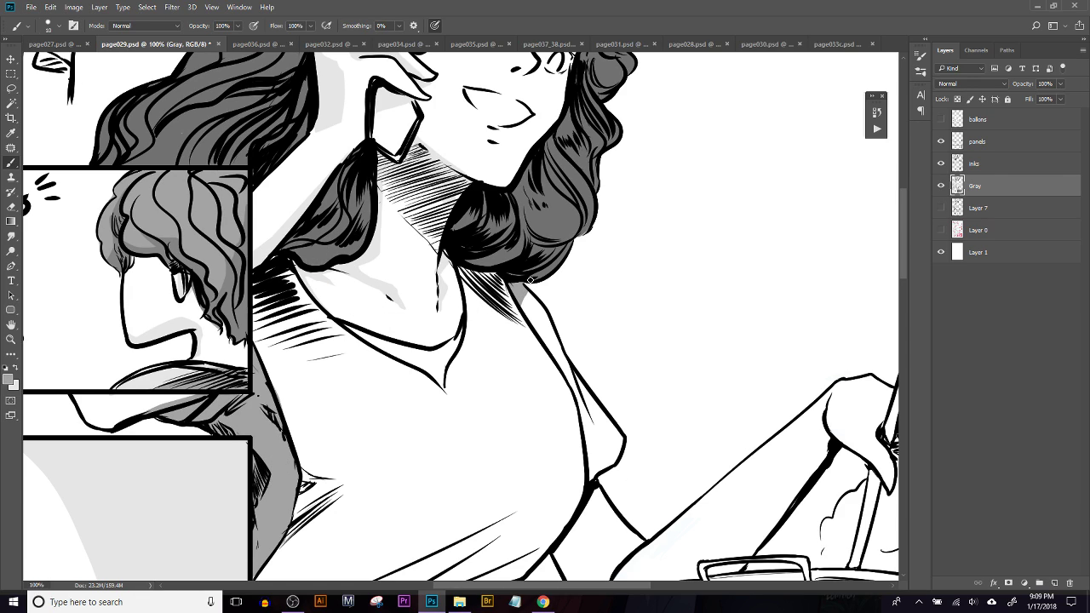
left_click_drag(465, 271, 508, 301)
left_click_drag(583, 334, 562, 414)
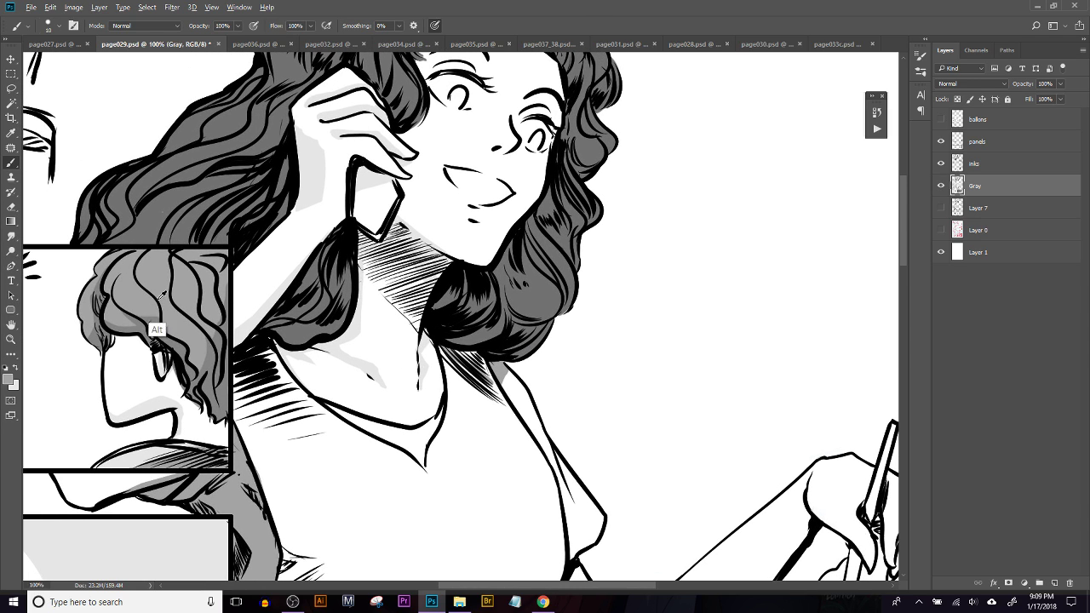
mouse_move(489, 383)
left_mouse_down()
mouse_move(460, 356)
mouse_move(515, 417)
left_mouse_up()
left_click_drag(445, 463, 438, 402)
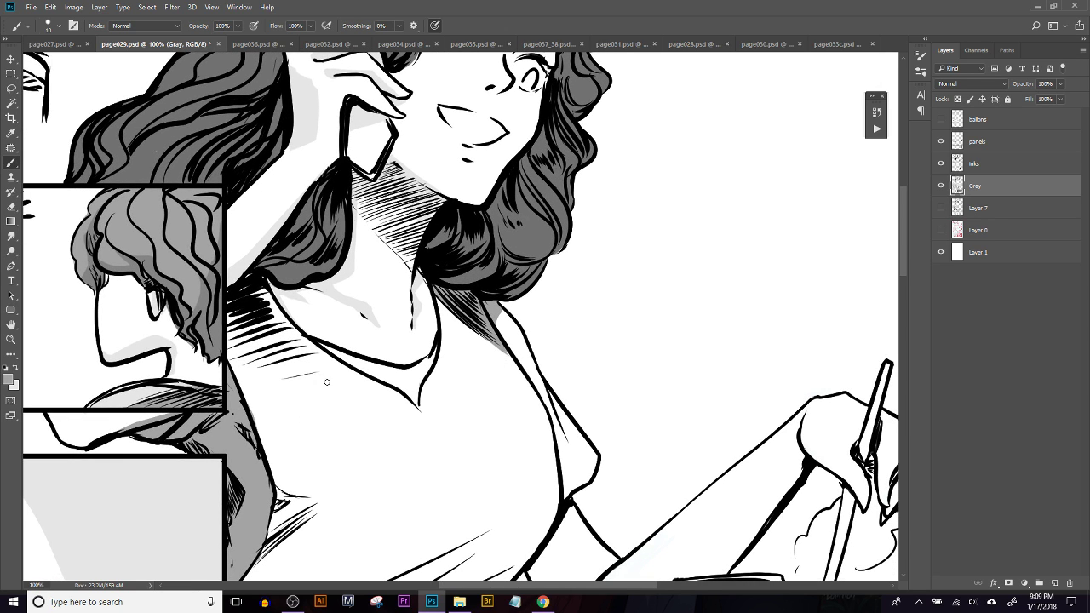
Lasso the shadow across the waist and folds of the woman's shirt and fill it light gray
mouse_move(338, 403)
left_mouse_down()
mouse_move(404, 165)
mouse_move(395, 214)
mouse_move(384, 195)
left_mouse_up()
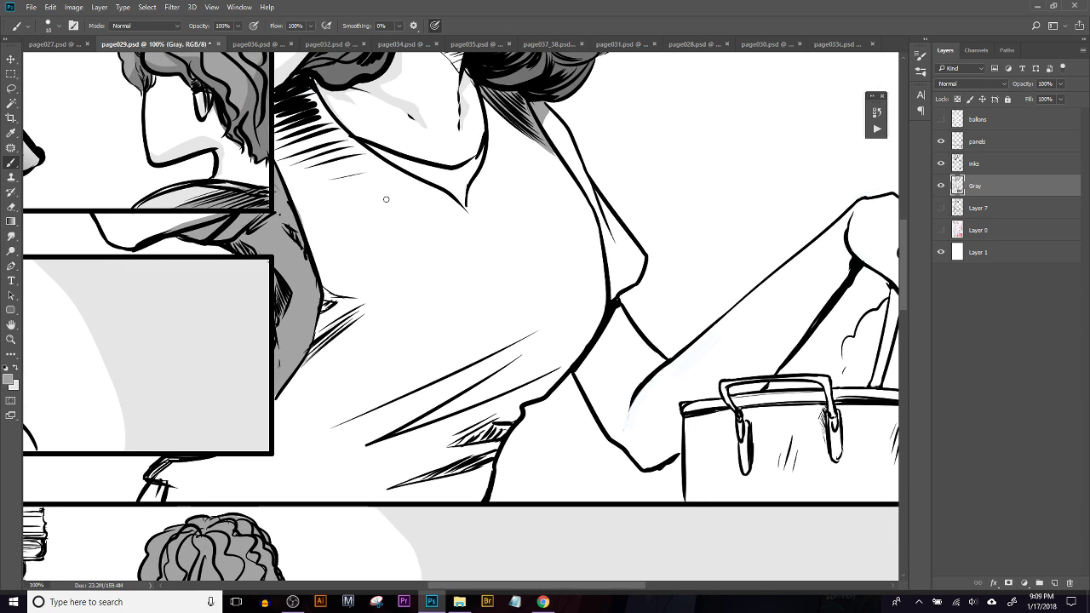
key("l")
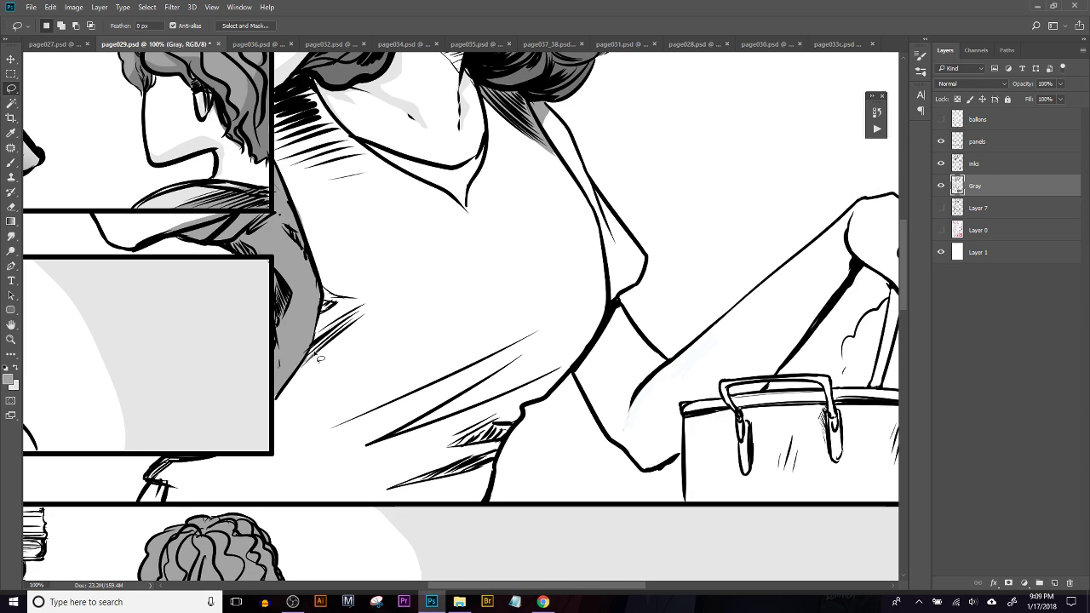
mouse_move(393, 289)
left_mouse_down()
mouse_move(353, 421)
mouse_move(522, 339)
mouse_move(482, 362)
mouse_move(455, 375)
mouse_move(595, 291)
mouse_move(499, 376)
mouse_move(391, 436)
mouse_move(579, 370)
mouse_move(559, 375)
mouse_move(581, 358)
mouse_move(479, 444)
mouse_move(287, 489)
left_mouse_up()
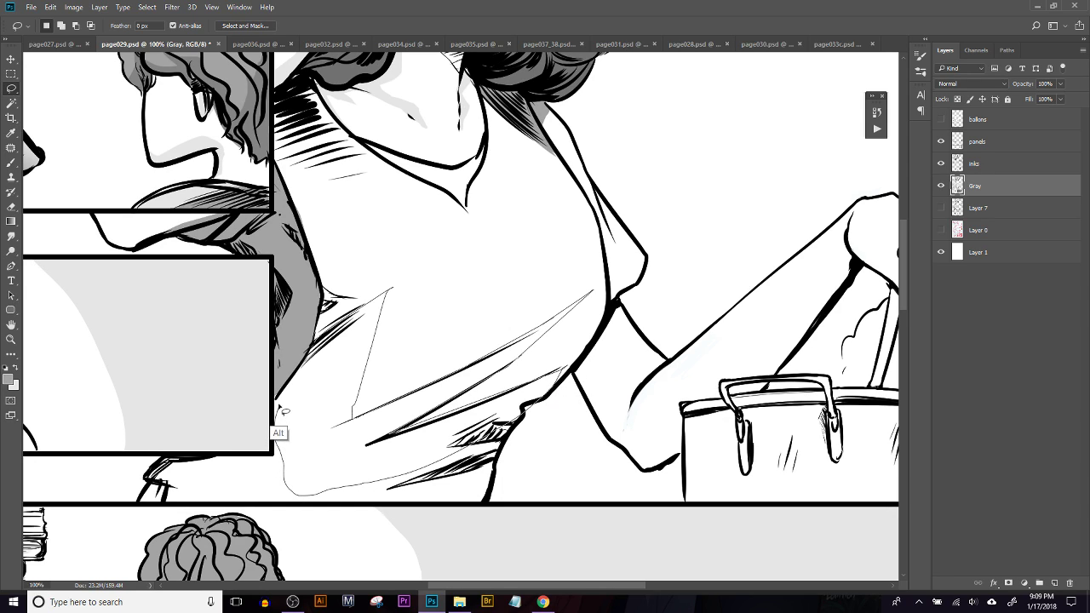
key("Escape")
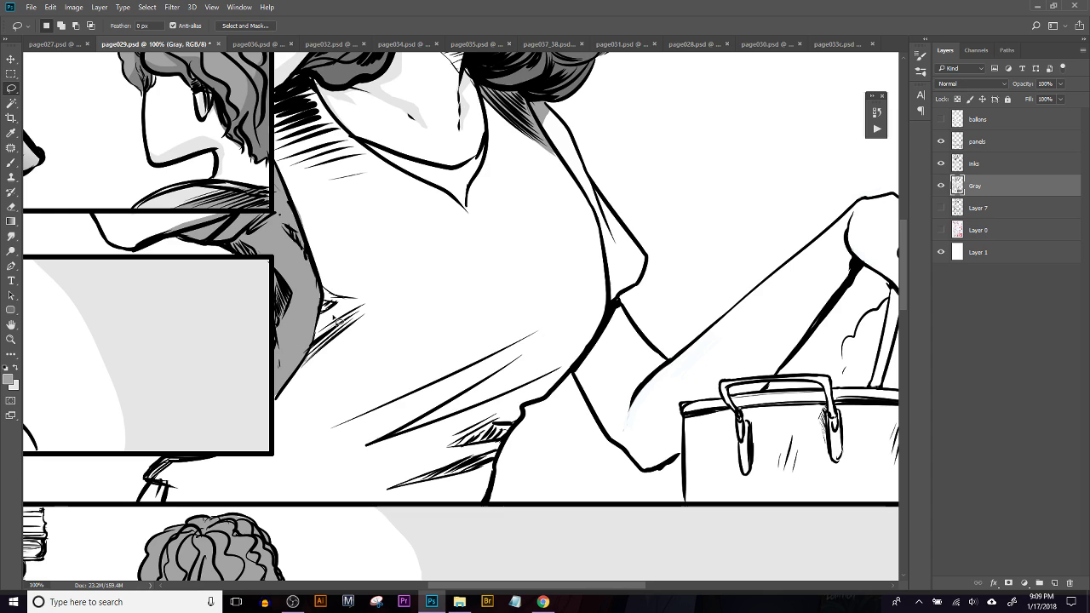
key("ctrl+BackSpace")
key("ctrl+z")
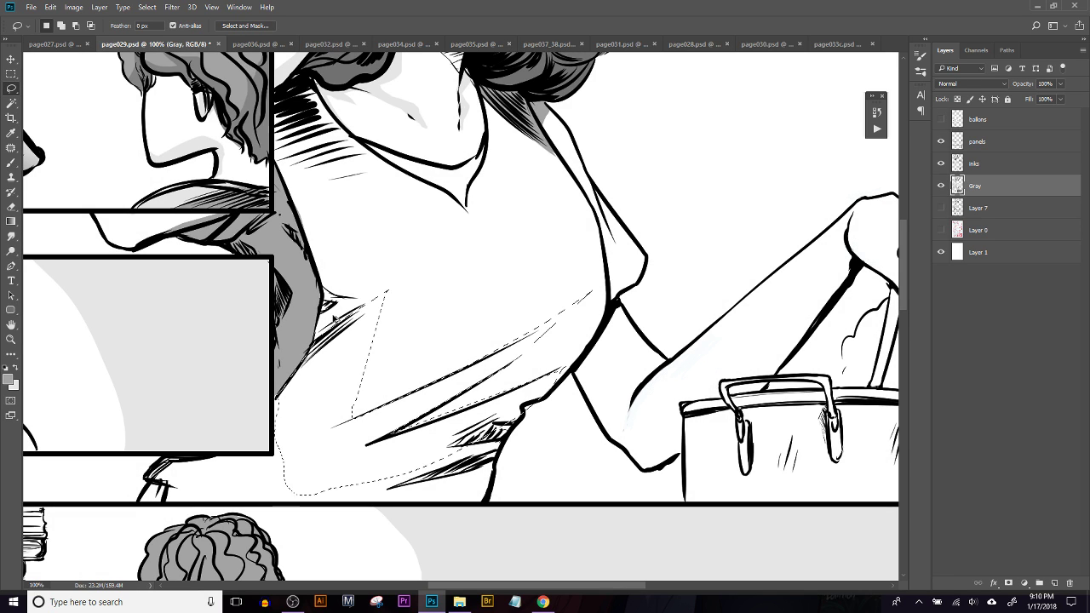
key("alt+BackSpace")
key("ctrl+BackSpace")
left_click_drag(457, 348, 543, 300)
key("ctrl+d")
Brush light gray over the remaining lower part of the woman's shirt down to the panel border
key("b")
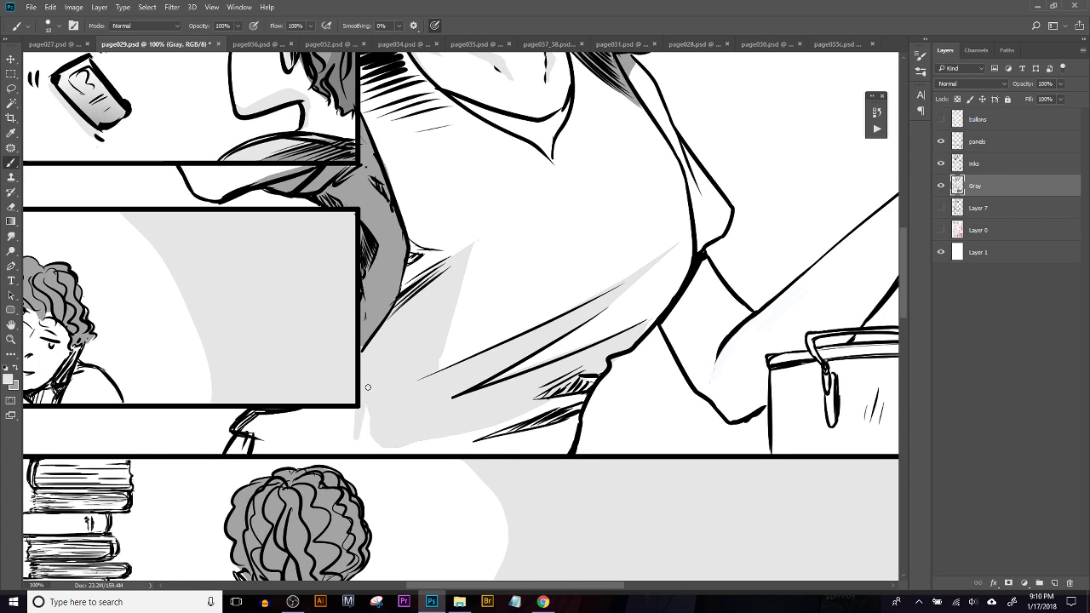
left_click_drag(338, 431, 436, 400)
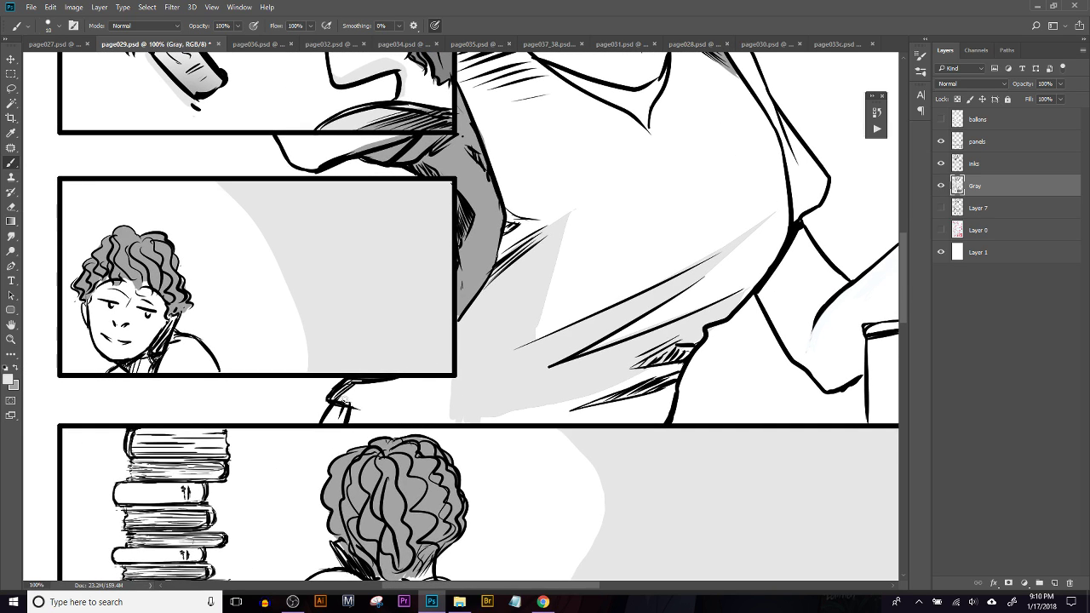
mouse_move(347, 396)
left_mouse_down()
mouse_move(449, 379)
mouse_move(388, 388)
mouse_move(470, 397)
mouse_move(362, 422)
mouse_move(377, 408)
mouse_move(475, 407)
mouse_move(396, 419)
mouse_move(540, 416)
mouse_move(549, 385)
mouse_move(401, 399)
mouse_move(331, 369)
left_mouse_up()
key("space")
mouse_move(421, 344)
left_mouse_down()
mouse_move(310, 369)
mouse_move(395, 359)
left_mouse_up()
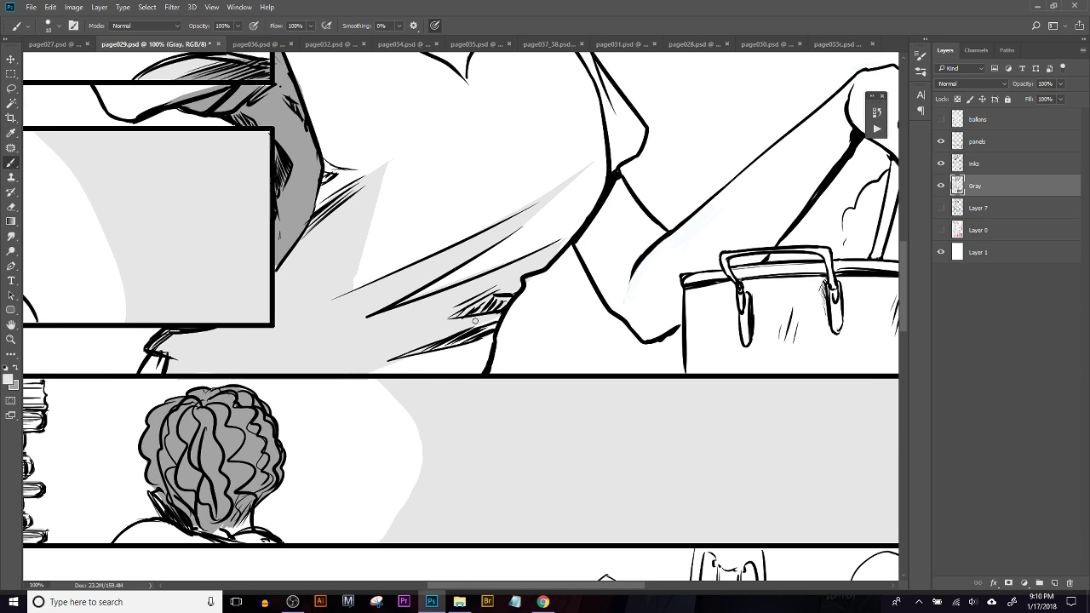
mouse_move(431, 364)
left_mouse_down()
mouse_move(389, 363)
mouse_move(472, 371)
mouse_move(384, 369)
mouse_move(474, 370)
mouse_move(405, 366)
mouse_move(473, 358)
mouse_move(398, 371)
left_mouse_up()
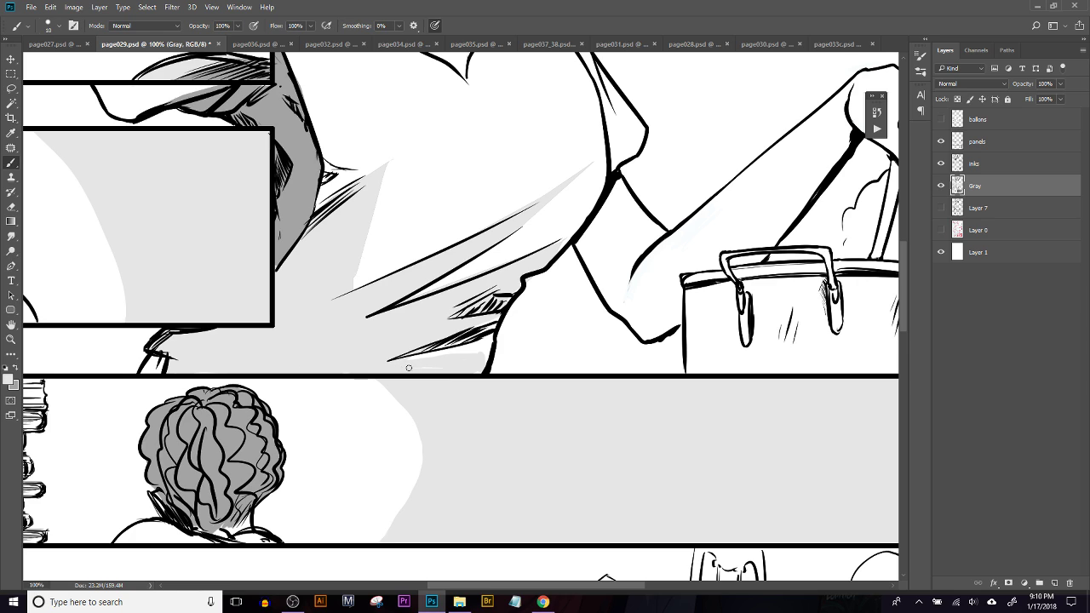
Brush a light gray fold shadow on the woman's shirt below the bust, undoing the unwanted strokes
left_click_drag(520, 231, 489, 317)
mouse_move(569, 305)
left_mouse_down()
mouse_move(495, 350)
mouse_move(567, 322)
mouse_move(492, 357)
mouse_move(571, 317)
left_mouse_up()
key("ctrl+z")
key("ctrl+z")
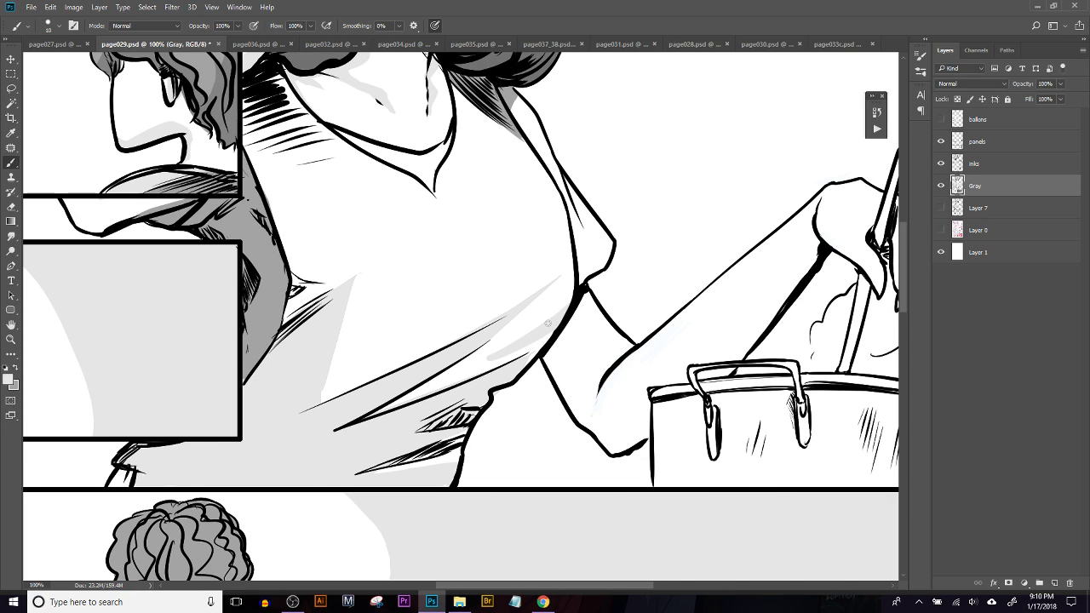
key("e")
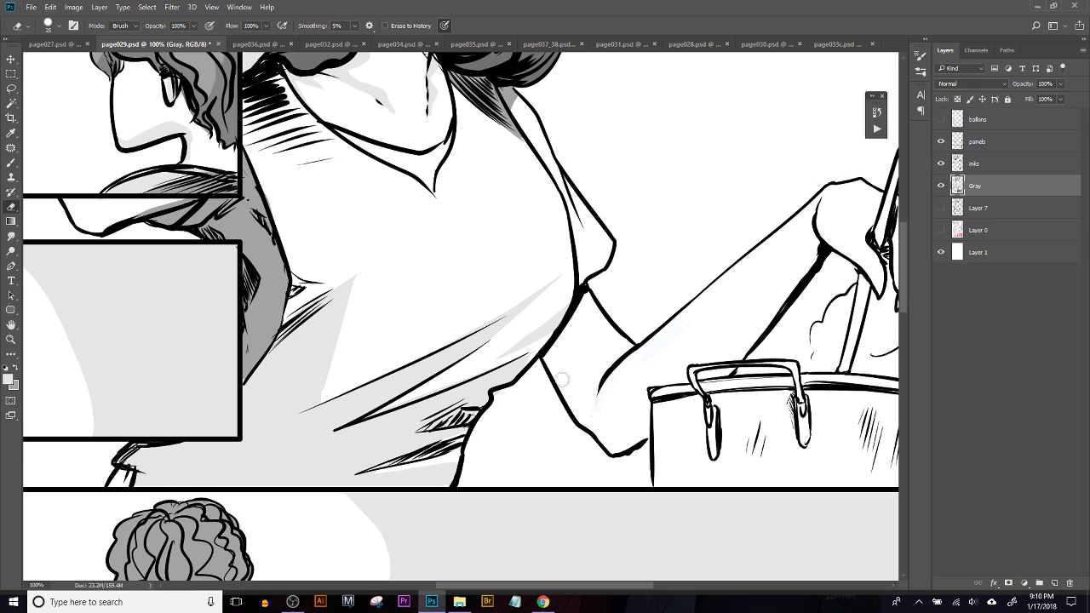
Brush light gray shadows on the woman's stirring arm below the sleeve, around the elbow and at the wrist
key("b")
left_click_drag(555, 340, 468, 406)
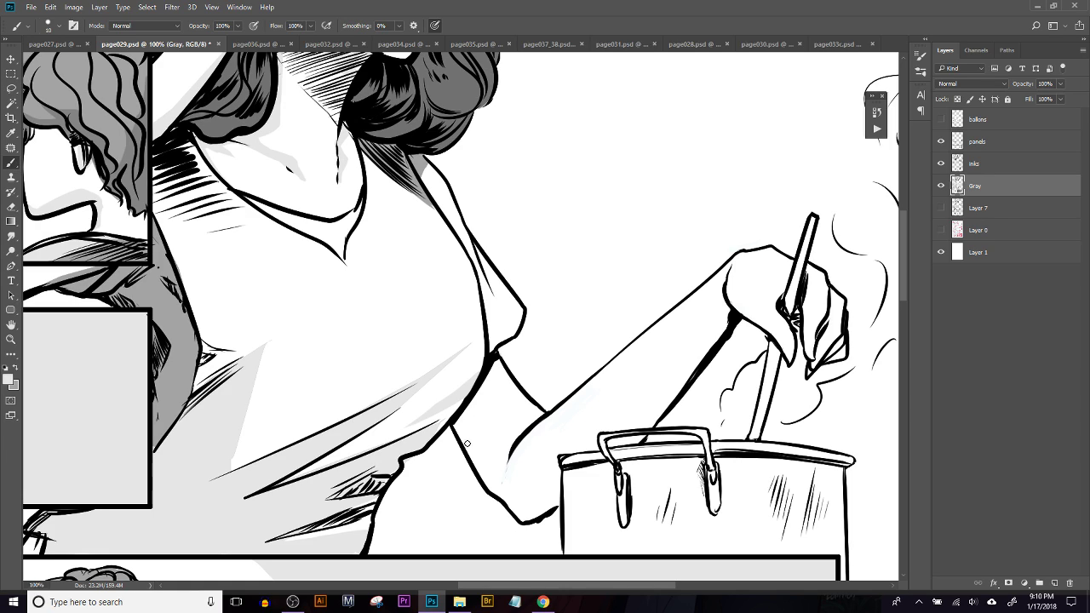
mouse_move(465, 447)
left_mouse_down()
mouse_move(484, 402)
mouse_move(518, 388)
mouse_move(504, 371)
mouse_move(491, 367)
mouse_move(464, 438)
mouse_move(457, 425)
left_mouse_up()
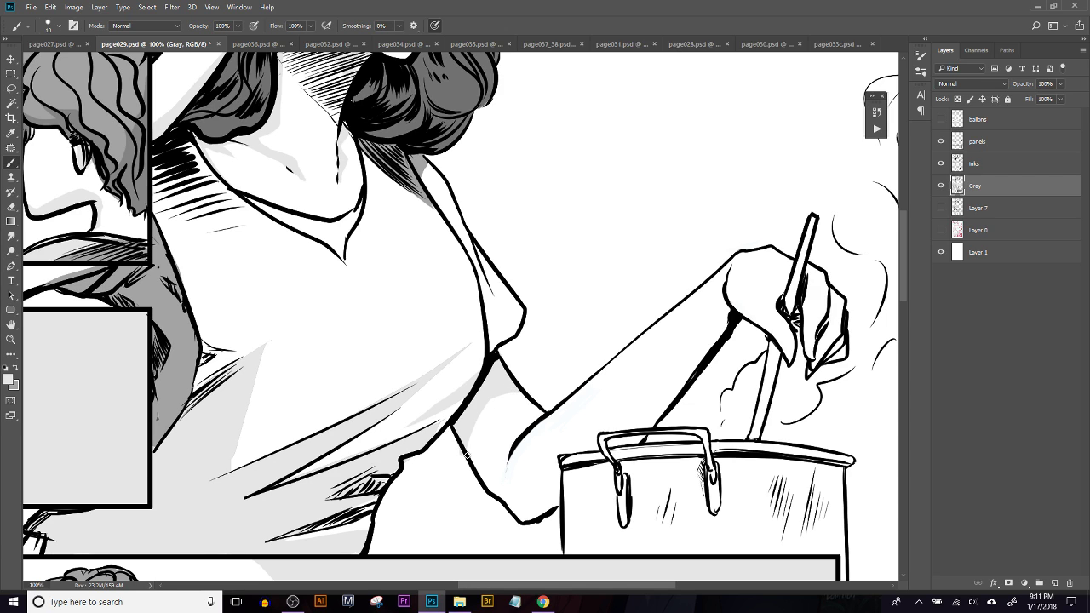
left_click_drag(516, 454, 510, 400)
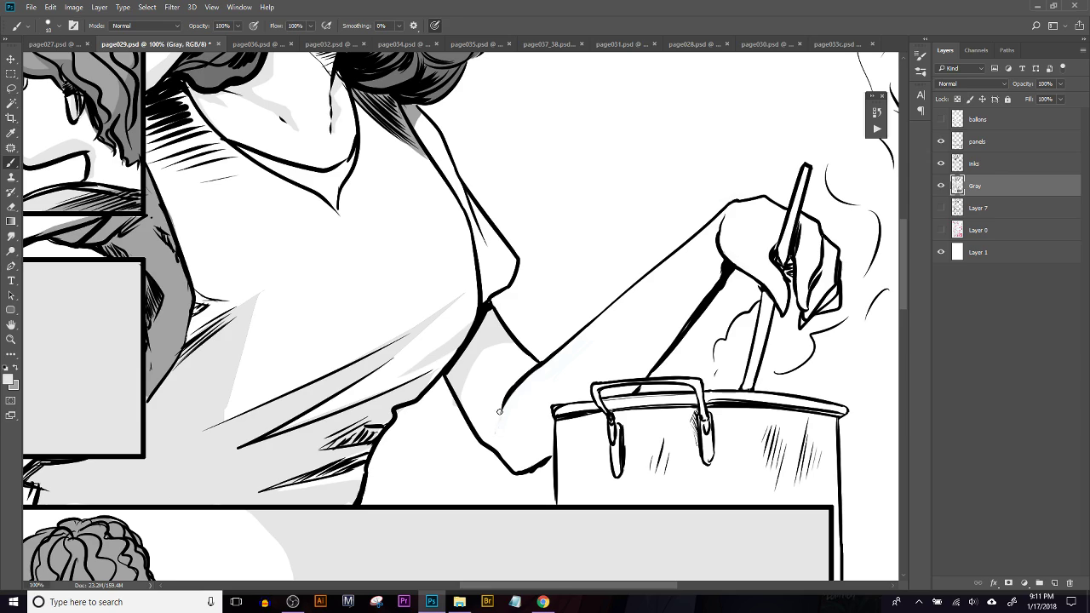
mouse_move(538, 364)
left_mouse_down()
mouse_move(502, 390)
mouse_move(500, 424)
mouse_move(502, 400)
mouse_move(534, 365)
mouse_move(494, 426)
left_mouse_up()
mouse_move(482, 439)
left_mouse_down()
mouse_move(494, 430)
mouse_move(488, 440)
left_mouse_up()
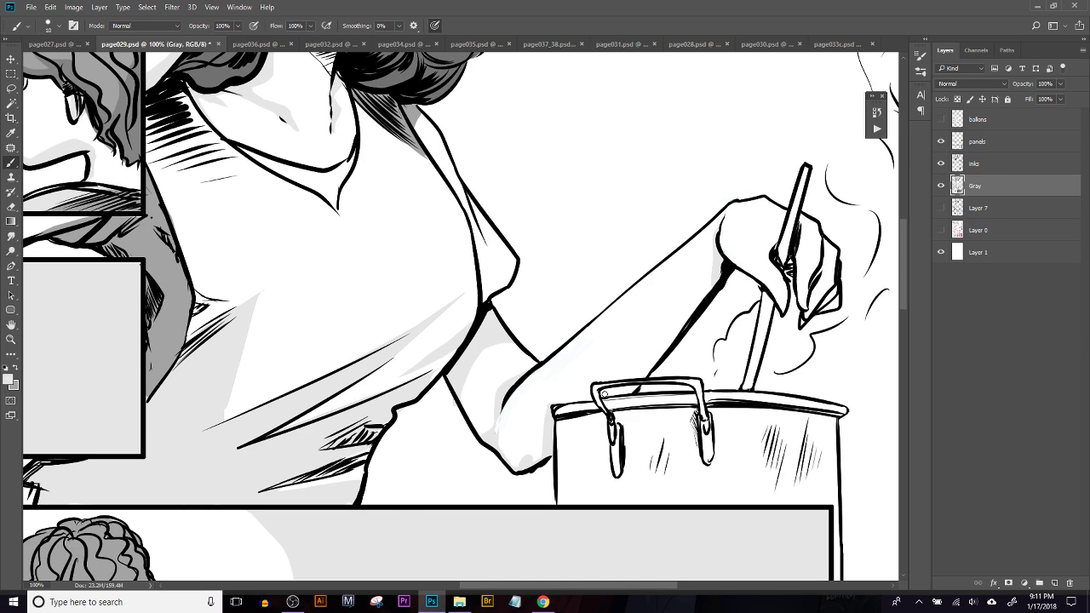
Lasso the body of the cooking pot along its inked outline and the edge of the overlapping panel
key("l")
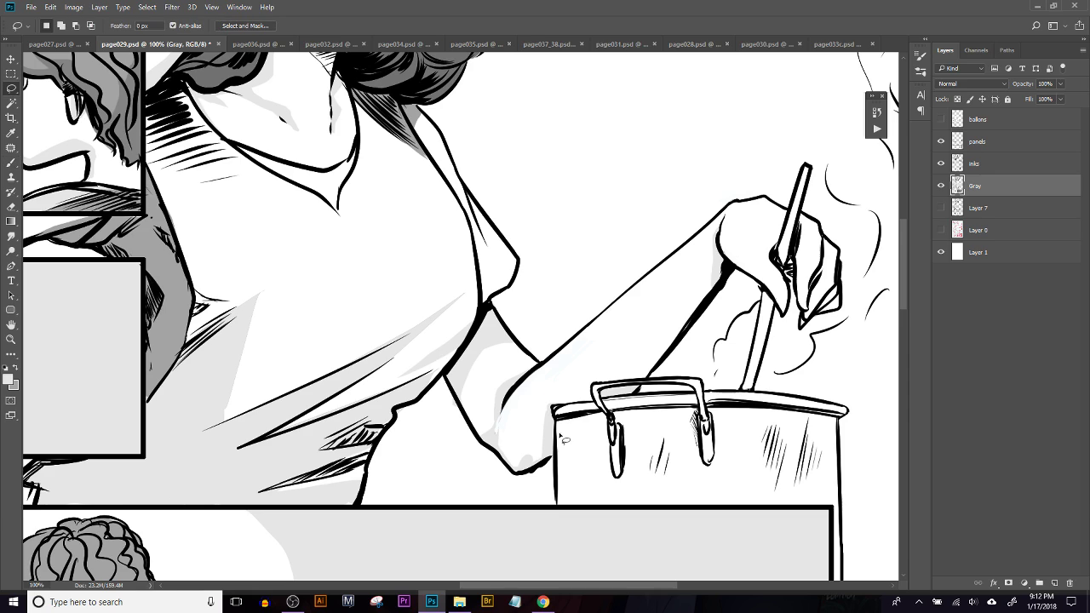
left_click_drag(600, 411, 450, 327)
mouse_move(417, 429)
left_mouse_down()
mouse_move(412, 339)
mouse_move(451, 330)
left_mouse_up()
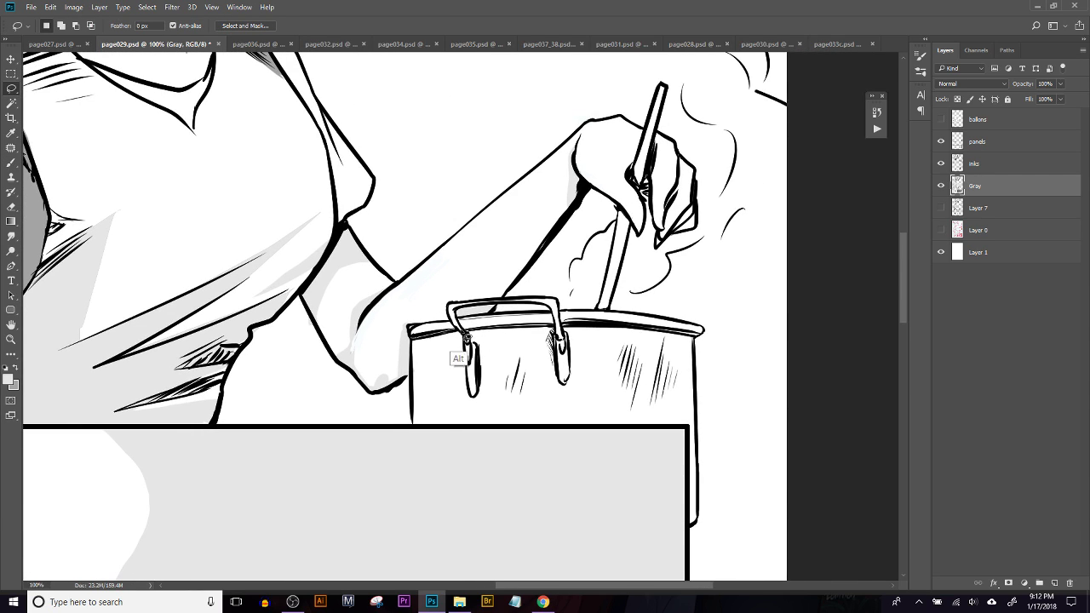
left_click(624, 330, "alt")
left_click(695, 338, "alt")
left_click(697, 515, "alt")
left_click(690, 527, "alt")
left_click(688, 425, "alt")
left_click(414, 426, "alt")
key("Escape")
key("ctrl+z")
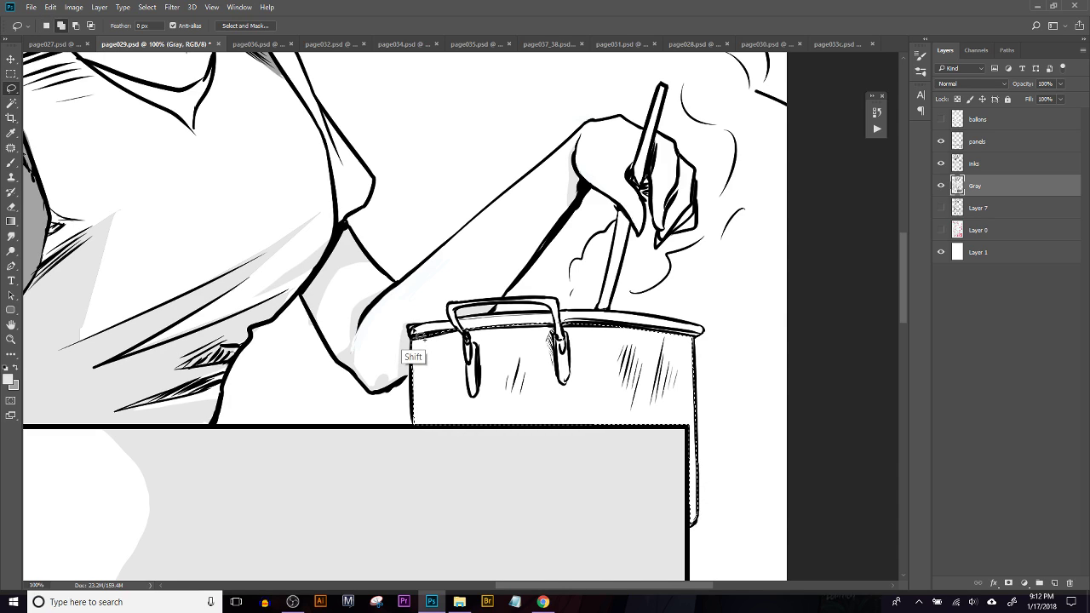
Add the cooking pot's rim and handle to the selection
left_click(412, 346, "shift")
mouse_move(486, 350)
left_mouse_down()
mouse_move(656, 353)
mouse_move(701, 341)
mouse_move(623, 314)
mouse_move(440, 326)
mouse_move(466, 324)
left_mouse_up()
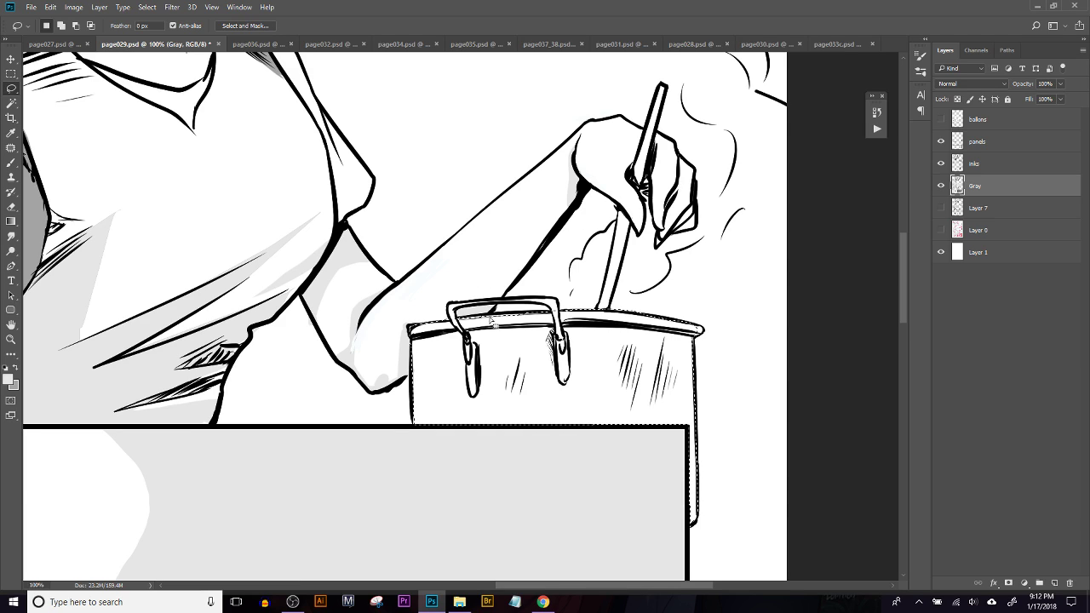
key("w")
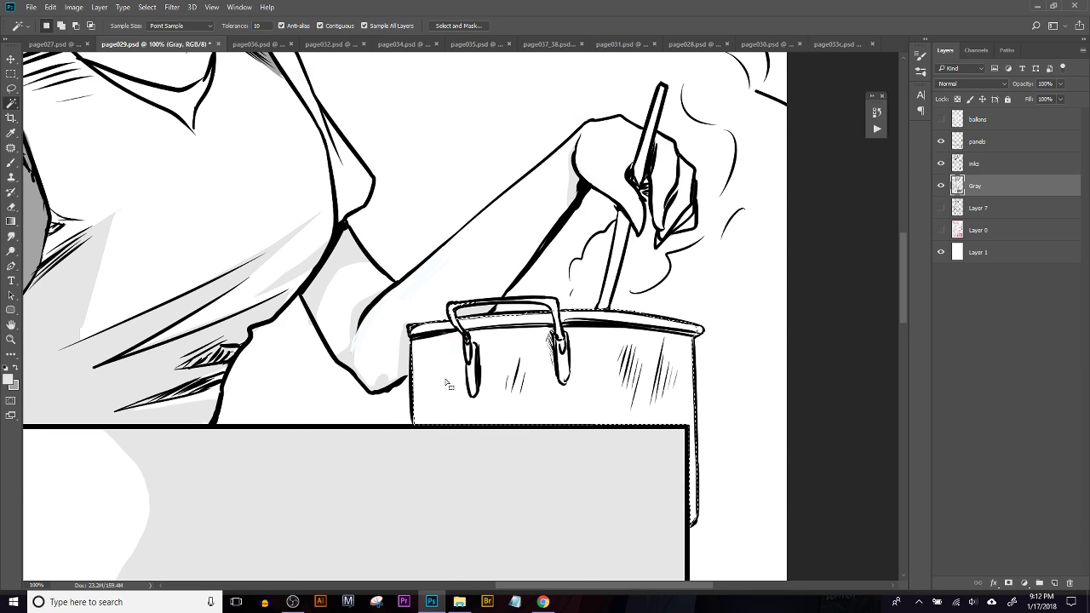
key("shift")
key("l")
key("shift")
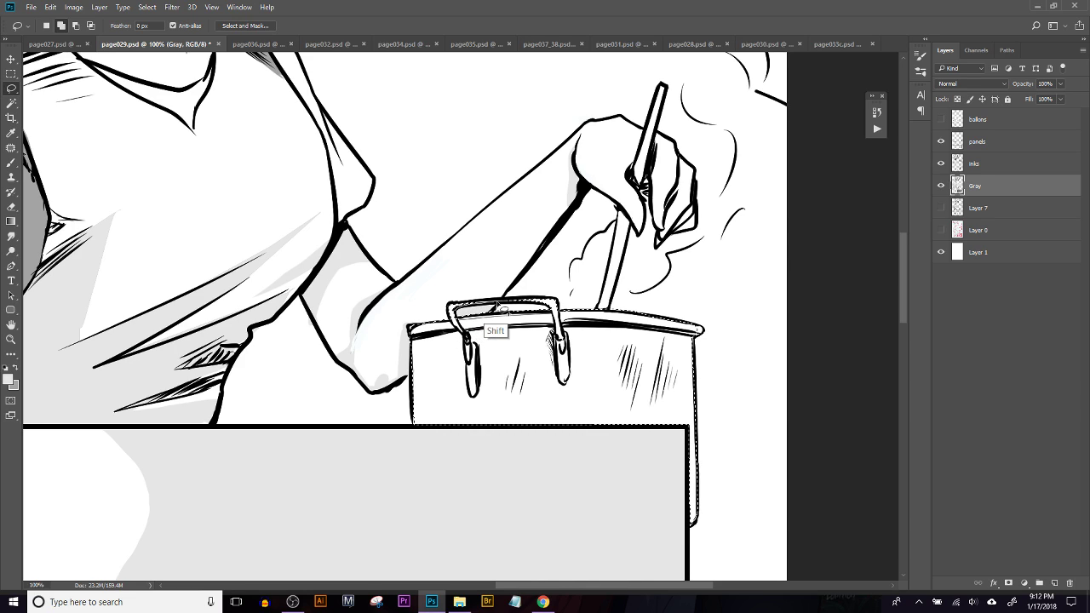
key("shift")
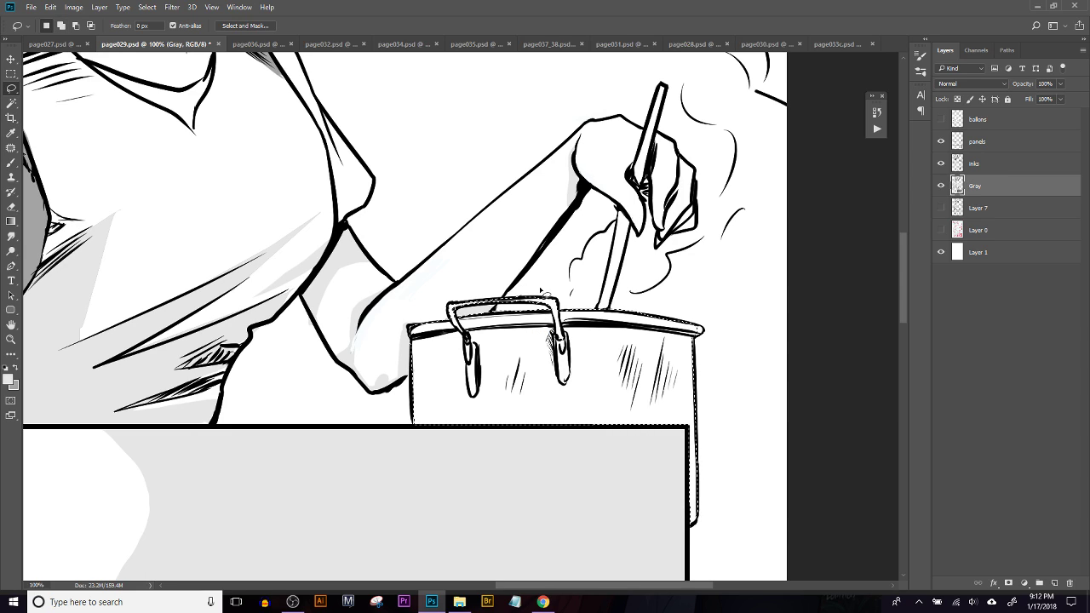
Shade the selected cooking pot with a linear gradient fading downward from medium gray to transparent, redoing the unwanted passes
key("g")
key("x")
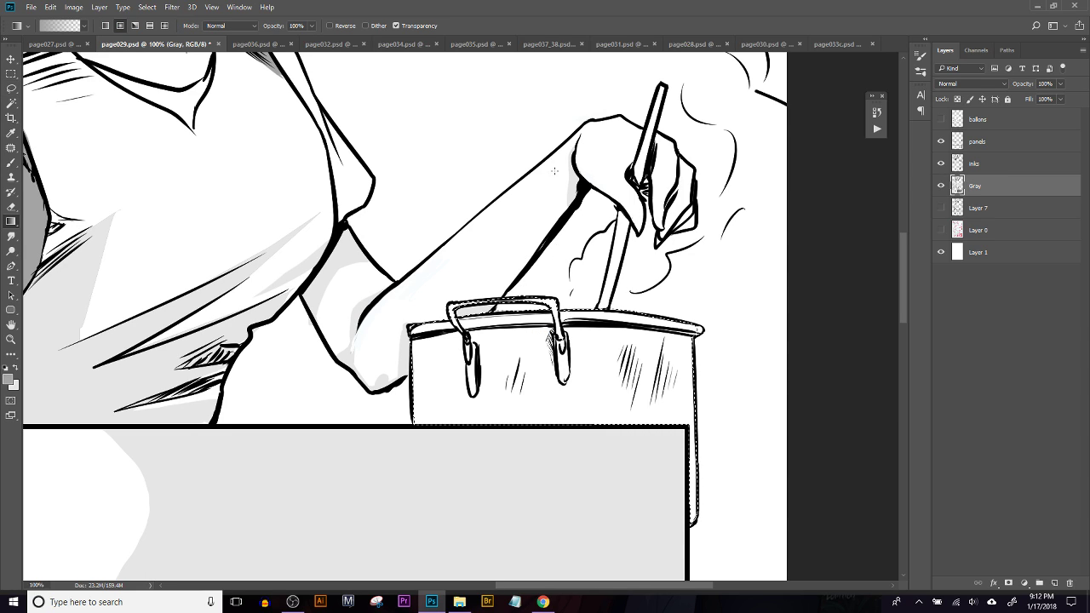
left_click_drag(555, 192, 520, 553)
key("ctrl+z")
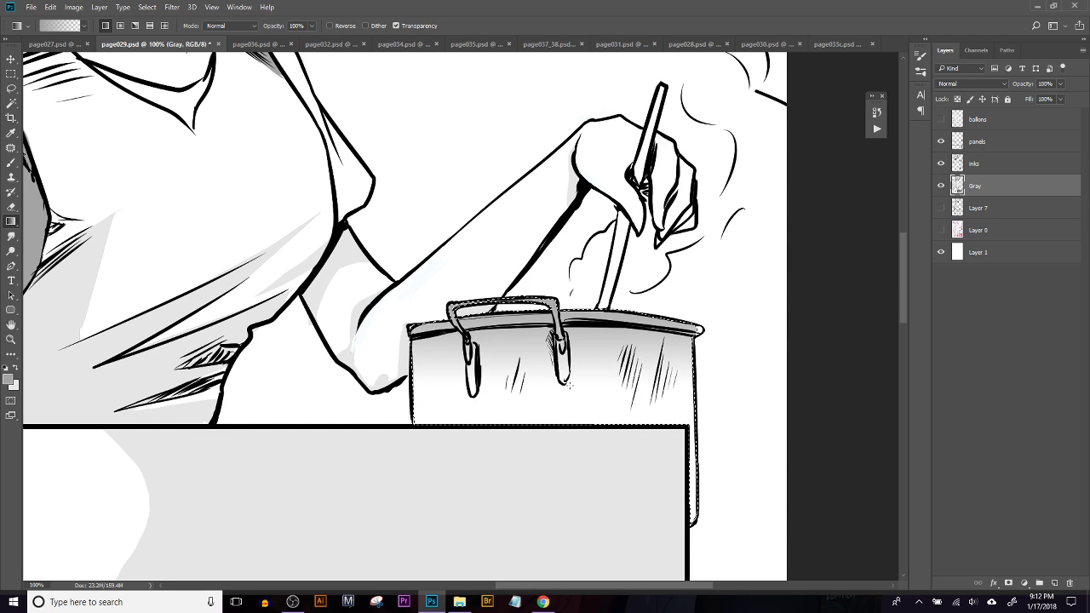
left_click_drag(567, 228, 560, 477)
key("ctrl+alt+z")
left_click_drag(573, 225, 573, 417)
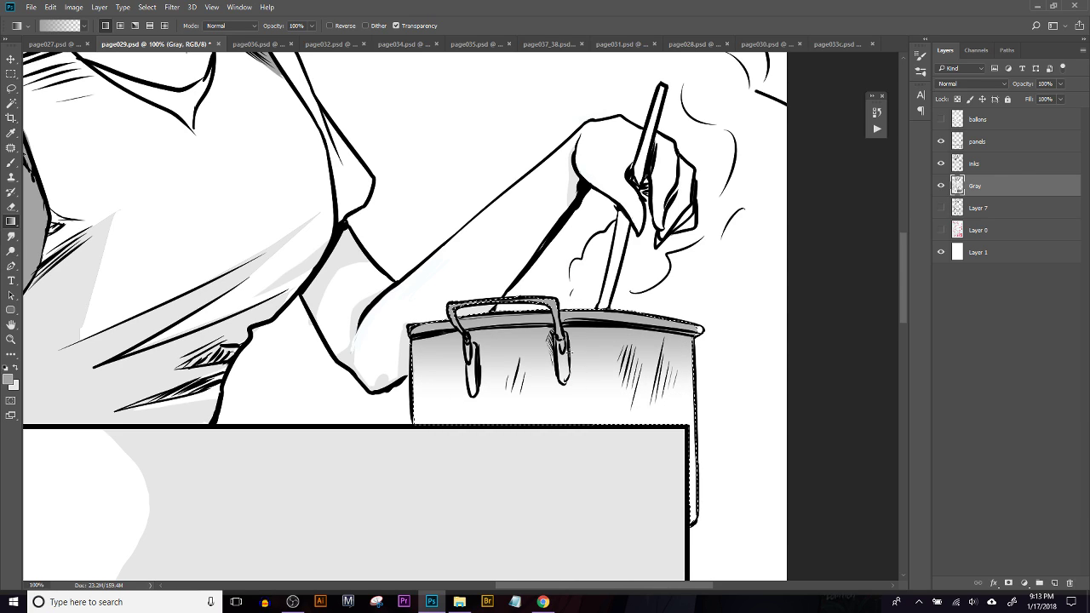
Deselect the pot and brush medium gray onto the outer end of its rim
key("b")
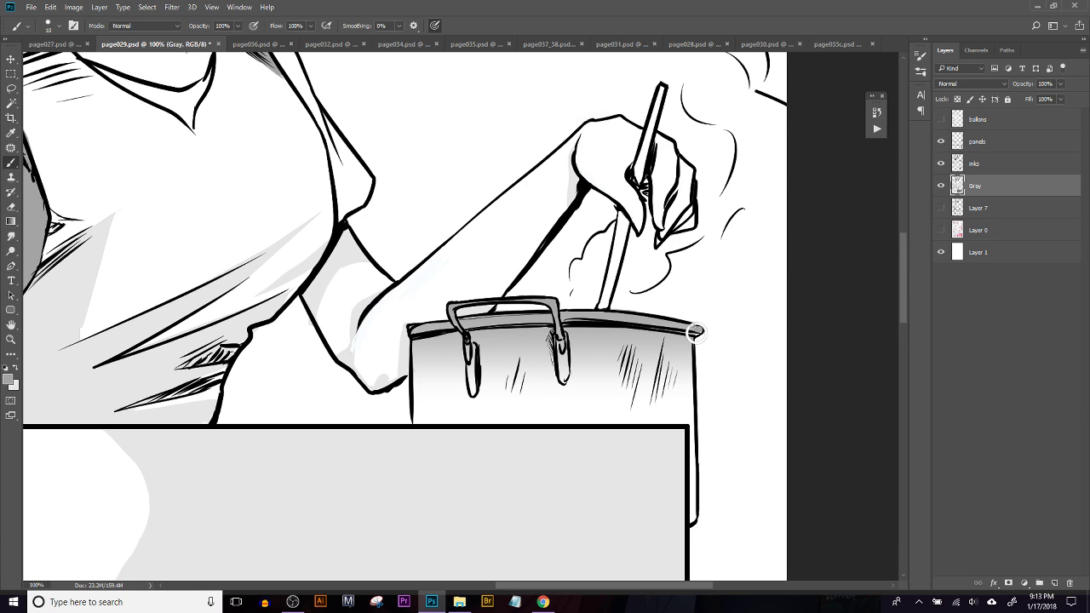
left_click_drag(700, 302, 786, 579)
left_click_drag(548, 316, 463, 170)
left_click_drag(536, 345, 530, 219)
key("x")
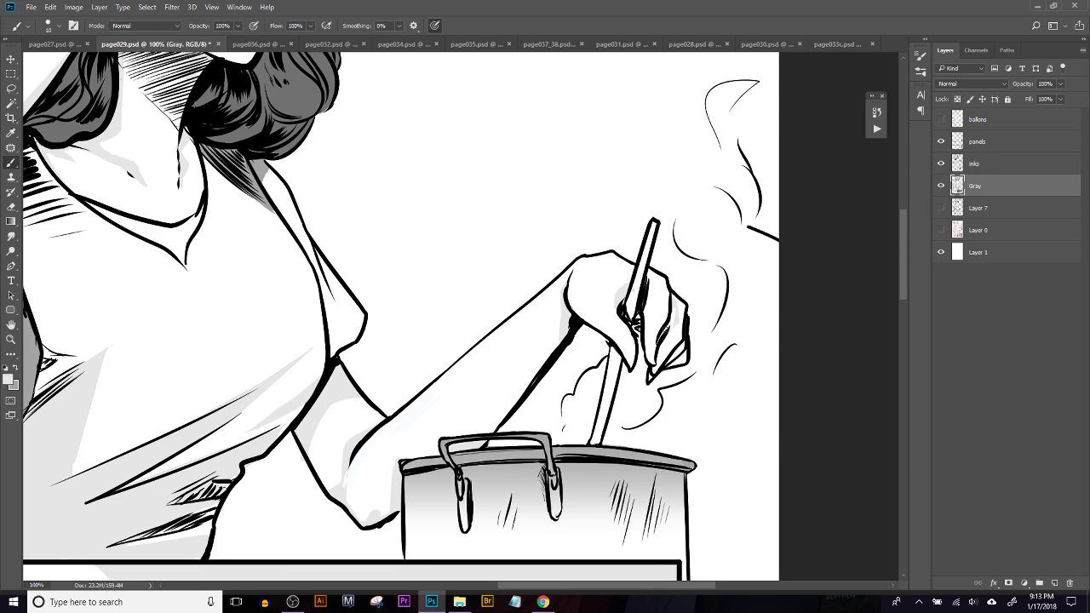
Set the inks layer's blend mode to Multiply and make the Gray layer active again
left_click(994, 166)
left_click(969, 84)
left_click(958, 113)
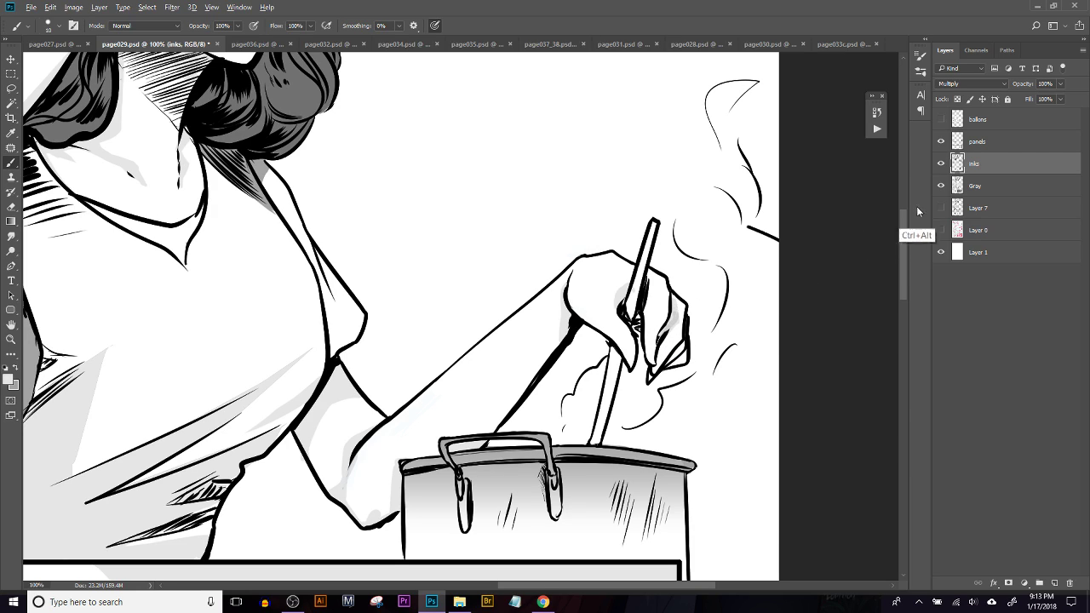
left_click(977, 184)
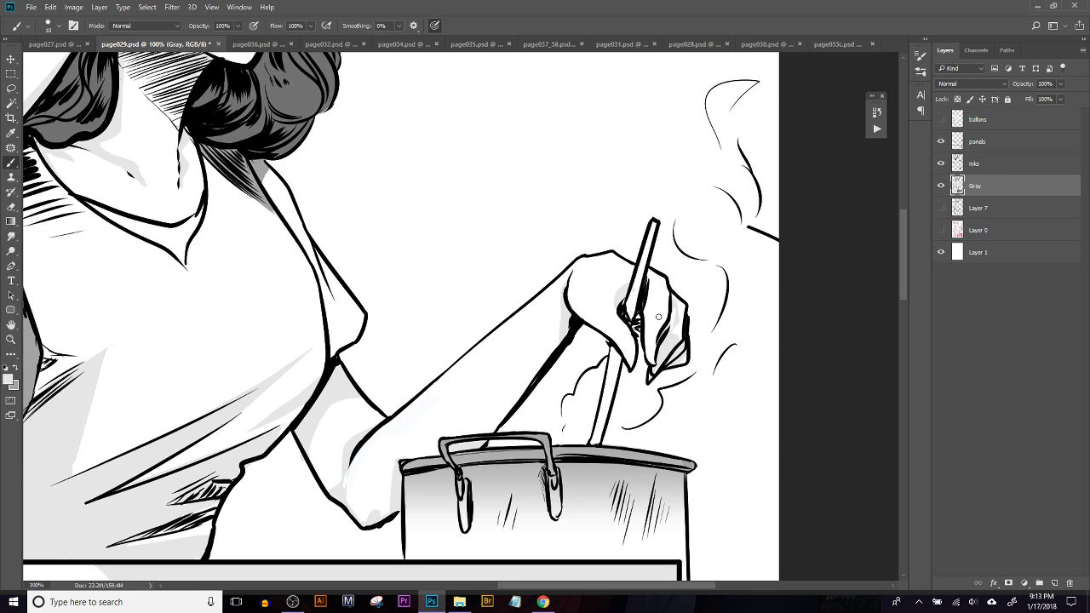
Brush light gray shadows on the stirring hand's fingers and along the underside of the forearm
mouse_move(647, 282)
left_mouse_down()
mouse_move(664, 331)
mouse_move(649, 320)
mouse_move(651, 361)
mouse_move(648, 352)
left_mouse_up()
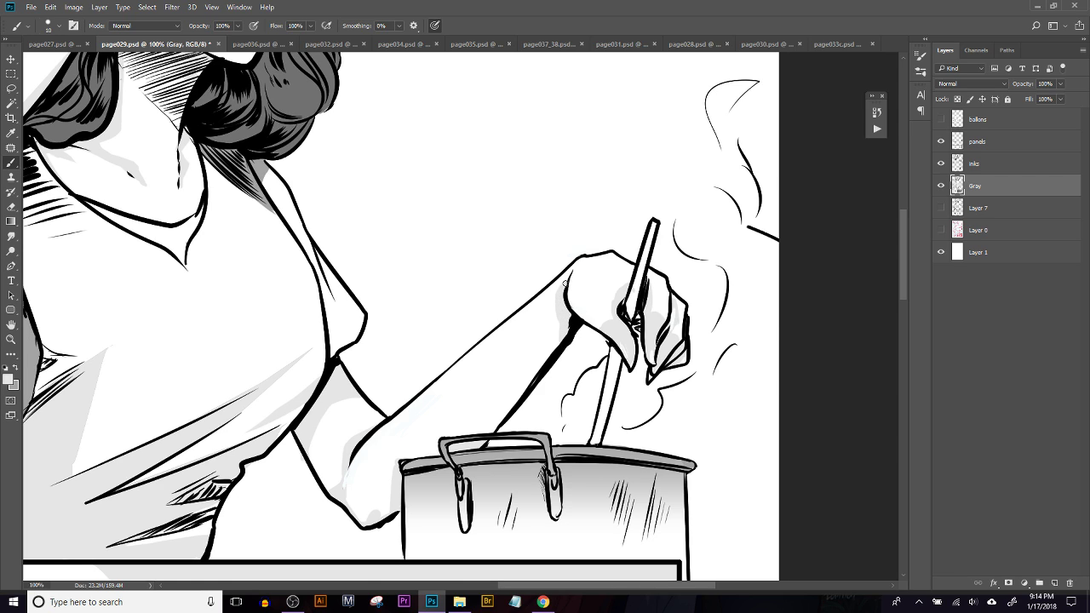
left_click_drag(485, 442, 525, 358)
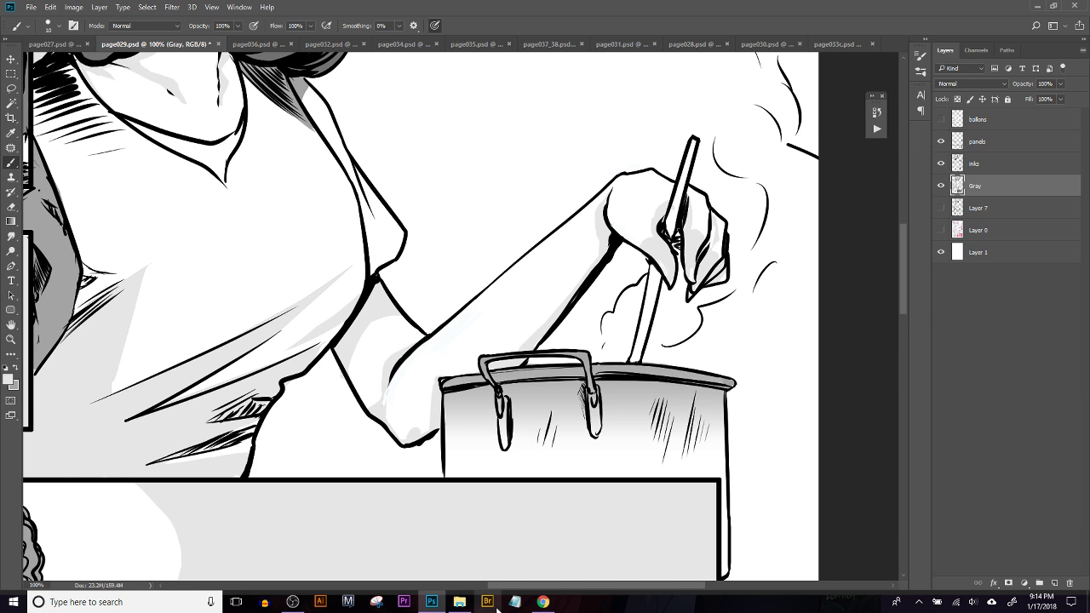
left_click_drag(429, 351, 464, 246)
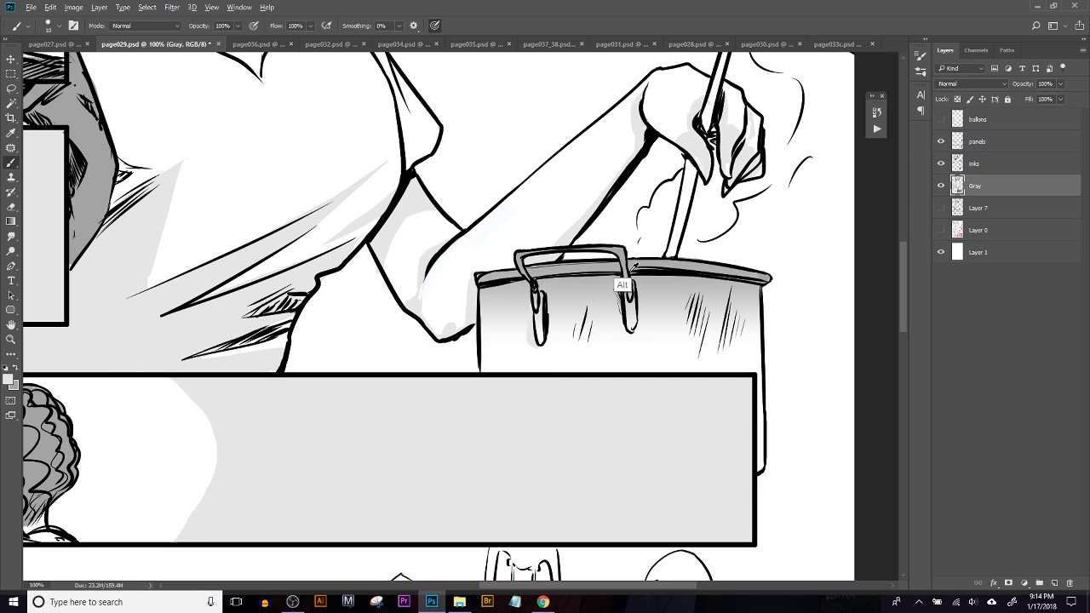
Brush medium gray shadows beside the two handle brackets on the cooking pot, undoing the unwanted strokes
left_click_drag(448, 316, 535, 512)
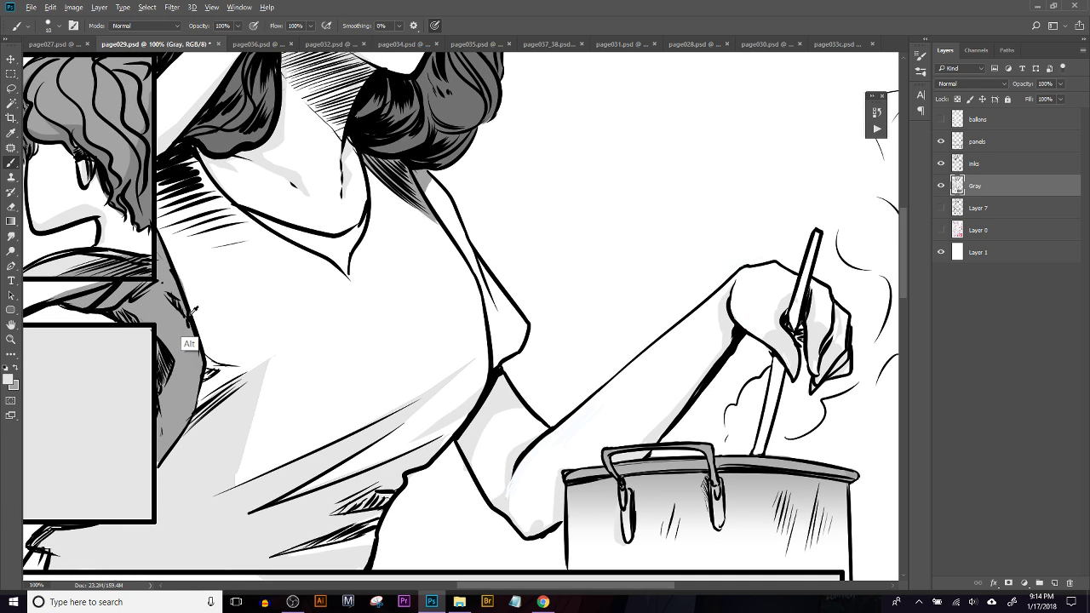
left_click(186, 342, "alt")
scroll(186, 343, "down", 4)
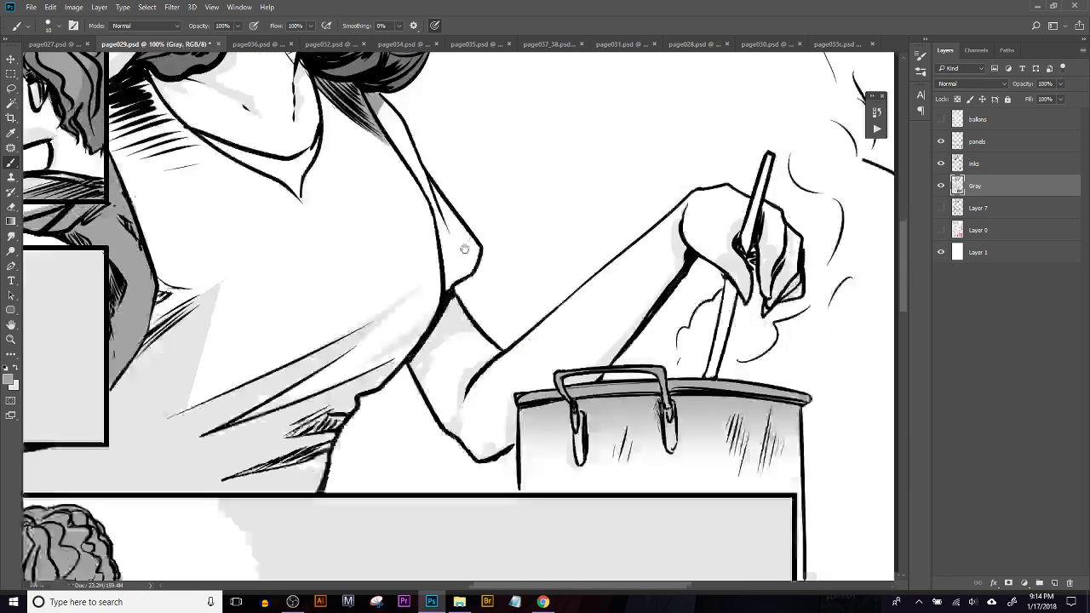
left_click_drag(550, 350, 553, 388)
key("ctrl+alt+z")
key("ctrl+alt+z")
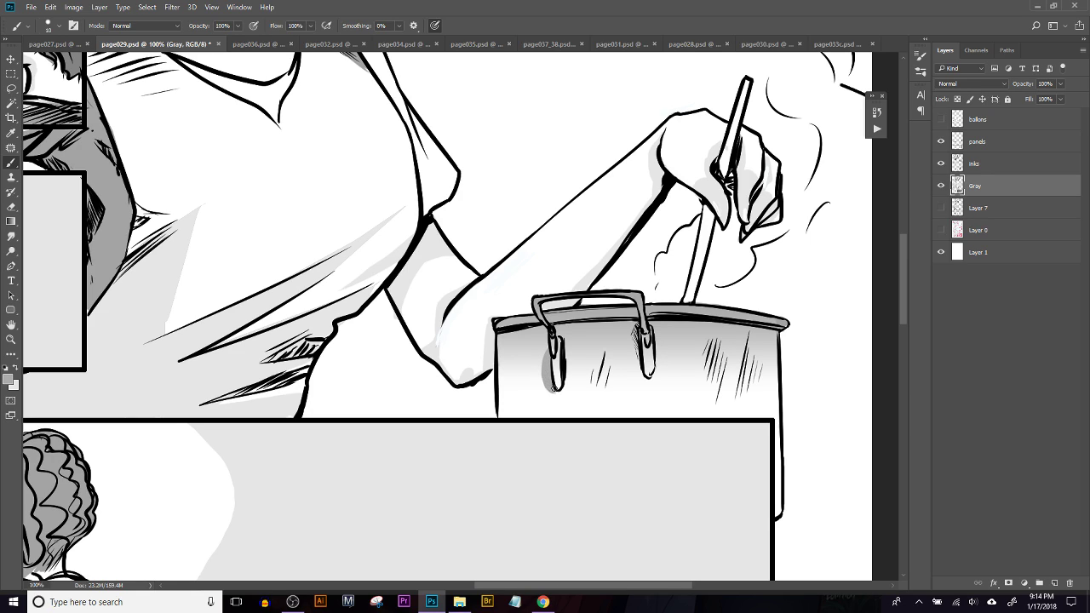
mouse_move(641, 367)
left_mouse_down()
mouse_move(635, 332)
mouse_move(638, 381)
mouse_move(749, 195)
mouse_move(543, 527)
left_mouse_up()
left_click_drag(585, 560, 591, 516)
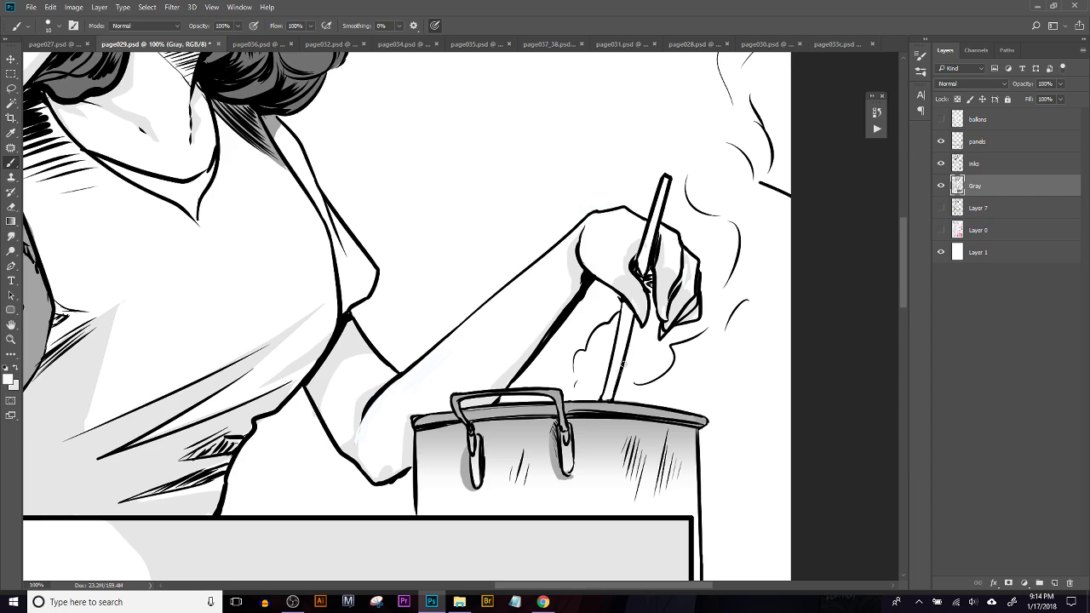
Sample a gray from the pot and brush it along the stirring spoon's handle below and above the hand
left_click(596, 459, "alt")
mouse_move(608, 397)
left_mouse_down()
mouse_move(629, 311)
mouse_move(621, 338)
left_mouse_up()
left_click_drag(639, 271, 657, 200)
left_click_drag(528, 462, 688, 205)
Sample light gray and brush a tapered fold shadow across the shirt from the crease beside the armpit
key("ctrl+minus")
key("ctrl+minus")
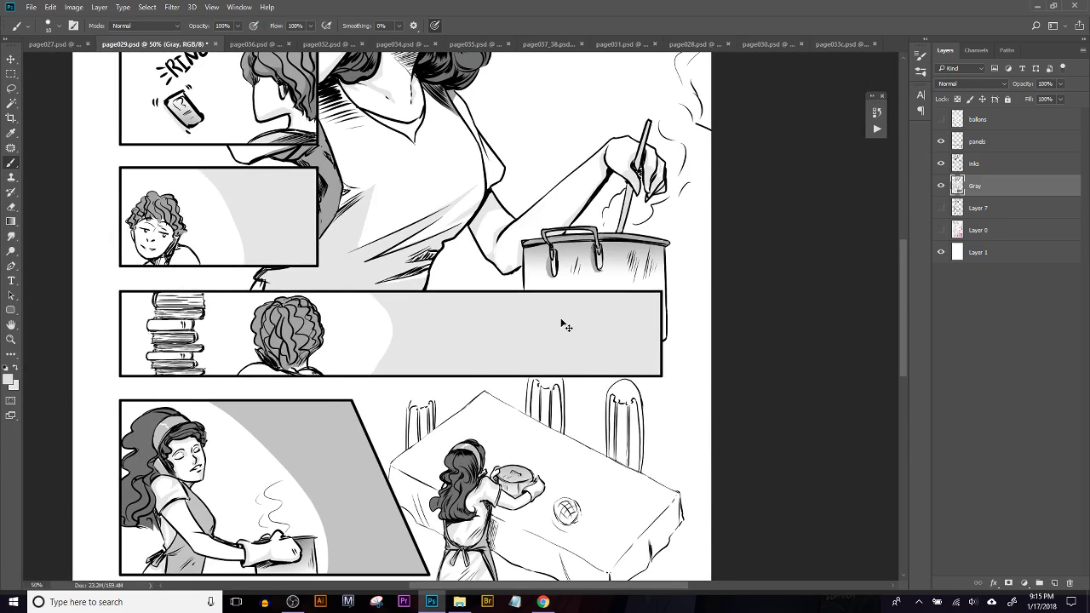
key("ctrl+minus")
key("ctrl+plus")
key("ctrl+plus")
key("ctrl+plus")
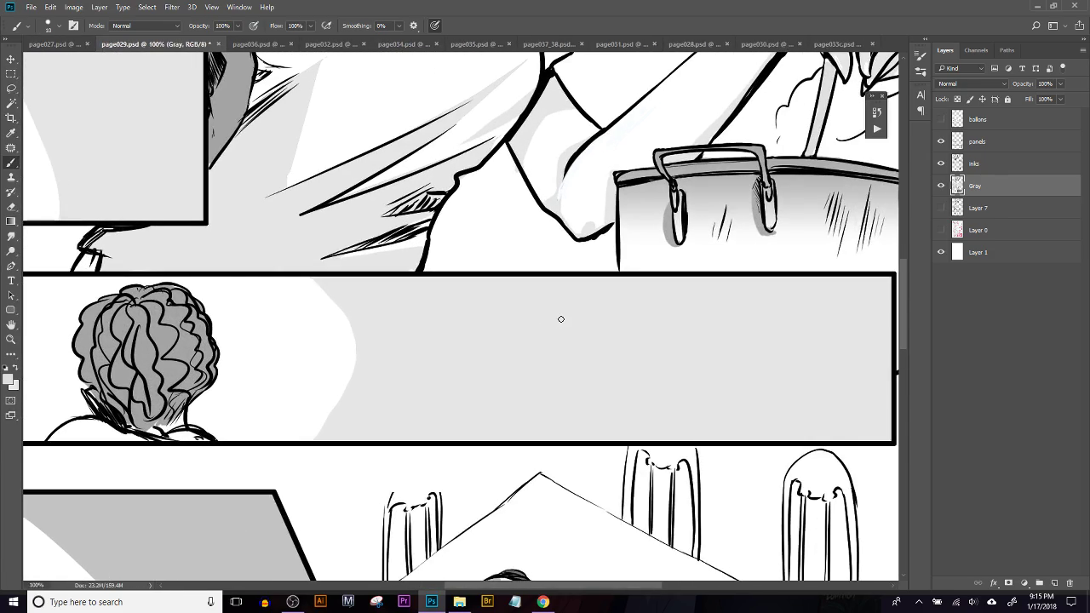
left_click_drag(424, 393, 557, 414)
left_click(533, 309, "alt")
left_click_drag(533, 309, 443, 419)
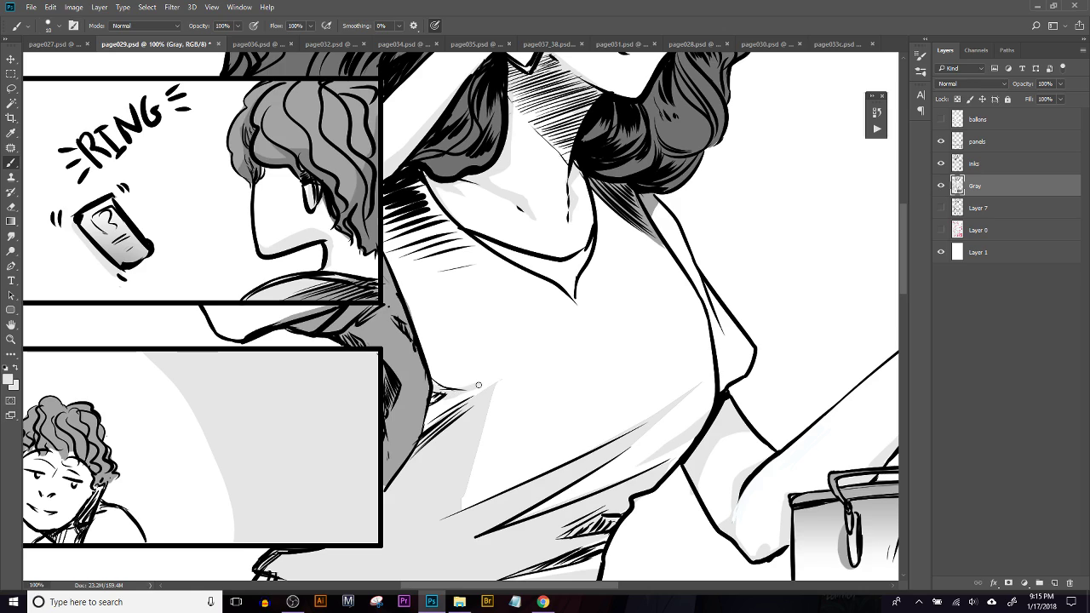
key("ctrl+alt")
mouse_move(431, 412)
left_mouse_down()
mouse_move(530, 350)
mouse_move(497, 409)
mouse_move(499, 442)
mouse_move(507, 356)
left_mouse_up()
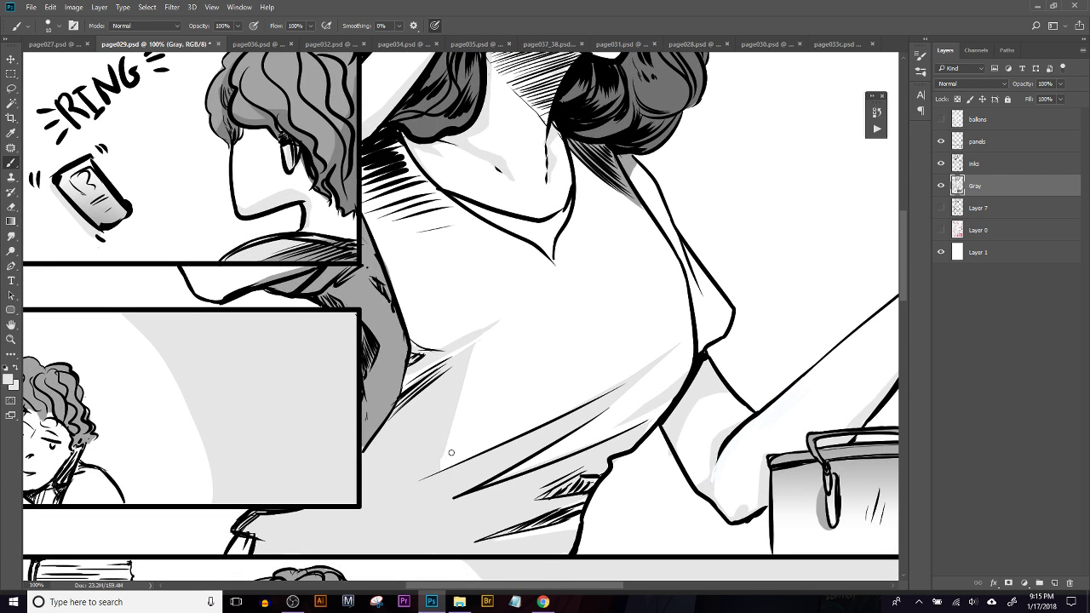
Clean up the shirt shadow's edge above the long waist fold by erasing the excess and repainting light gray
key("e")
mouse_move(455, 454)
left_mouse_down()
mouse_move(414, 475)
mouse_move(472, 445)
mouse_move(409, 480)
mouse_move(464, 447)
left_mouse_up()
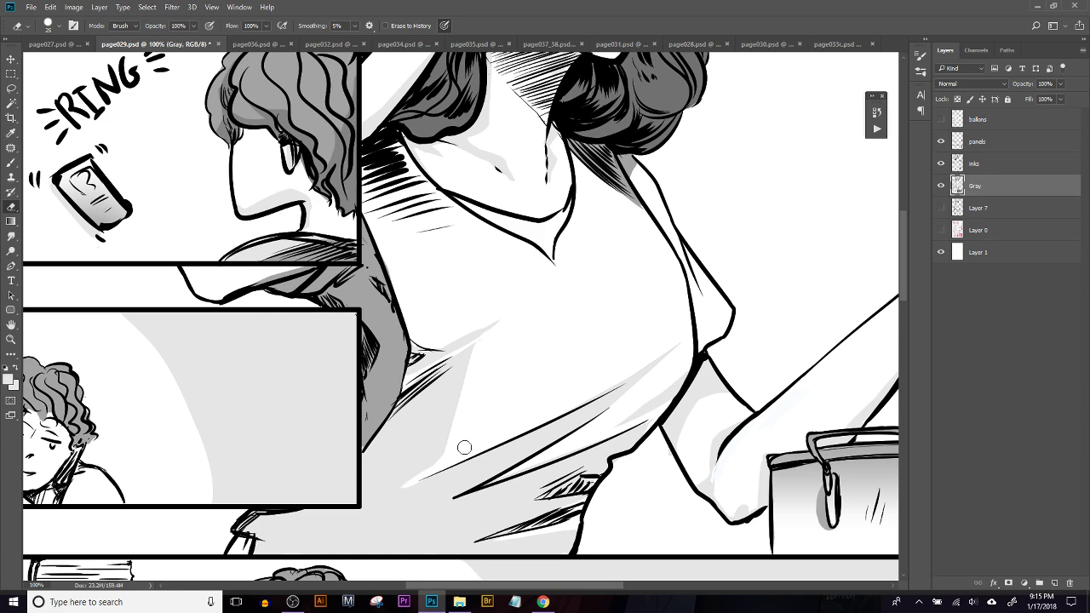
key("b")
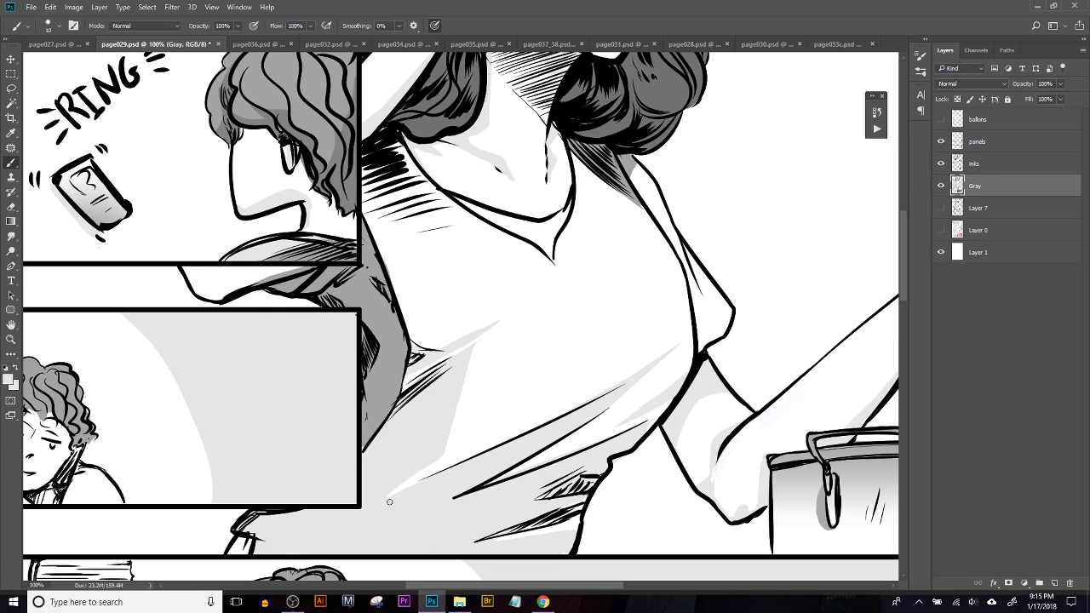
left_click_drag(390, 494, 432, 475)
Lasso a narrow zigzag fold across the front of the shirt, fill it with light gray and deselect
key("l")
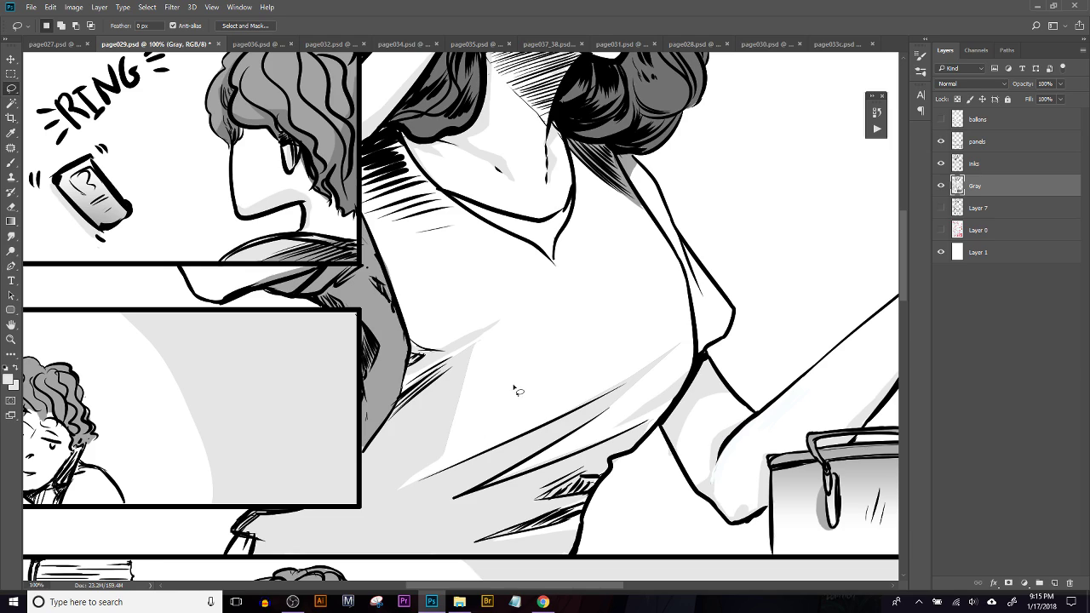
left_click(455, 457)
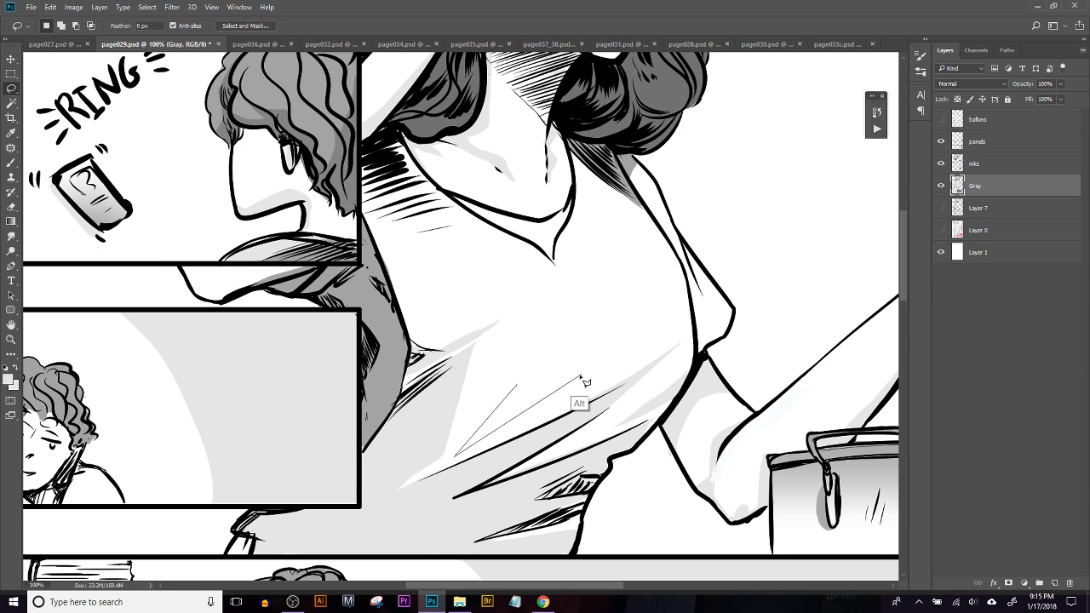
left_click(566, 405)
left_click(665, 311)
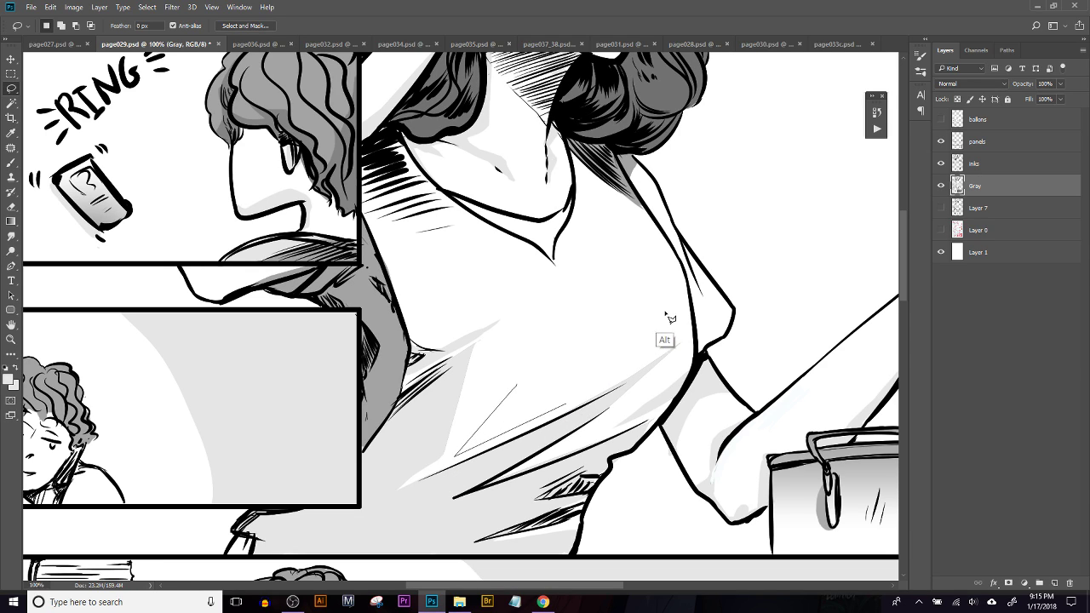
left_click(541, 405)
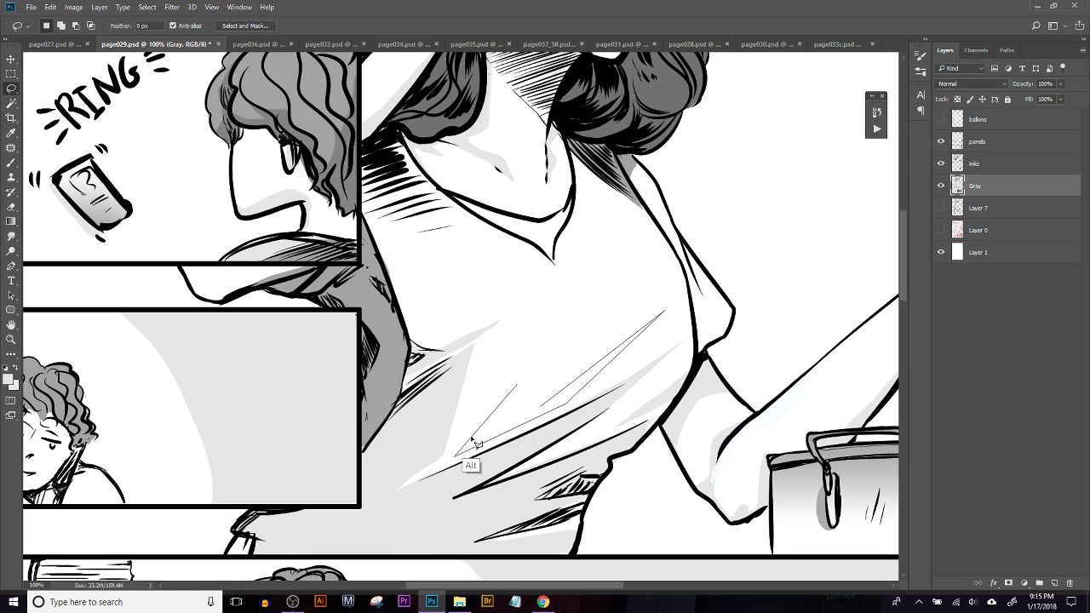
left_click(485, 433)
left_click(517, 385)
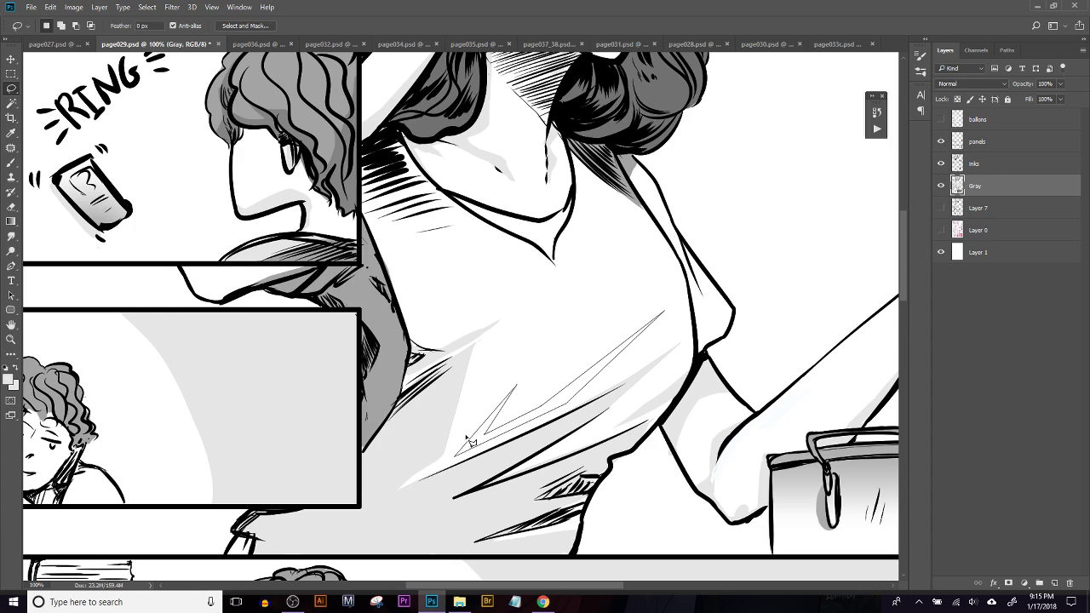
left_click_drag(466, 436, 466, 439)
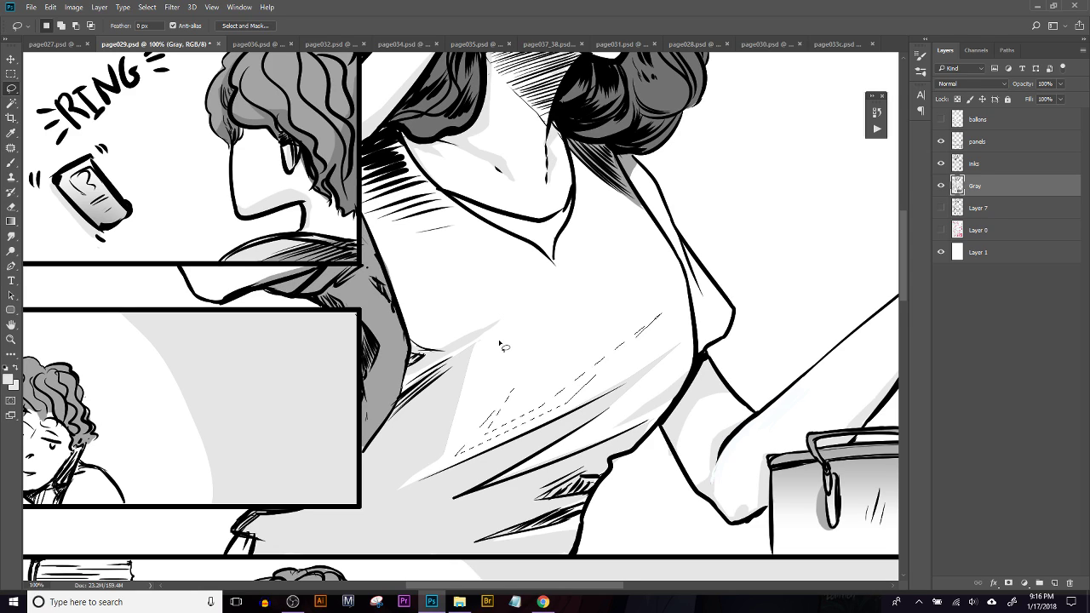
key("alt+BackSpace")
key("ctrl+d")
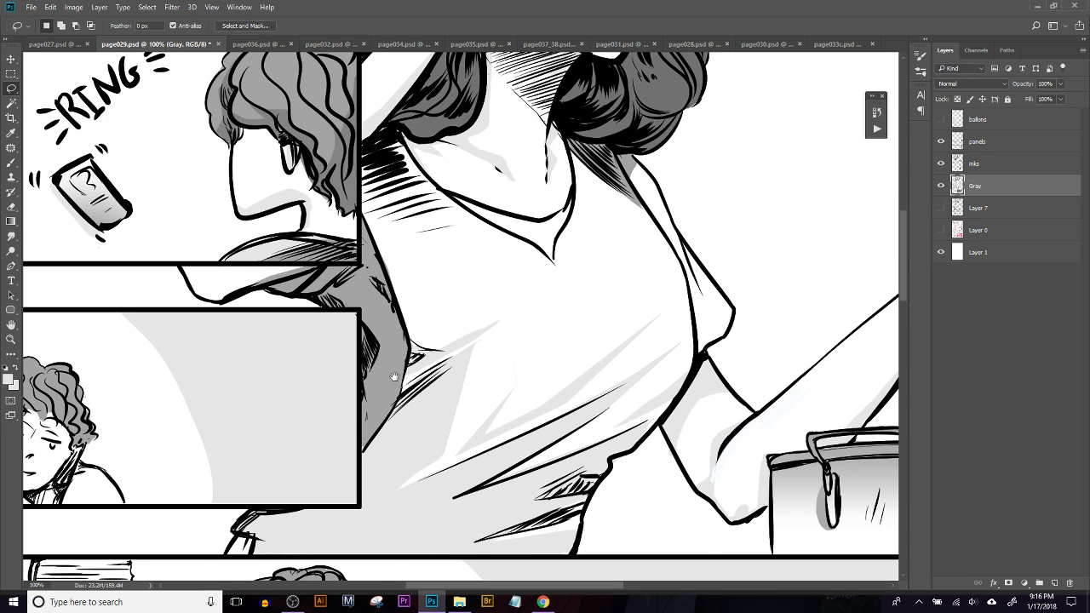
Brush a light gray shadow on the shirt sleeve where it meets the side of the torso
left_click_drag(455, 338, 362, 405)
key("b")
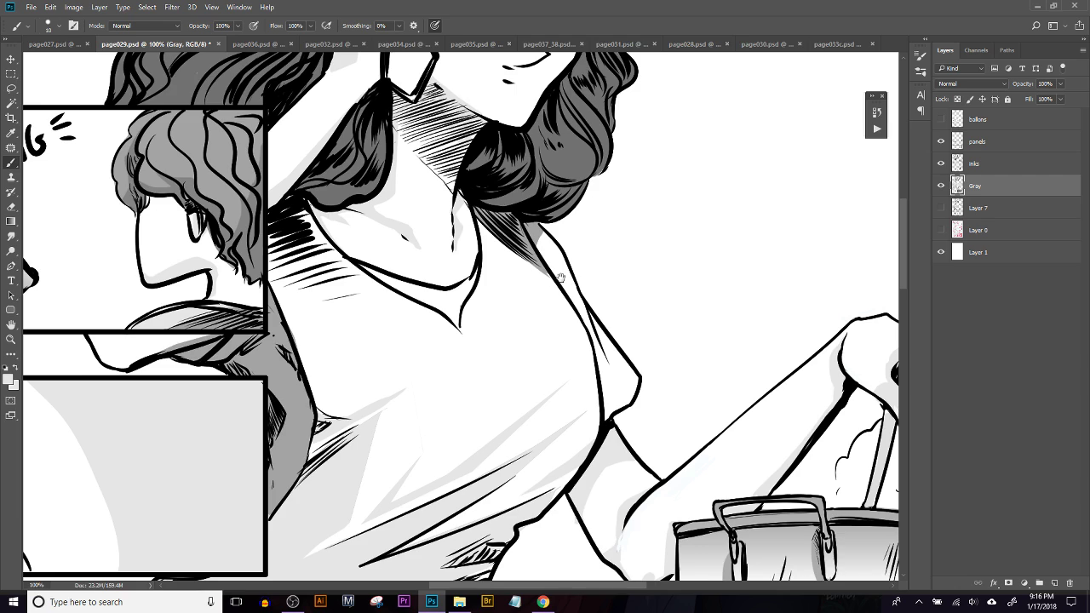
scroll(560, 276, "down", 2)
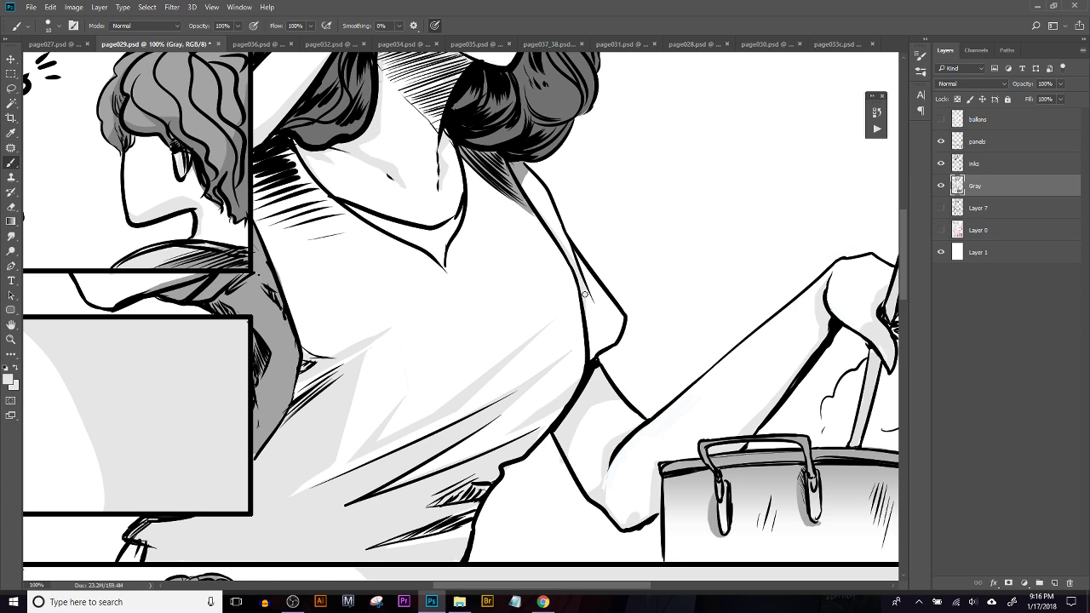
left_click_drag(586, 301, 593, 369)
Brush medium gray into the V-shaped neckline band of the woman's shirt
mouse_move(525, 317)
left_mouse_down()
mouse_move(627, 486)
mouse_move(486, 306)
mouse_move(502, 274)
left_mouse_up()
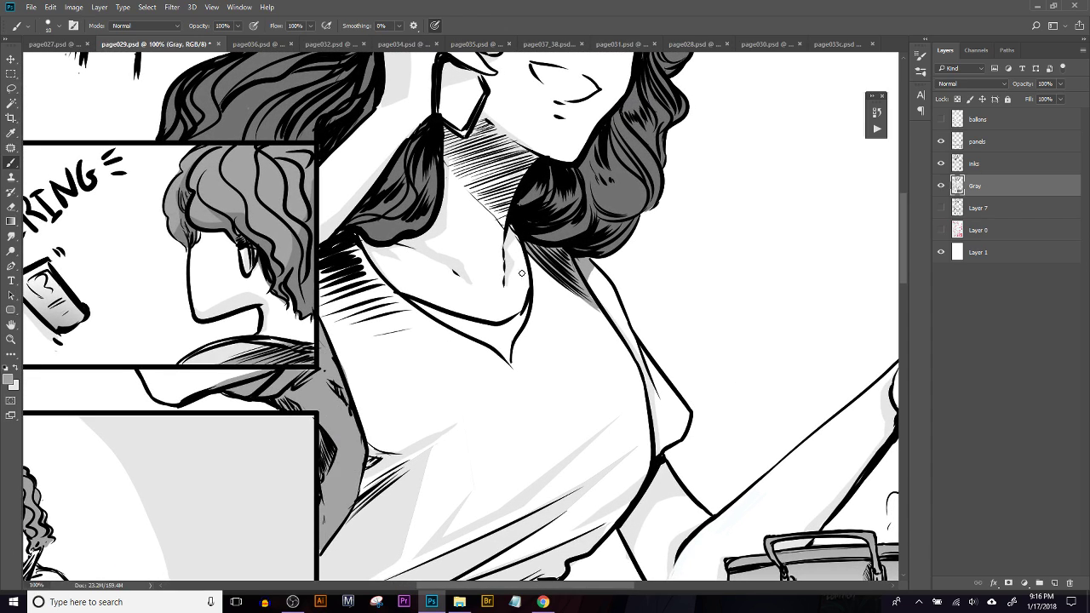
mouse_move(419, 303)
left_mouse_down()
mouse_move(508, 364)
mouse_move(513, 337)
mouse_move(470, 329)
mouse_move(500, 346)
left_mouse_up()
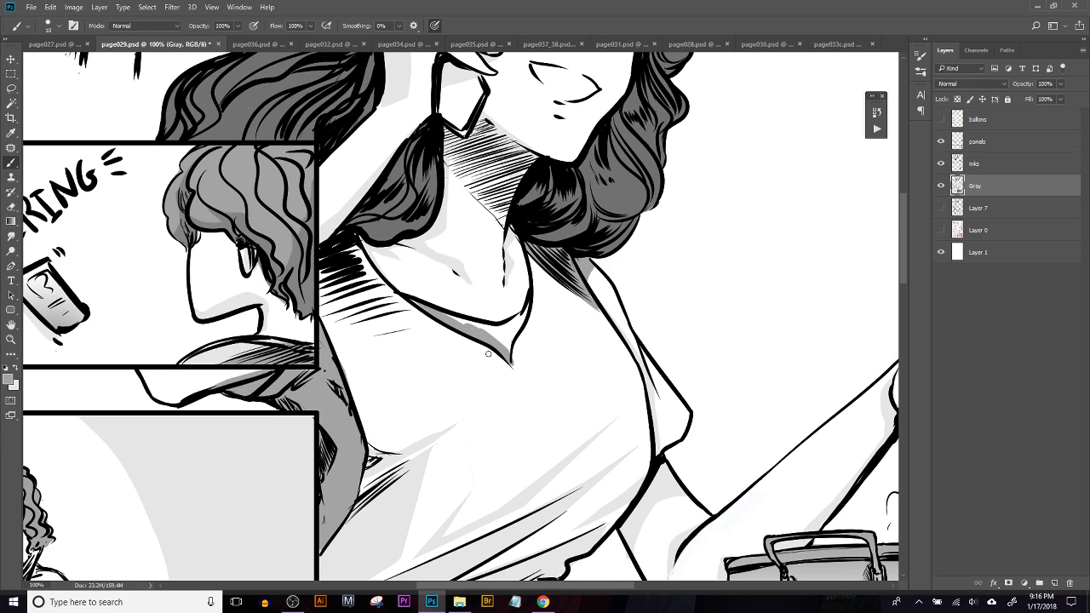